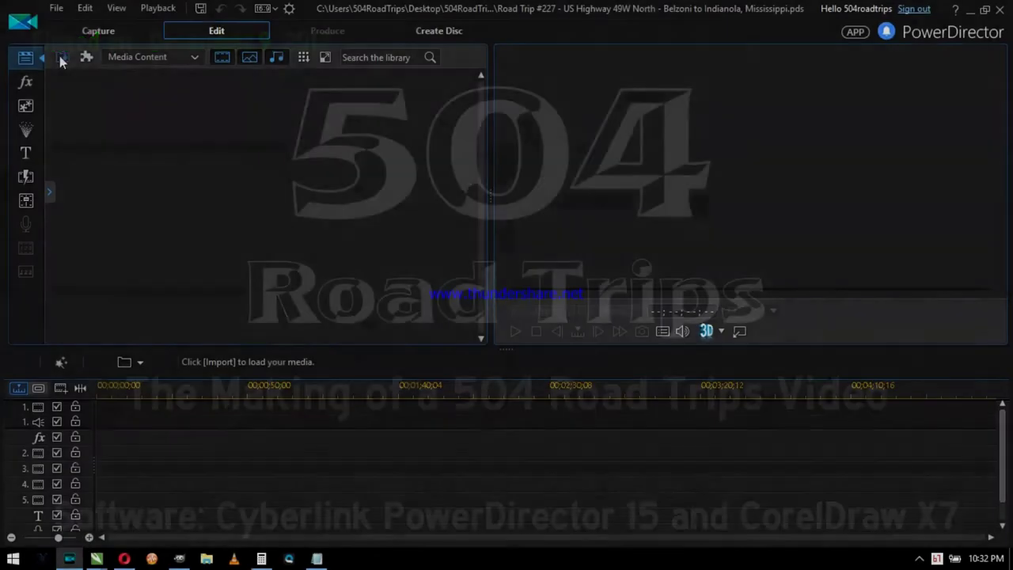
Step: Import all five clips, 057.MOV to 061.MOV, from the Raw Video folder of the #227 Belzoni to Indianola trip
click(82, 56)
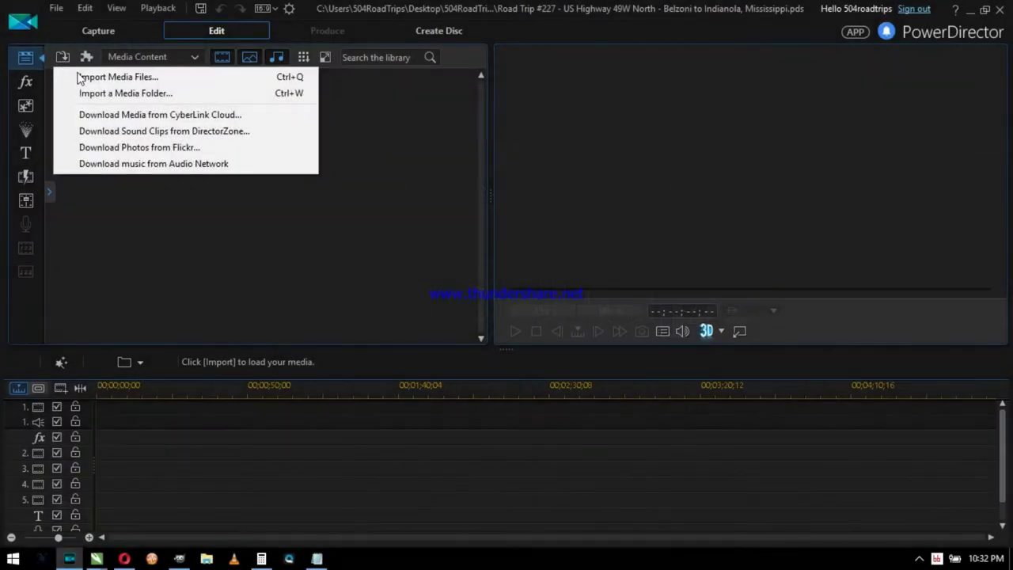
click(102, 79)
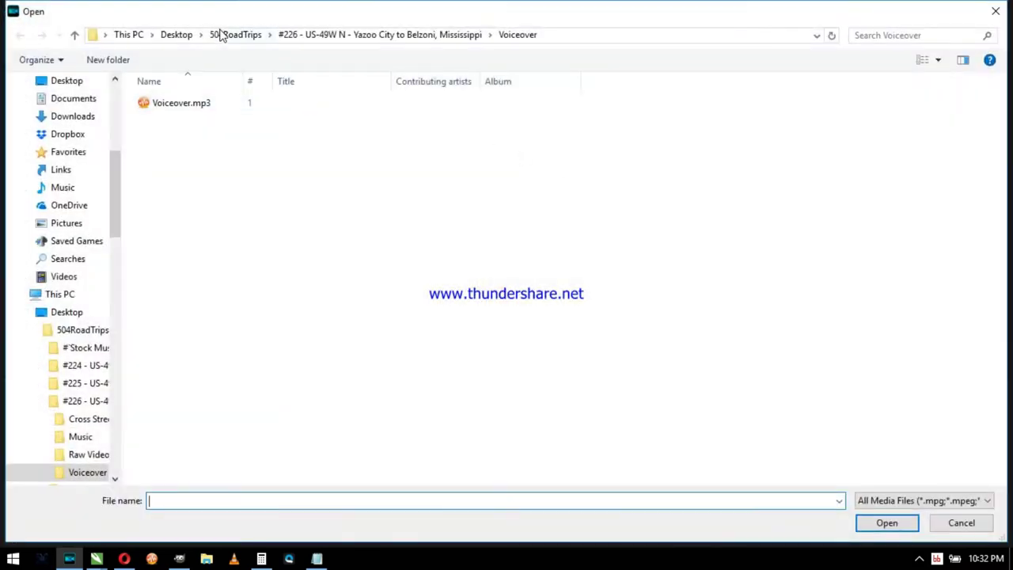
click(224, 35)
double_click(190, 164)
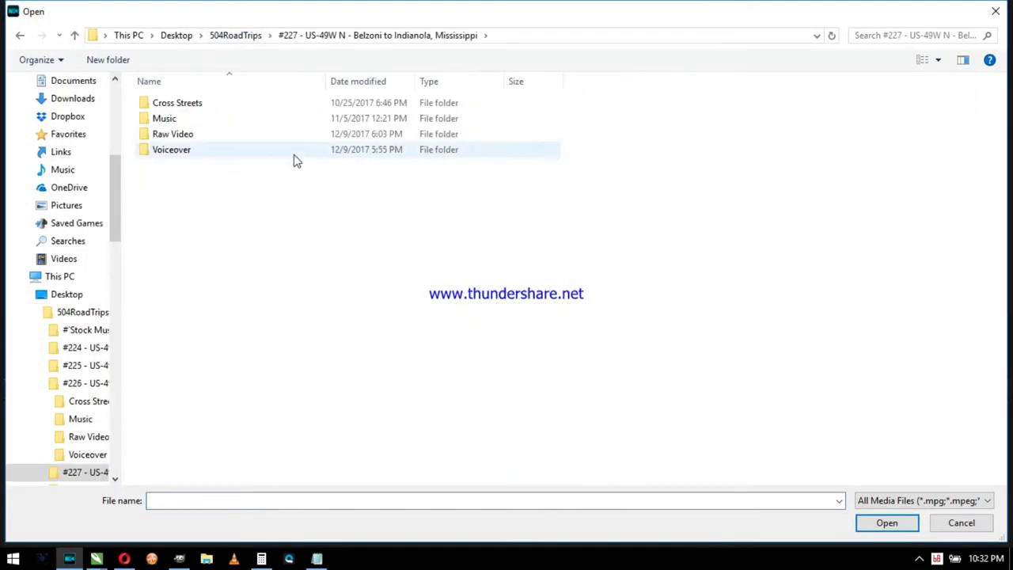
double_click(190, 134)
key(ctrl+a)
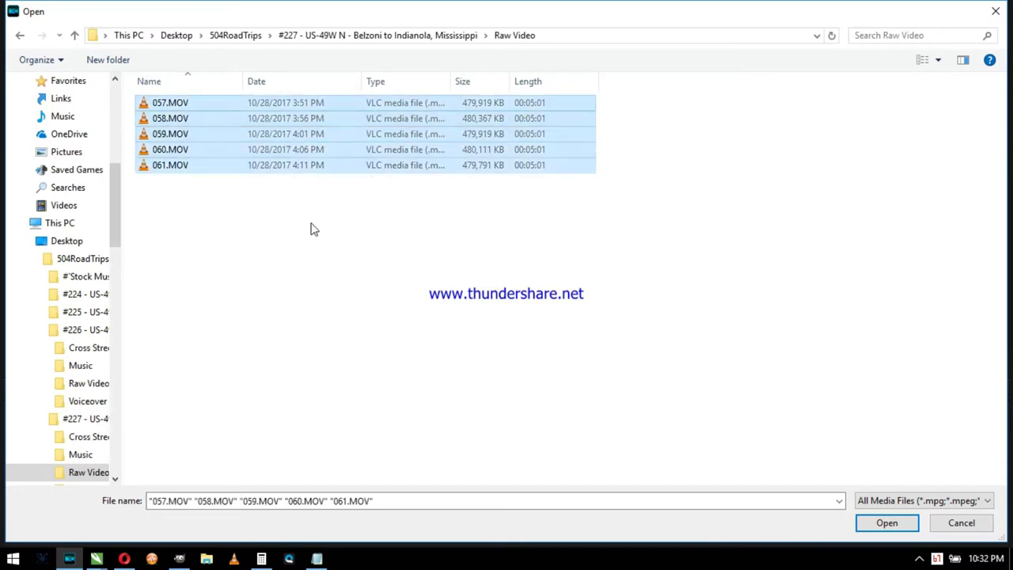
click(886, 522)
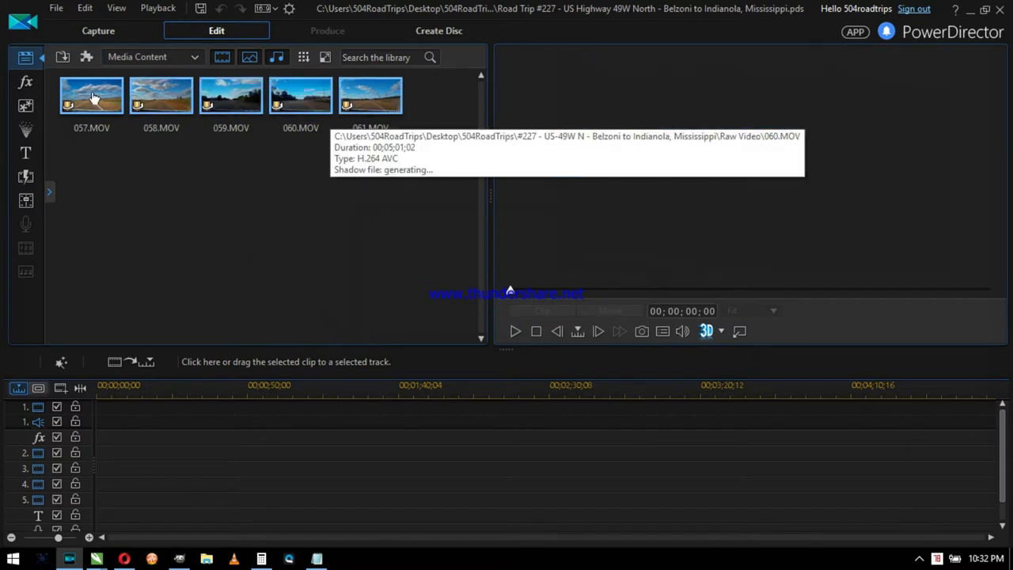
Step: Place the five imported clips in sequence on the first video track and delete their audio portions
drag(94, 98, 290, 476)
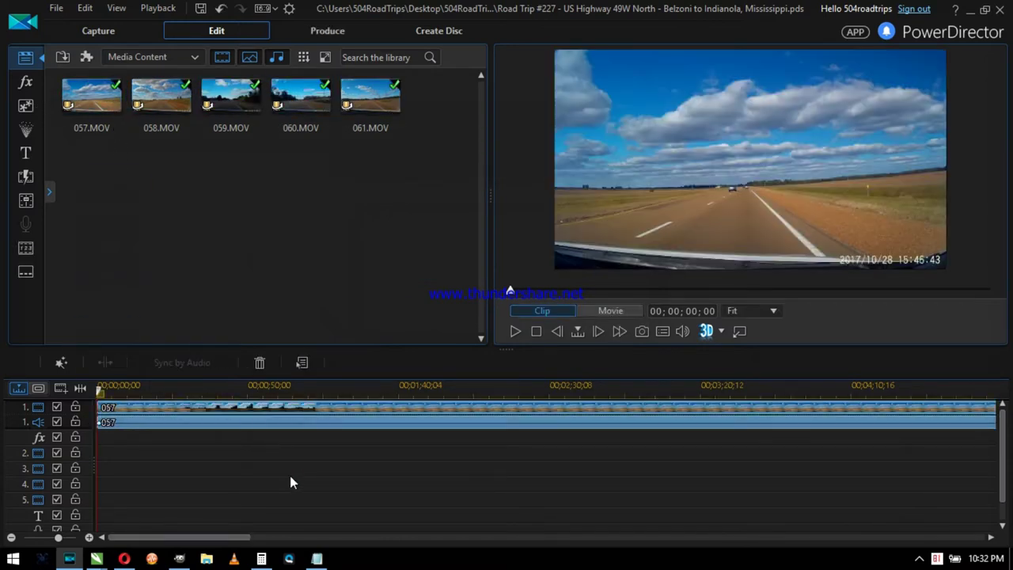
click(80, 387)
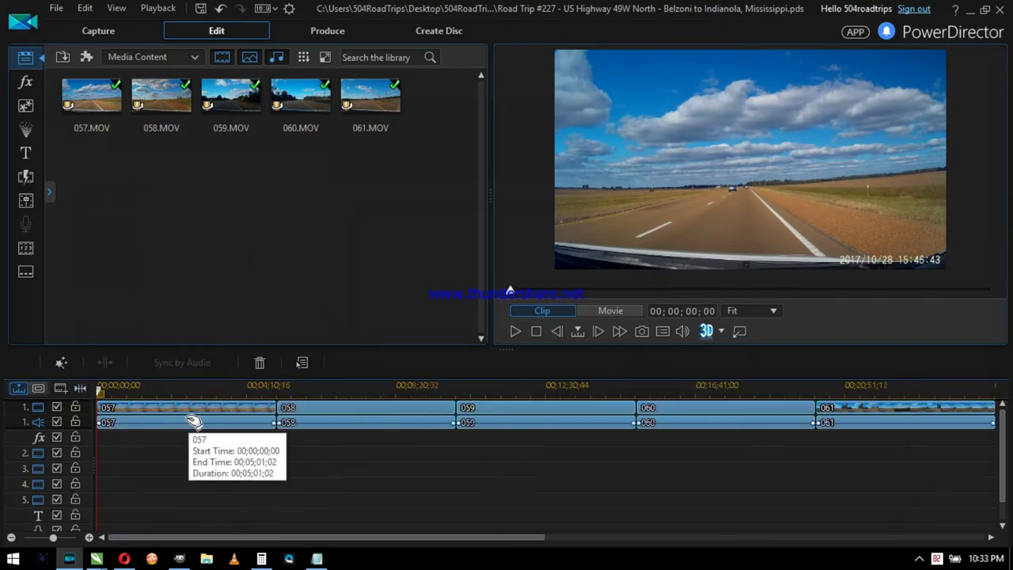
click(937, 425)
shift+click(954, 422)
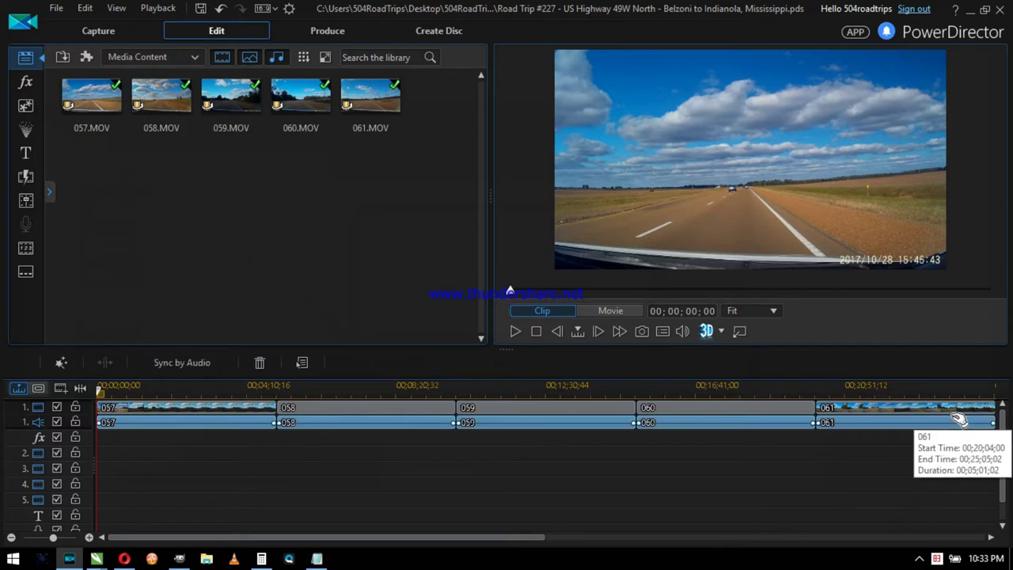
key(Delete)
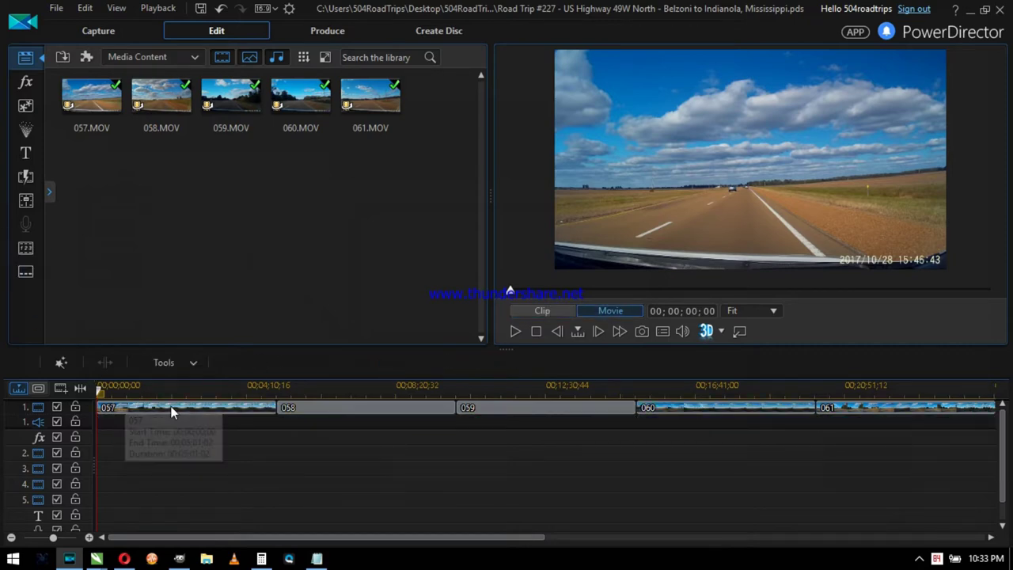
Step: Split clip 057 at 00;02;43;08 and delete the part before the cut, closing the gap
key(Page_Down)
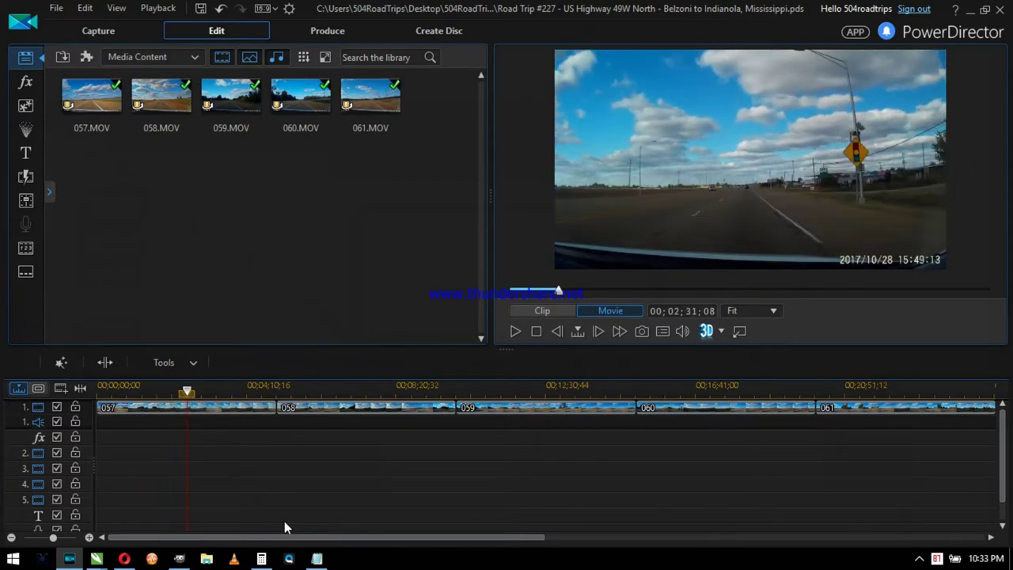
key(Page_Up)
key(Page_Up)
key(Page_Up)
key(Page_Up)
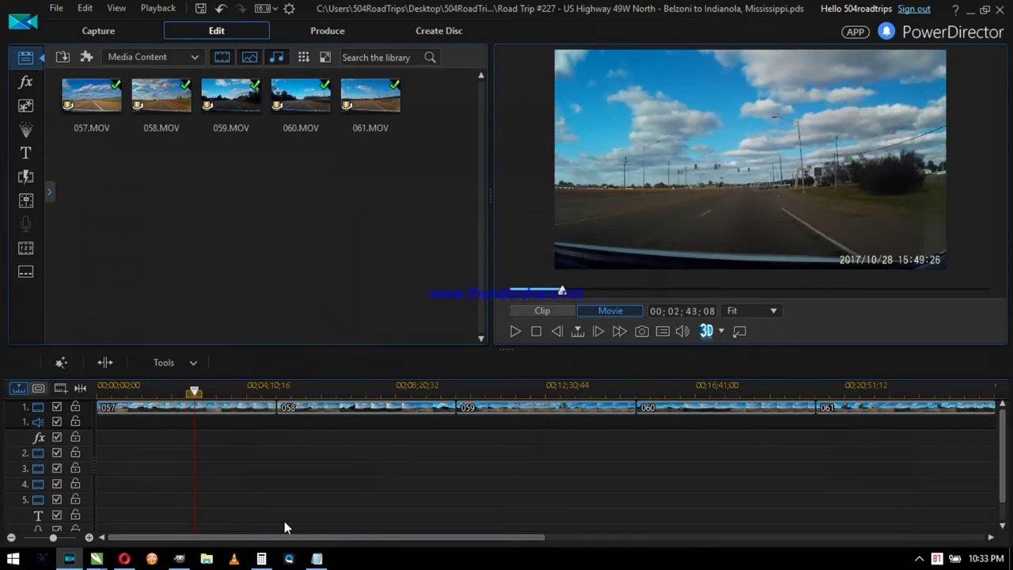
key(ctrl+t)
click(168, 405)
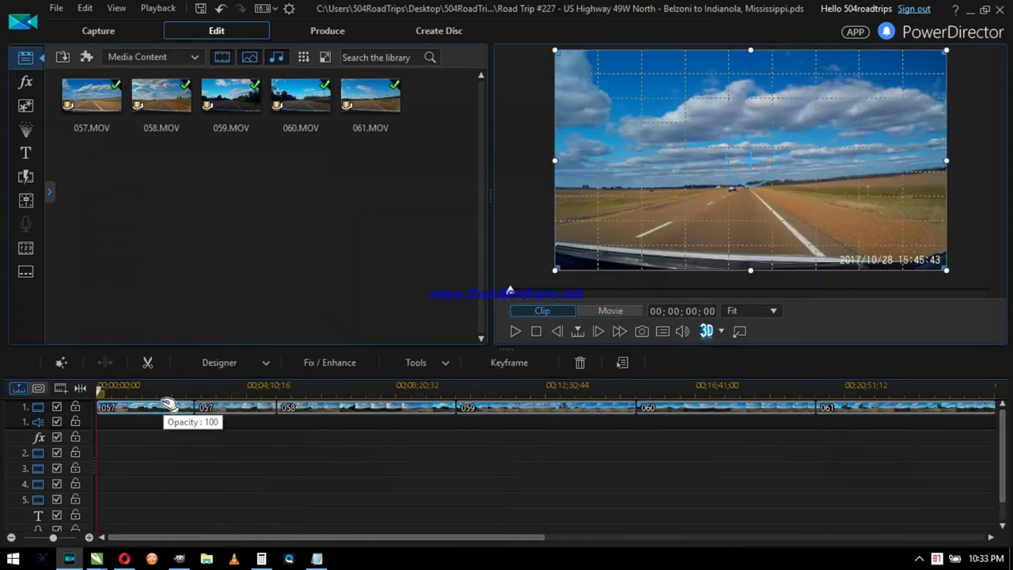
key(Delete)
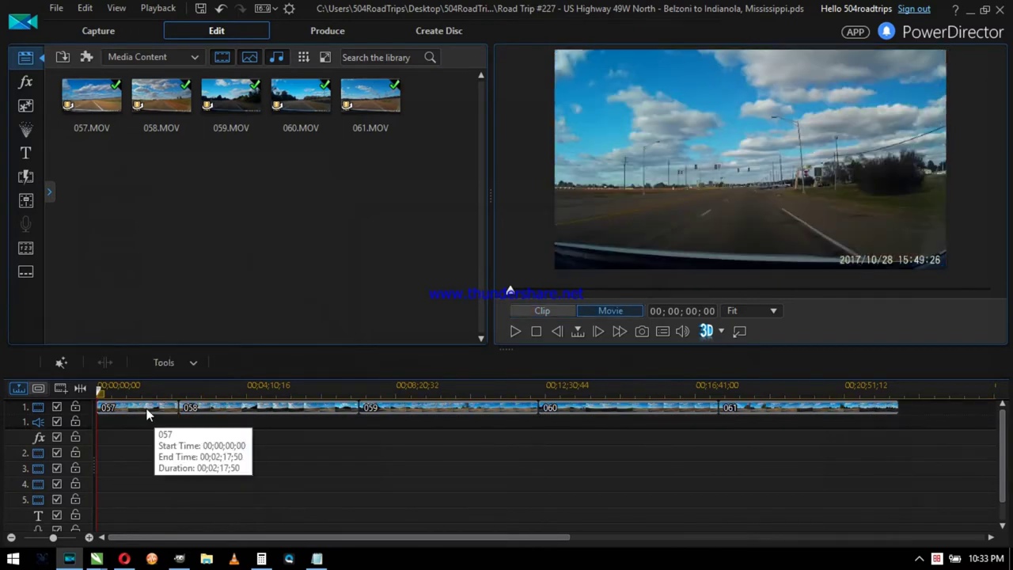
Step: Cut off the last second of clip 057 and of clip 058, closing the gaps on the timeline
click(149, 411)
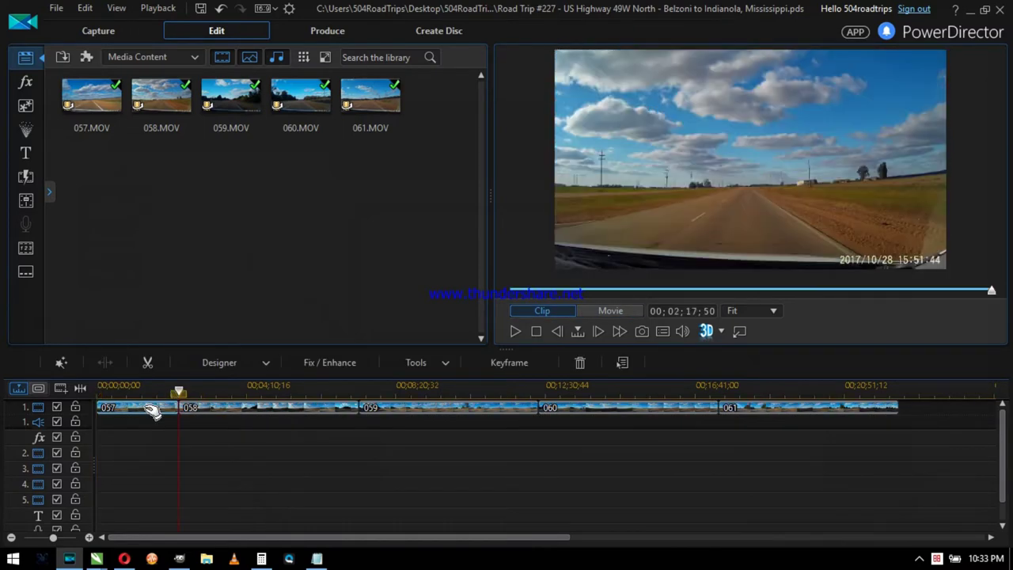
key(ctrl+t)
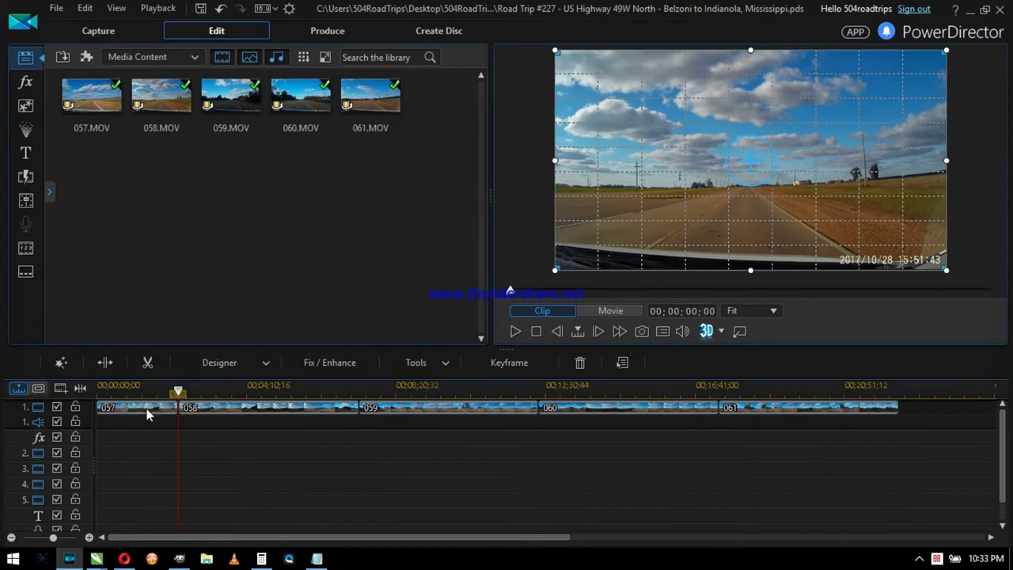
key(Delete)
click(205, 408)
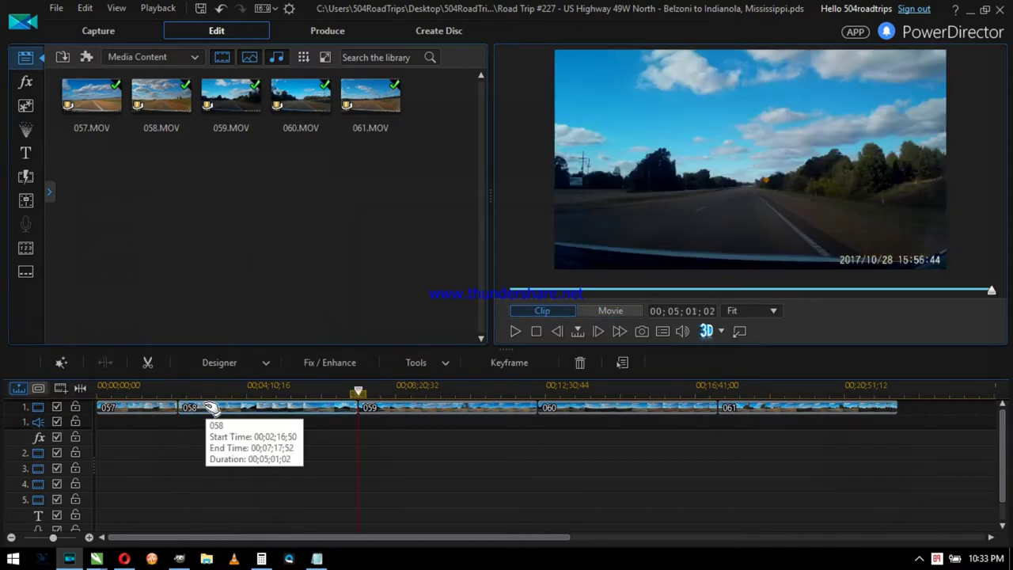
key(comma)
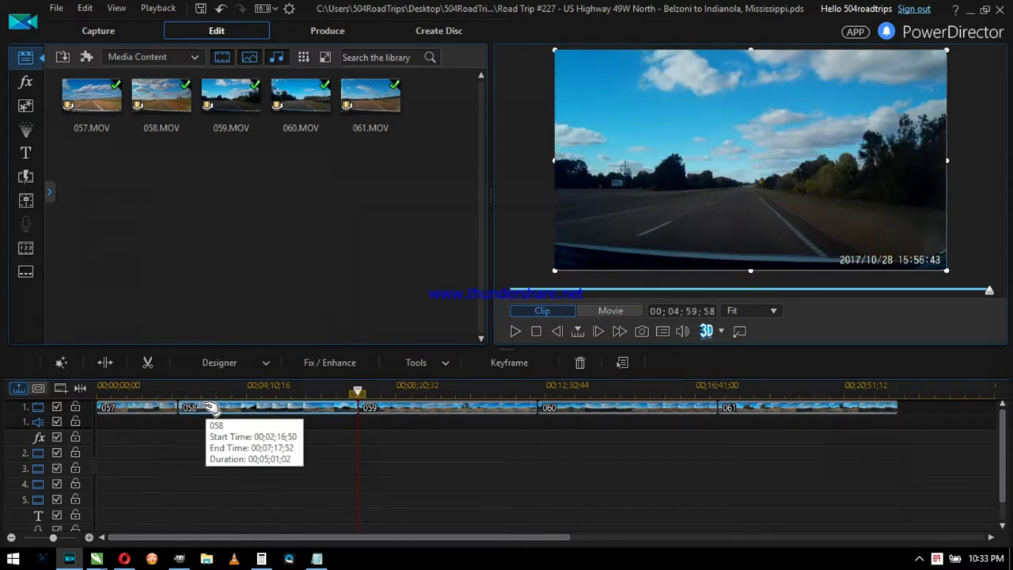
key(ctrl+t)
key(ctrl+Delete)
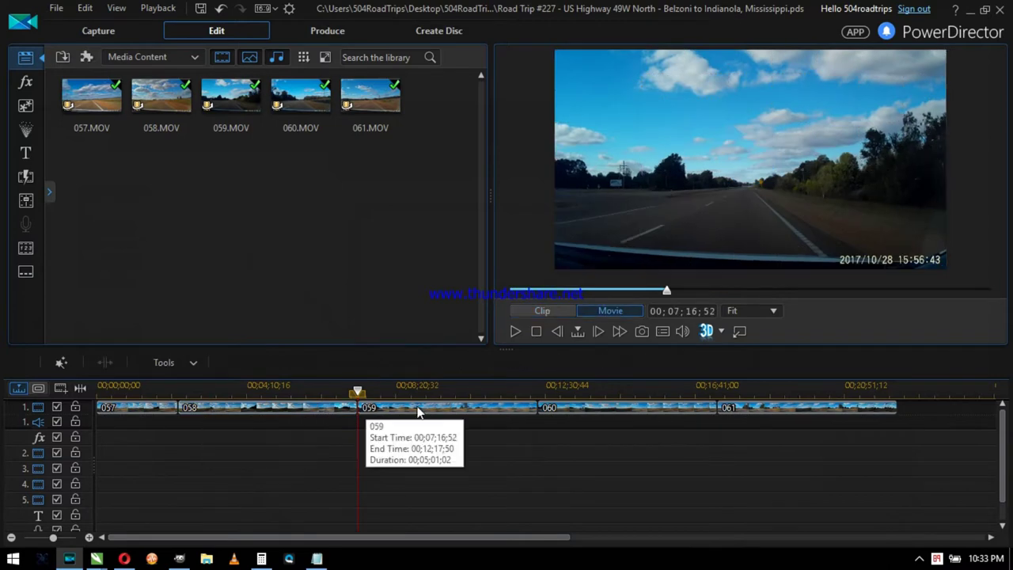
Step: Cut off the last second of clip 059 and of clip 060, closing the gaps on the timeline
click(448, 409)
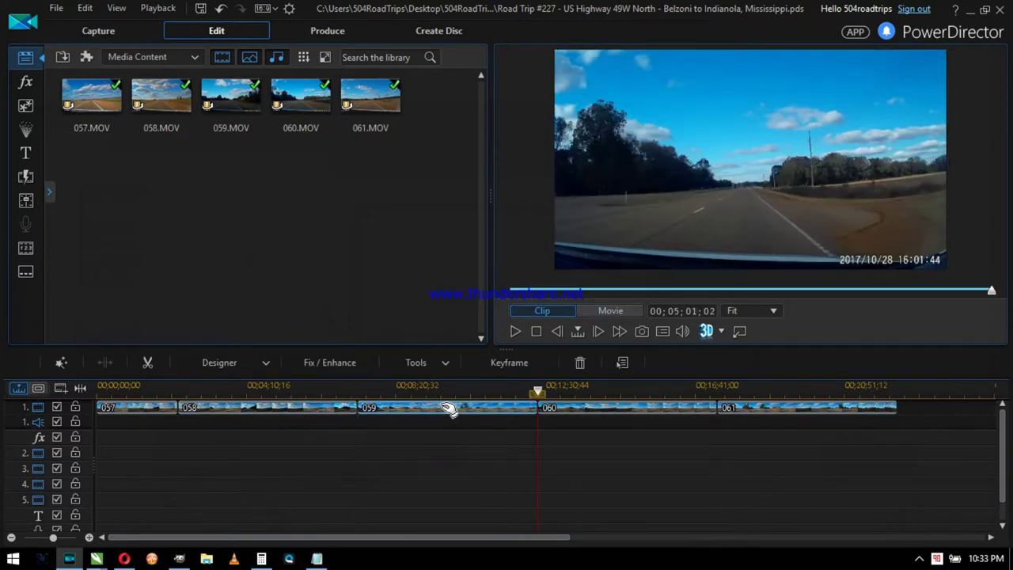
key(comma)
key(ctrl+t)
key(ctrl+Delete)
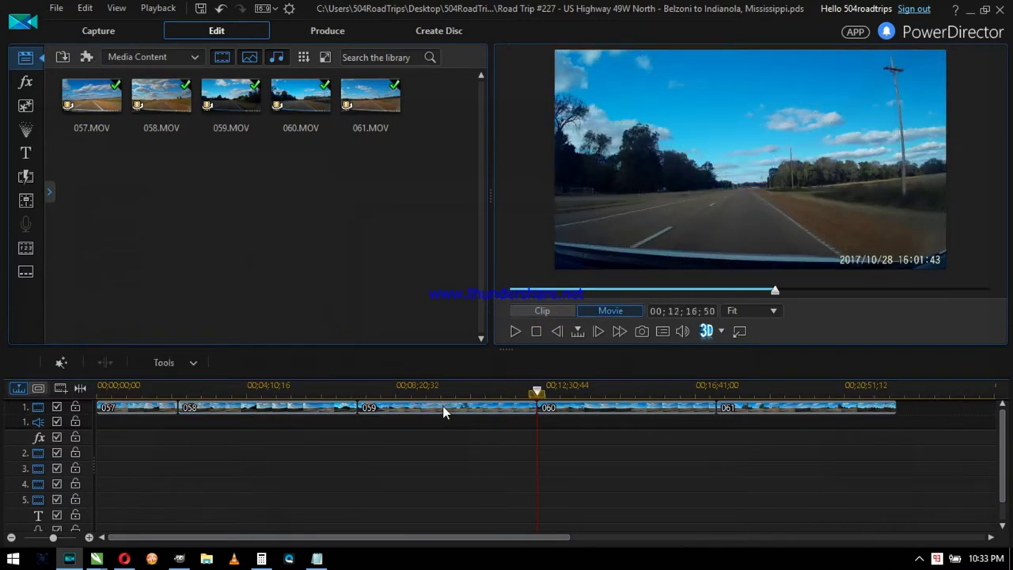
click(575, 408)
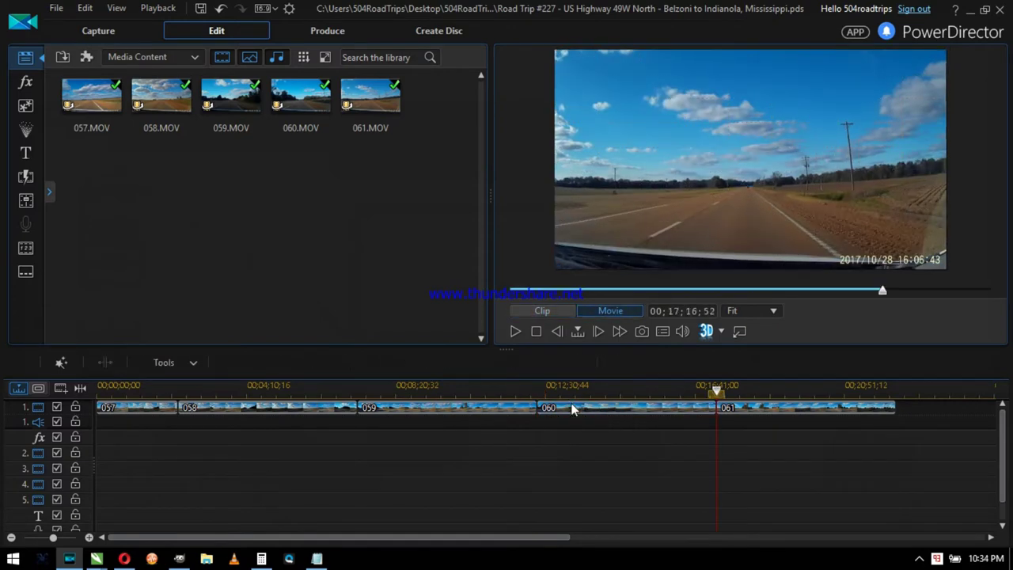
Step: Split clip 061 at 00;19;05;54 on the timeline and delete everything after the cut
key(period)
key(comma)
key(period)
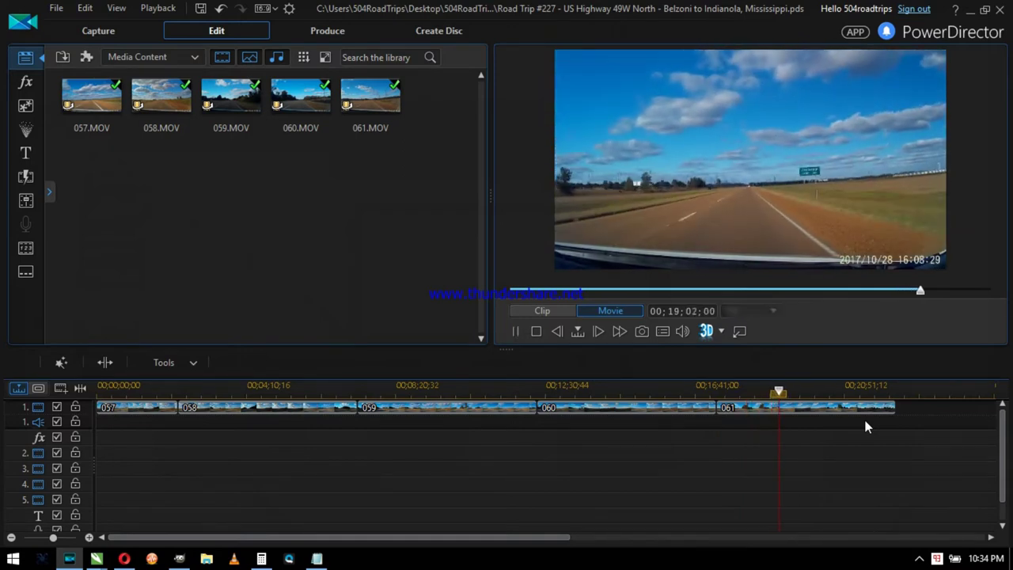
key(ctrl+t)
click(847, 406)
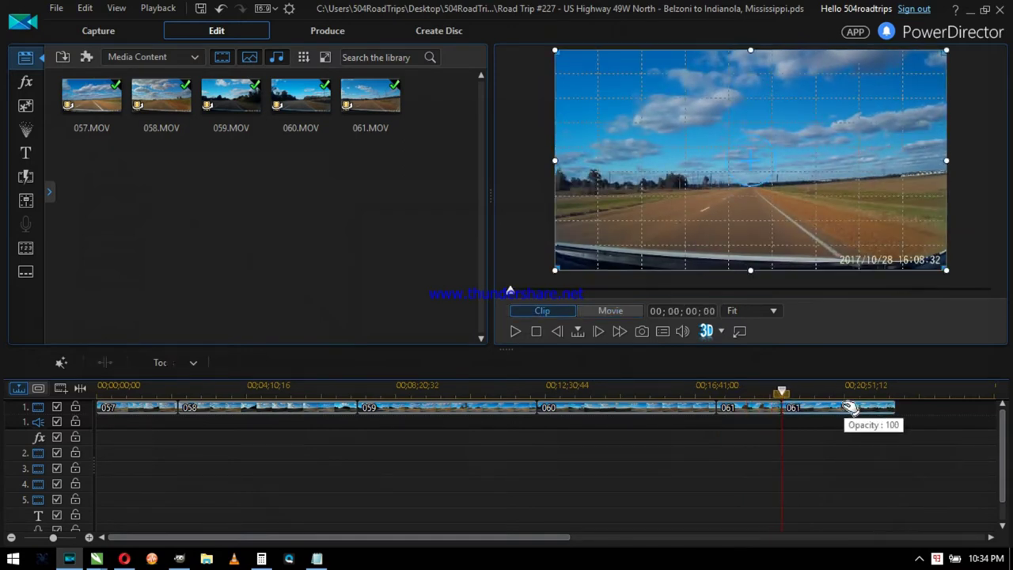
key(Delete)
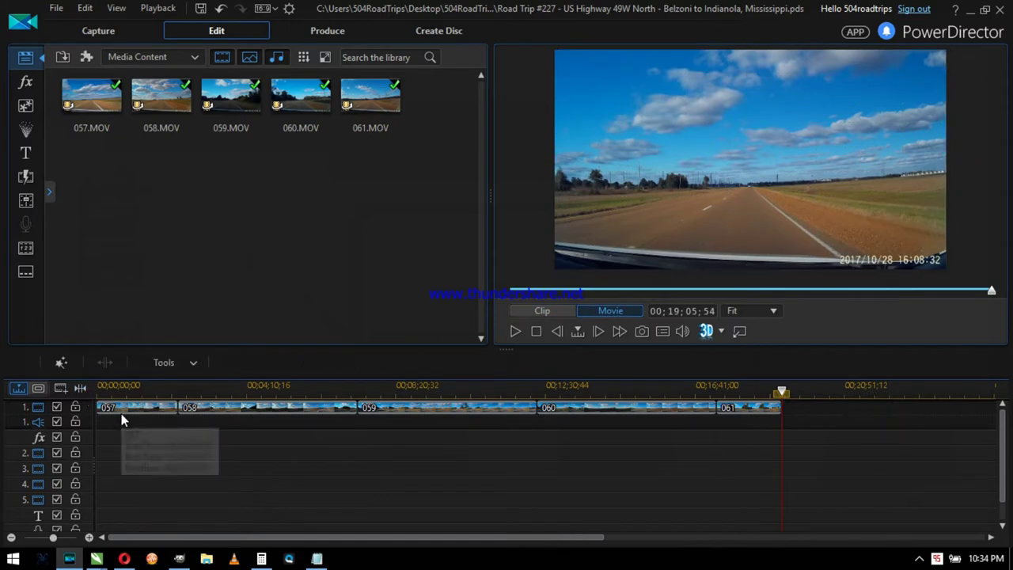
Step: With the preview at 50%, enlarge clip 057 past the frame's sides and bottom edge and center it horizontally, cropping out the date stamp
key(Home)
click(163, 413)
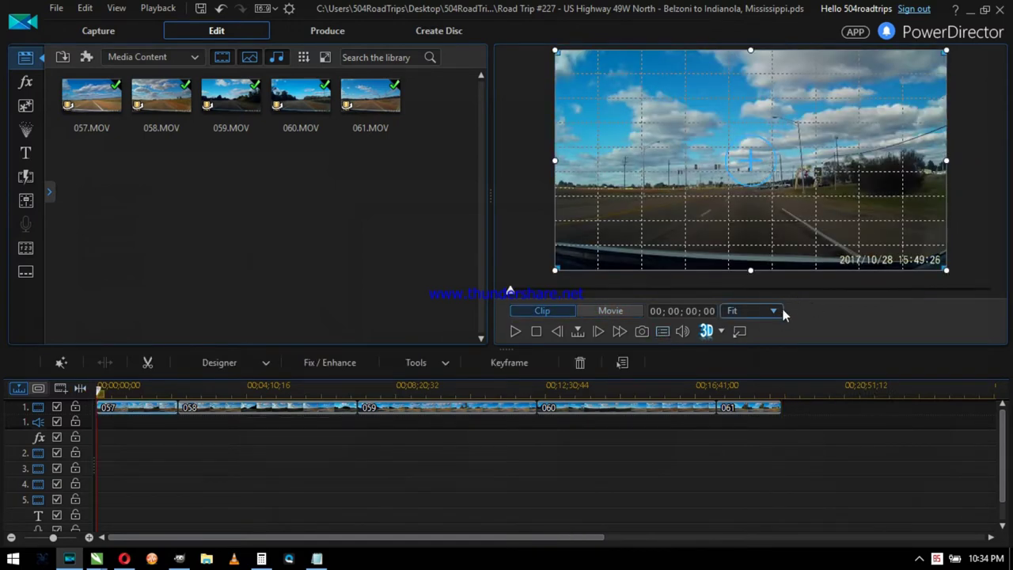
click(780, 312)
click(751, 369)
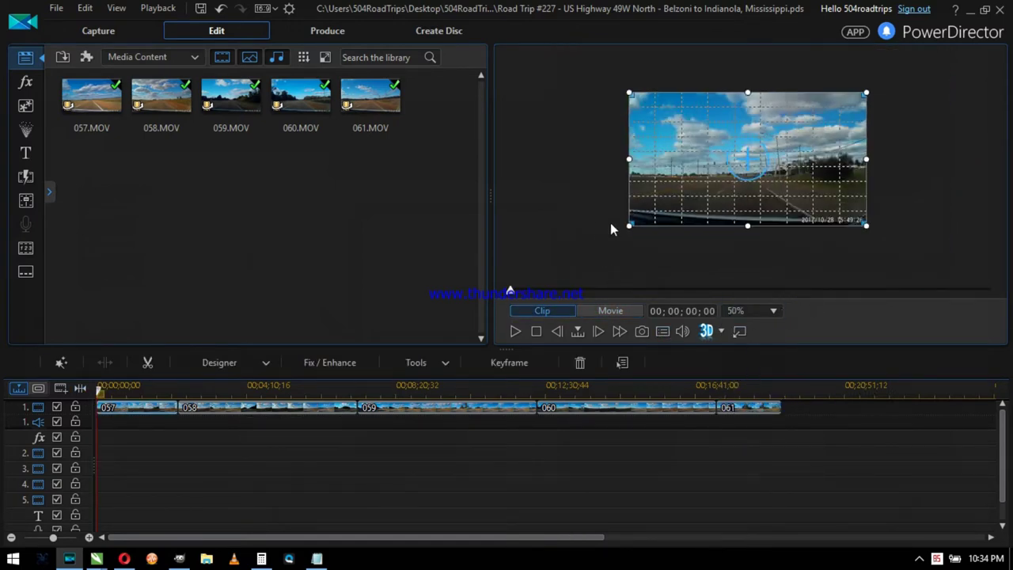
drag(625, 229, 618, 241)
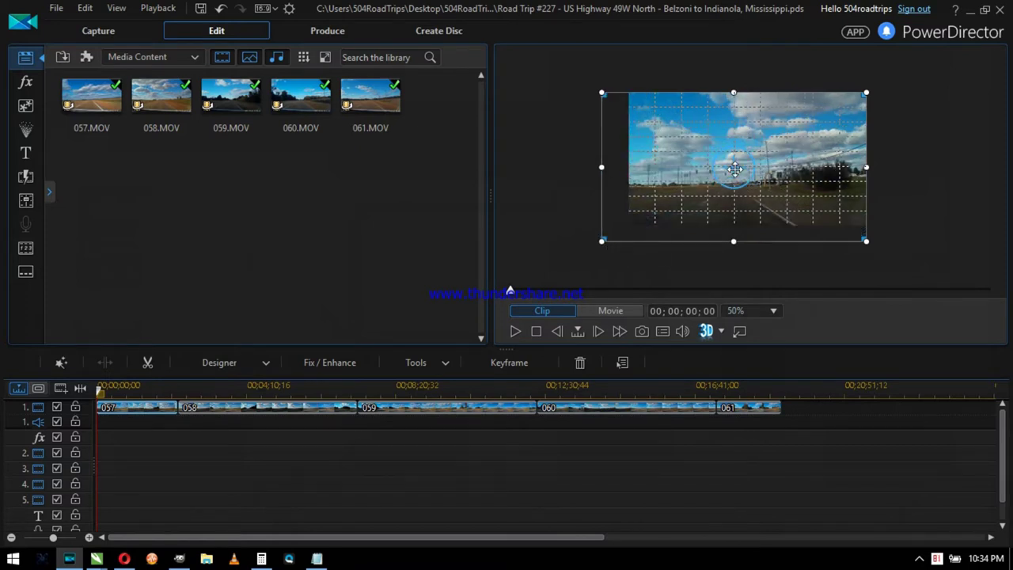
drag(733, 169, 749, 171)
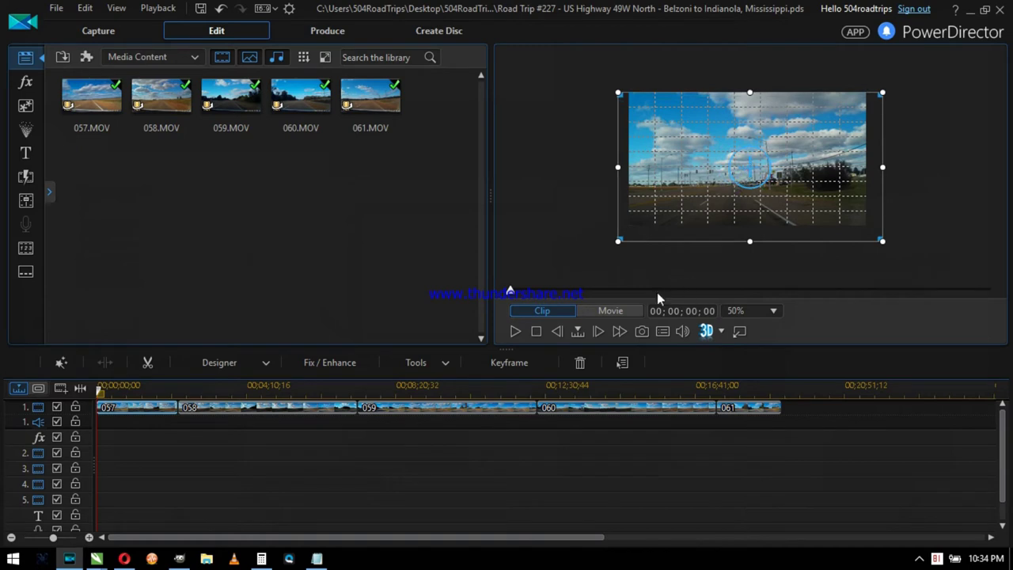
drag(615, 242, 613, 244)
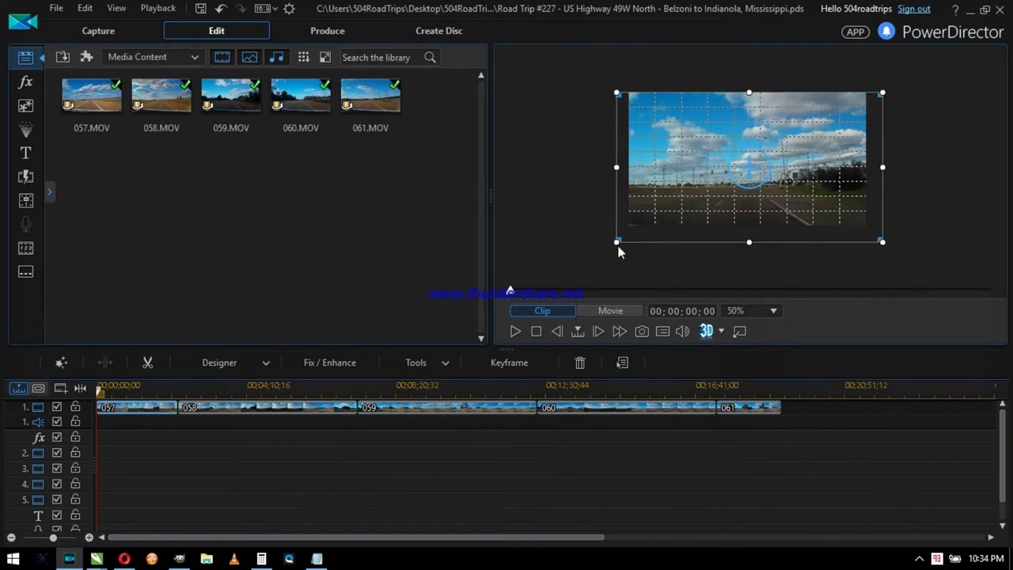
drag(616, 242, 613, 245)
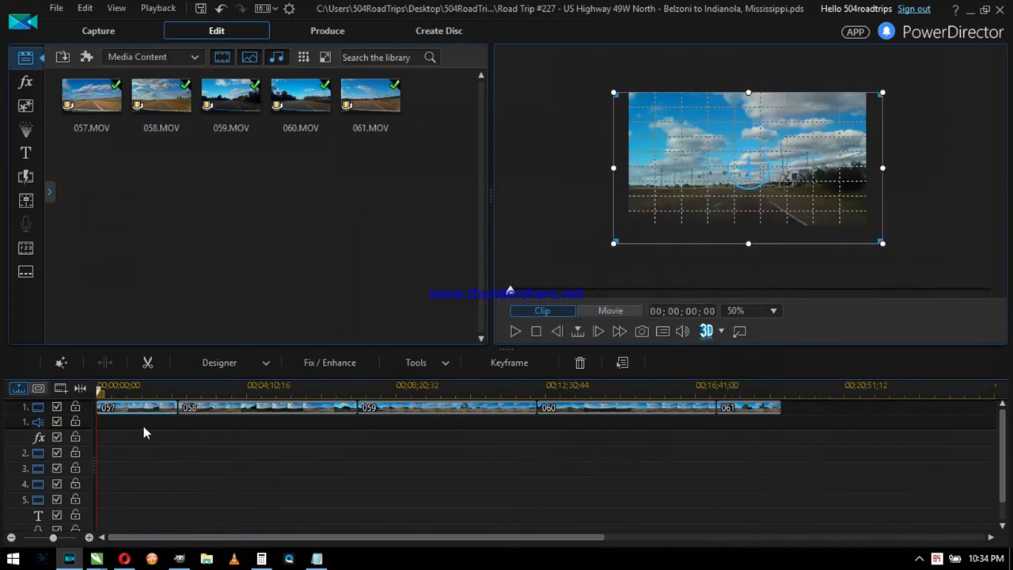
Step: Set the preview zoom back to Fit
click(773, 310)
click(767, 345)
click(773, 311)
drag(780, 350, 780, 336)
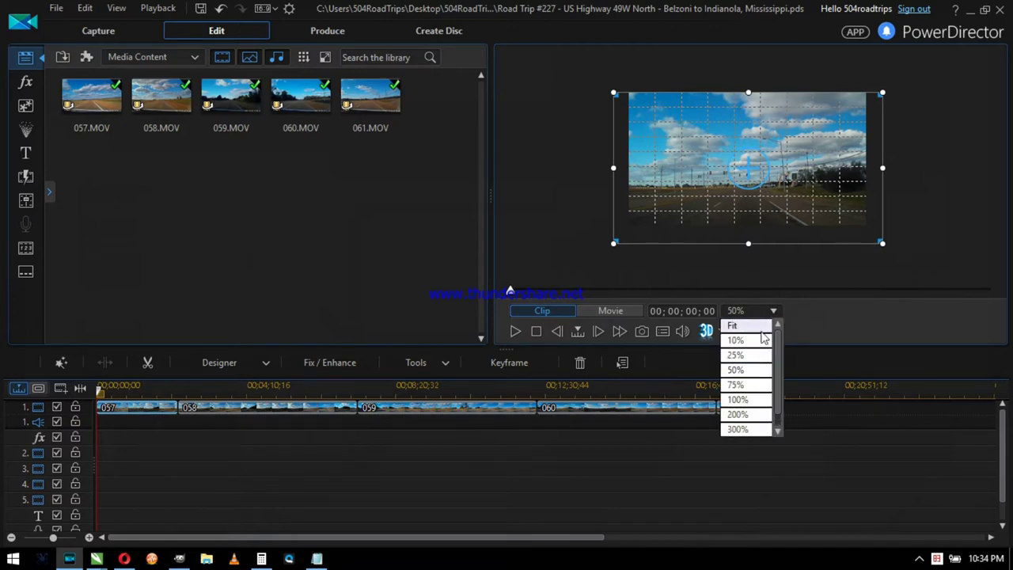
click(736, 324)
Step: Copy the keyframe attributes of clip 057 and paste them onto clips 058 to 061
right_click(135, 407)
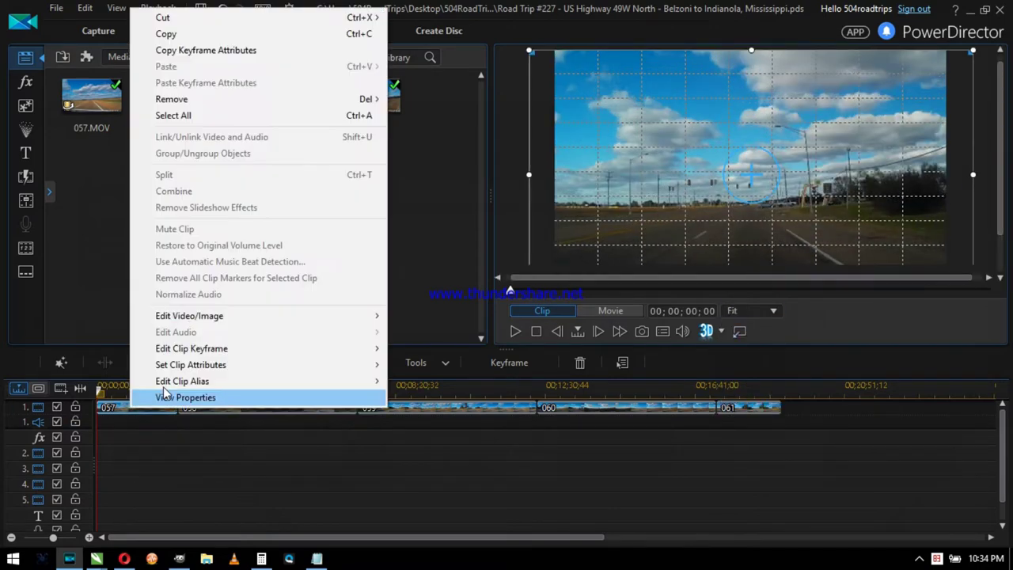
click(241, 51)
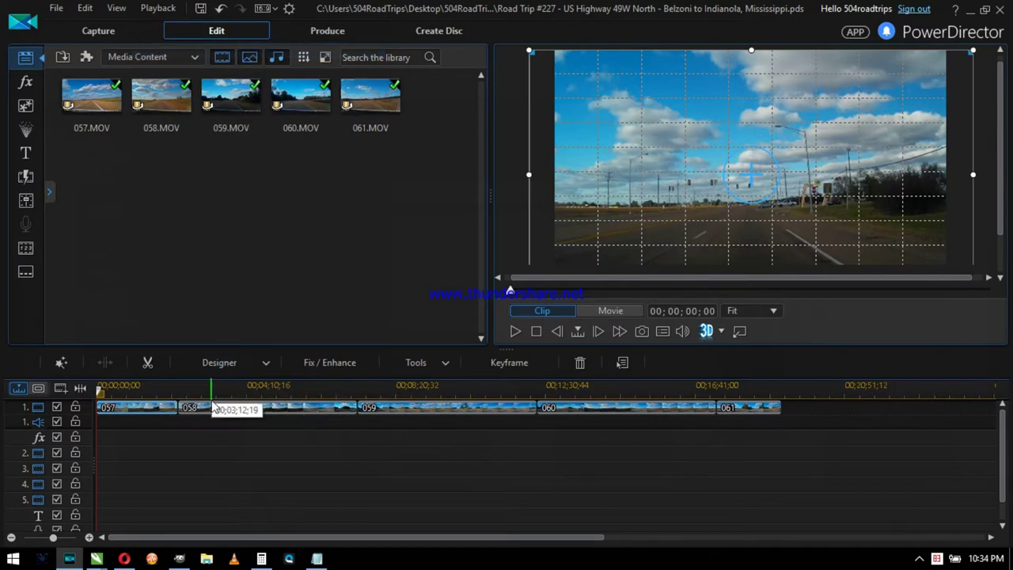
click(675, 426)
click(736, 408)
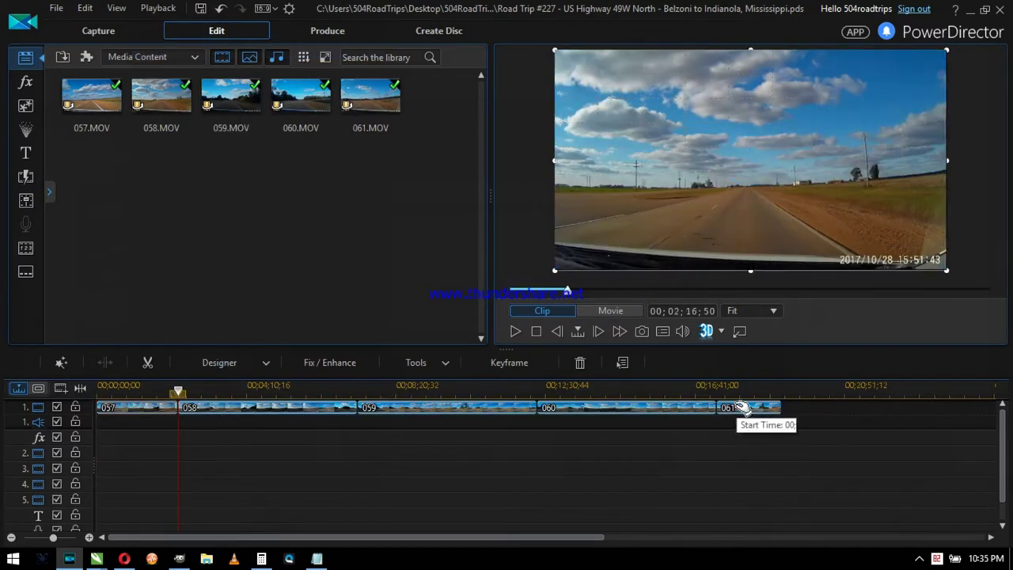
right_click(736, 410)
click(815, 80)
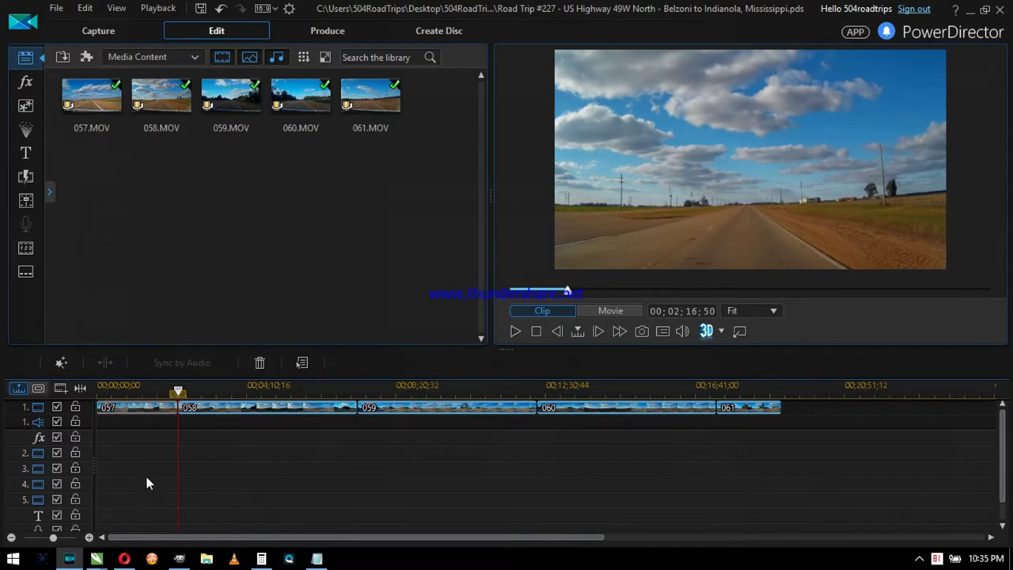
Step: Open the Video Speed power tool for clip 057 and set the entire clip's speed multiplier to 2
click(135, 408)
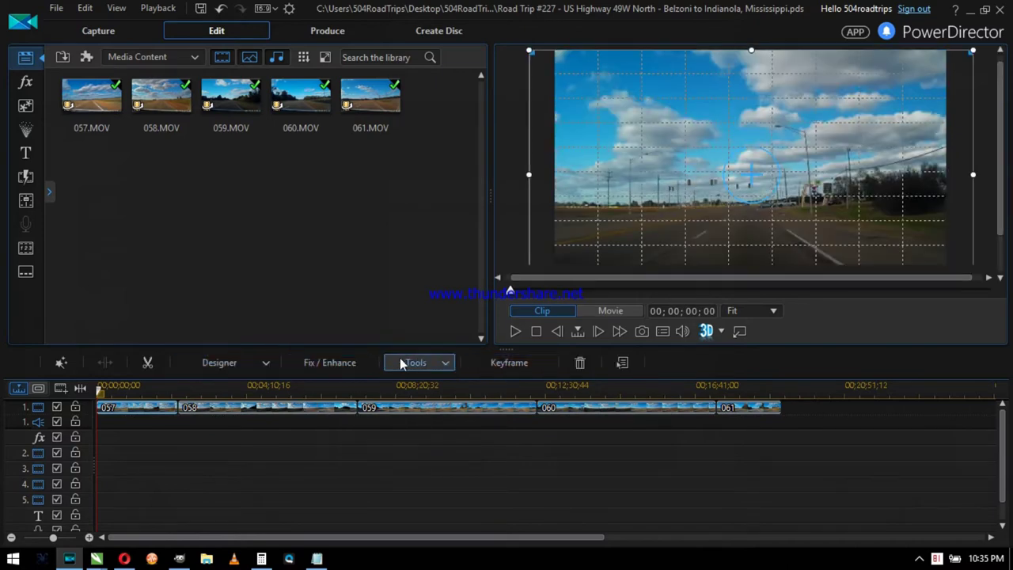
click(415, 363)
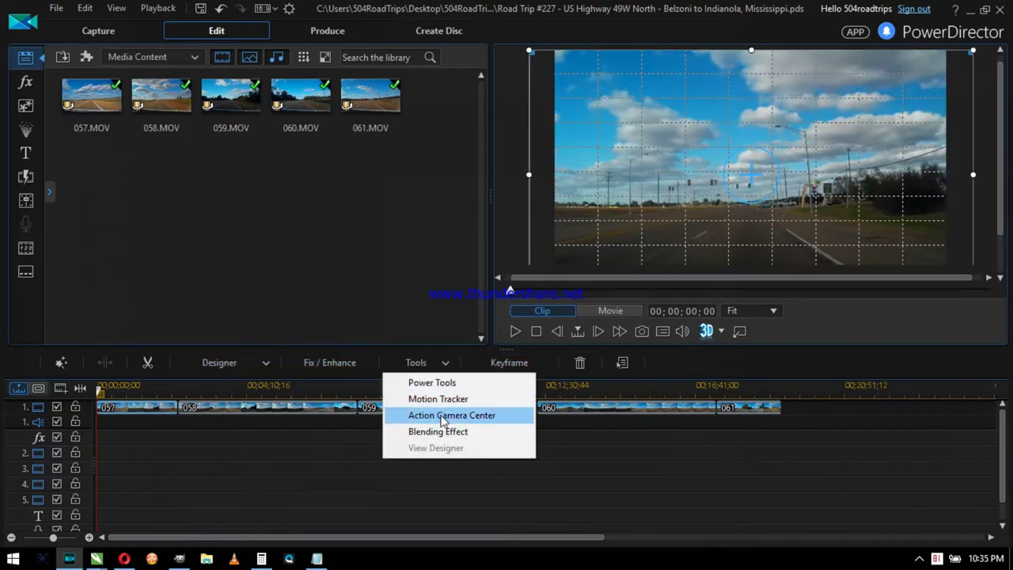
click(440, 384)
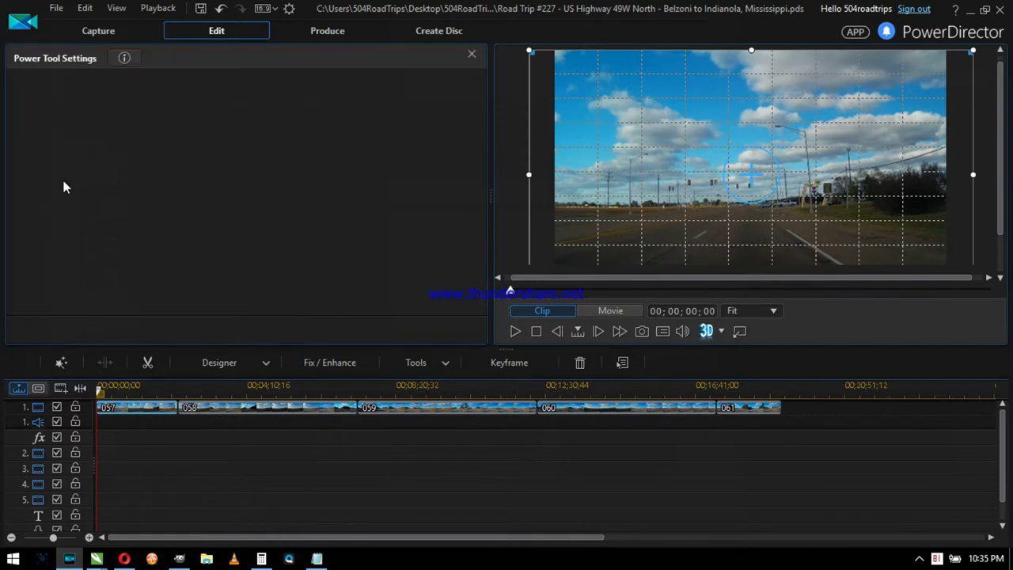
click(106, 164)
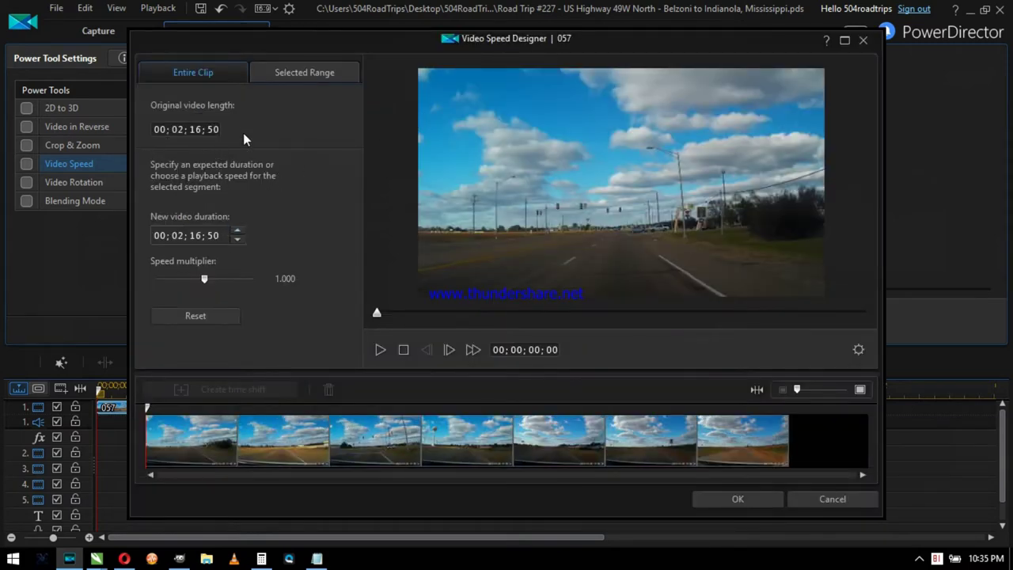
click(153, 274)
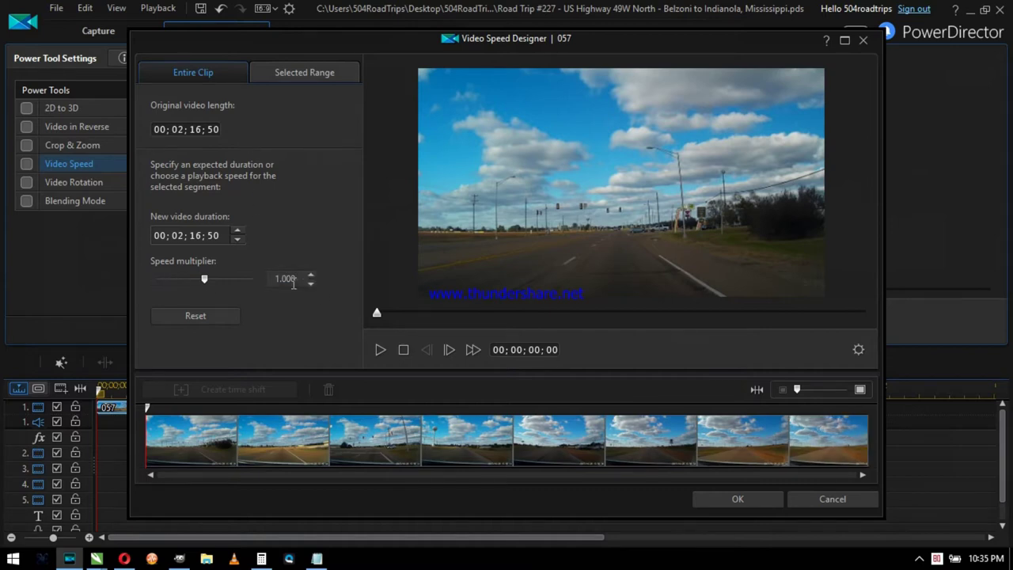
click(239, 281)
click(249, 274)
key(Delete)
text(2)
click(767, 500)
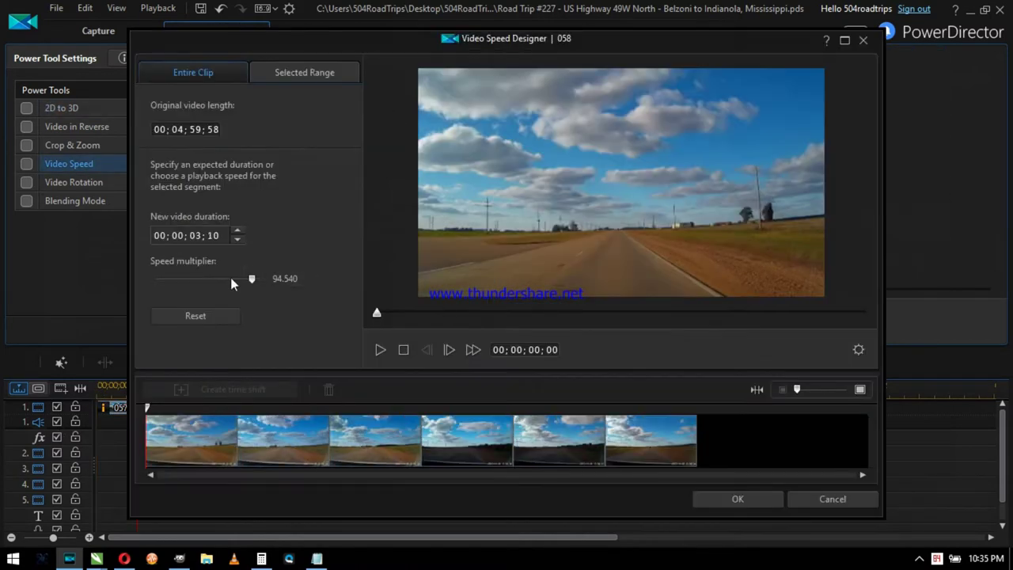
Step: Set the entire-clip speed multiplier to 2 for clips 058 and 059
text(2)
click(725, 498)
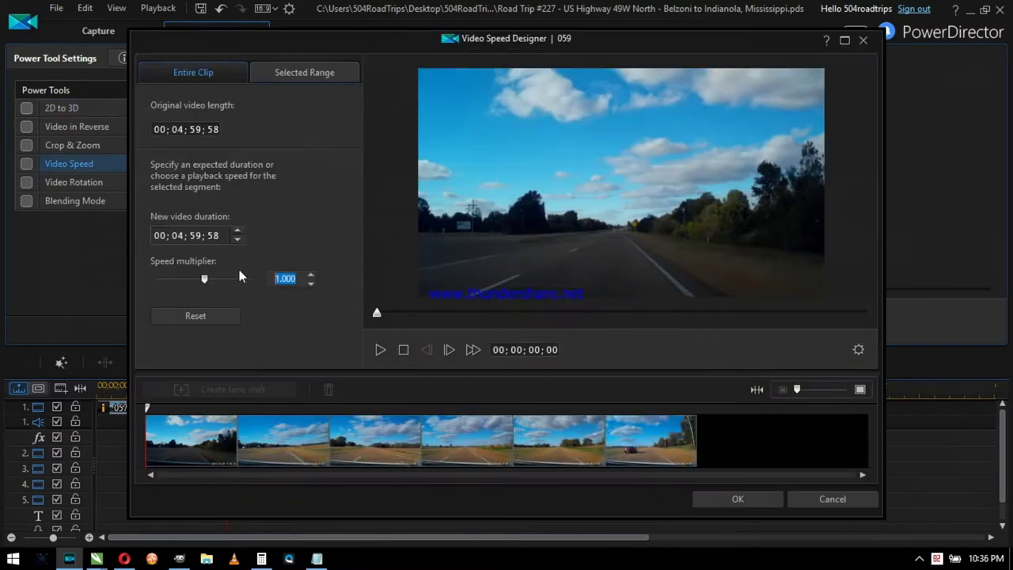
text(2)
click(734, 499)
Step: Select clip 060 on the timeline and set its entire-clip speed multiplier to 2
click(463, 407)
click(69, 164)
click(291, 155)
drag(297, 279, 246, 277)
text(2)
click(735, 499)
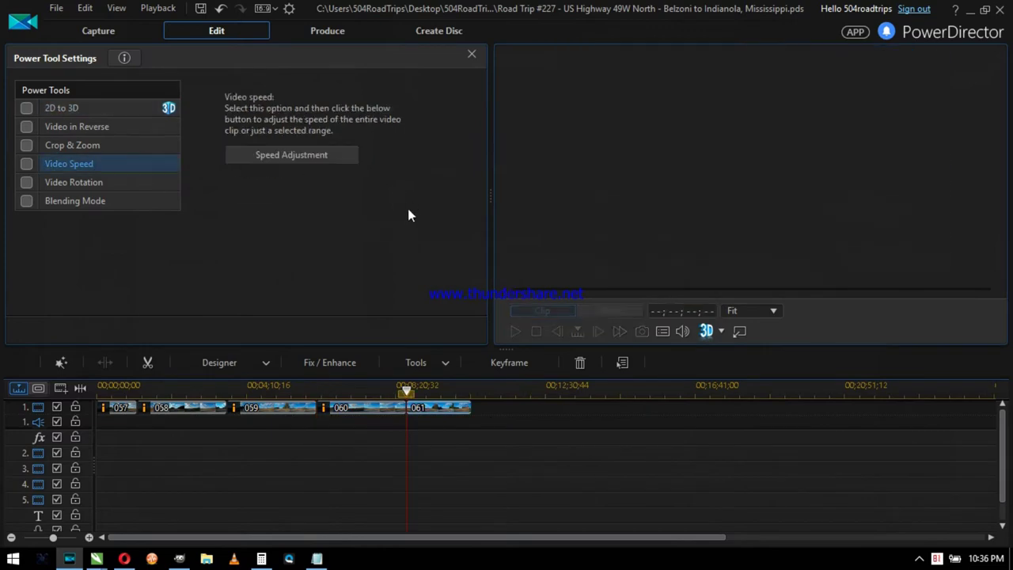
Step: Set clip 061's speed multiplier to 2, leave the clip settings and return the playhead to the start of the timeline
click(291, 154)
text(2)
click(743, 504)
click(573, 411)
key(Home)
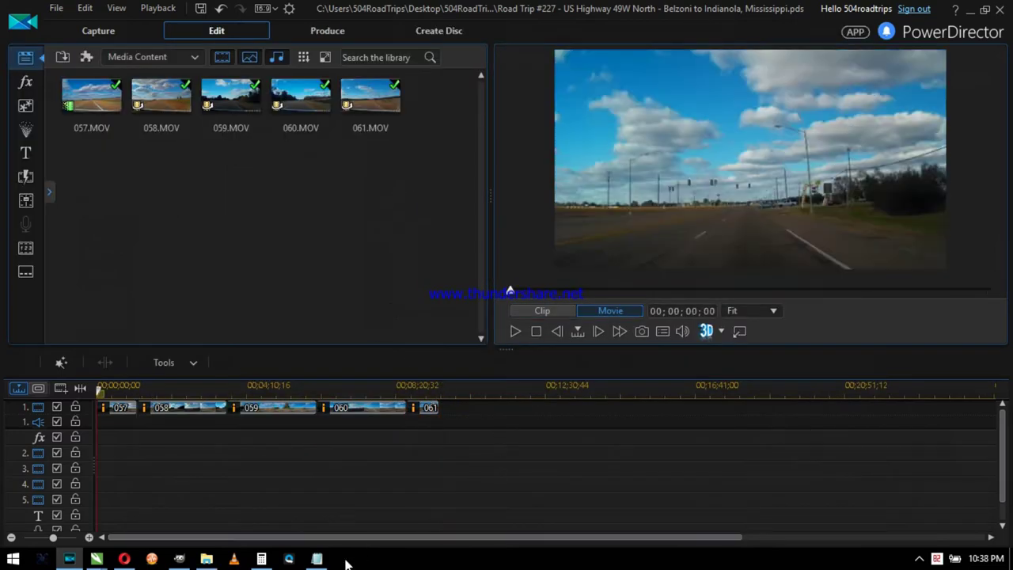
Step: Check the voiceover.txt notes, switch to Google Maps in the browser, recenter the map on Belzoni, MS and clear the search
click(316, 560)
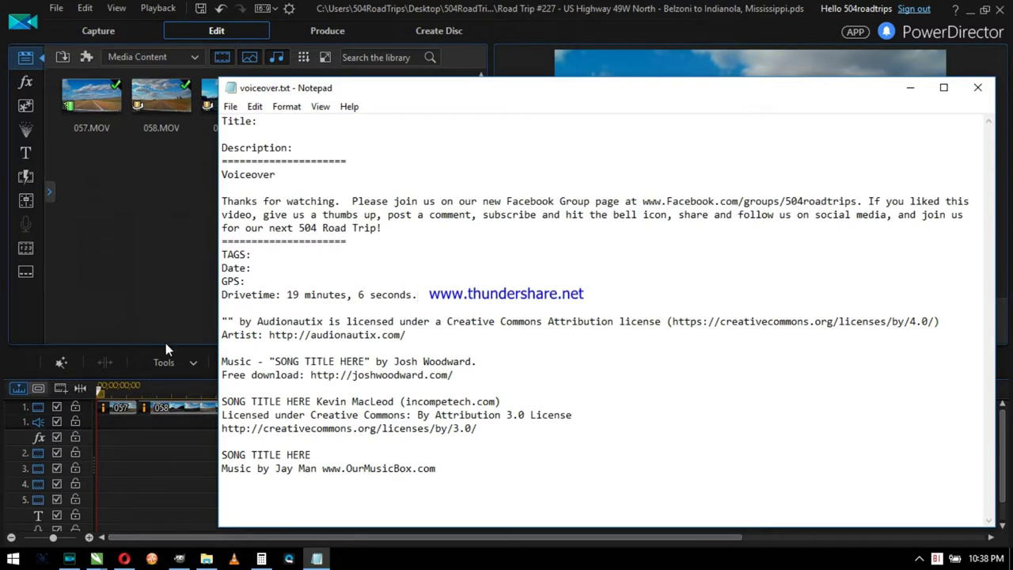
click(123, 560)
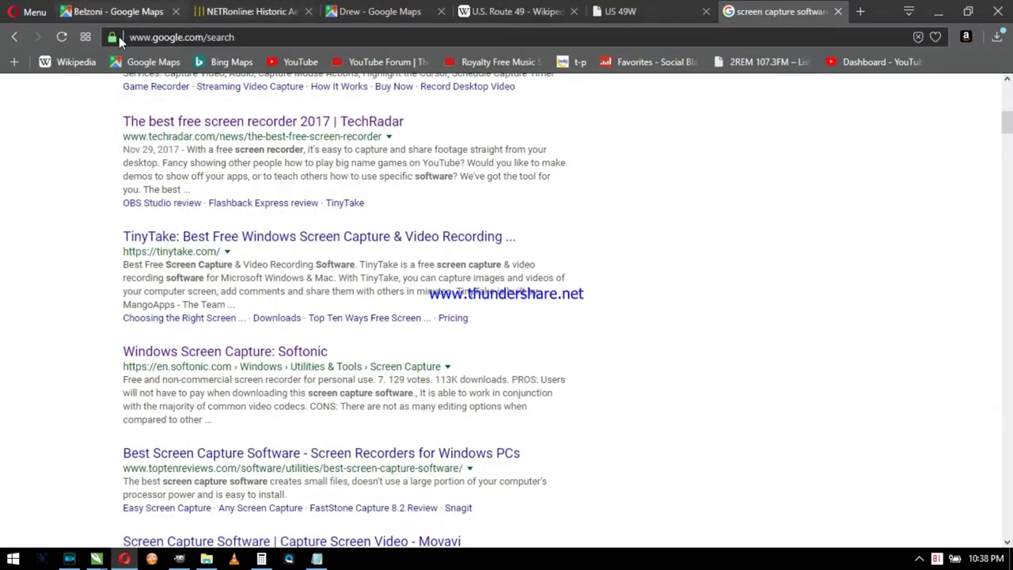
click(140, 14)
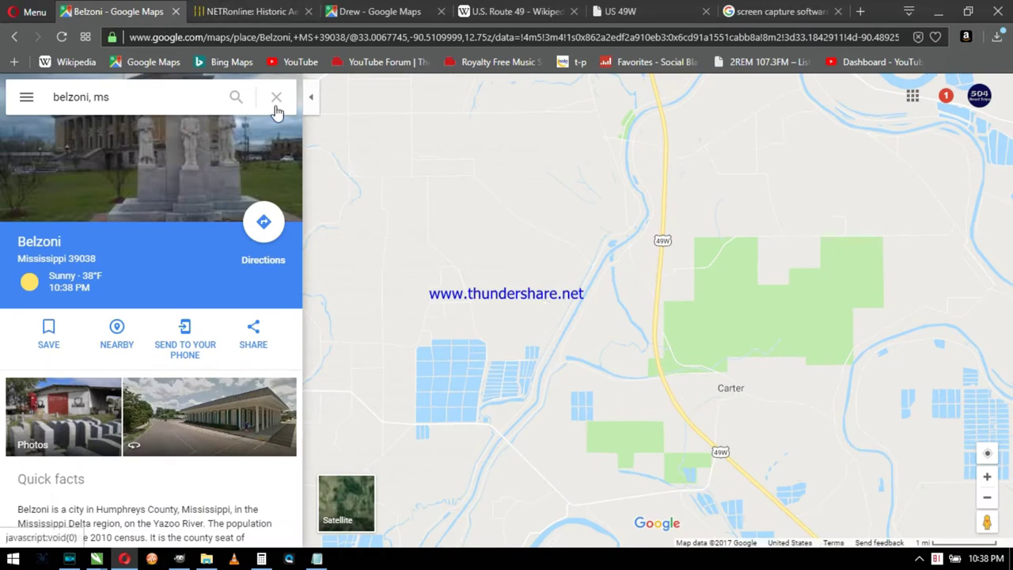
scroll(744, 406, down, 2)
drag(768, 348, 640, 214)
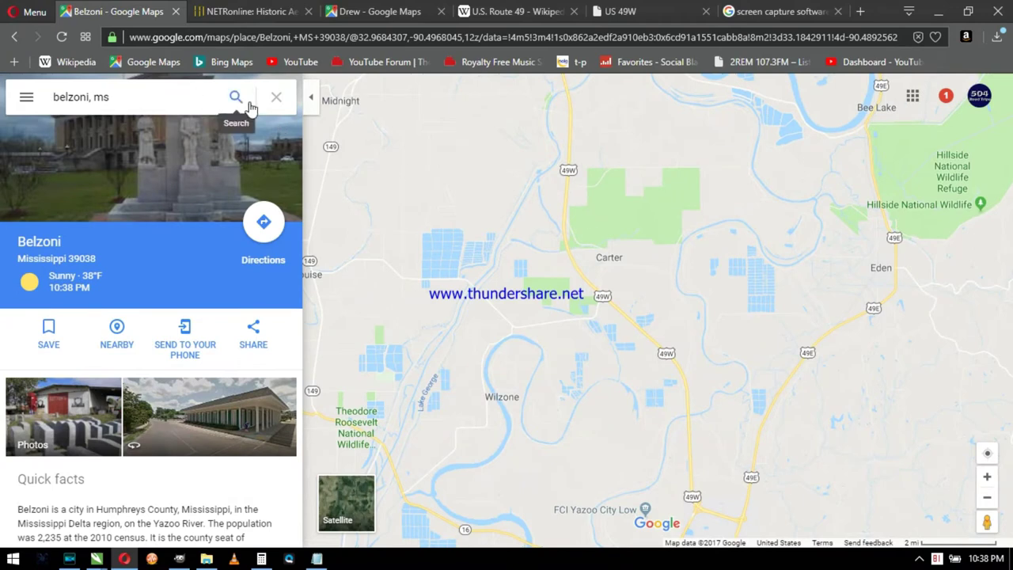
click(185, 100)
key(Return)
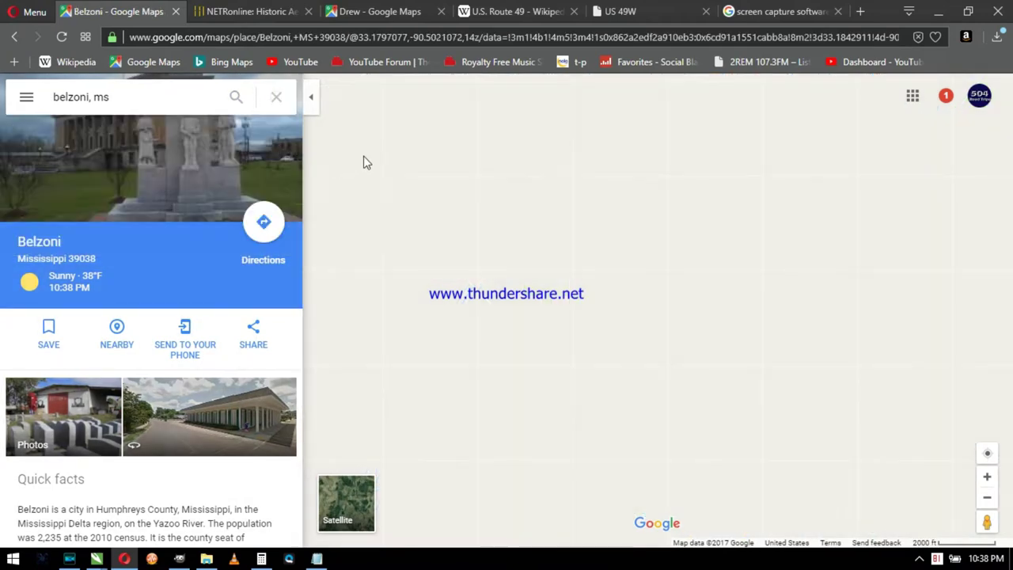
click(277, 98)
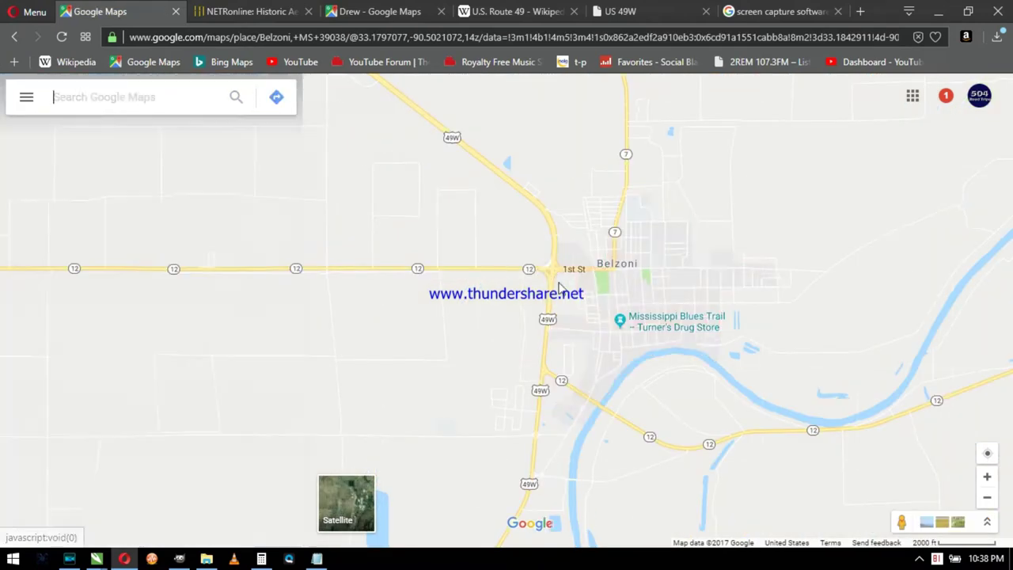
Step: Set the directions' starting point at the US 49W and MS-12 (1st St) interchange in Belzoni
scroll(562, 265, up, 1)
scroll(498, 253, up, 4)
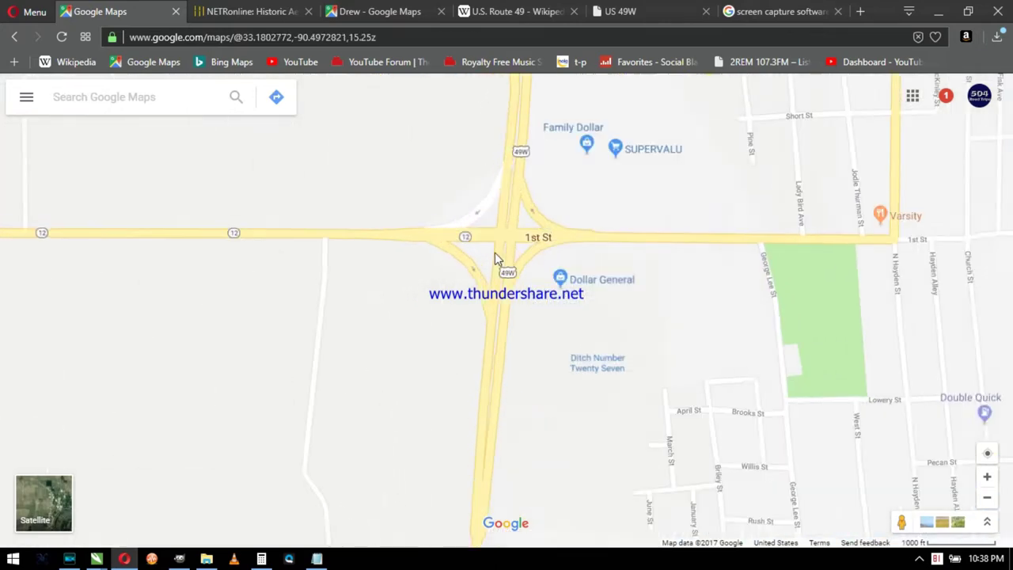
drag(617, 179, 624, 210)
scroll(624, 211, down, 1)
drag(651, 315, 657, 104)
drag(624, 328, 607, 401)
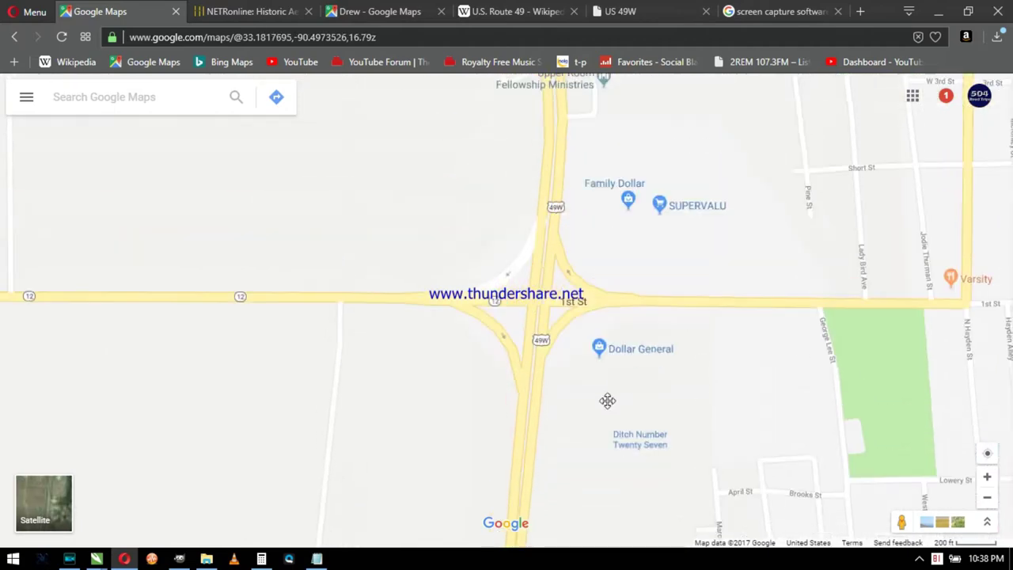
right_click(544, 335)
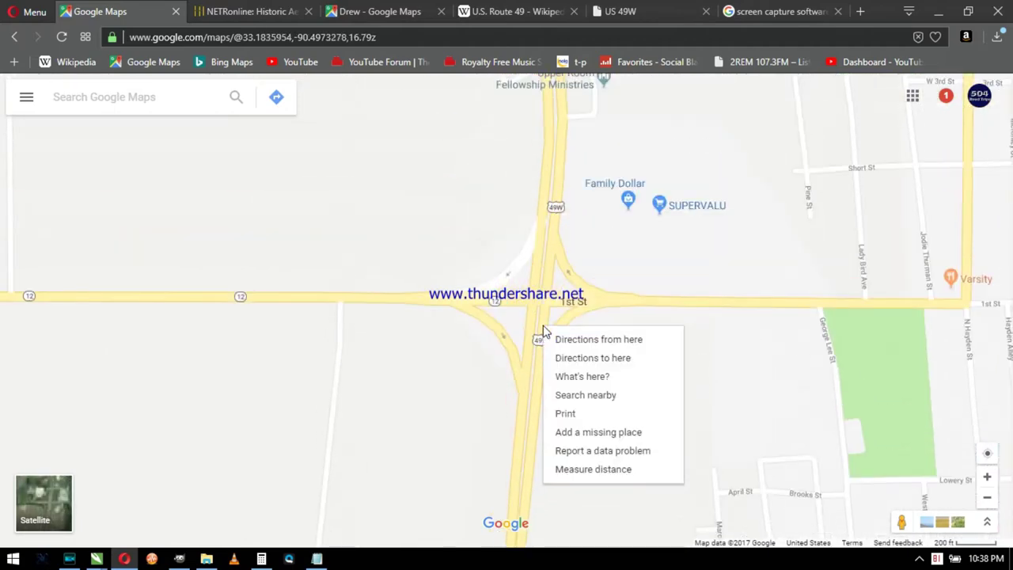
click(595, 340)
Step: Follow US 49W north to Indianola and set the route's destination on N Martin Luther King Dr near B B King Rd
scroll(642, 340, down, 3)
drag(518, 182, 579, 365)
drag(518, 222, 697, 450)
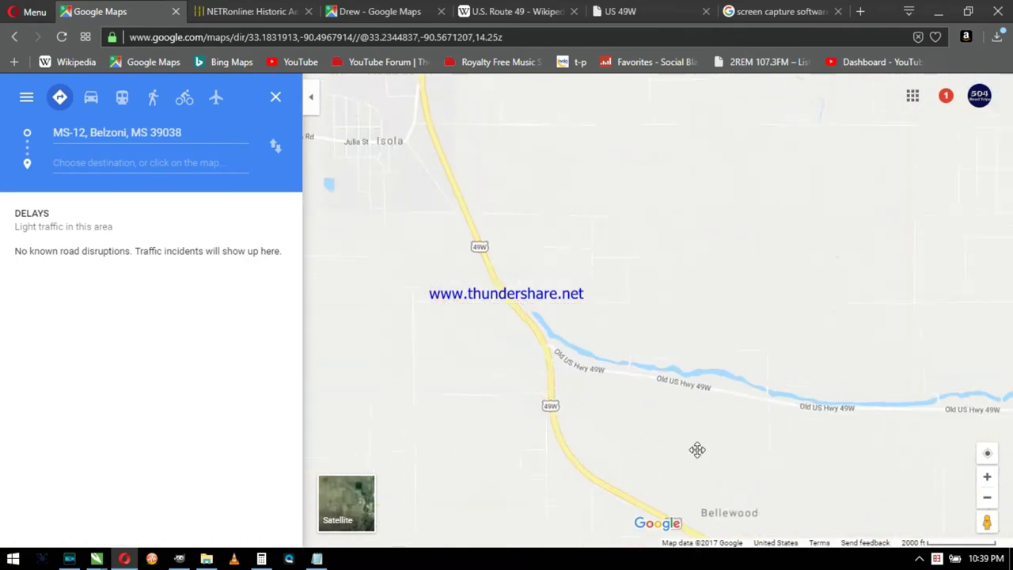
drag(530, 206, 655, 418)
drag(601, 230, 653, 411)
drag(614, 213, 684, 420)
drag(626, 222, 683, 463)
scroll(656, 276, down, 1)
drag(665, 261, 659, 158)
scroll(617, 295, up, 3)
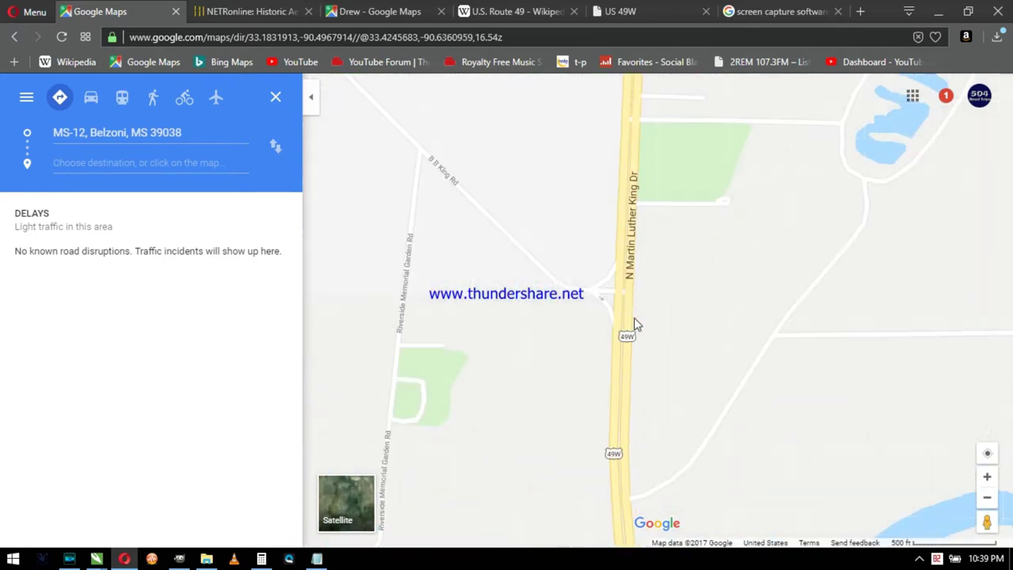
click(632, 261)
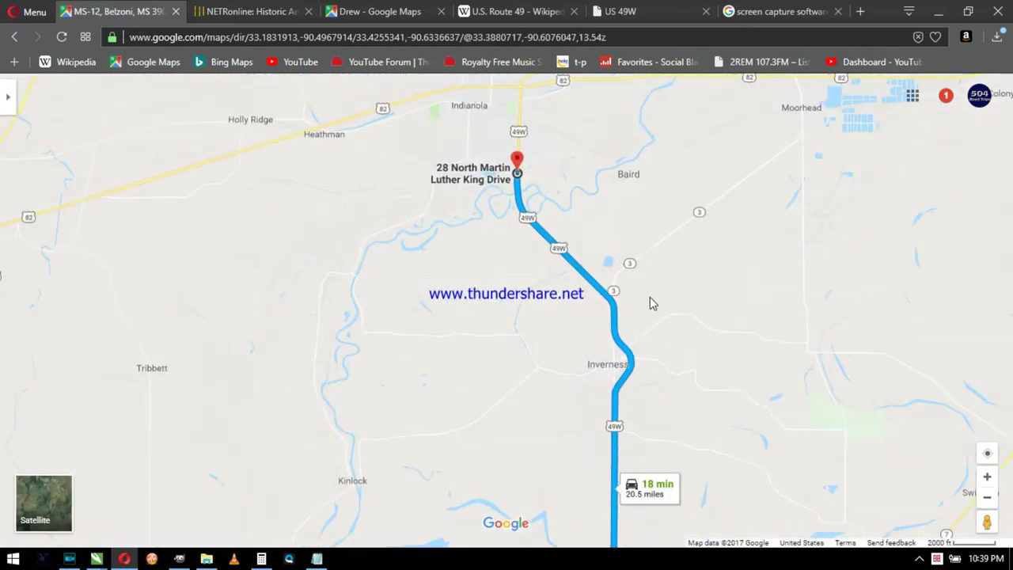
Step: Fit the whole Belzoni-to-Indianola route in full-screen view for a screen capture, and leave full-screen view
scroll(650, 303, down, 3)
key(F11)
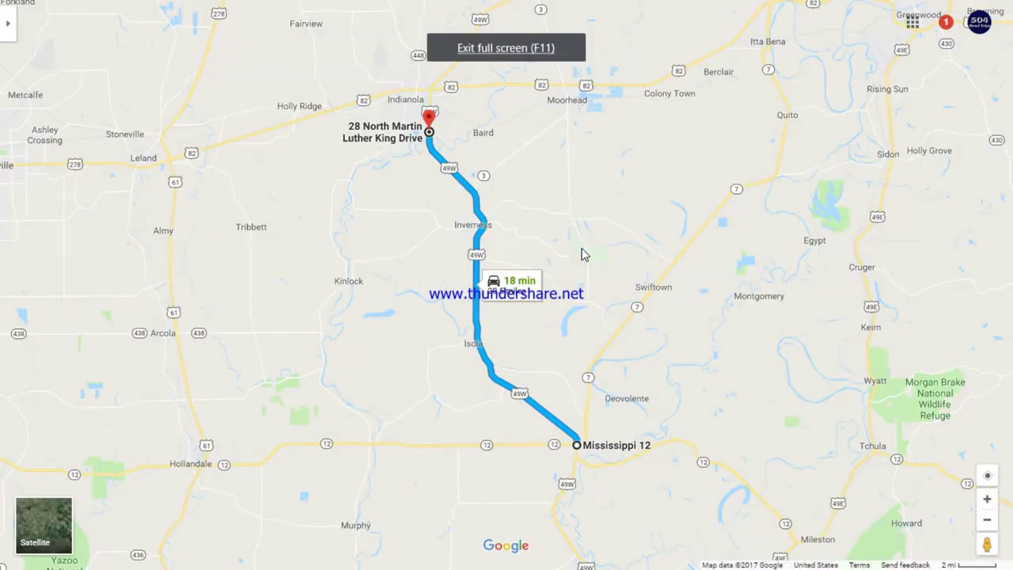
key(F11)
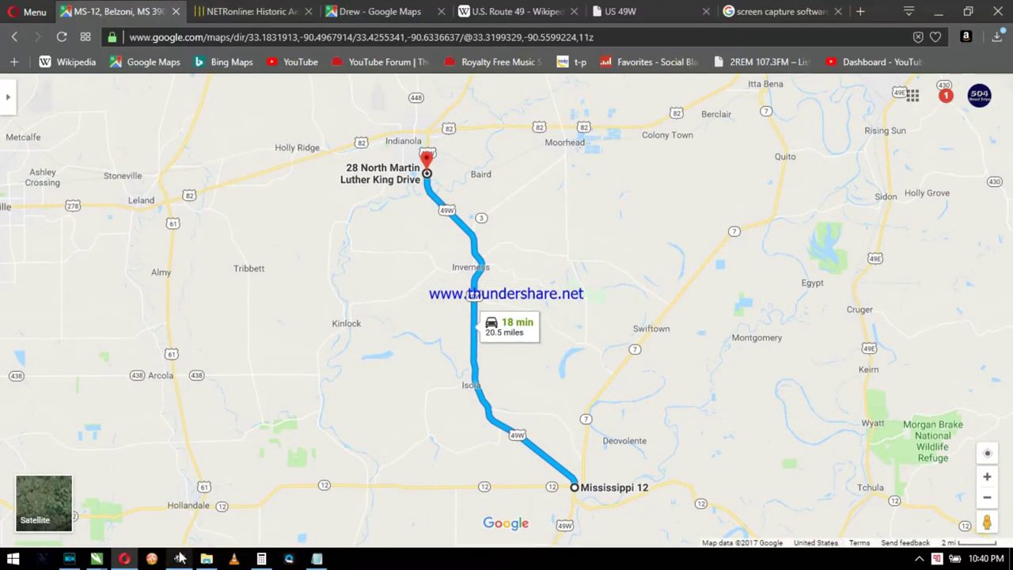
Step: Switch to GIMP, create a new 1366 × 768 px image and paste the captured route map, anchored to the background
click(180, 558)
click(18, 31)
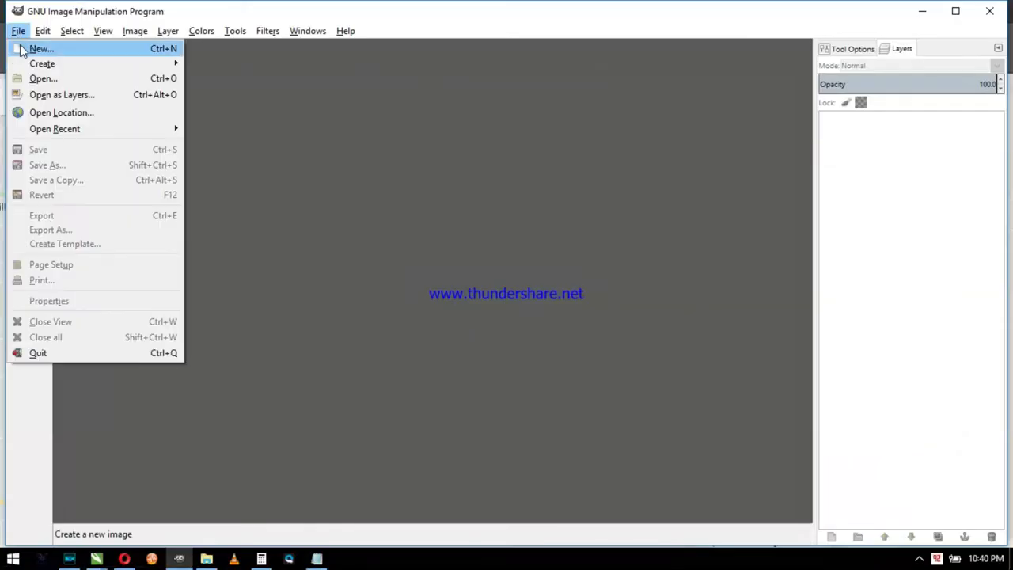
click(24, 45)
click(214, 198)
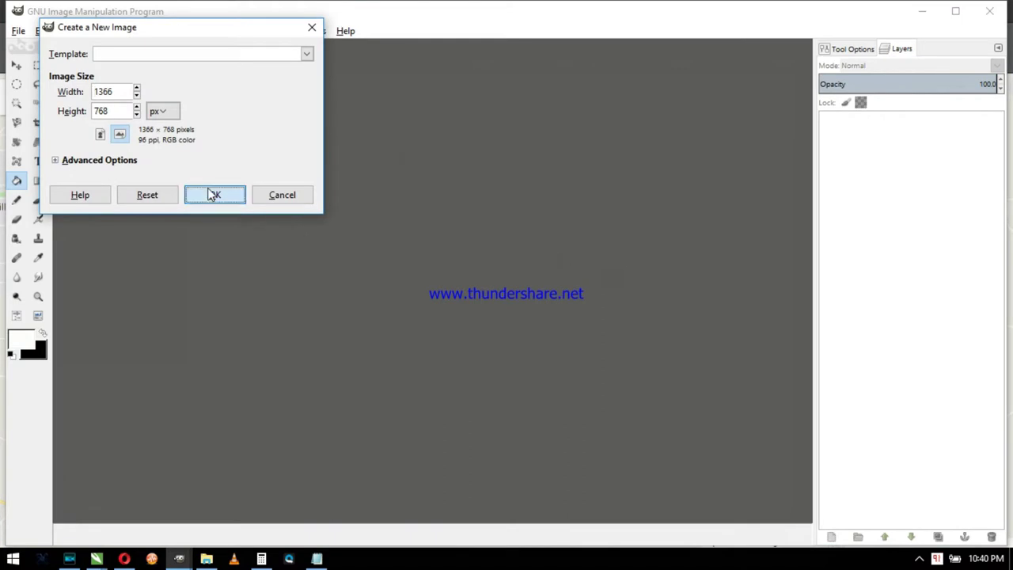
key(ctrl+h)
Step: Select the map's side-panel arrow, satellite thumbnail, zoom controls, and apps and notification icons together as rectangular regions
click(38, 65)
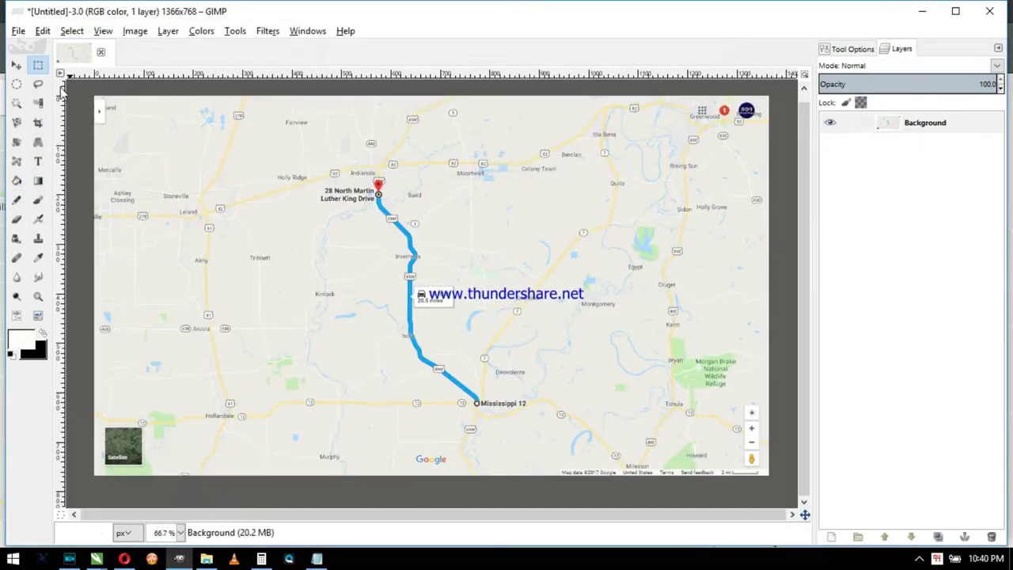
drag(89, 96, 111, 129)
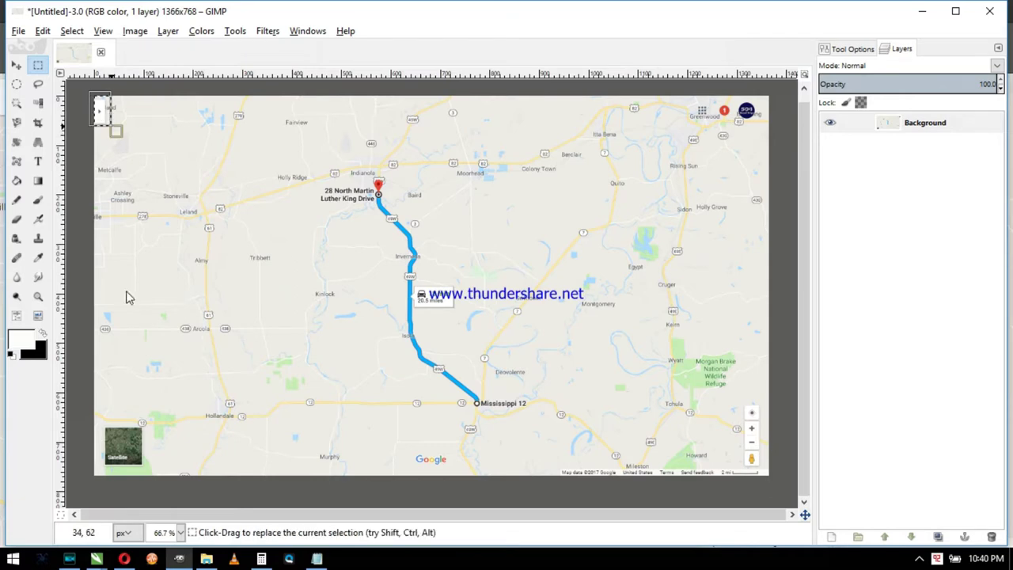
drag(102, 423, 146, 473)
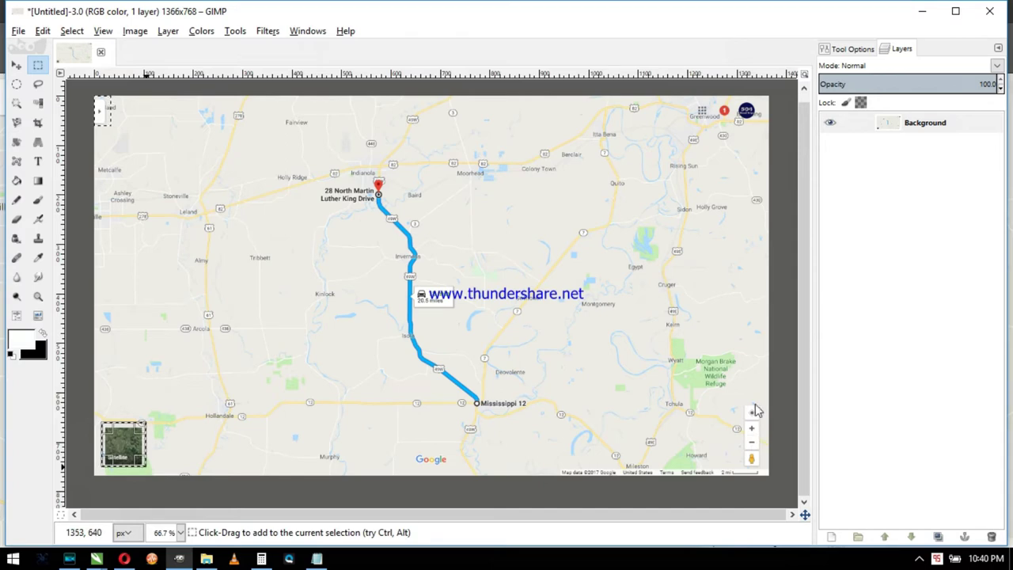
drag(745, 408, 765, 473)
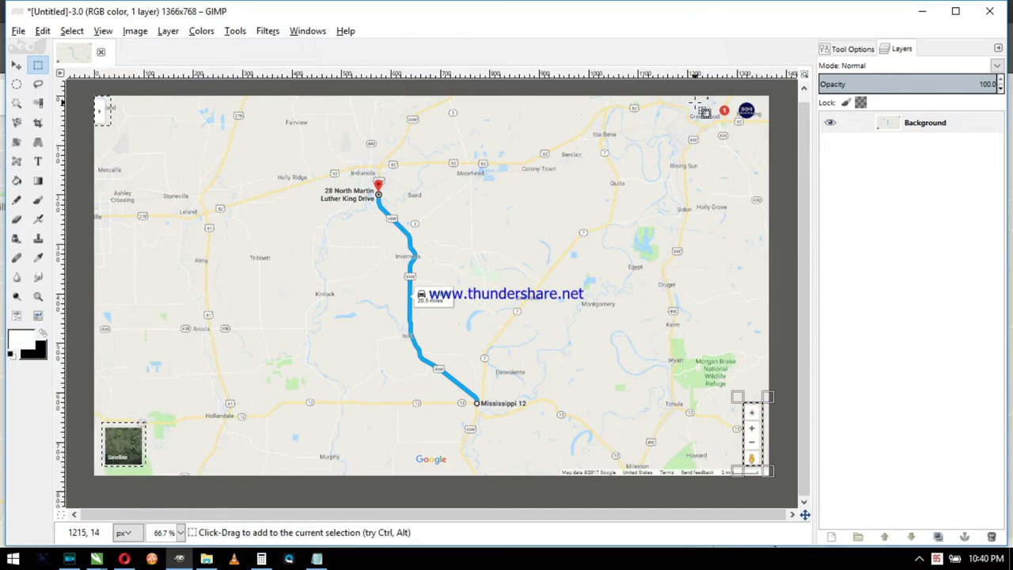
drag(703, 112, 732, 117)
Step: Remove the selected map controls with Heal Selection, using a 50-pixel sampling width, All around and Random filling order
key(alt+r)
key(h)
key(h)
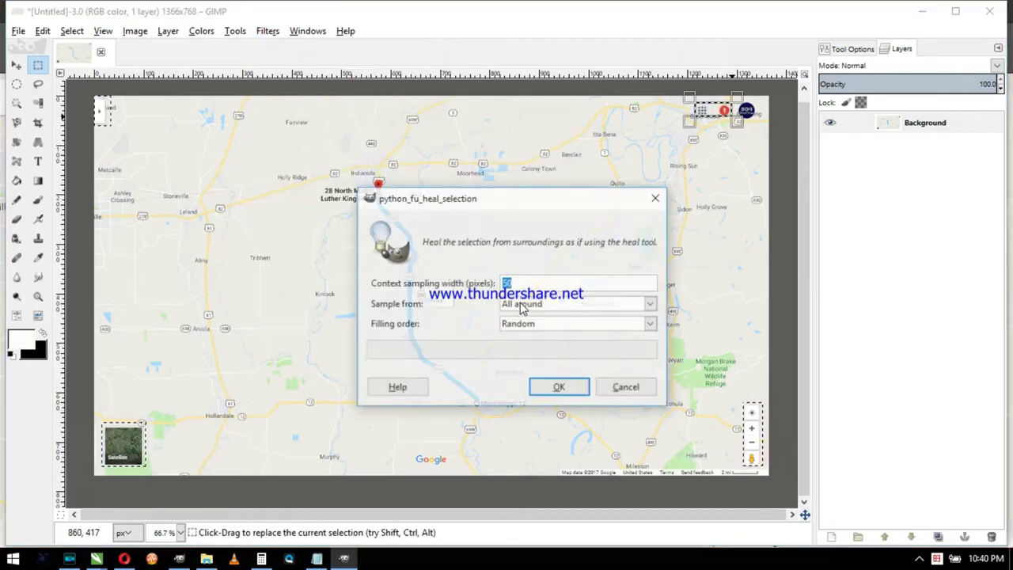
click(559, 387)
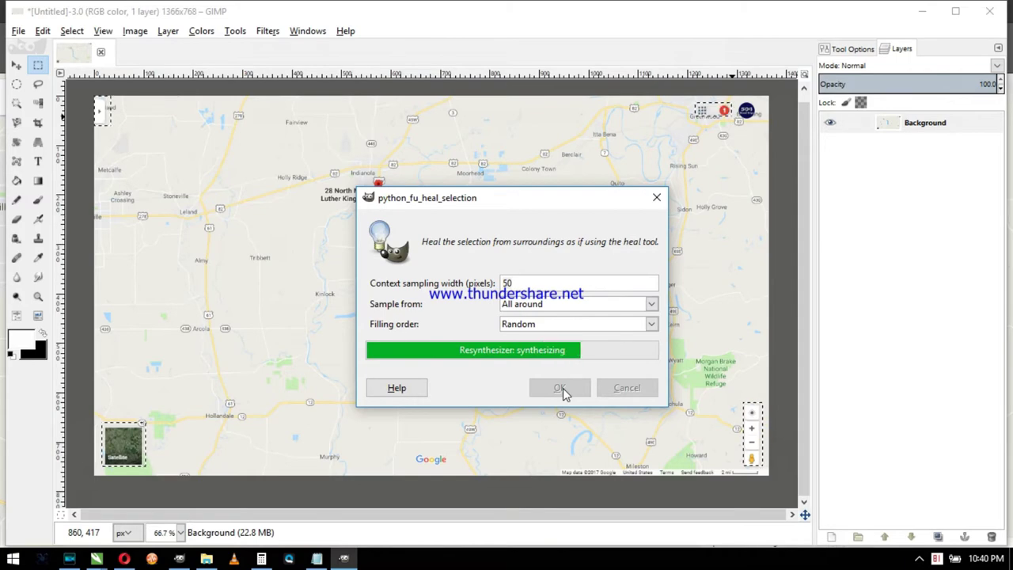
key(e)
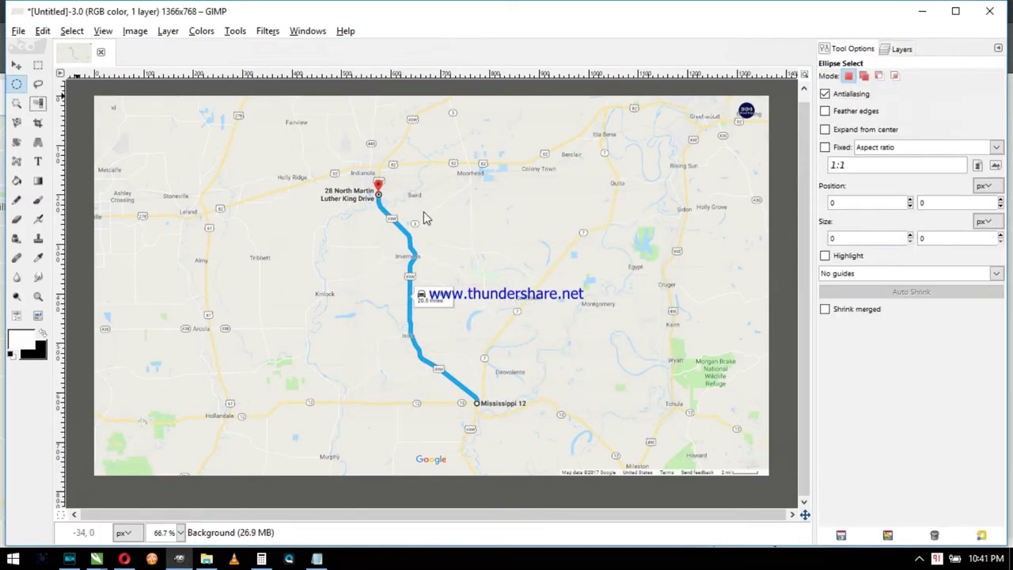
Step: Darken the map with a Levels preset using a black input level of 90 and a gamma of 0.75
key(ctrl+l)
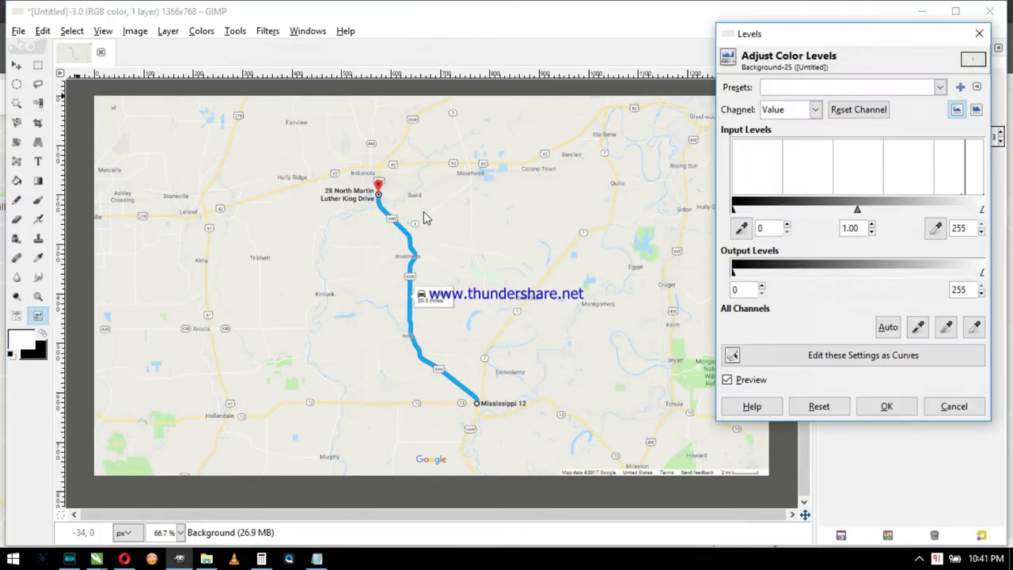
click(828, 92)
click(829, 94)
click(942, 88)
click(845, 280)
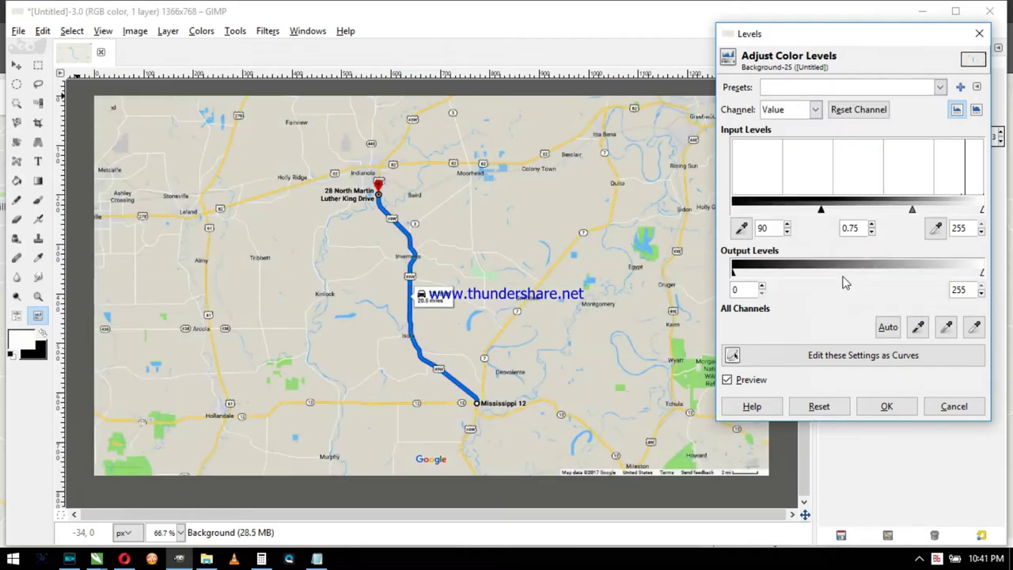
click(887, 408)
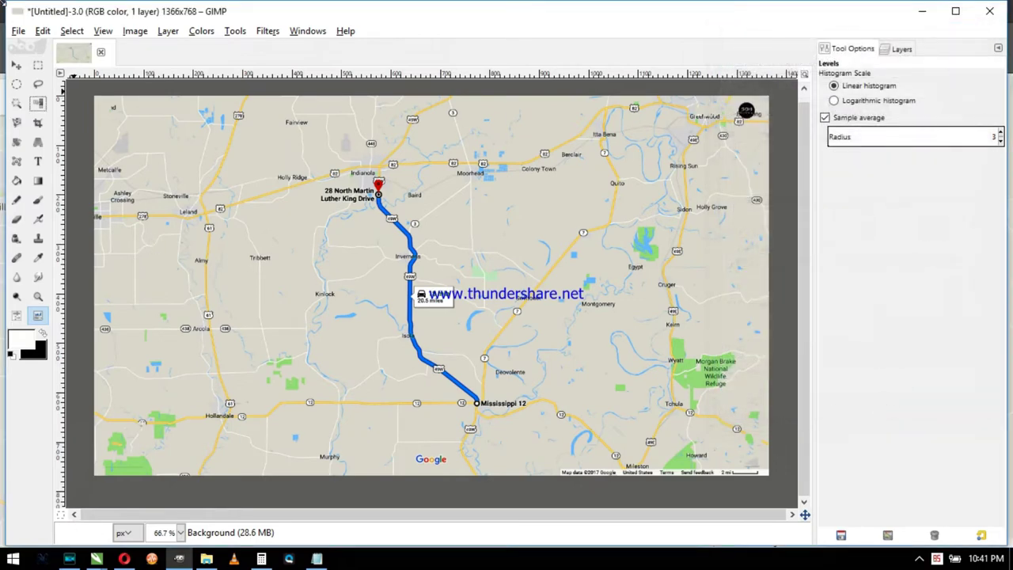
Step: Export the map image as map.jpg into the "#227 - US-49W N - Belzoni to Indianola, Mississippi" folder
click(21, 32)
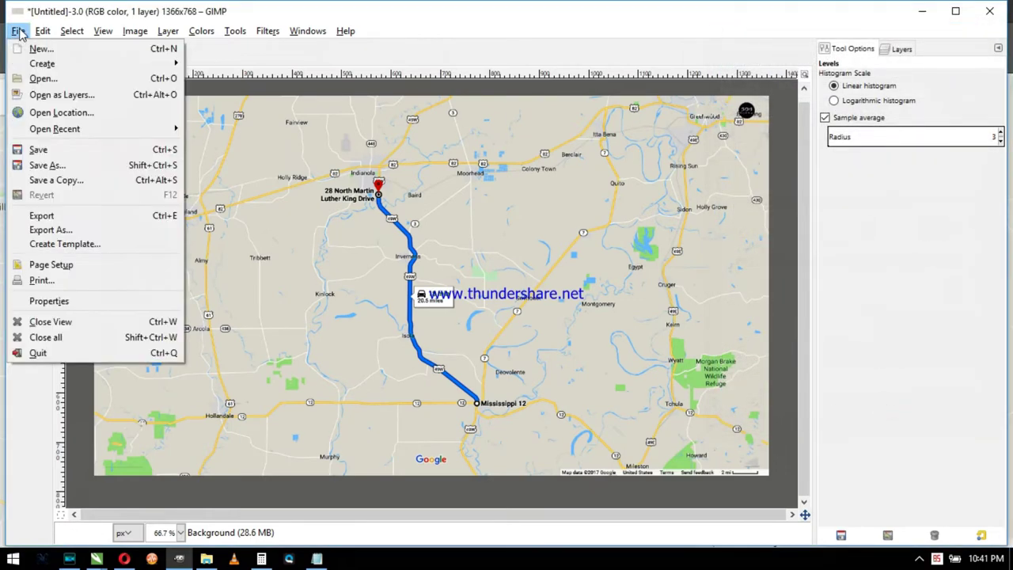
click(85, 227)
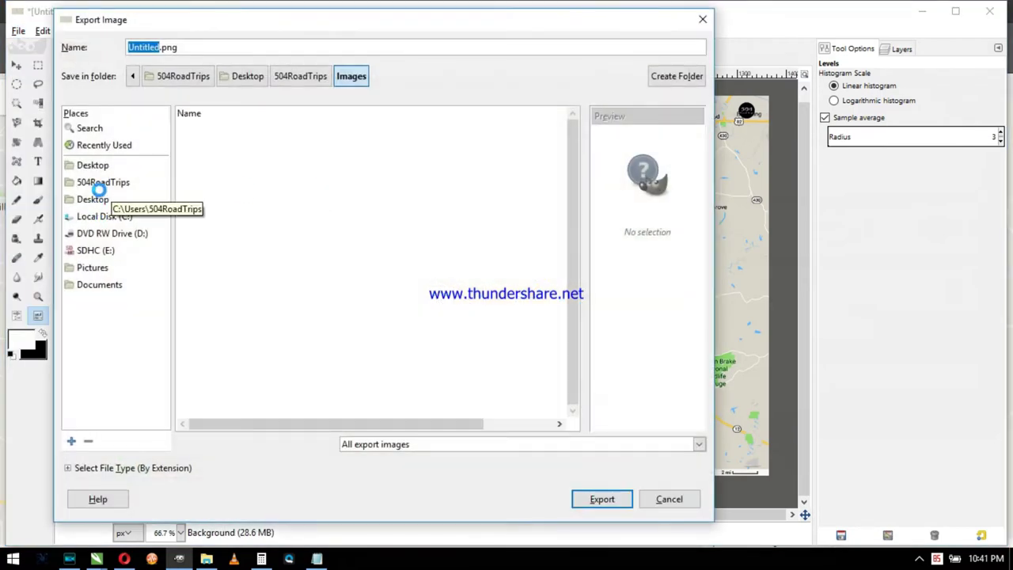
click(99, 199)
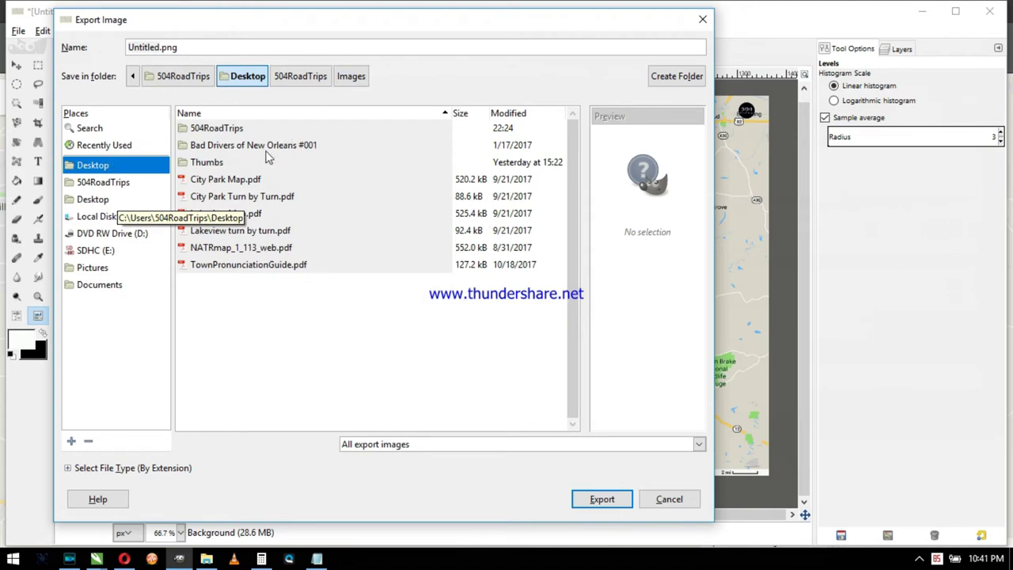
double_click(216, 128)
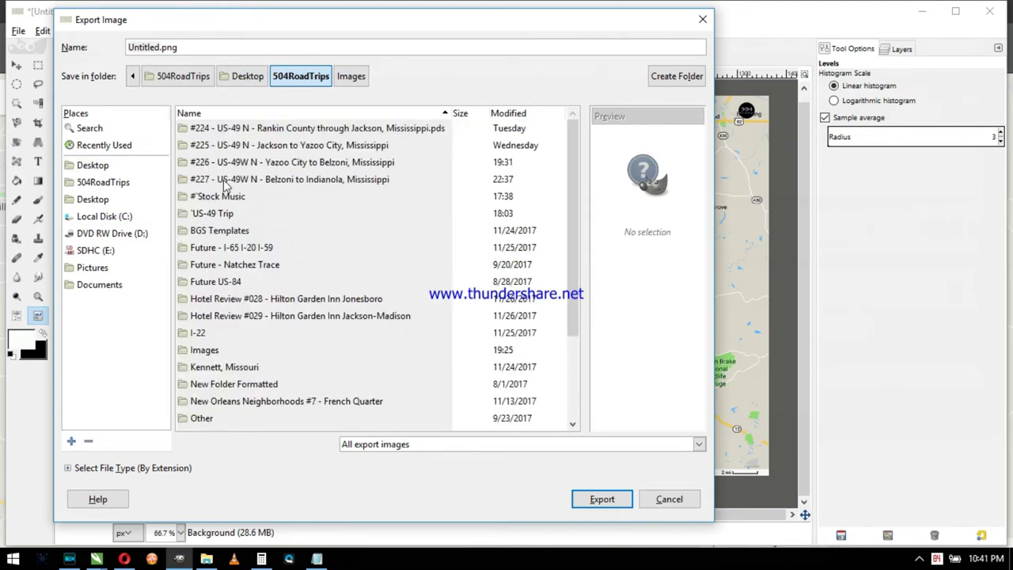
double_click(227, 181)
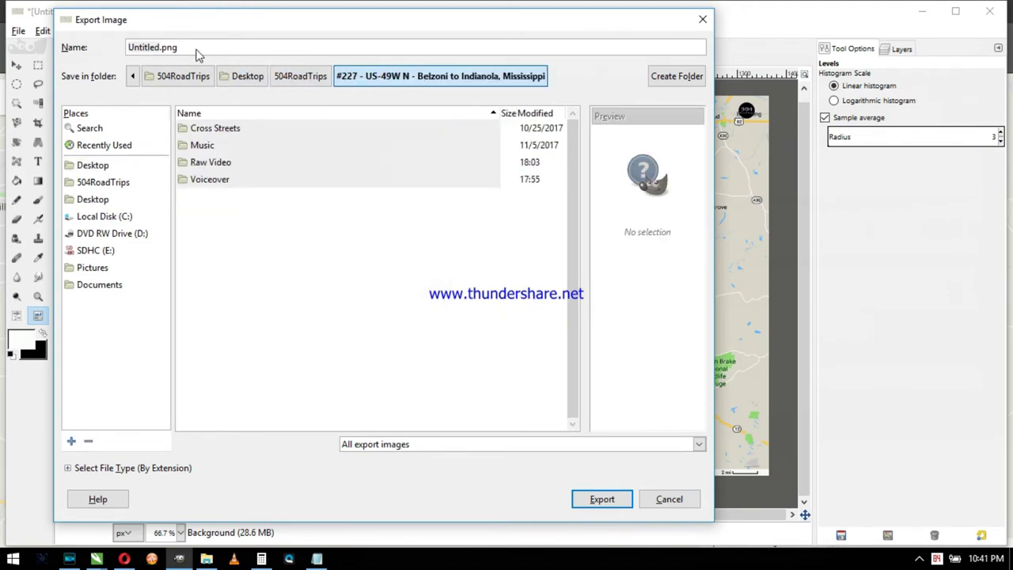
drag(198, 53, 85, 45)
text(map.jpg)
key(Return)
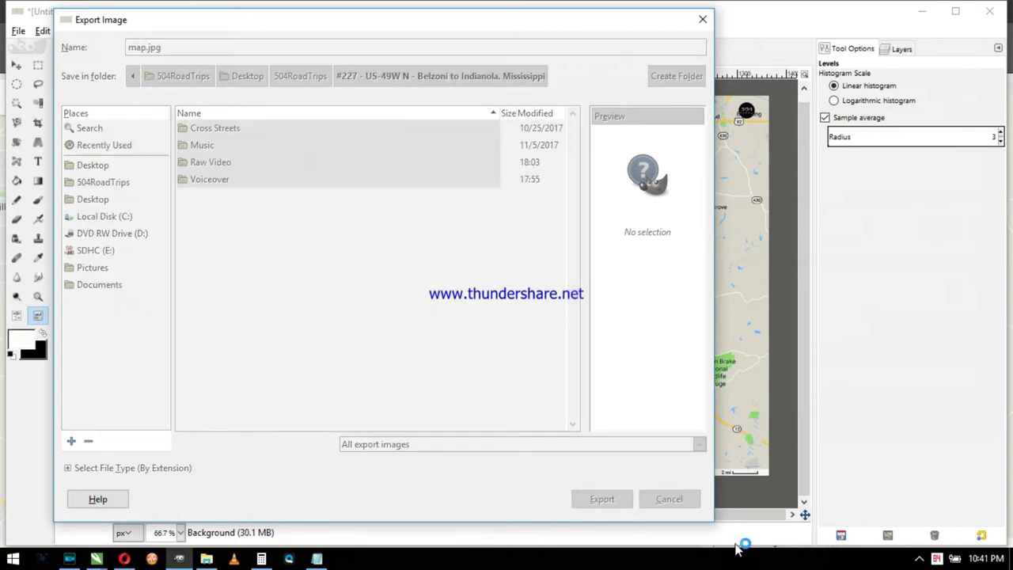
click(497, 374)
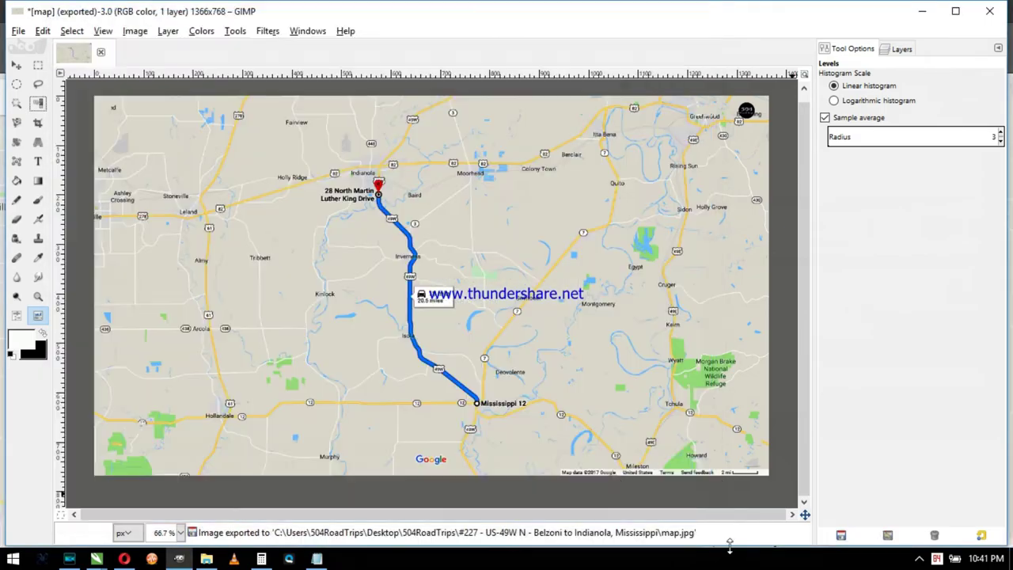
Step: Switch to voiceover.txt in Notepad and insert "20.5 miles (" ahead of the time on the Drivetime line
click(70, 558)
click(317, 558)
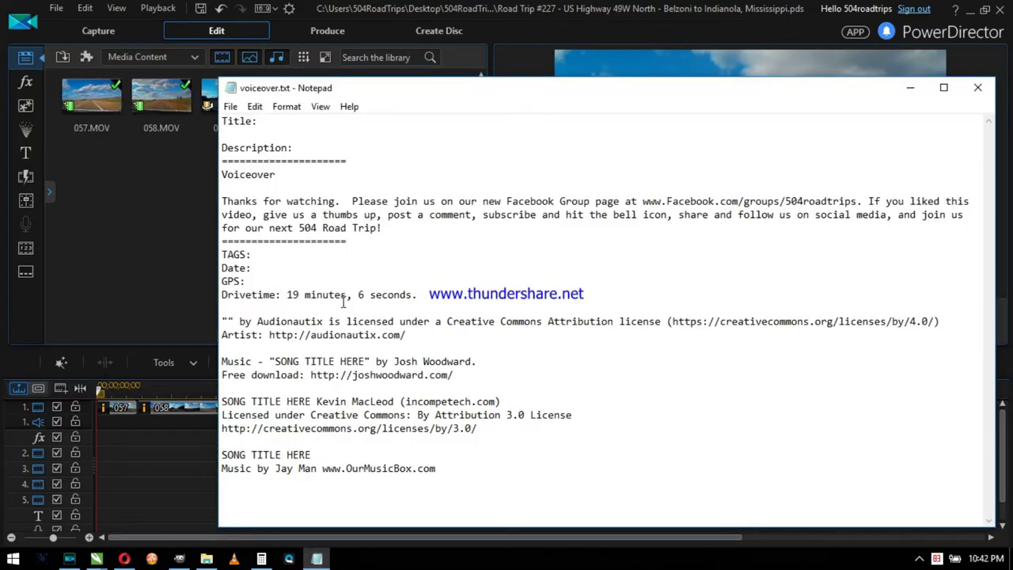
text(20.5 miles )
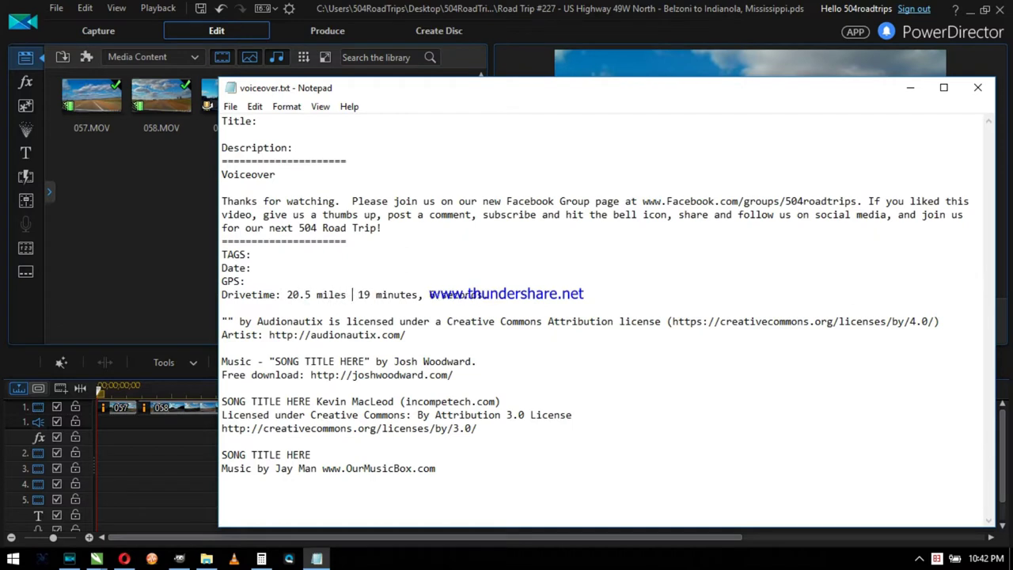
text(()
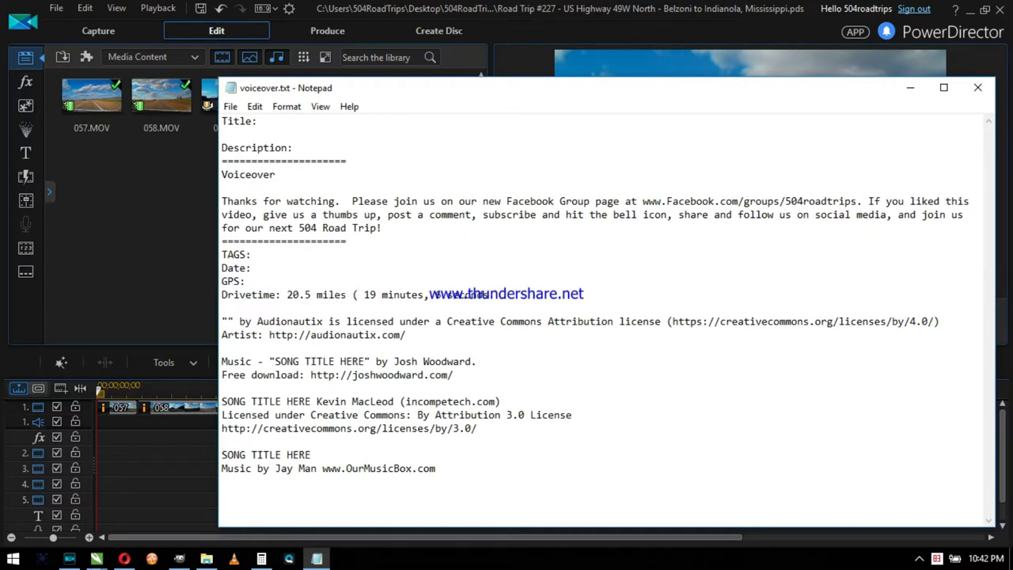
Step: Switch to Calculator and multiply 20.5 by 1.61 to convert the route length to kilometres
click(261, 558)
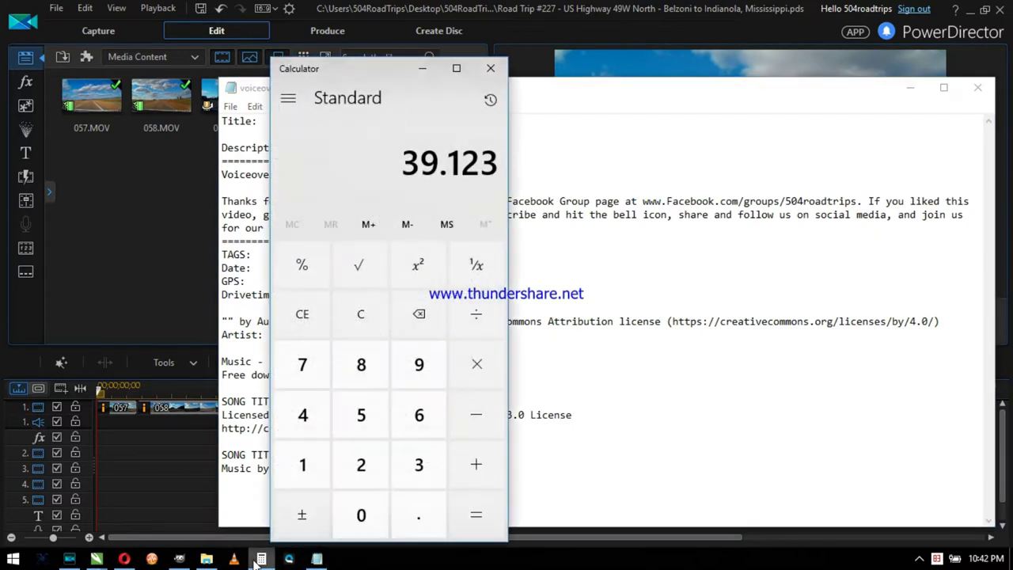
text(20.5)
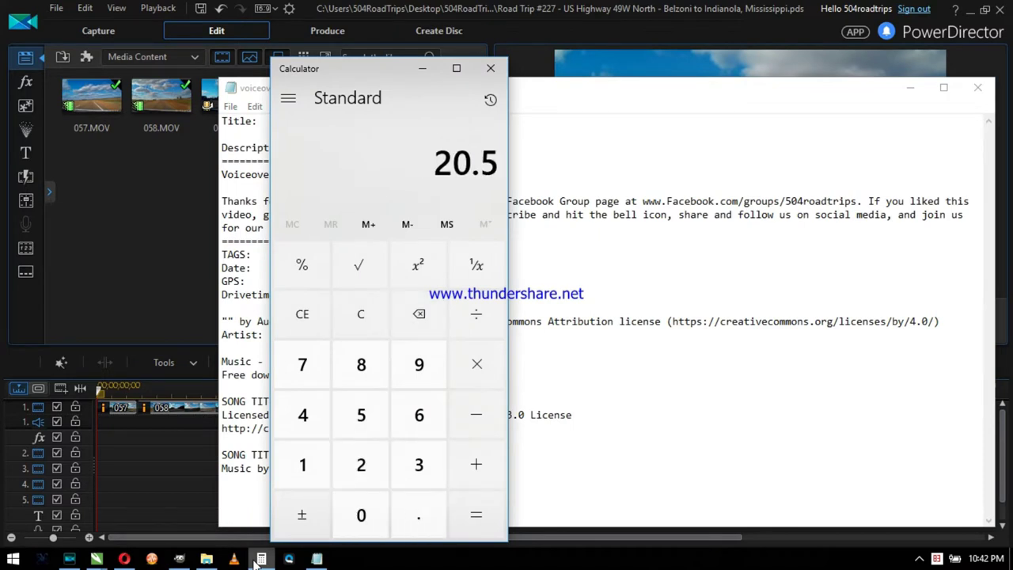
text(8)
key(BackSpace)
text(*1.61)
key(Return)
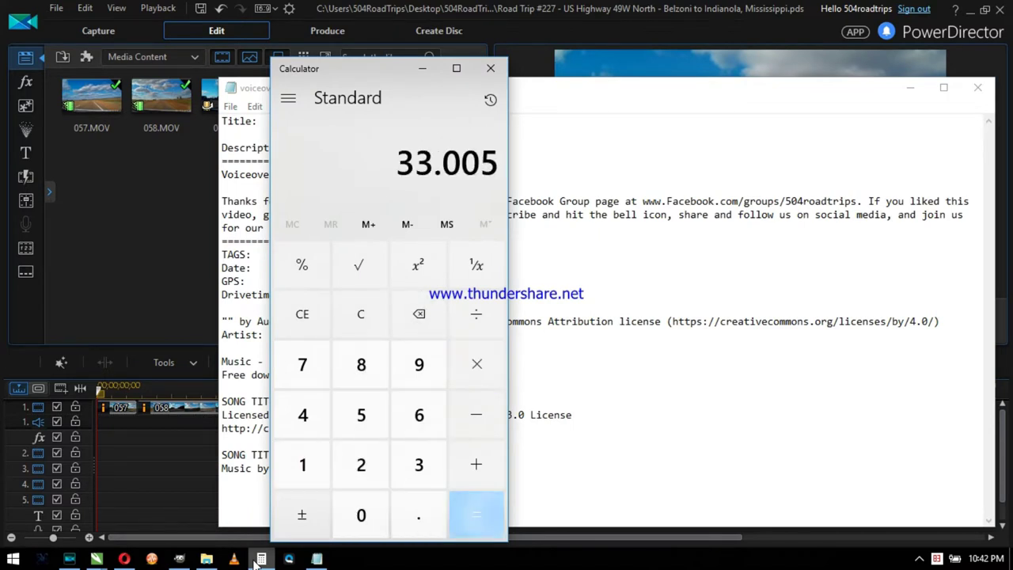
Step: Return to voiceover.txt and complete the distance on the Drivetime line with "33.01 km) in"
key(alt+Tab)
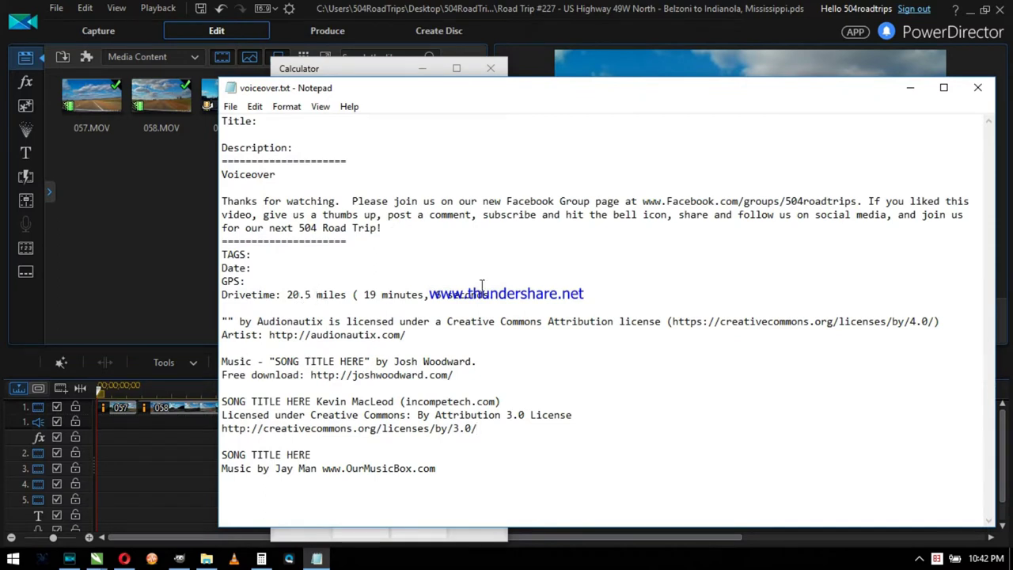
text(33.01)
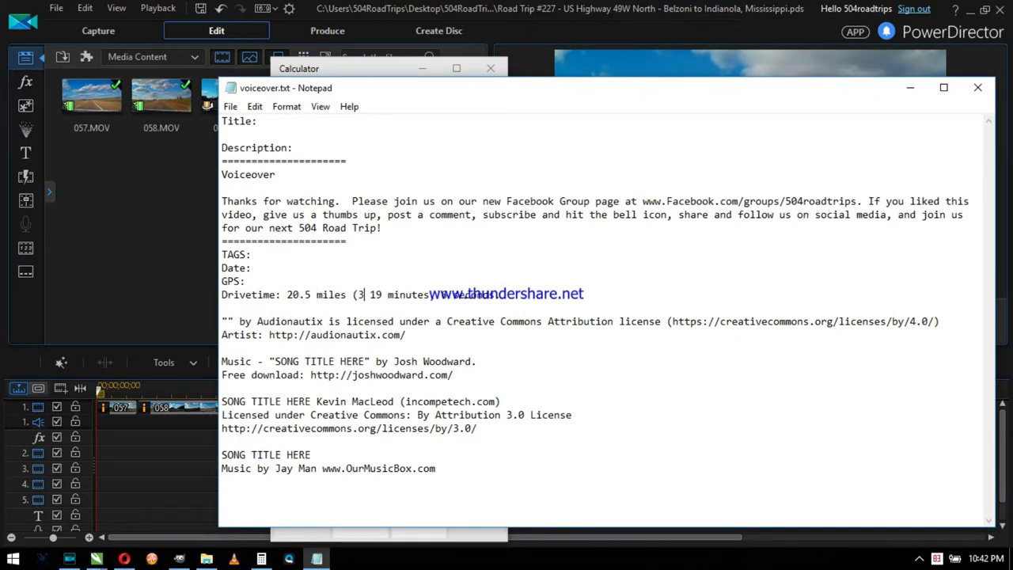
text( km))
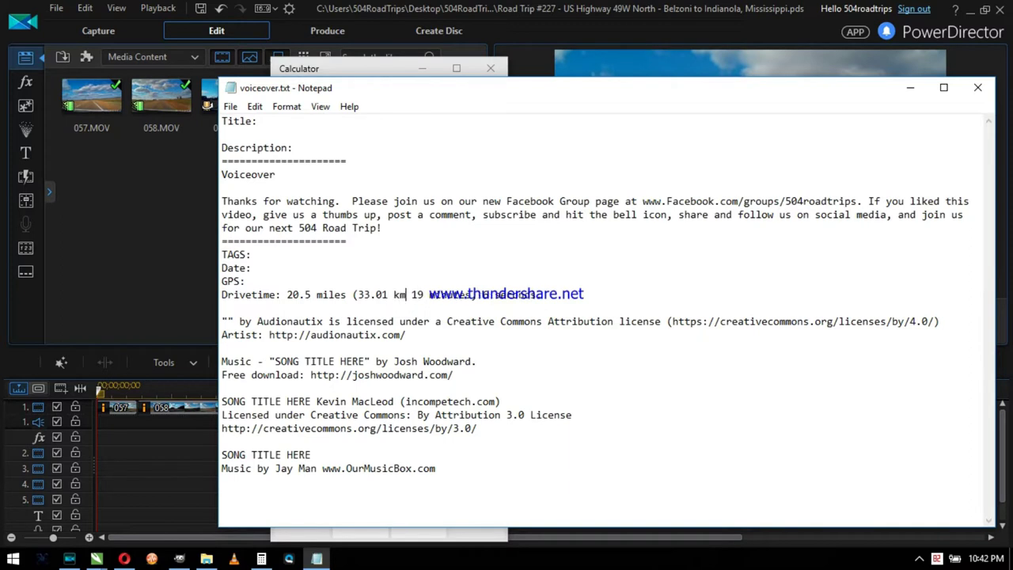
text( in)
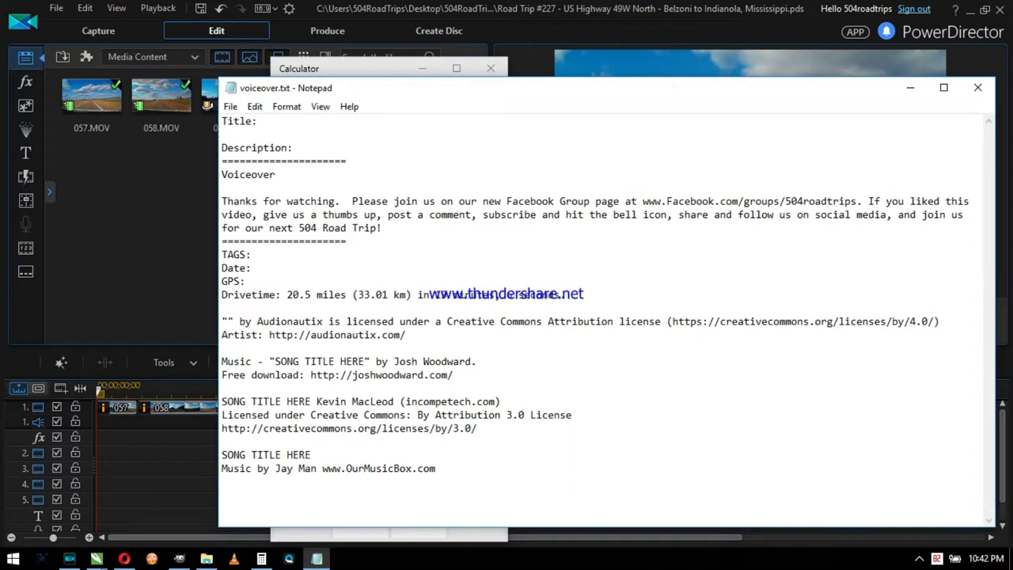
Step: Switch to Google Maps in the browser and clear the driving directions from the map
click(124, 558)
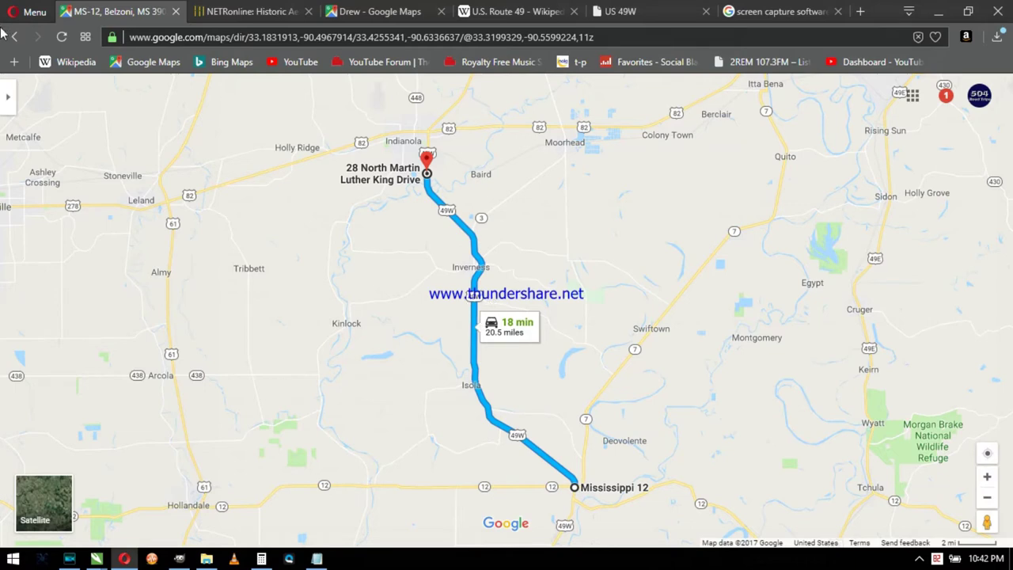
click(8, 96)
click(276, 98)
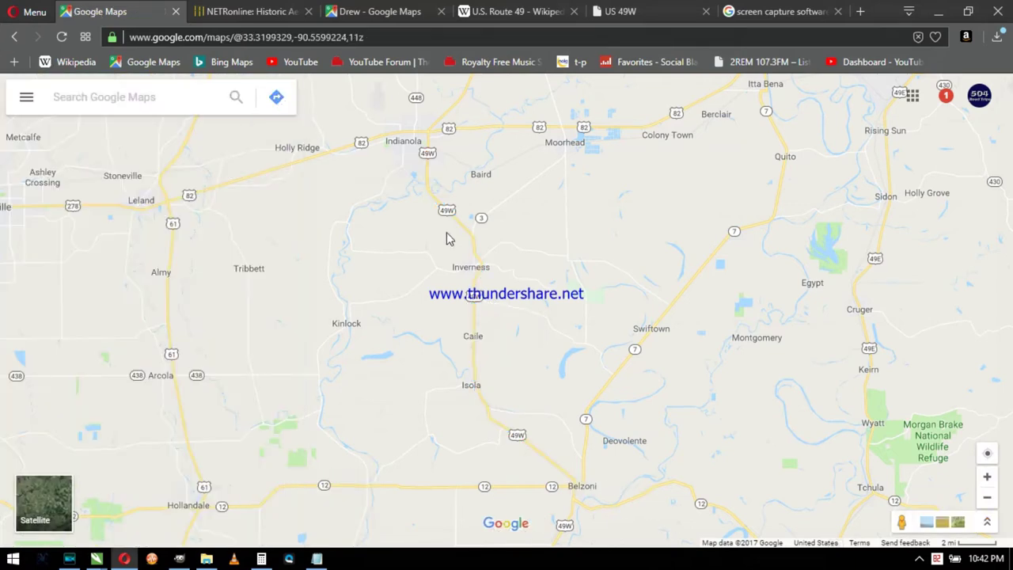
Step: Pin a point on US 49W just south of 4 Mile Rd and copy its coordinates, 33.328283, -90.589877
scroll(492, 314, up, 5)
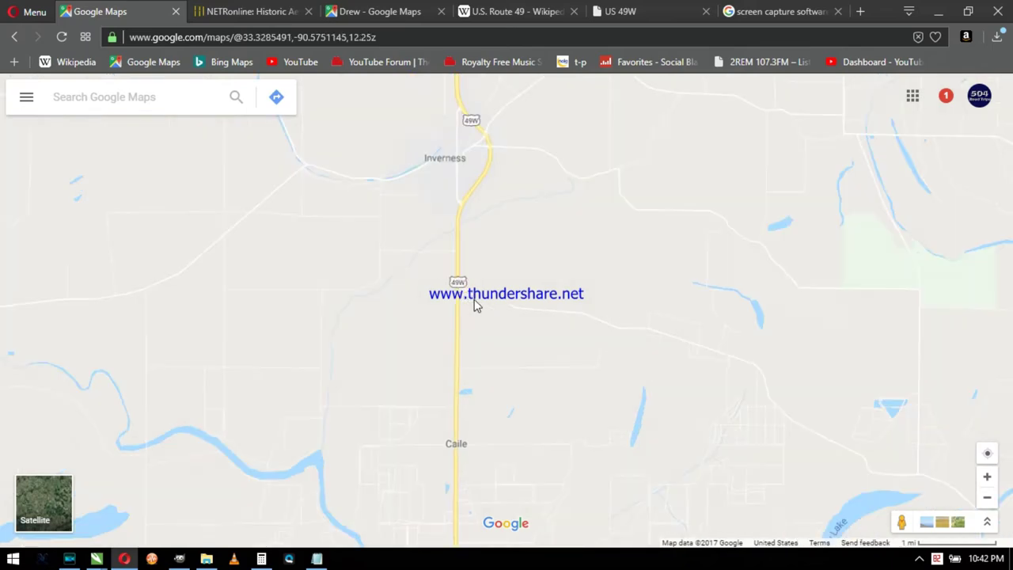
scroll(462, 295, up, 3)
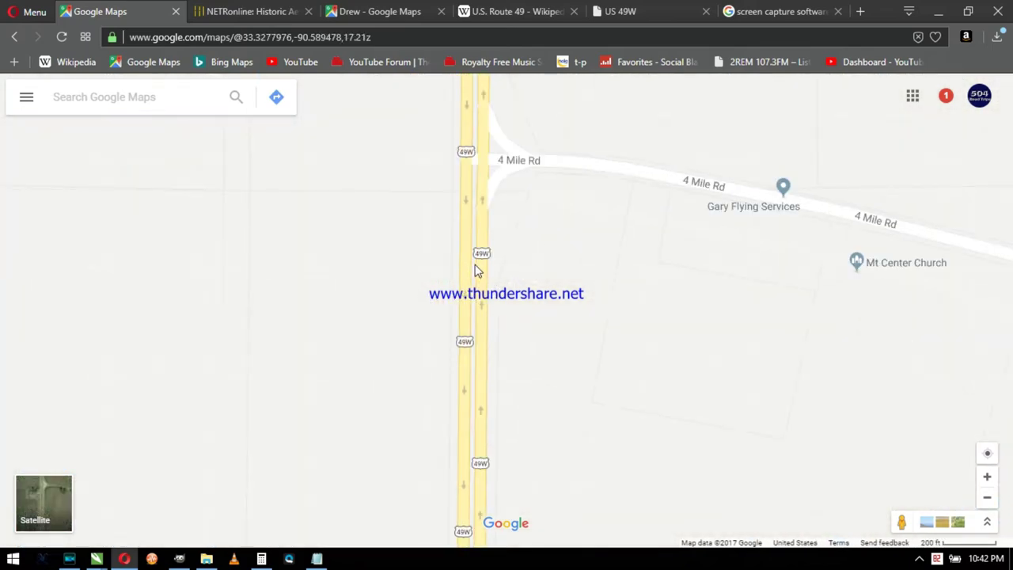
right_click(475, 271)
click(509, 315)
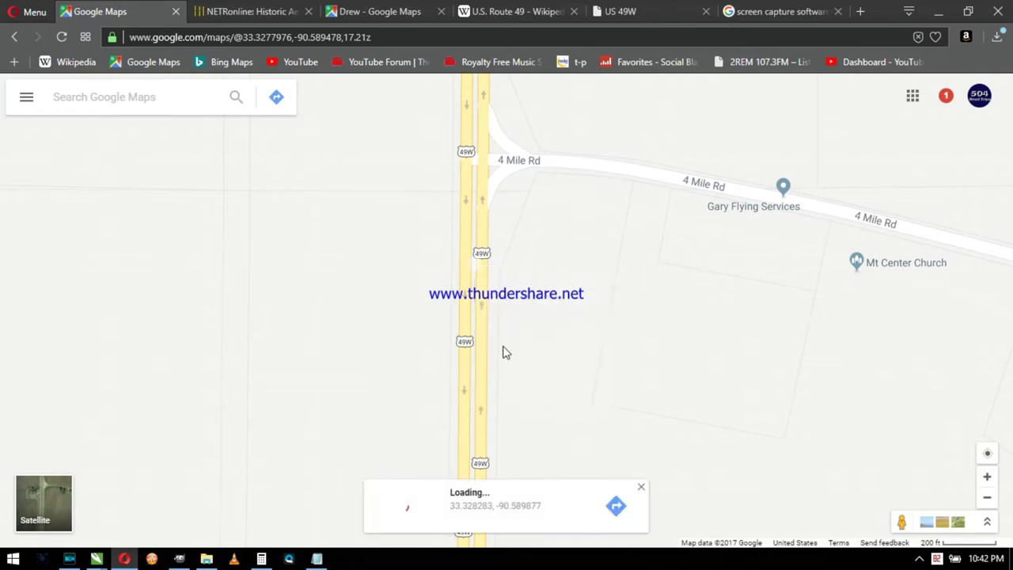
click(467, 519)
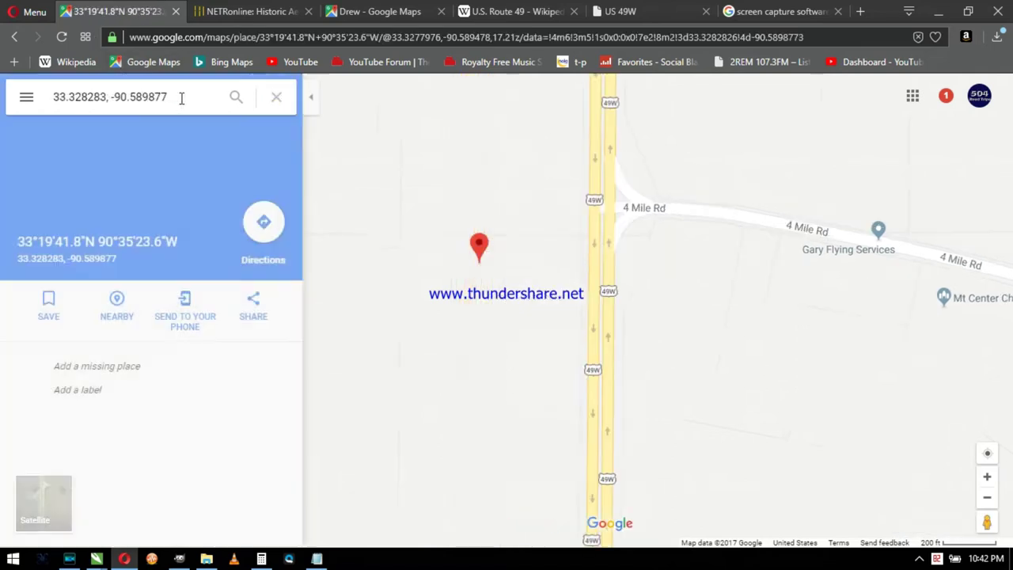
drag(182, 97, 44, 95)
key(ctrl+c)
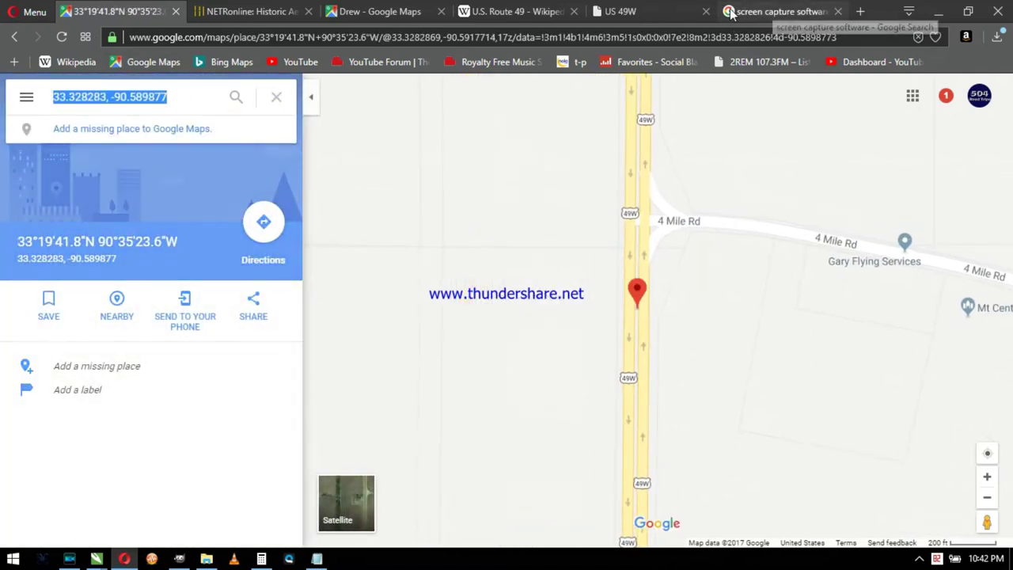
Step: Switch to voiceover.txt and paste the coordinates 33.328283, -90.589877 on the GPS line
click(317, 558)
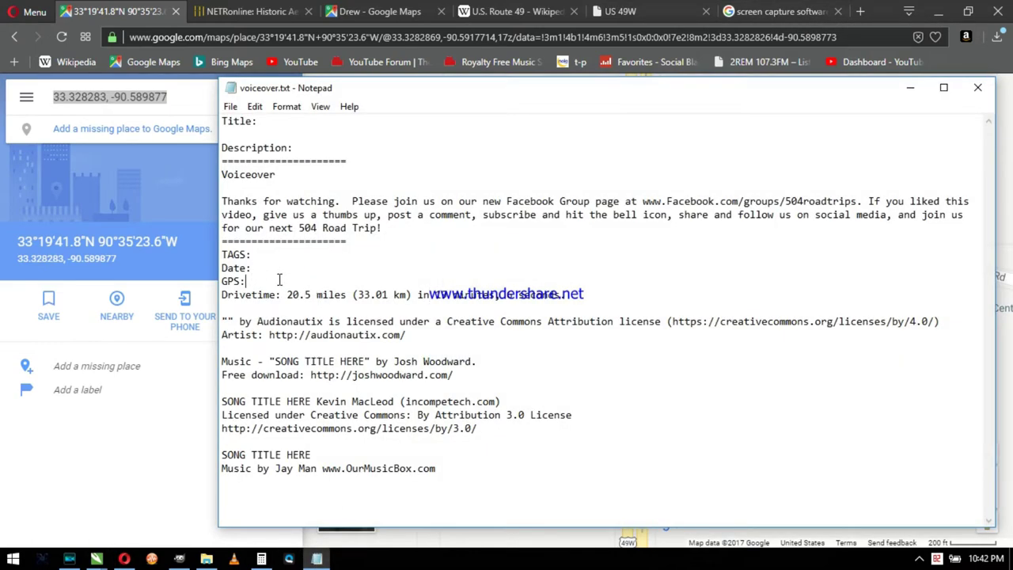
click(319, 280)
key(ctrl+v)
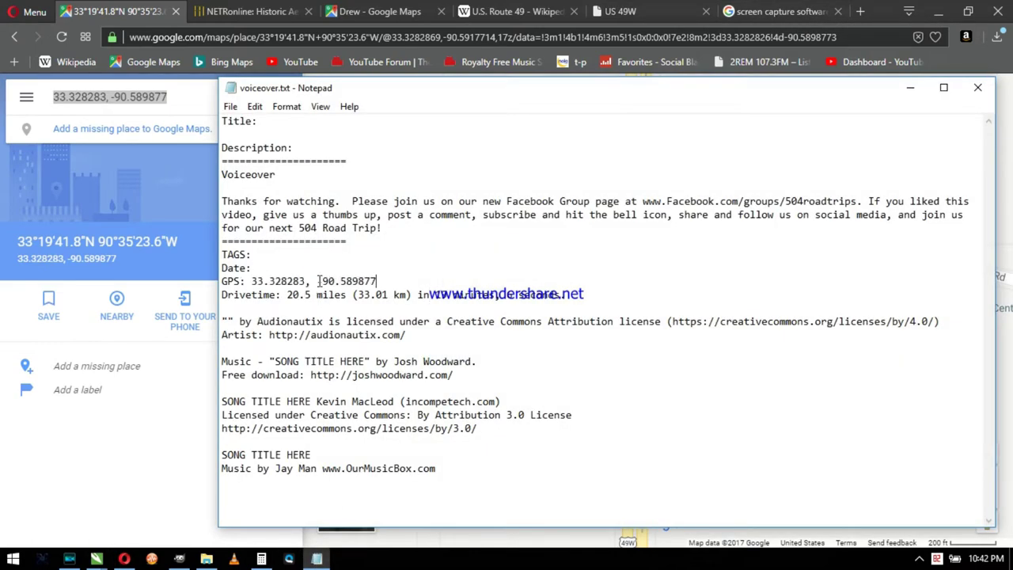
Step: Check the clip dates in the #227 Raw Video folder, and fill in voiceover.txt with Date "October 28, 2017" and TAGS "USA, Mississippi,"
click(206, 559)
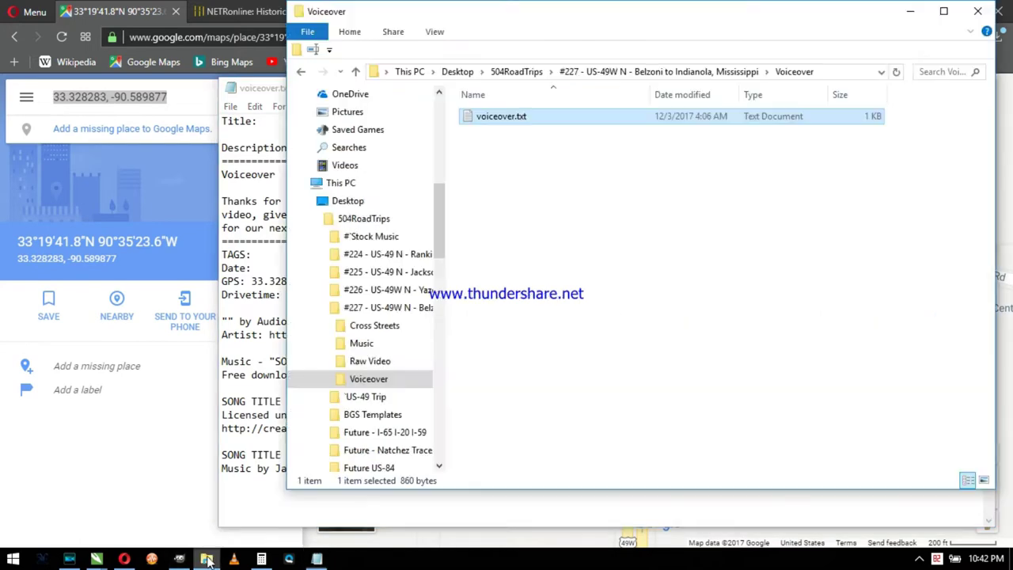
click(515, 72)
double_click(497, 180)
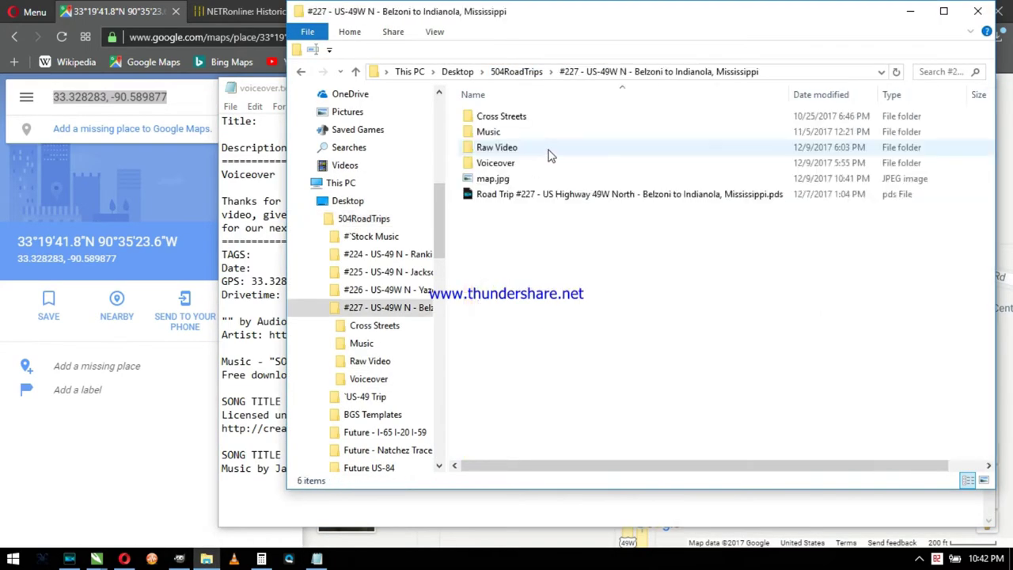
double_click(496, 148)
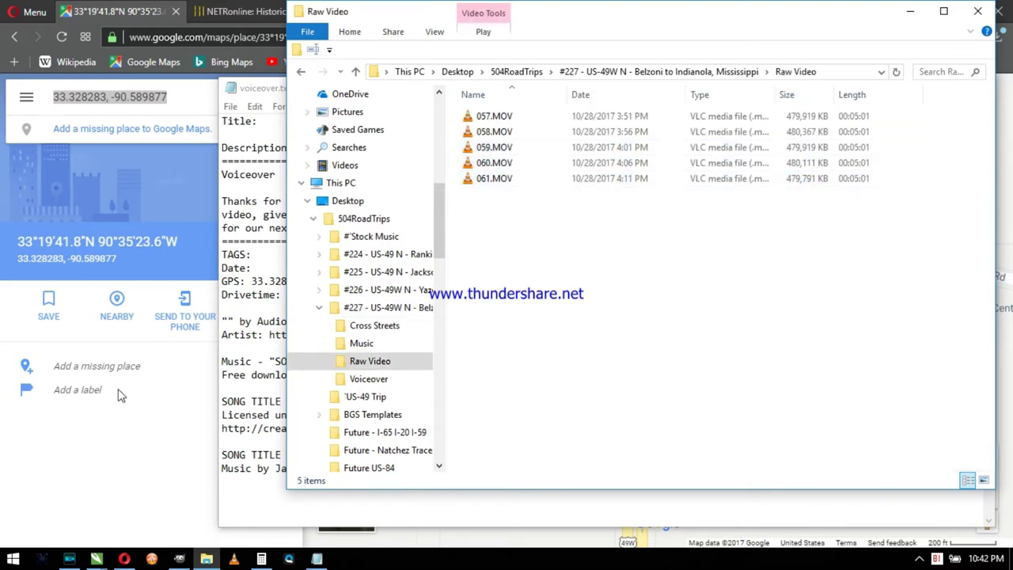
click(245, 486)
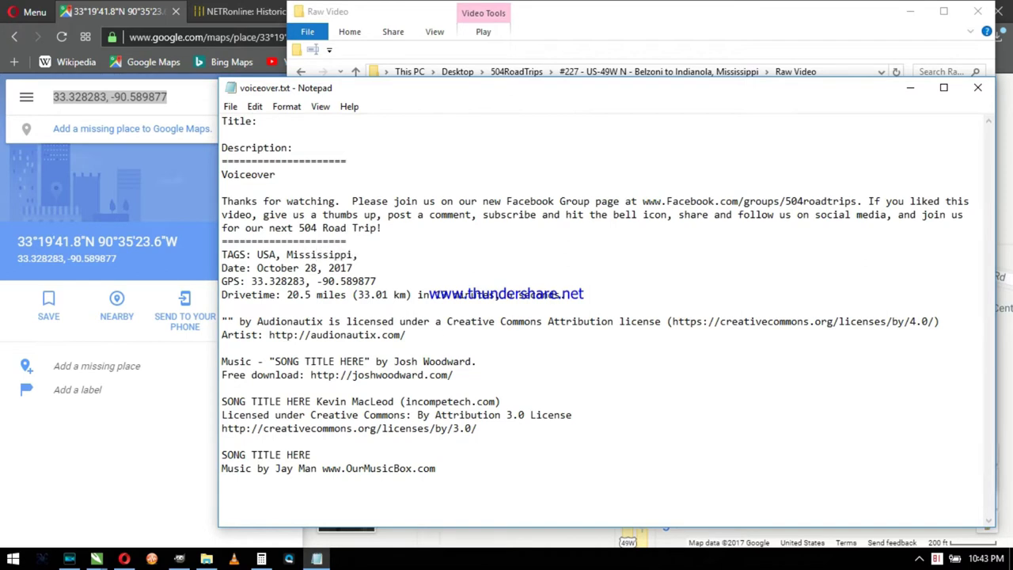
Step: Switch to PowerDirector and insert the custom "1a Title Screen" title at the start of video track 1, ahead of clip 057
click(127, 483)
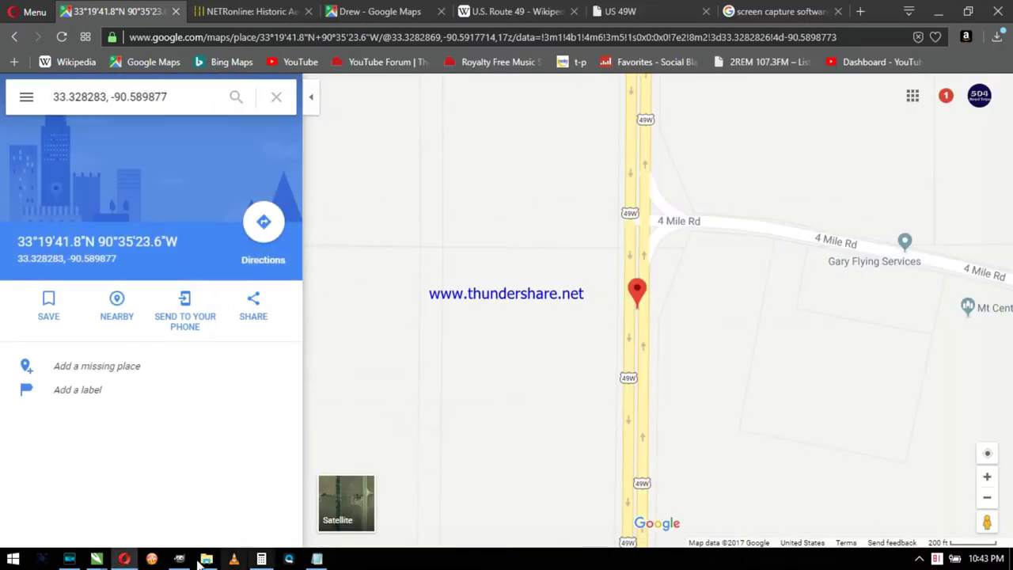
click(69, 559)
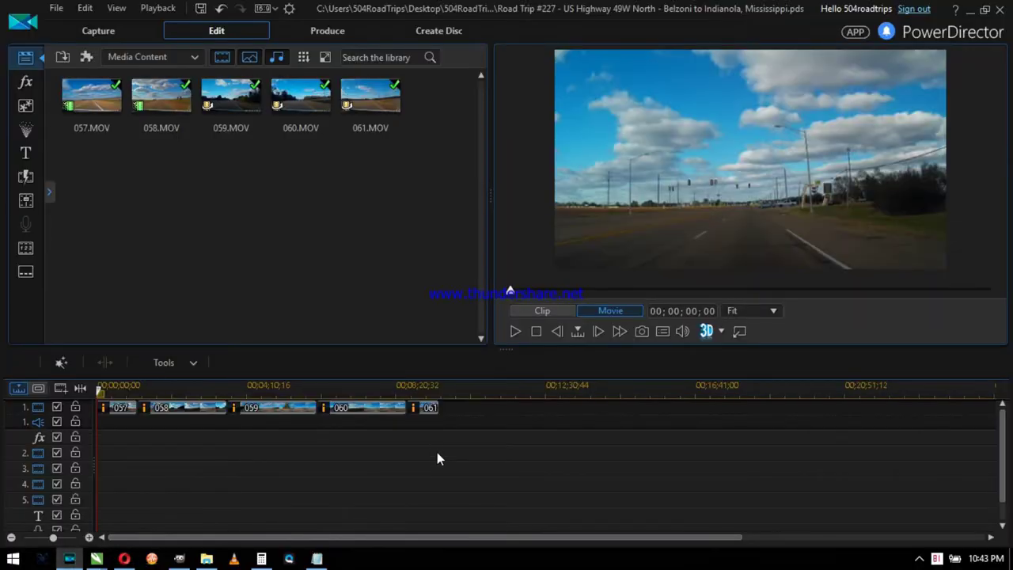
click(79, 389)
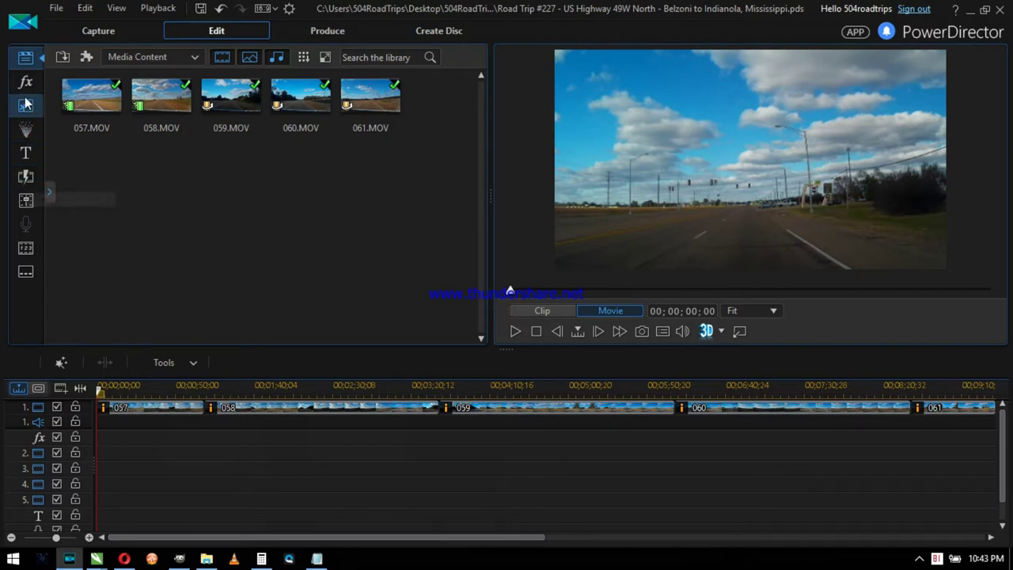
click(25, 152)
click(113, 111)
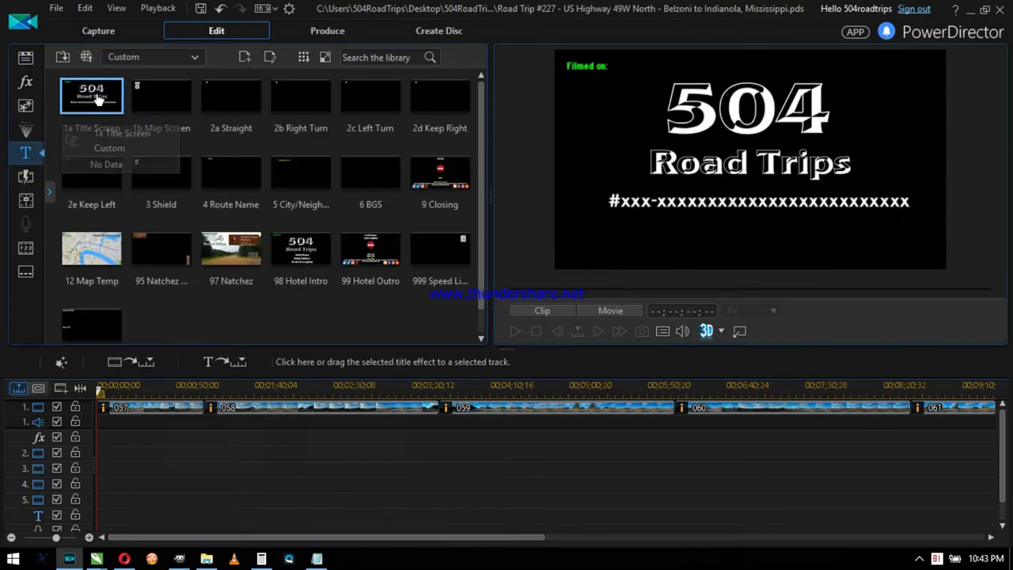
drag(113, 111, 99, 425)
click(162, 474)
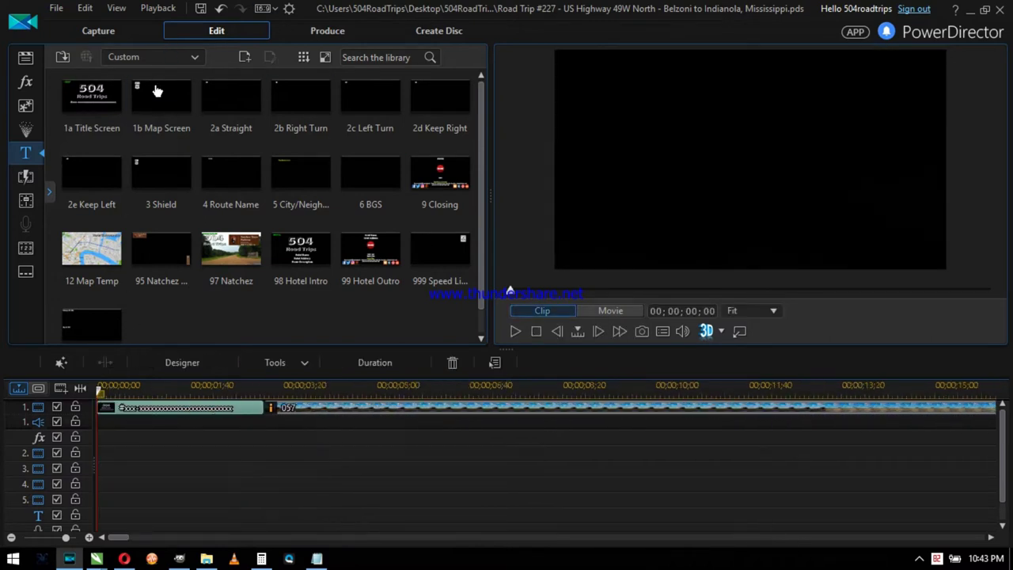
Step: Insert the custom "1b Map Screen" title on video track 1 between the title screen and clip 057
drag(157, 91, 264, 422)
click(328, 473)
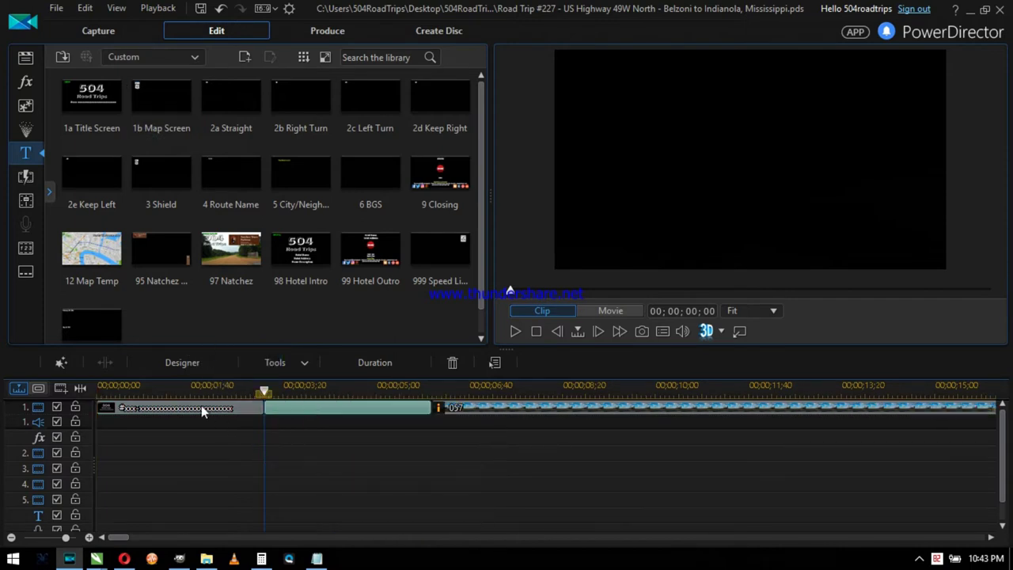
Step: Replace the title screen's placeholder text with "#227 - US Highway 49W North" and "Belzoni to Indianola, Mississippi" on a second line
click(201, 407)
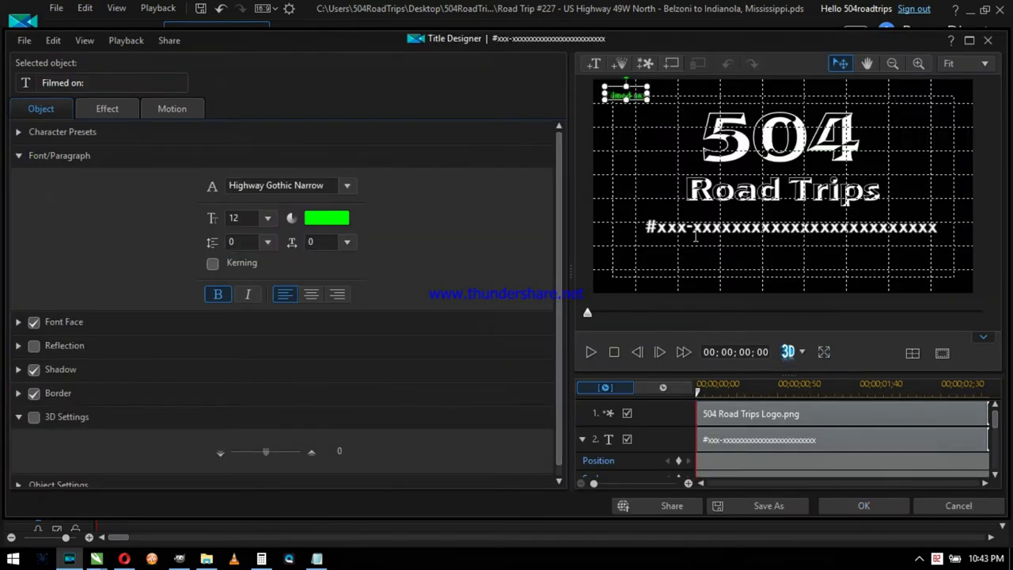
click(696, 235)
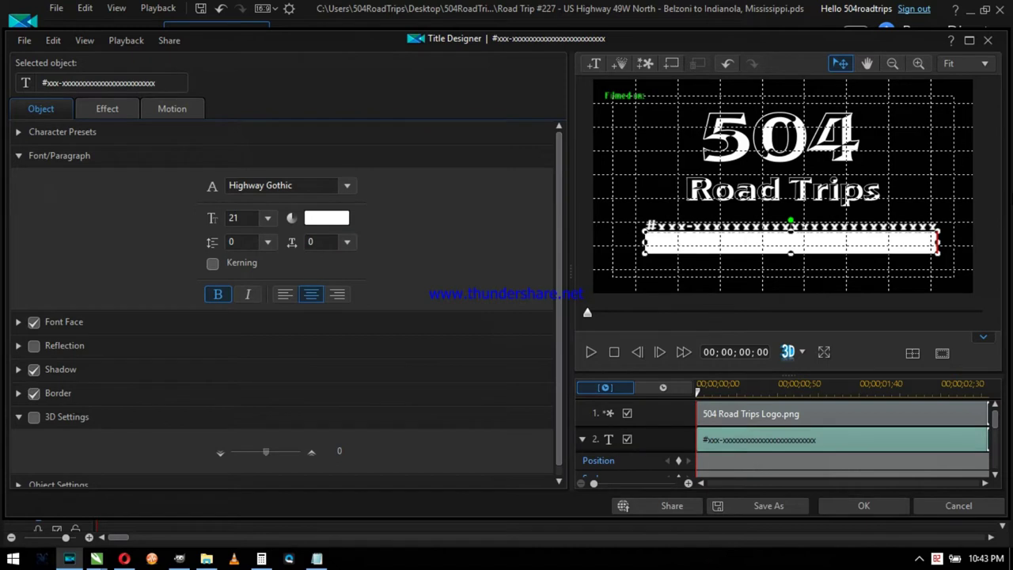
text(#227 -)
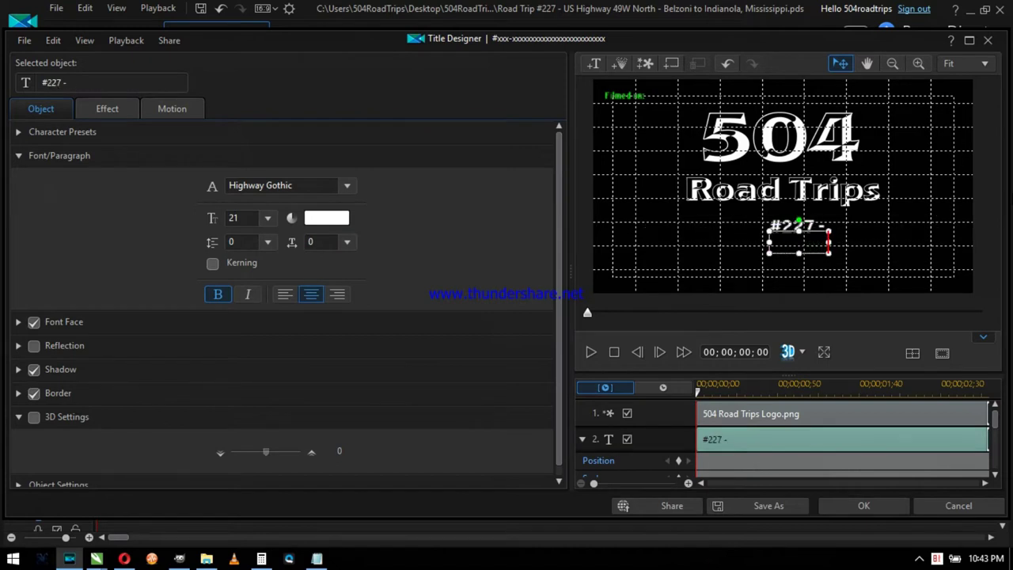
text( US Highway 49)
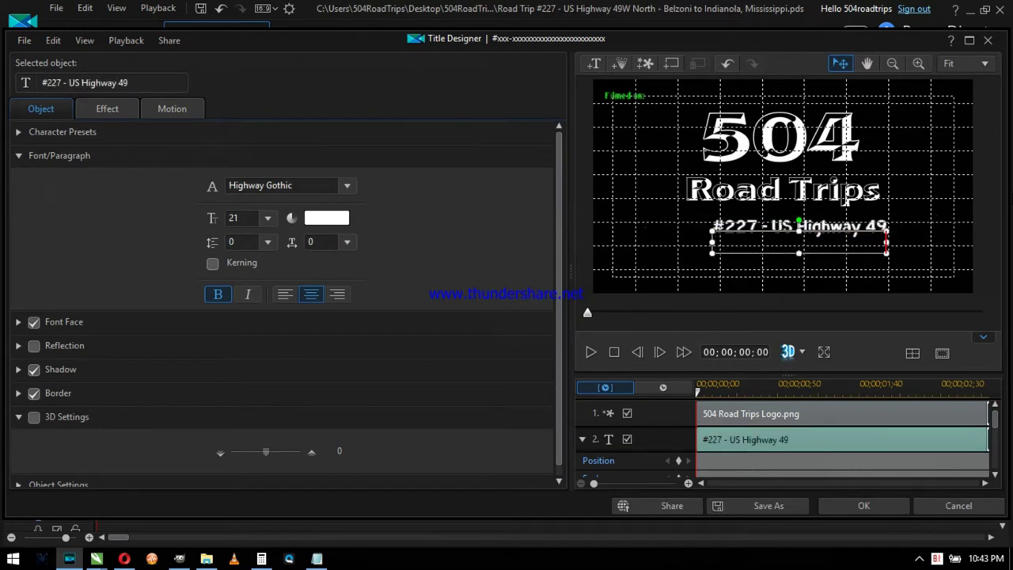
text(W North)
key(Return)
text(B)
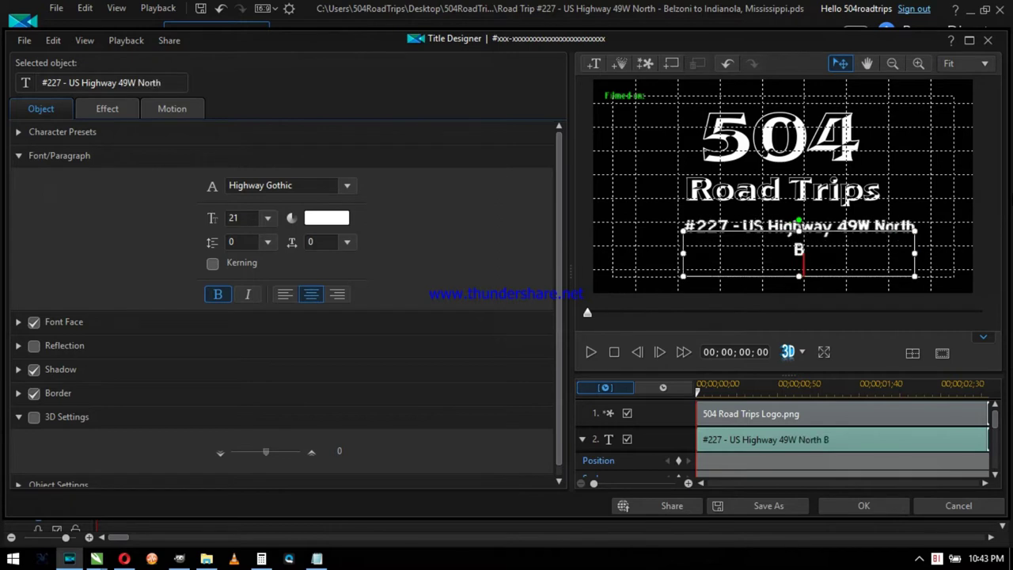
text(elzoni to Indiano)
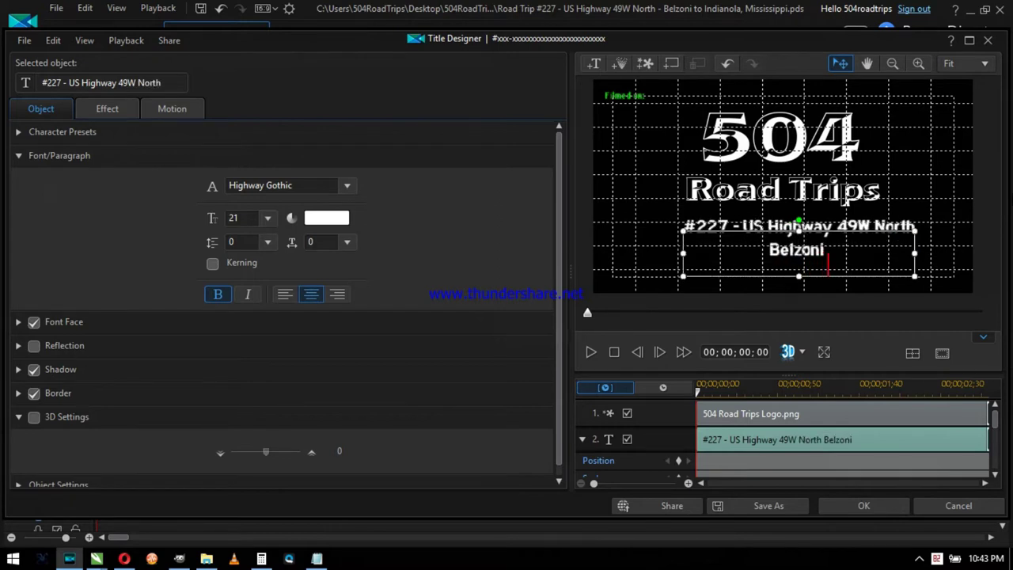
text(la,)
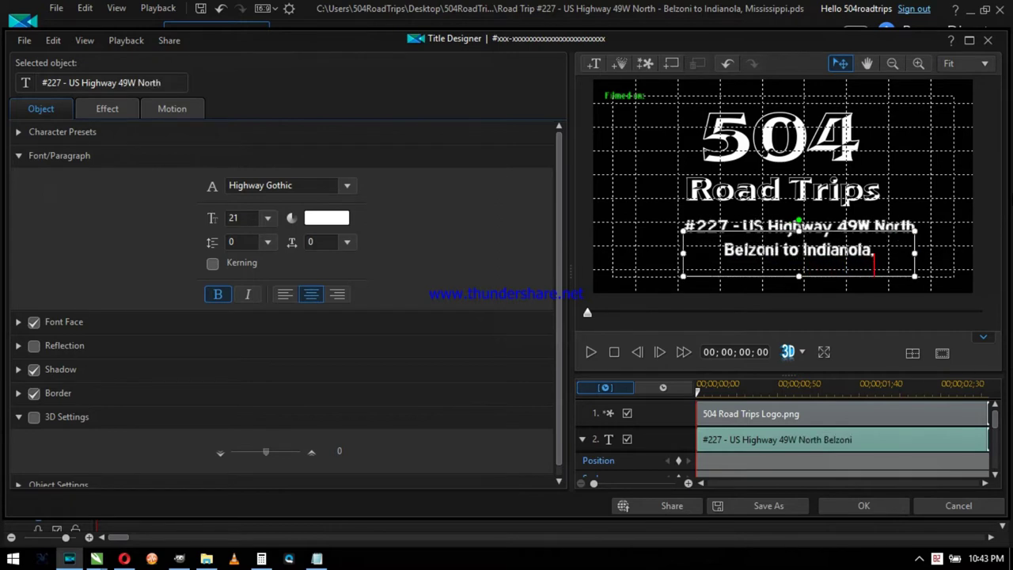
text( Mississippi)
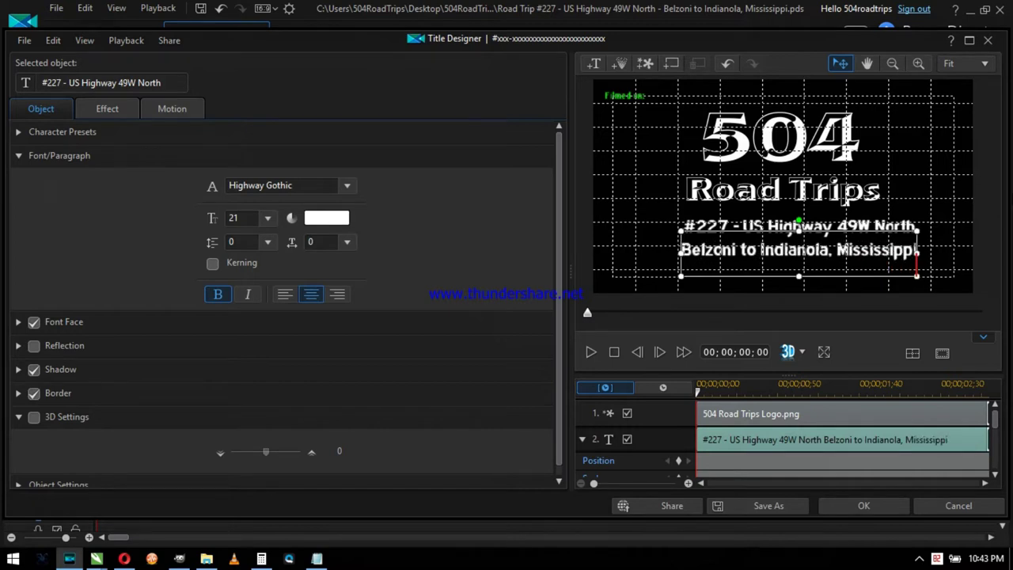
Step: Center the route text horizontally on the canvas and nudge it down to leave a gap below the Road Trips logo
click(912, 356)
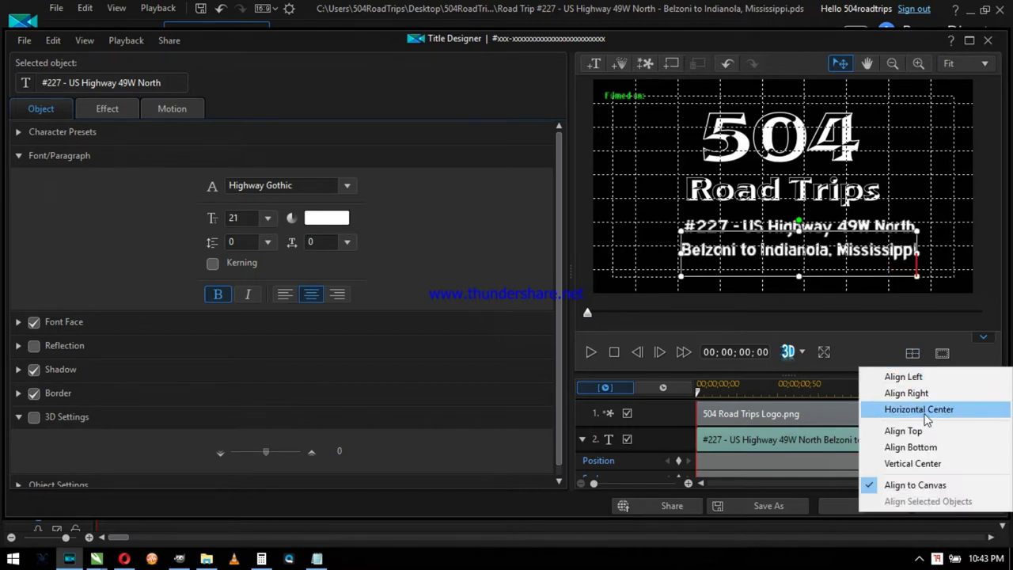
click(903, 407)
click(660, 421)
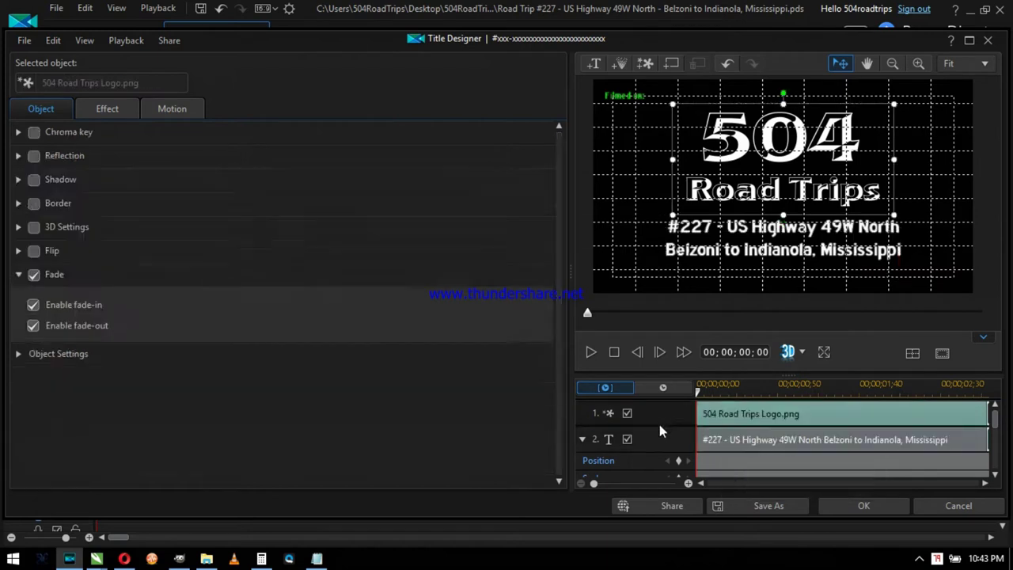
click(658, 442)
key(Down)
key(Down)
key(Down)
key(Down)
key(Down)
key(Down)
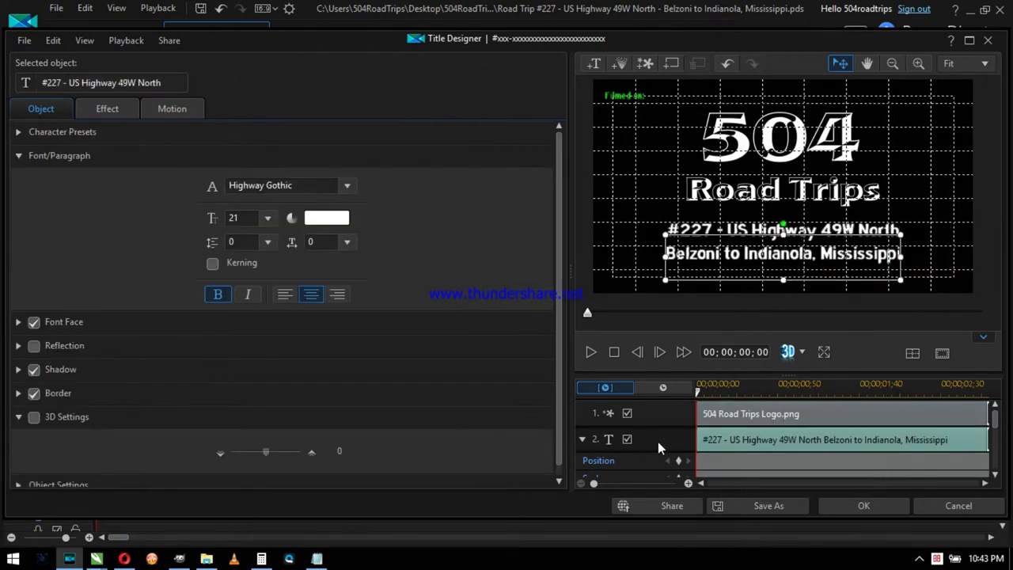
key(Down)
key(Down)
key(Down)
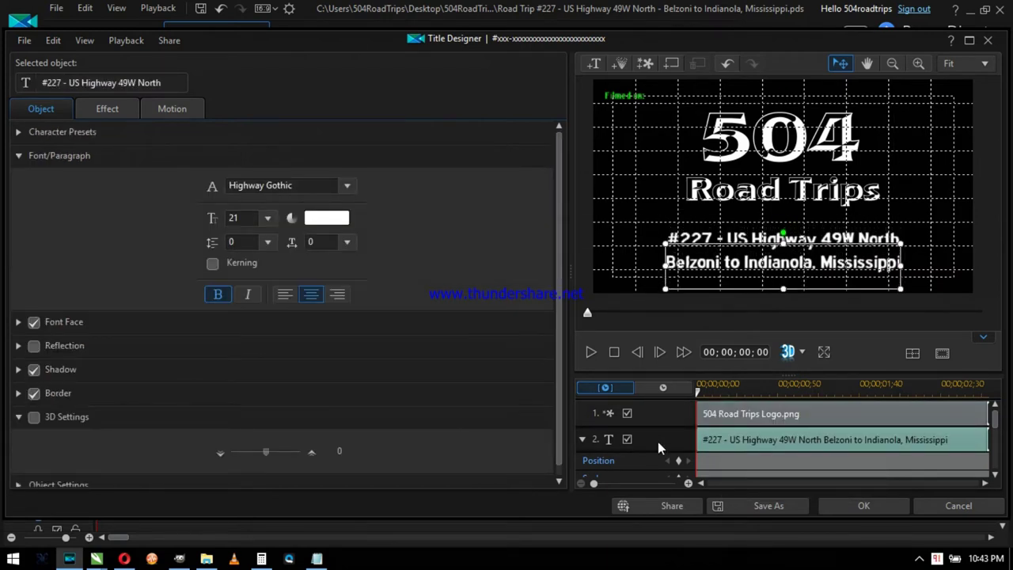
Step: Complete the "Filmed on:" line with October 28, 2017 and apply the title design
click(627, 94)
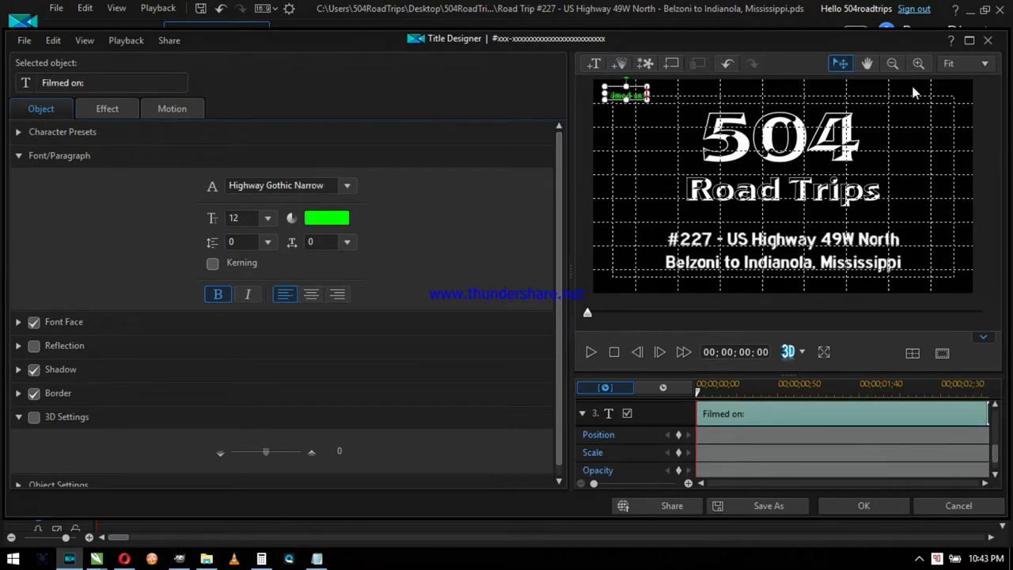
text(October 28, 2017)
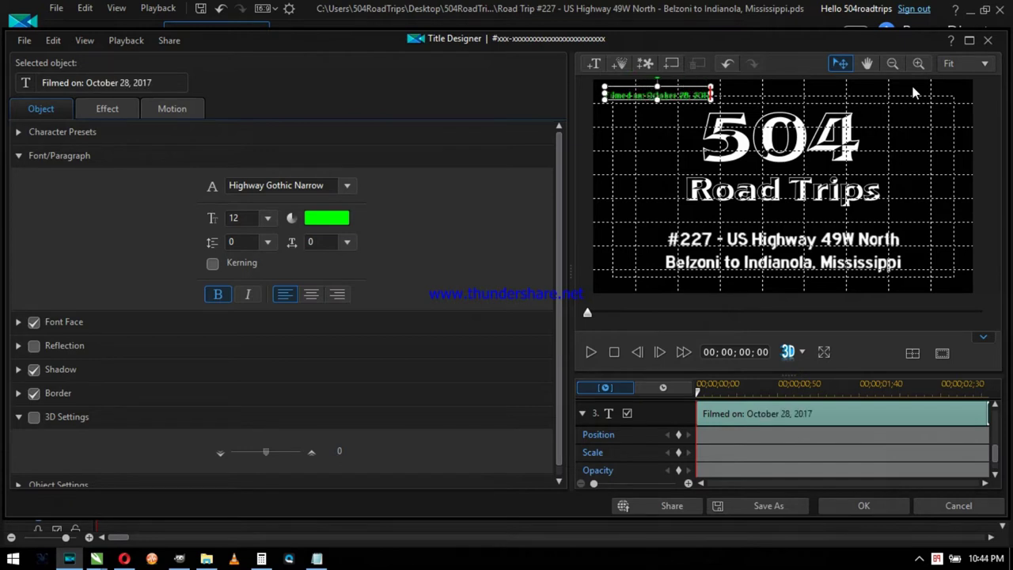
click(875, 509)
Step: Open the map screen title for editing and delete its US-80 West shield image
click(315, 406)
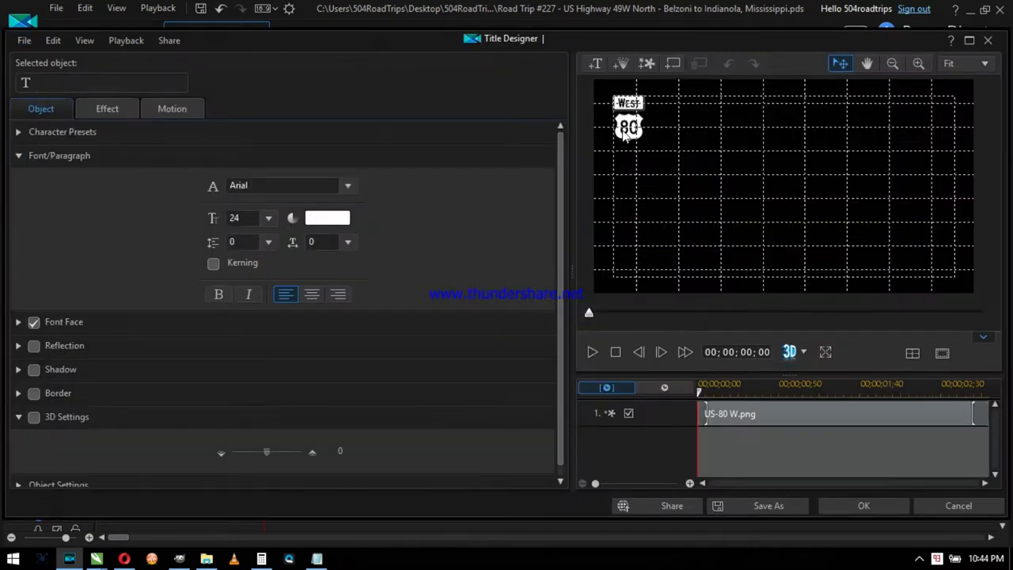
click(624, 130)
key(Delete)
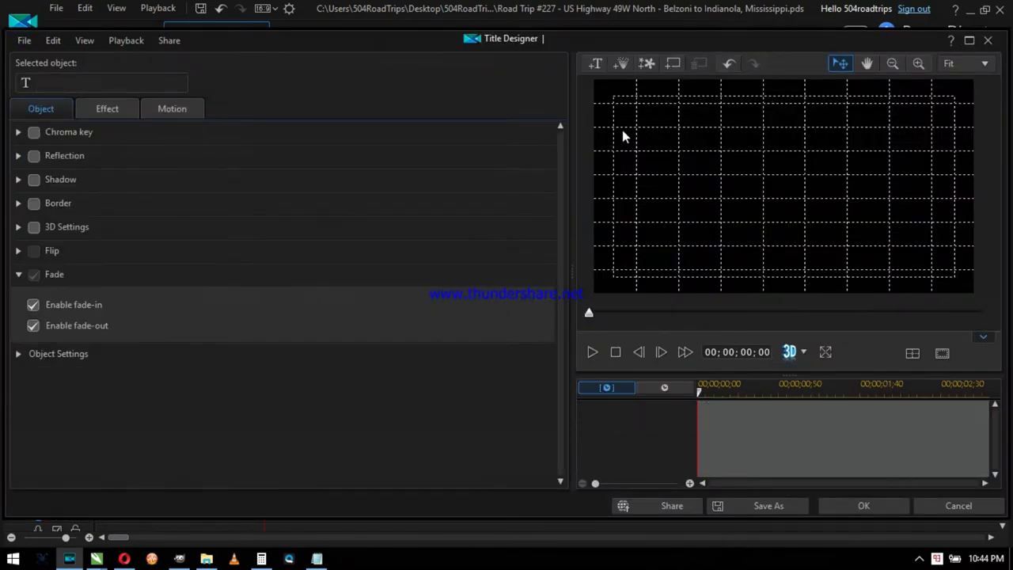
Step: Set the route map image from the #227 Belzoni to Indianola folder as the title background, stretched to fit
click(675, 69)
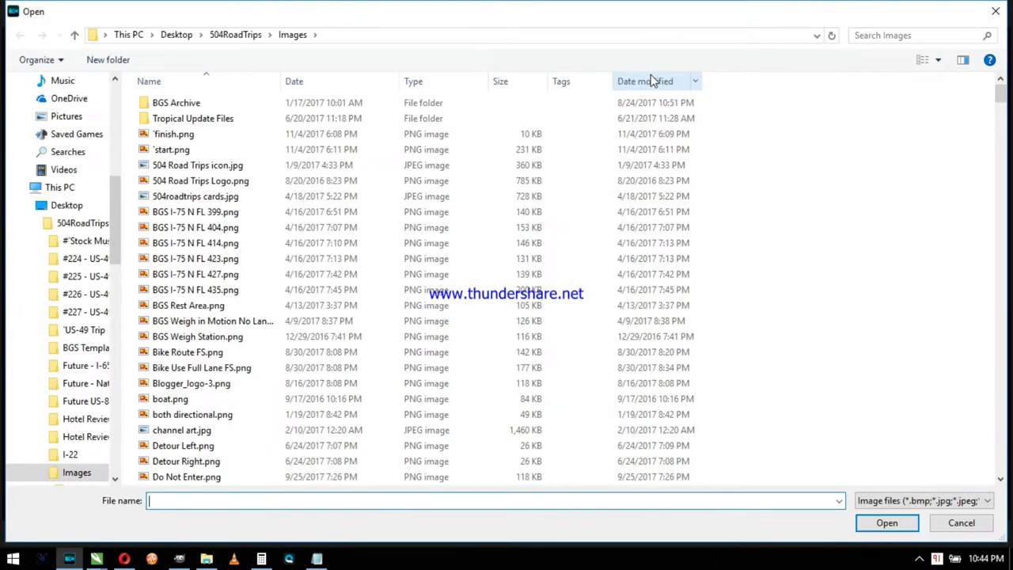
click(257, 41)
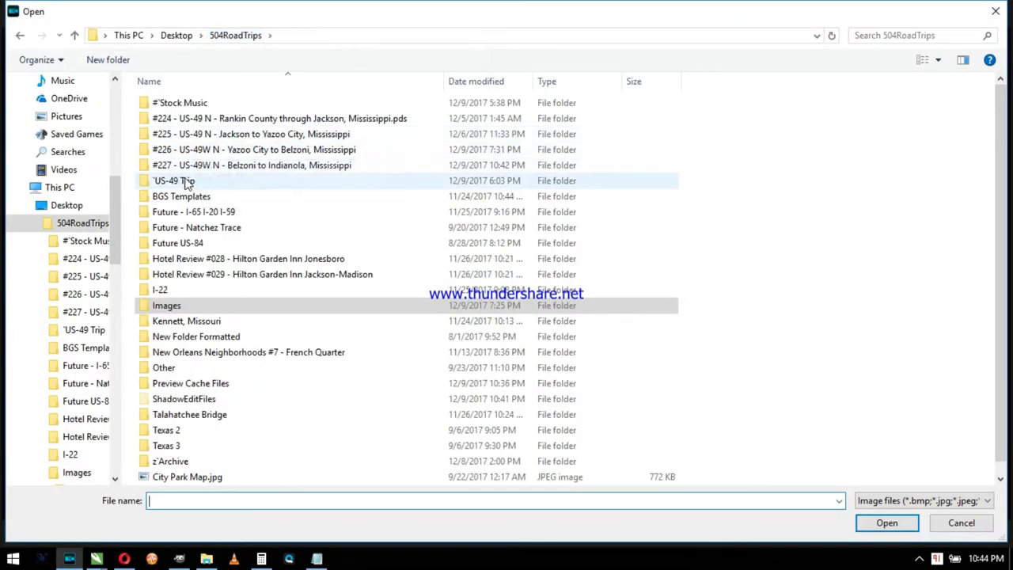
double_click(188, 160)
click(167, 166)
double_click(168, 166)
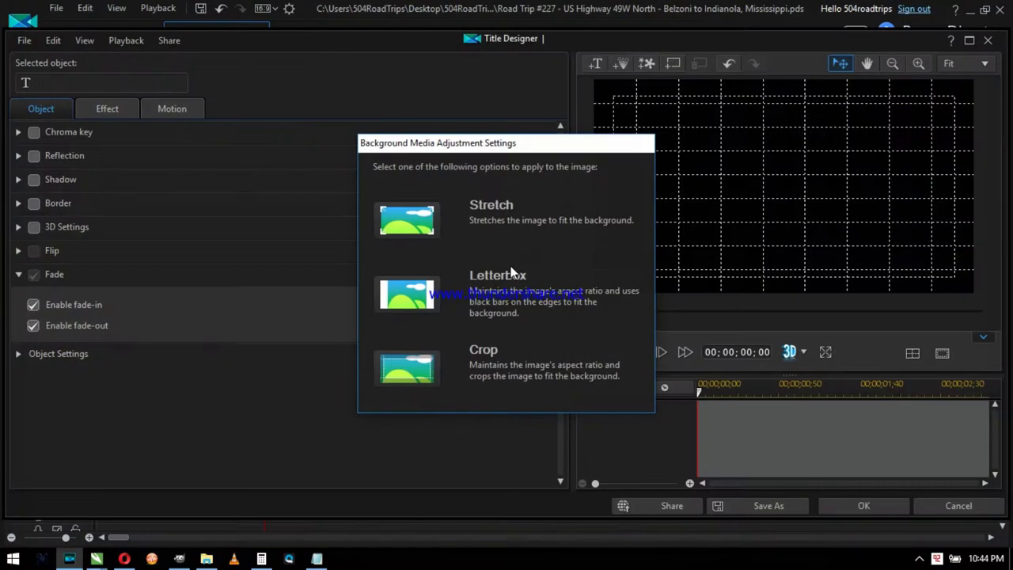
click(407, 219)
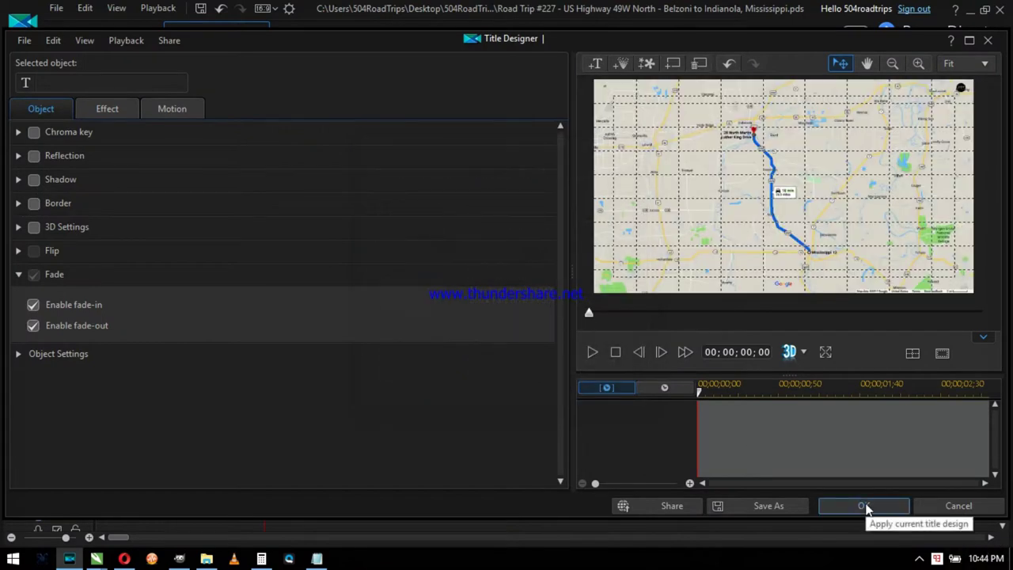
Step: Add the US-49W N.png shield from the Images folder to the map screen title
click(653, 70)
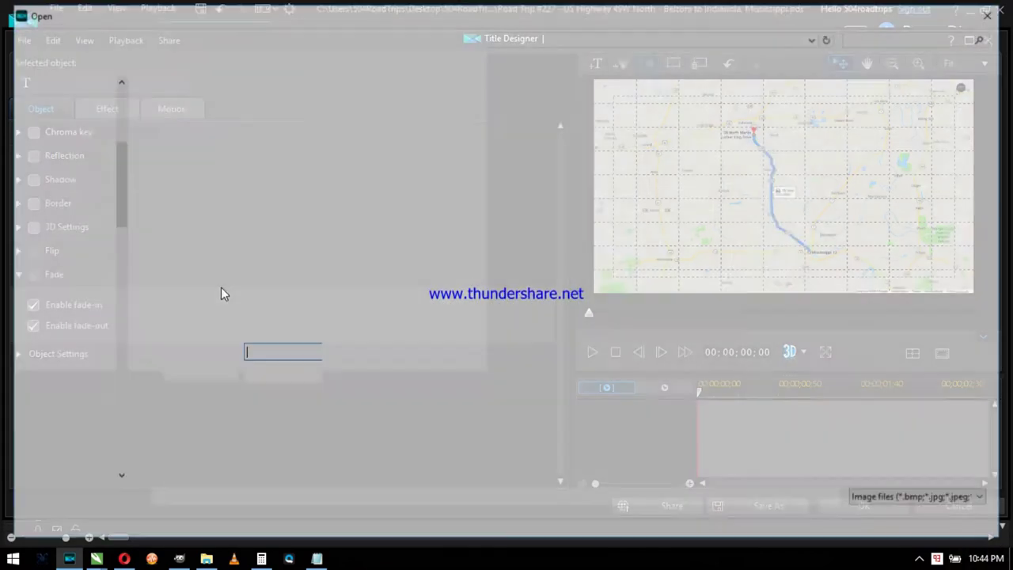
click(192, 368)
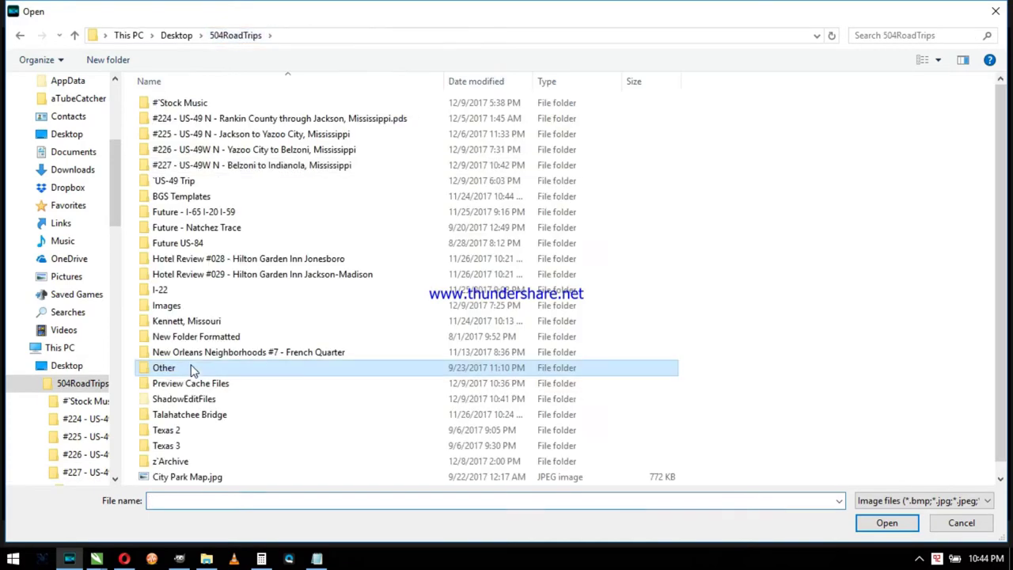
text(im)
key(Return)
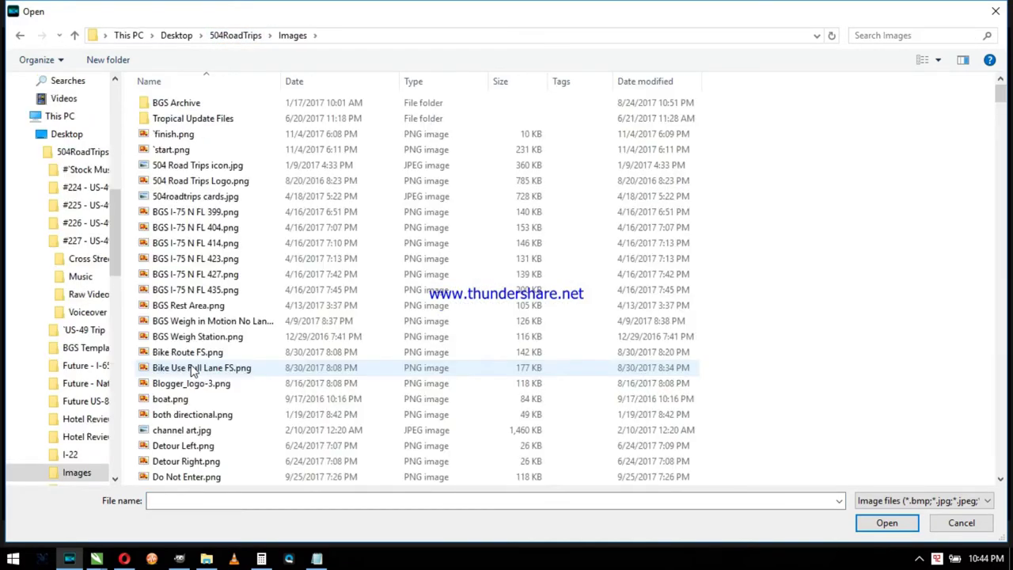
text(us-49)
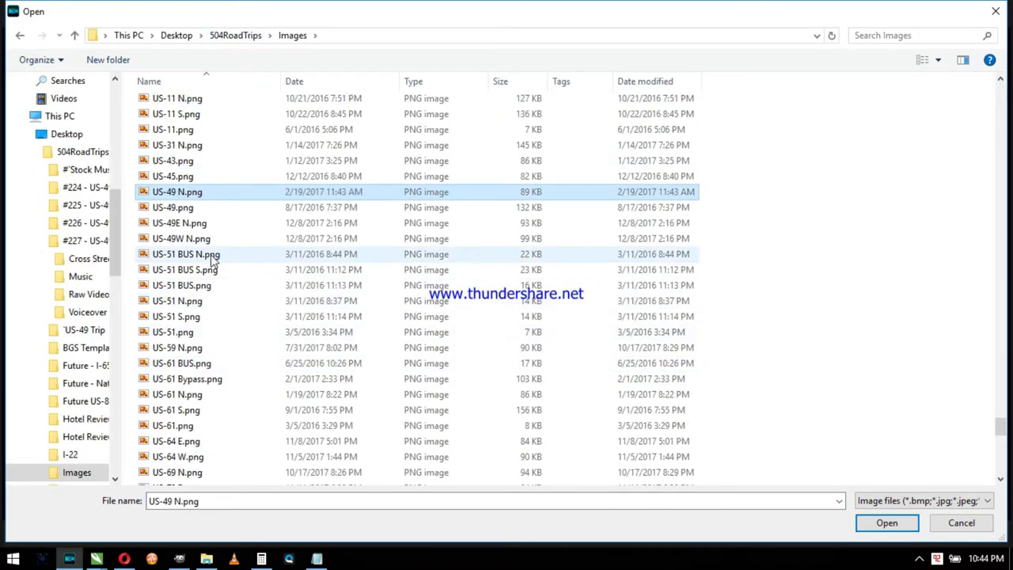
double_click(208, 239)
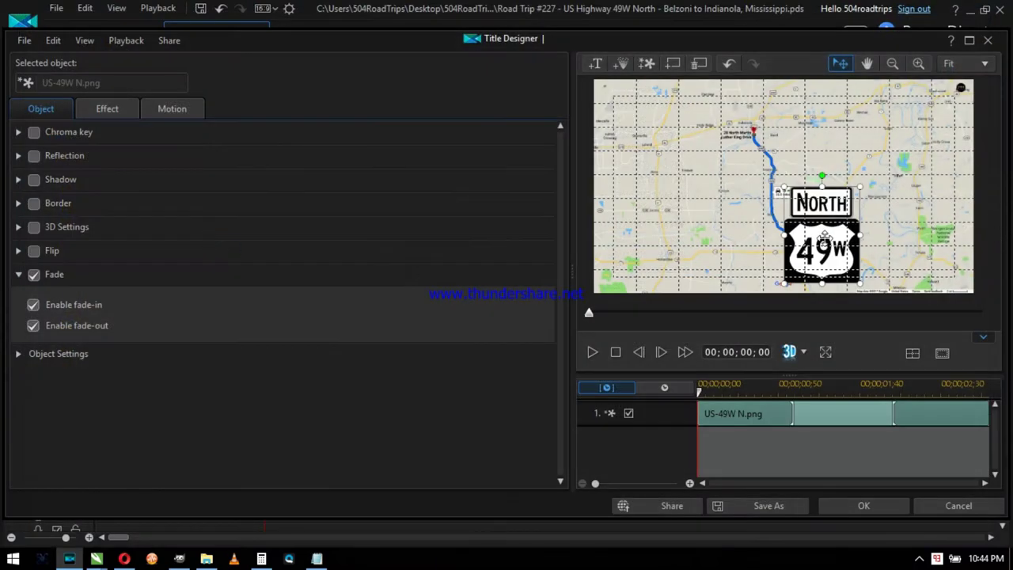
Step: Shrink the North 49W shield into the map's lower-left corner, disable its fade-in and fade-out, and apply the title design
drag(825, 238, 654, 231)
drag(688, 181, 656, 230)
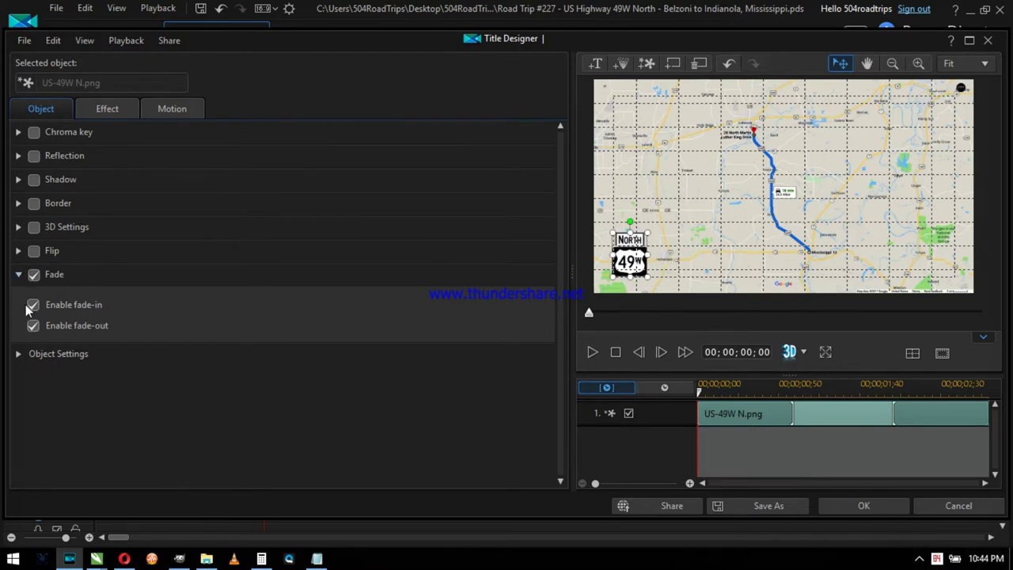
click(35, 327)
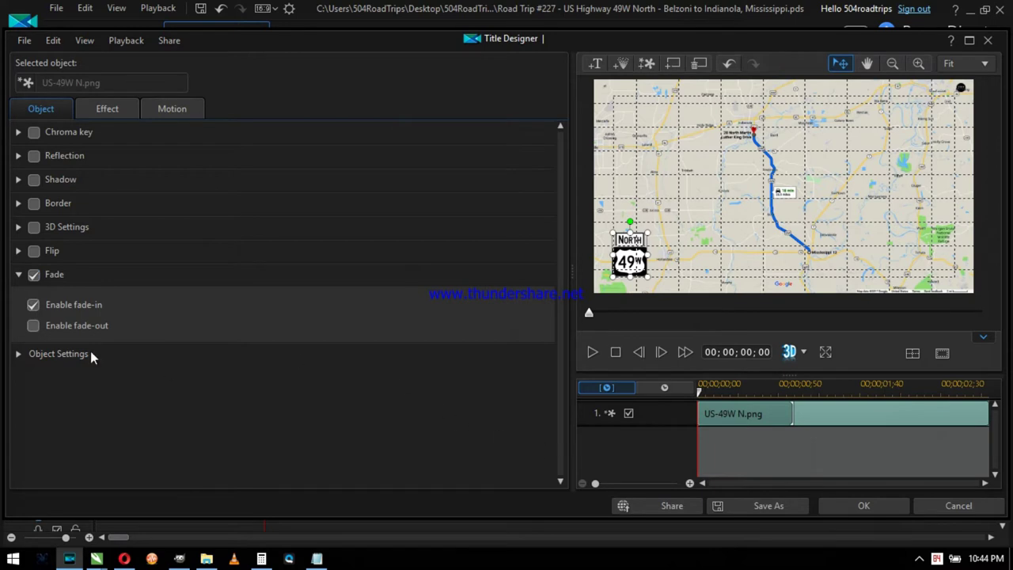
click(33, 307)
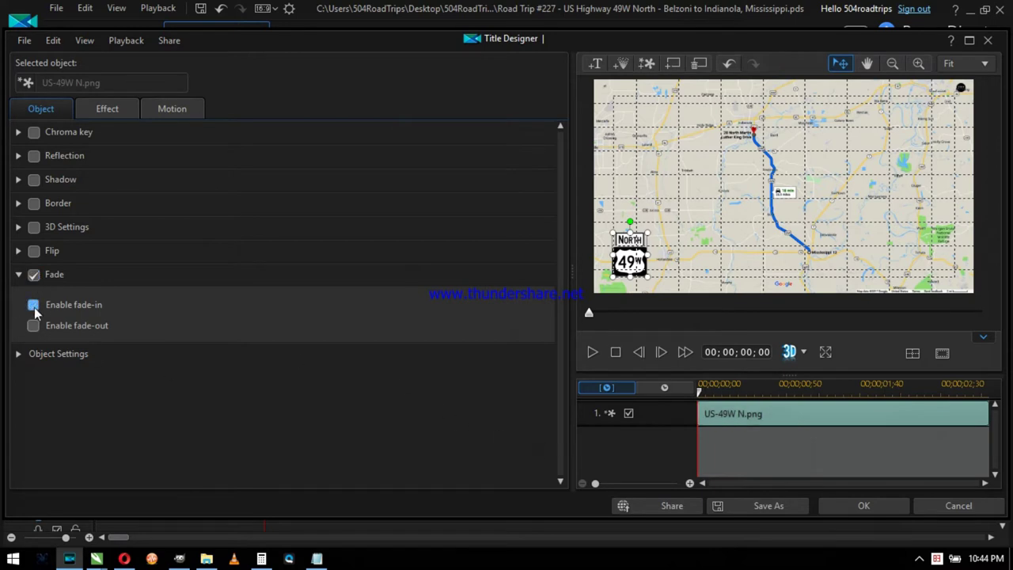
click(859, 505)
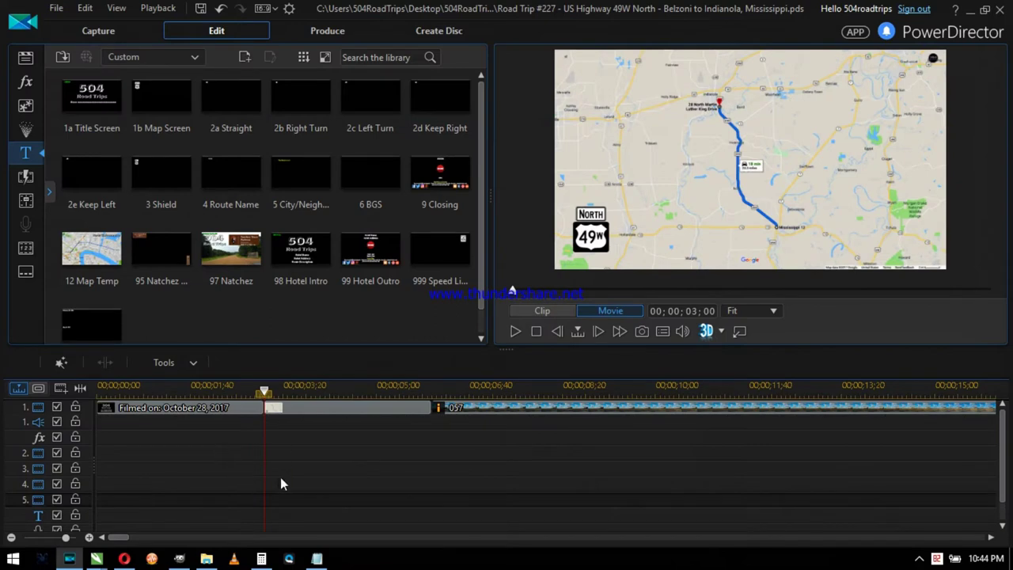
Step: Add the custom "9 Closing" title at the end of video track 1, right after clip 061
key(End)
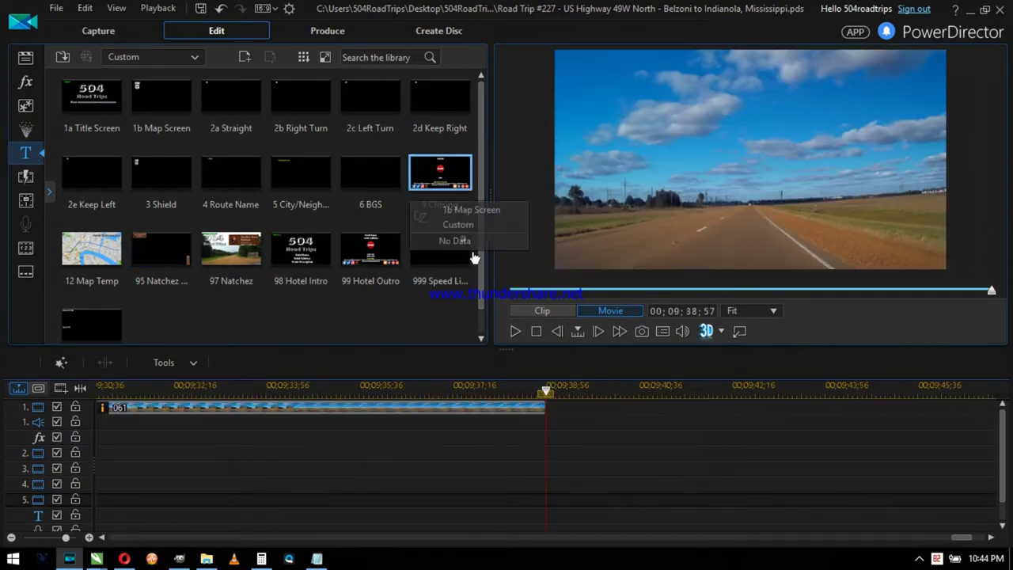
drag(428, 190, 560, 440)
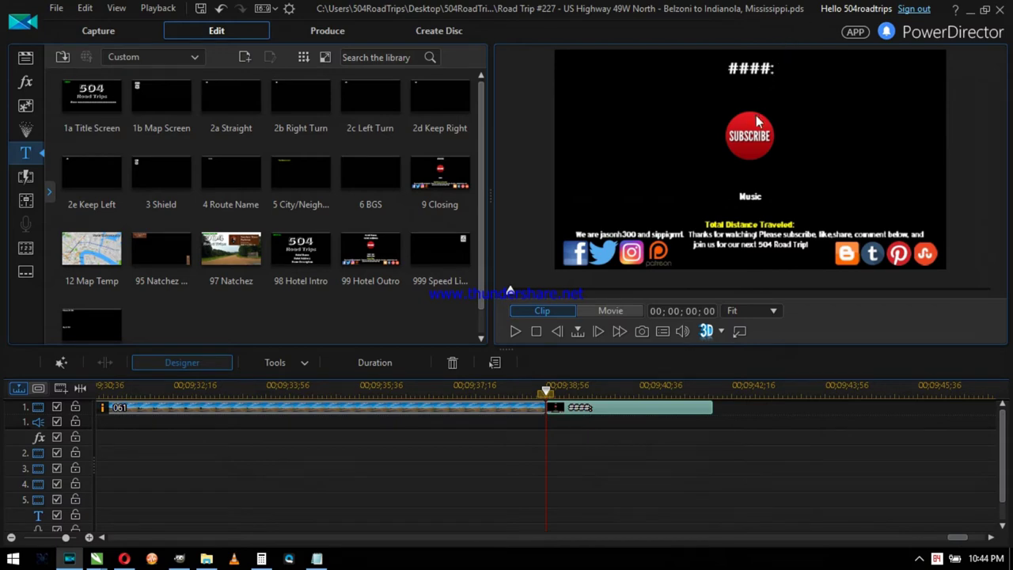
Step: Replace the closing title's heading placeholder with "#227 - US Highway 49W North" and, on a second line, "Belzoni to Indianola, Mississippi"
double_click(750, 225)
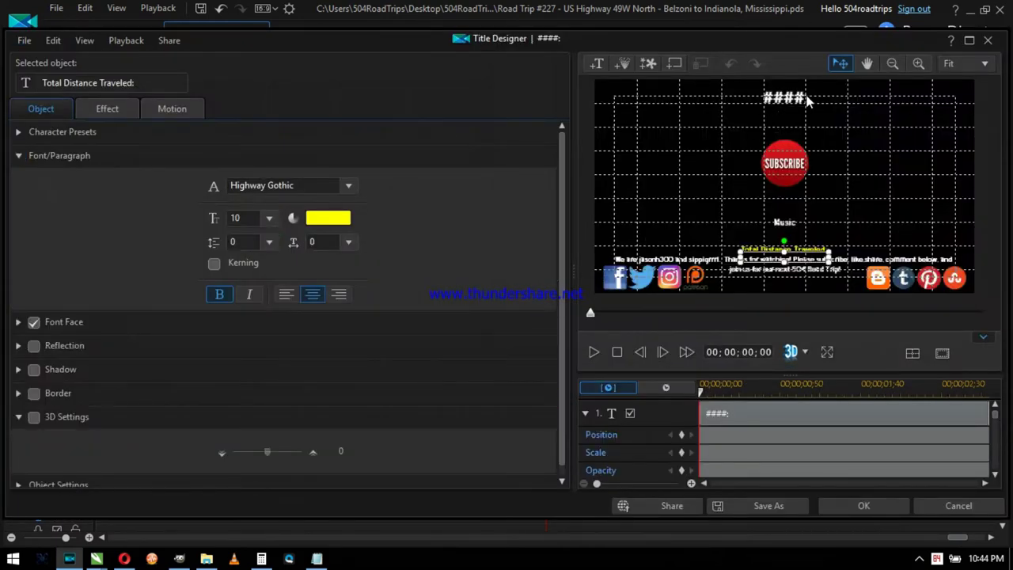
click(783, 102)
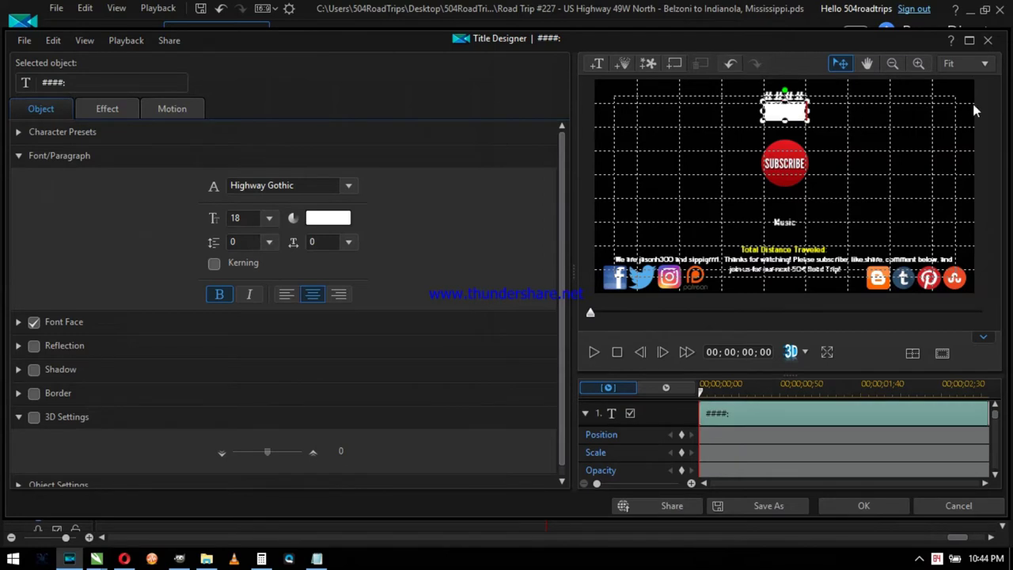
text(#227 - U)
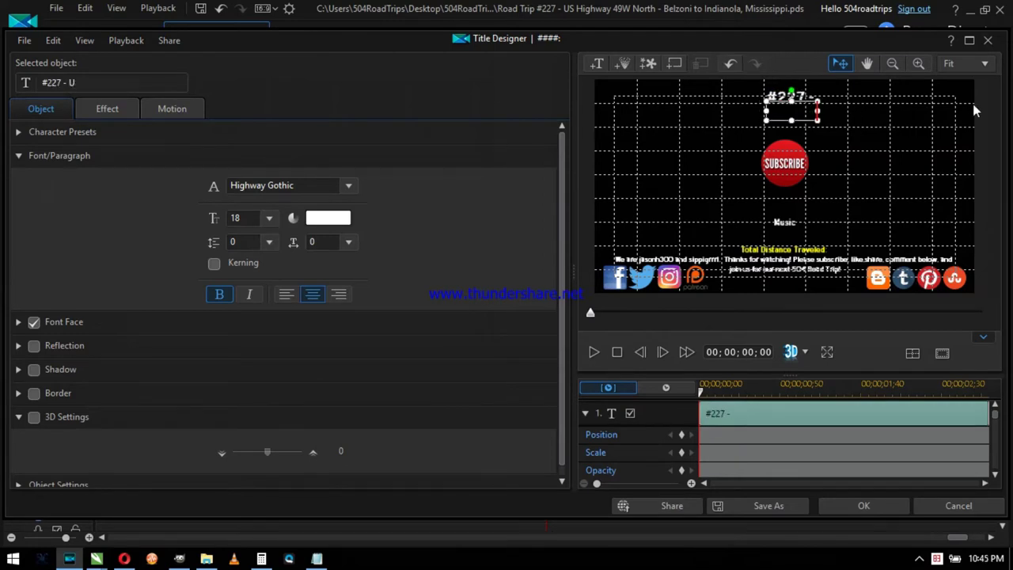
text(S Hi)
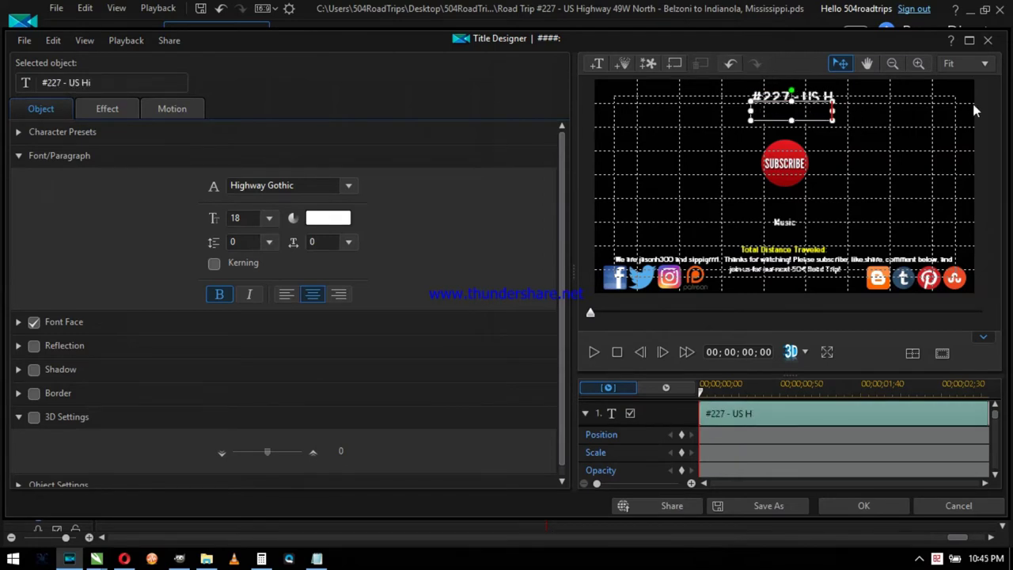
text(ghway 49W North)
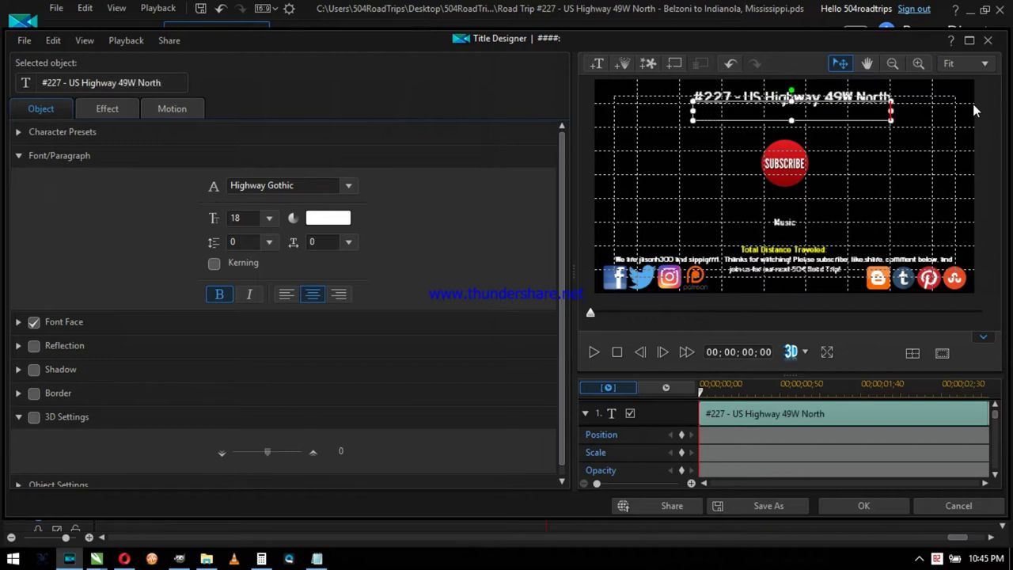
key(Return)
text(Belzoni)
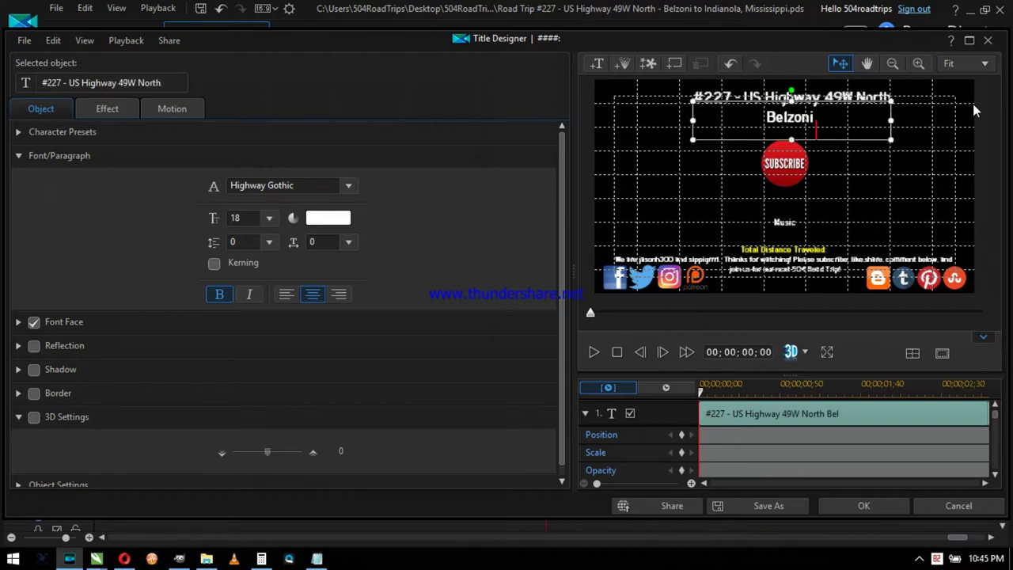
text( to Inidanola)
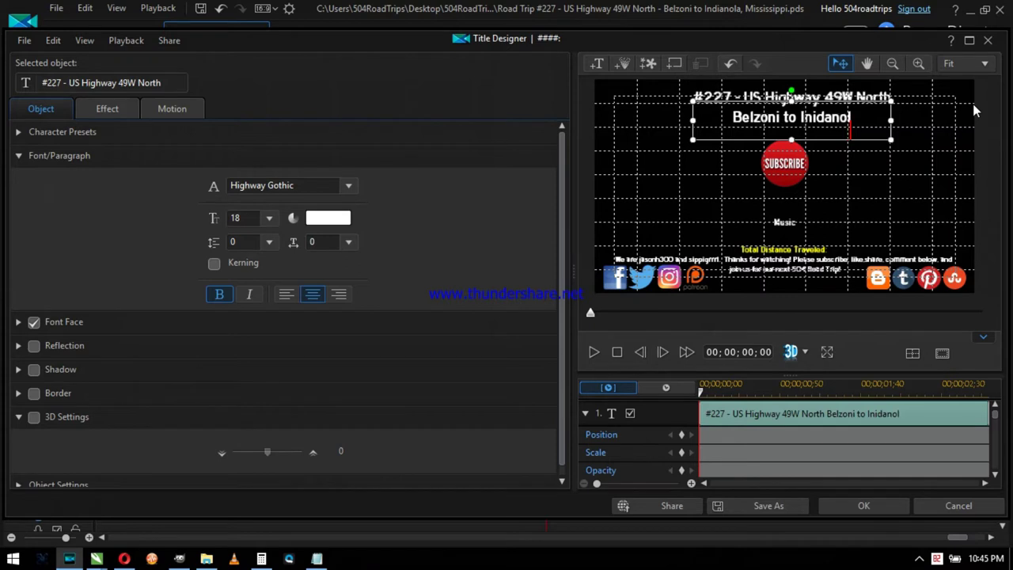
key(BackSpace)
key(BackSpace)
key(BackSpace)
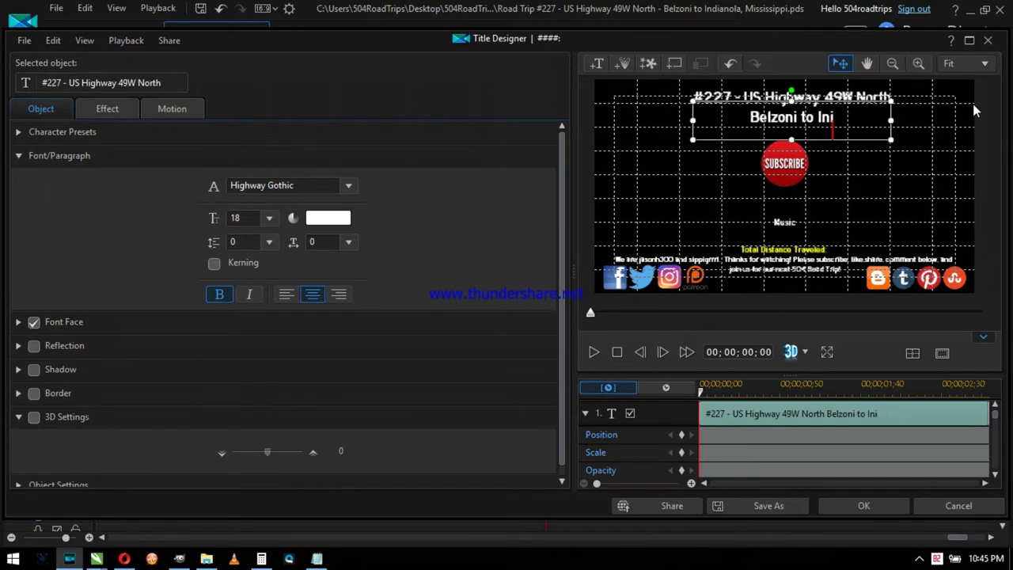
text(dianola, Missisi)
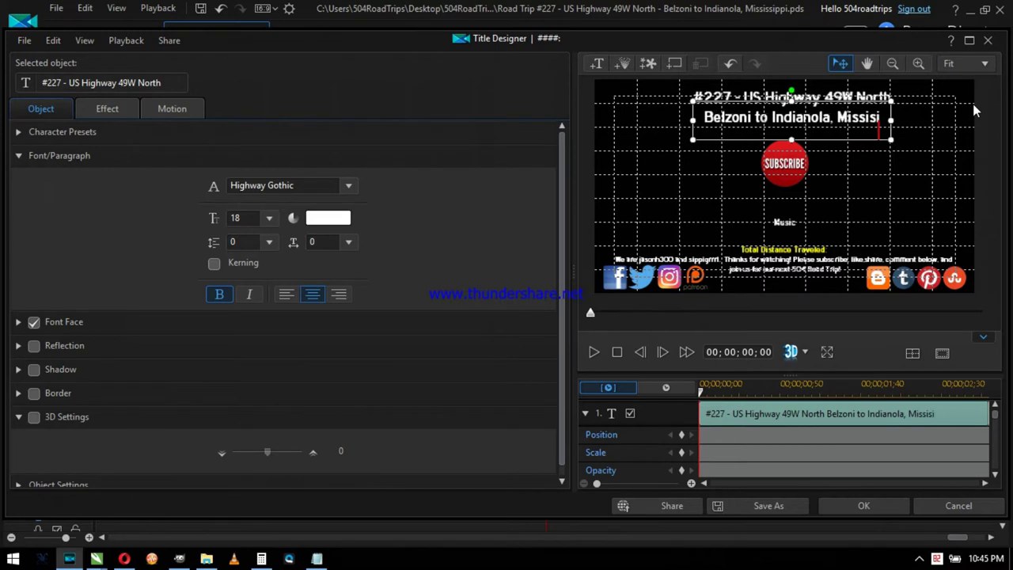
key(BackSpace)
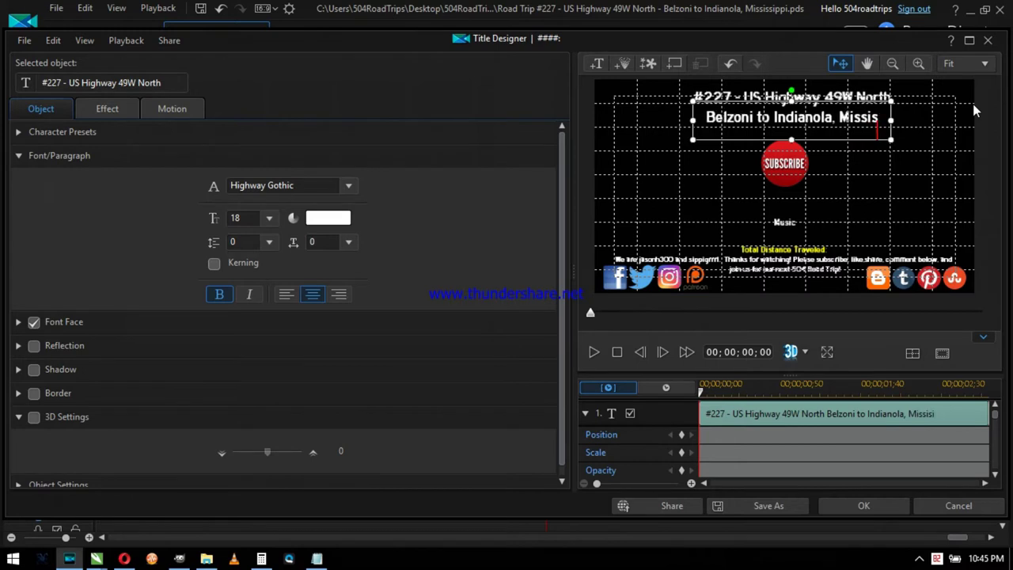
text(sipp)
key(BackSpace)
text(i)
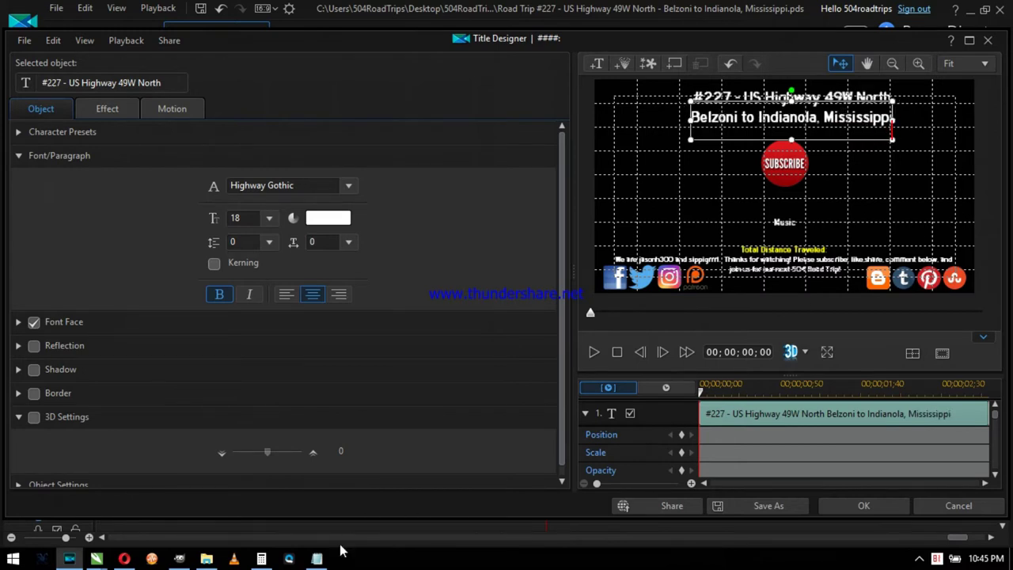
Step: Copy the drivetime from voiceover.txt, "20.5 miles (33.01 km) in 19 minutes, 6 seconds.", after "Total Distance Traveled:" in the closing title and apply the design
click(308, 562)
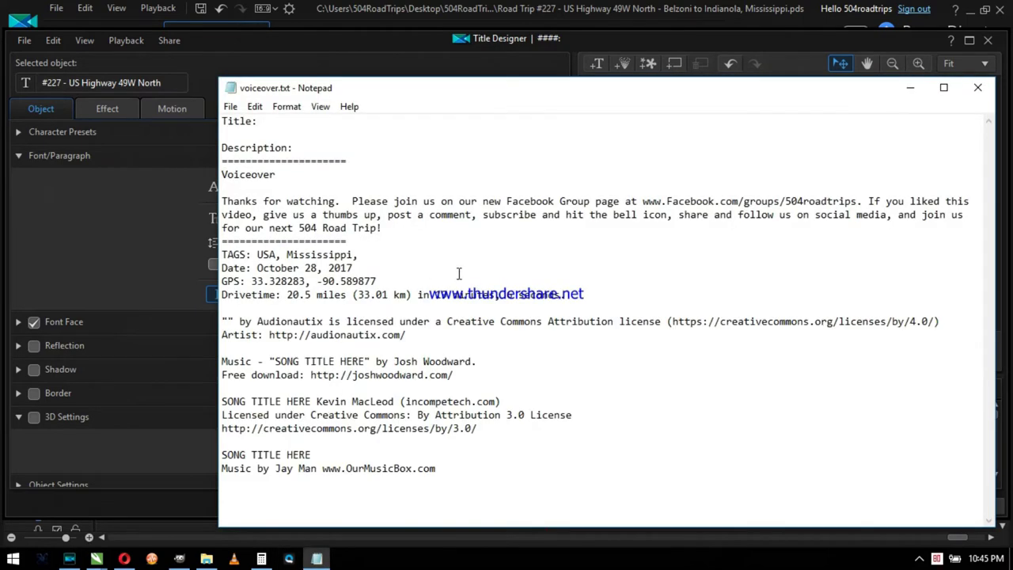
drag(289, 295, 582, 305)
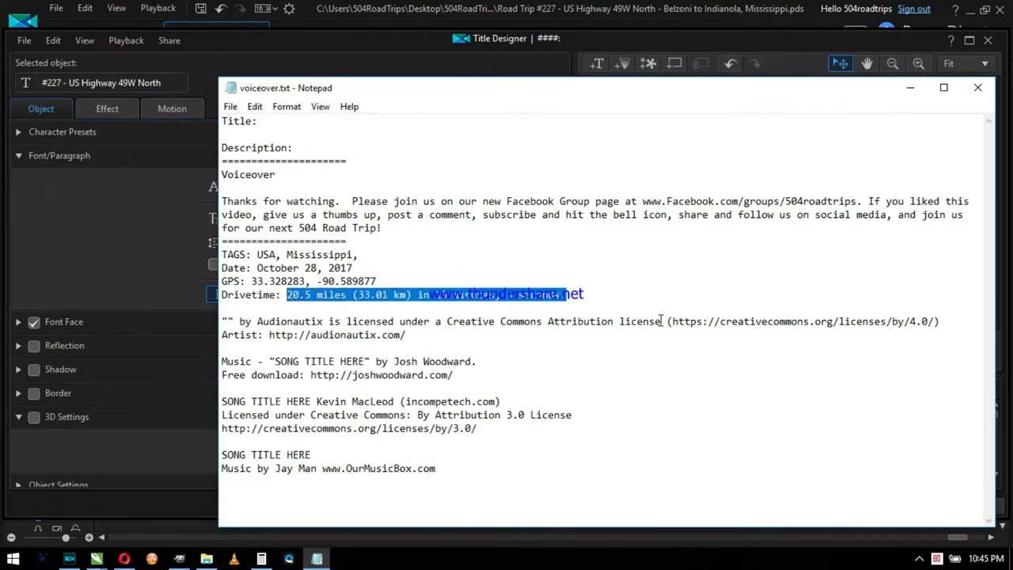
key(alt+Tab)
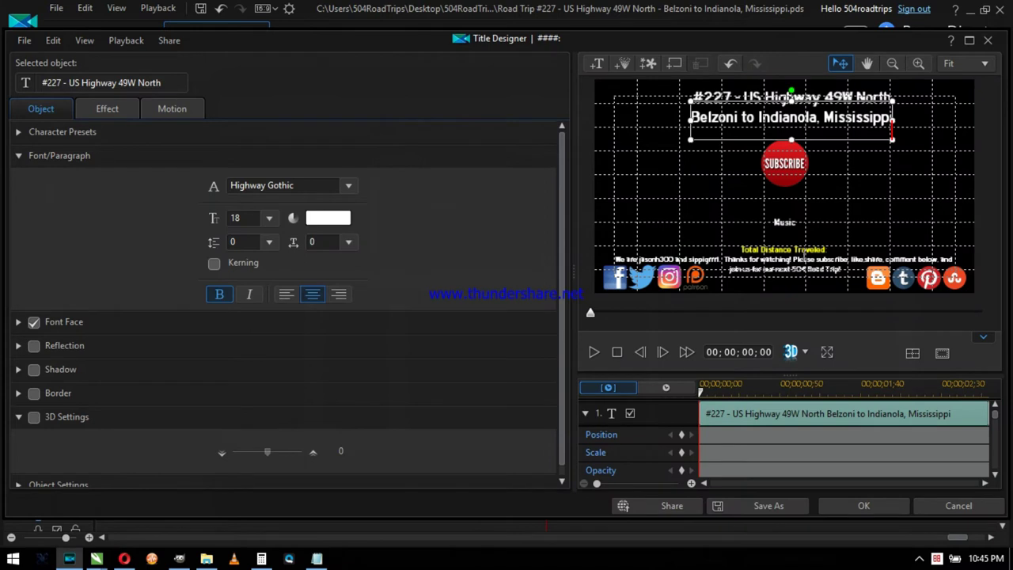
click(804, 258)
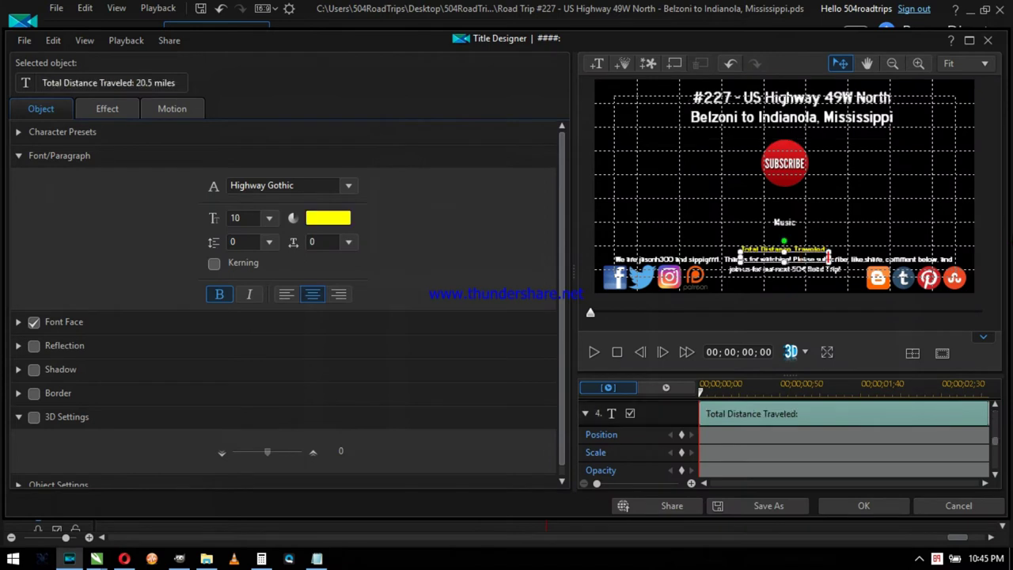
click(864, 511)
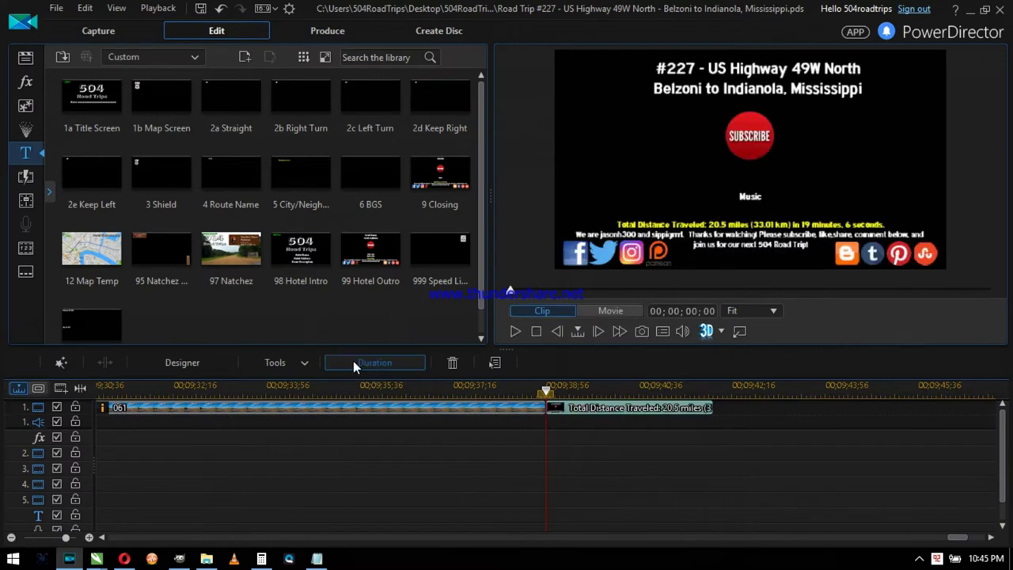
Step: Set the closing title's duration to 20 seconds and the opening title screen's duration to 8 seconds
click(355, 362)
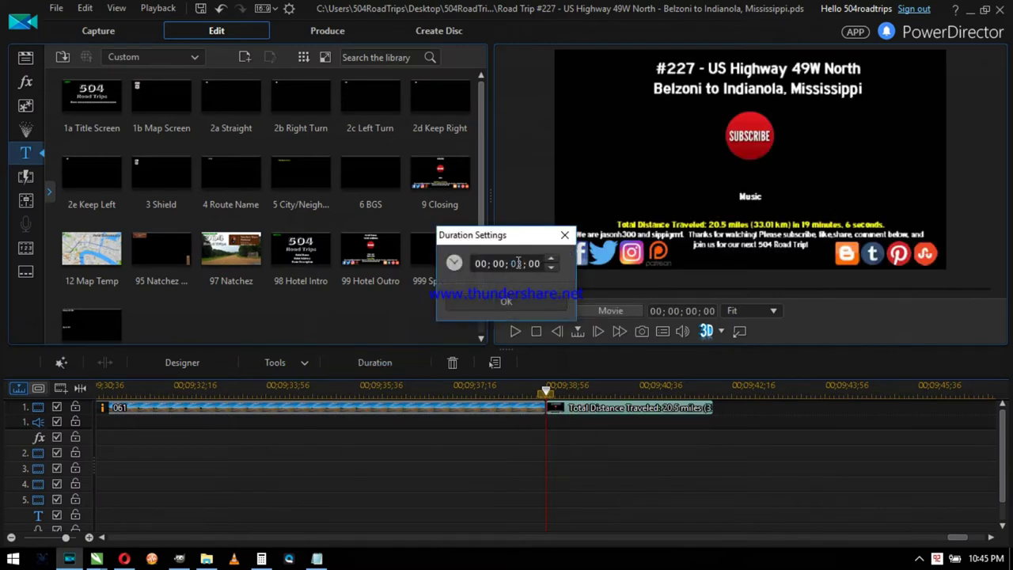
key(Return)
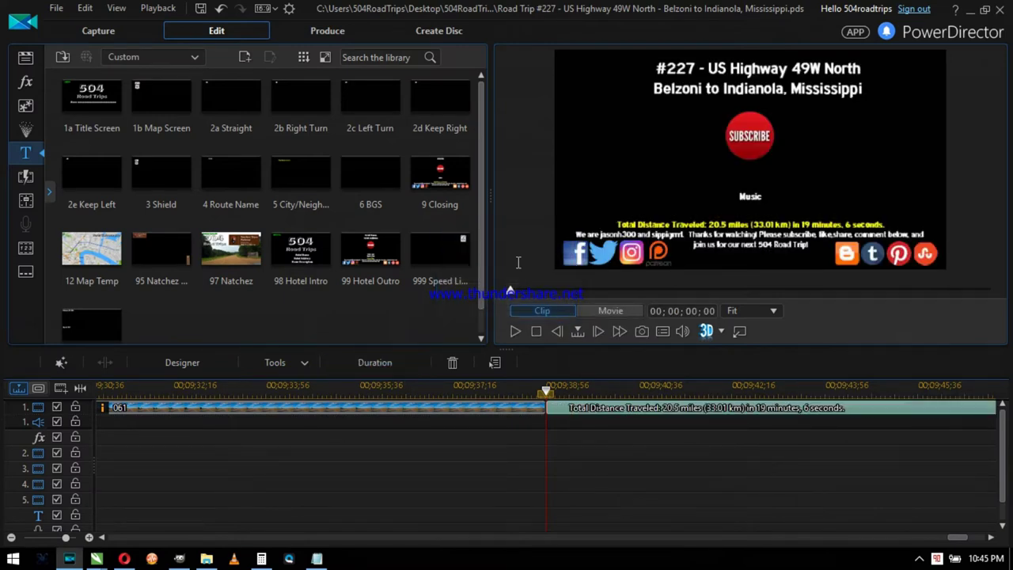
key(Home)
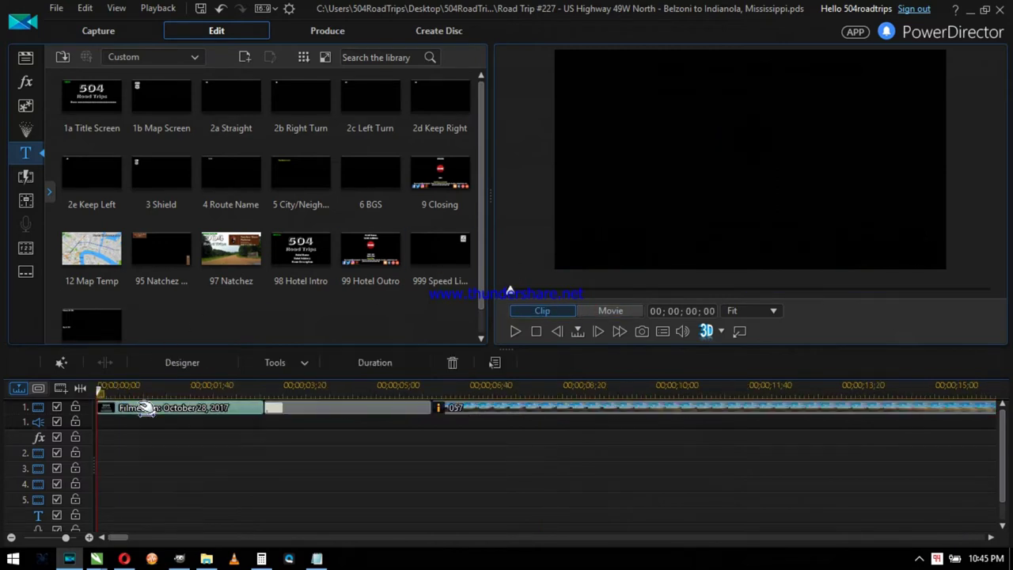
click(365, 362)
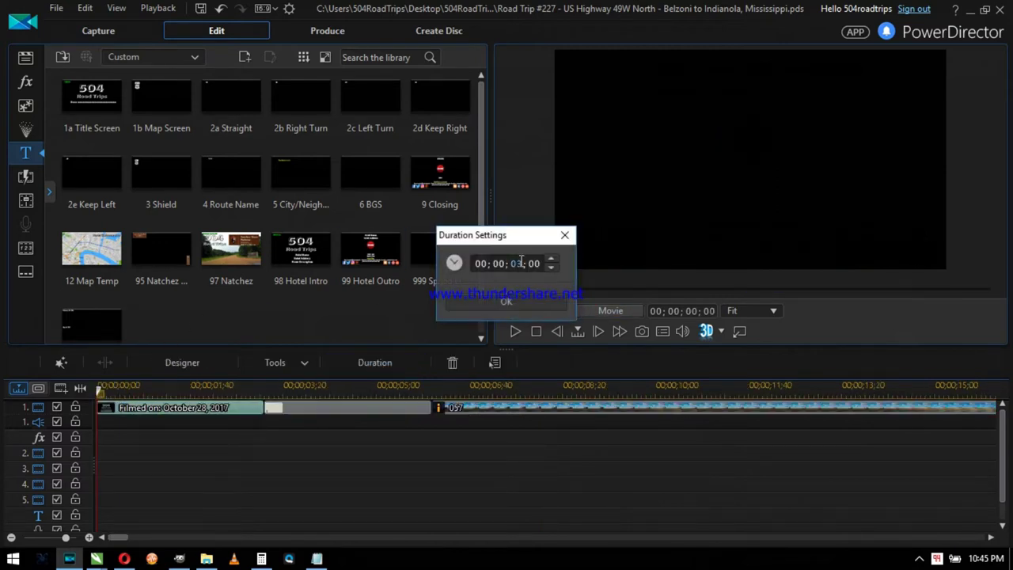
key(Return)
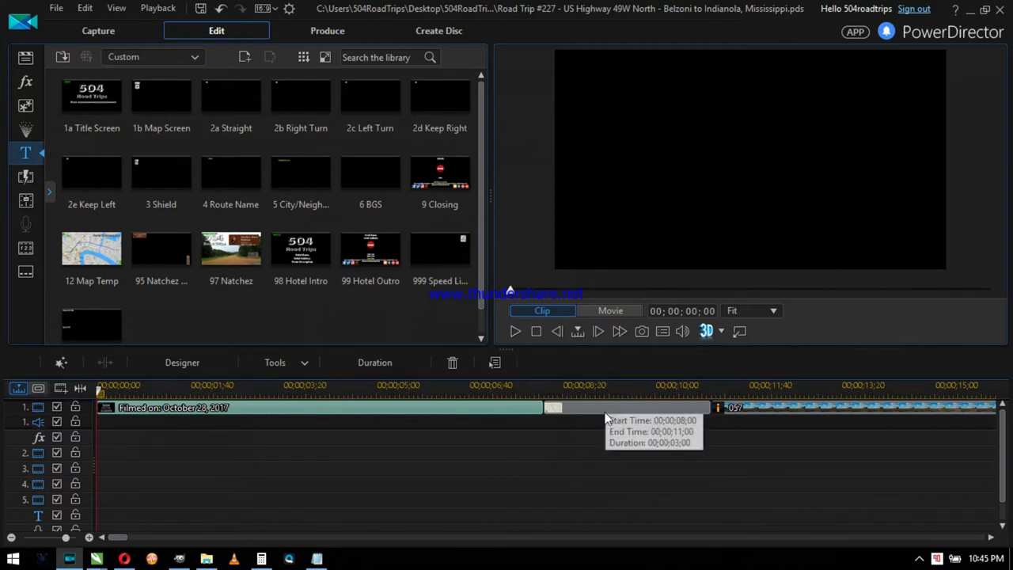
Step: Set the route map screen's duration to 10 seconds
click(606, 407)
click(368, 362)
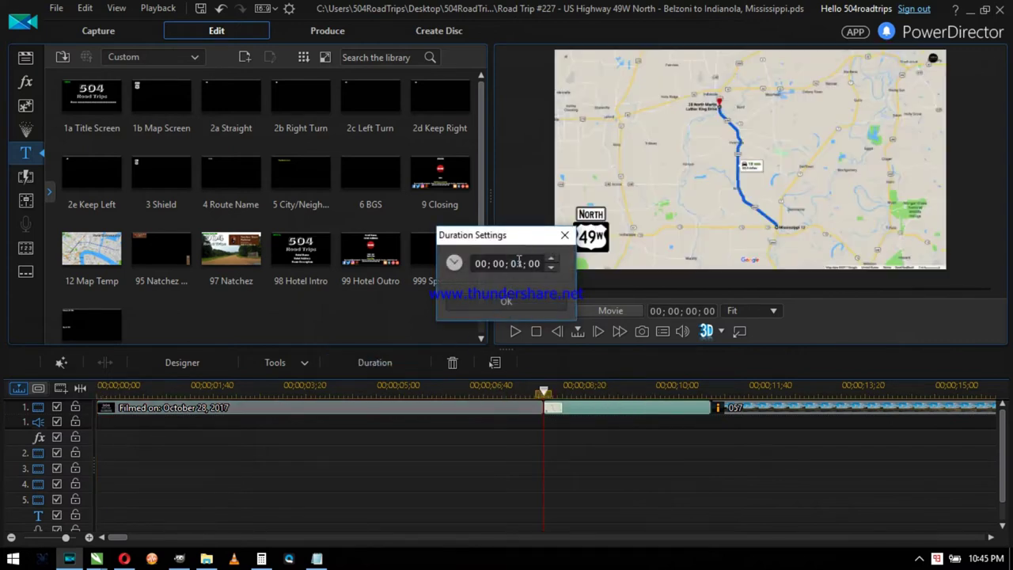
key(Return)
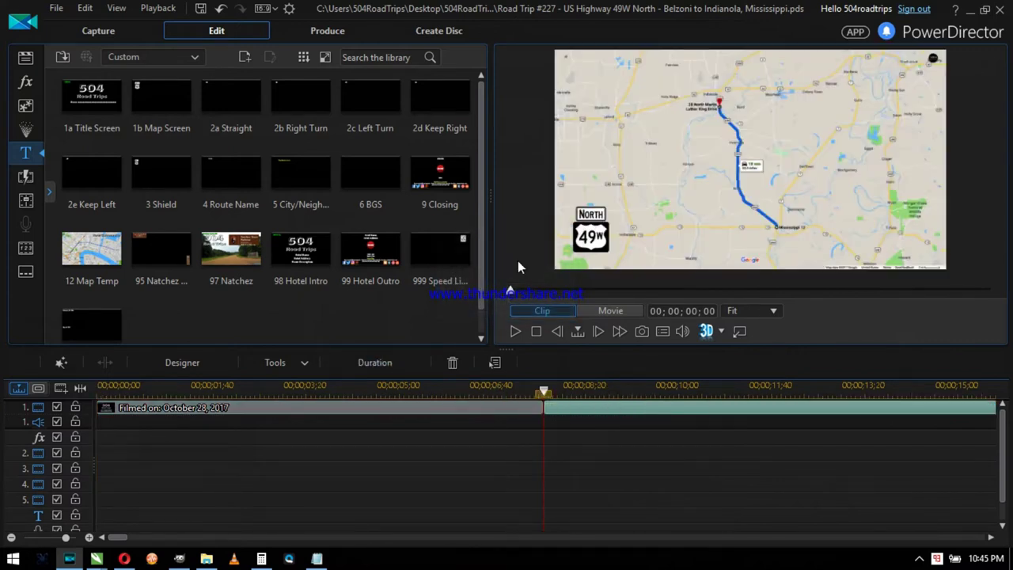
Step: Add Fade transitions at the start of the opening title, between the title and map screens, and between the map screen and clip 057
click(26, 177)
drag(218, 95, 547, 410)
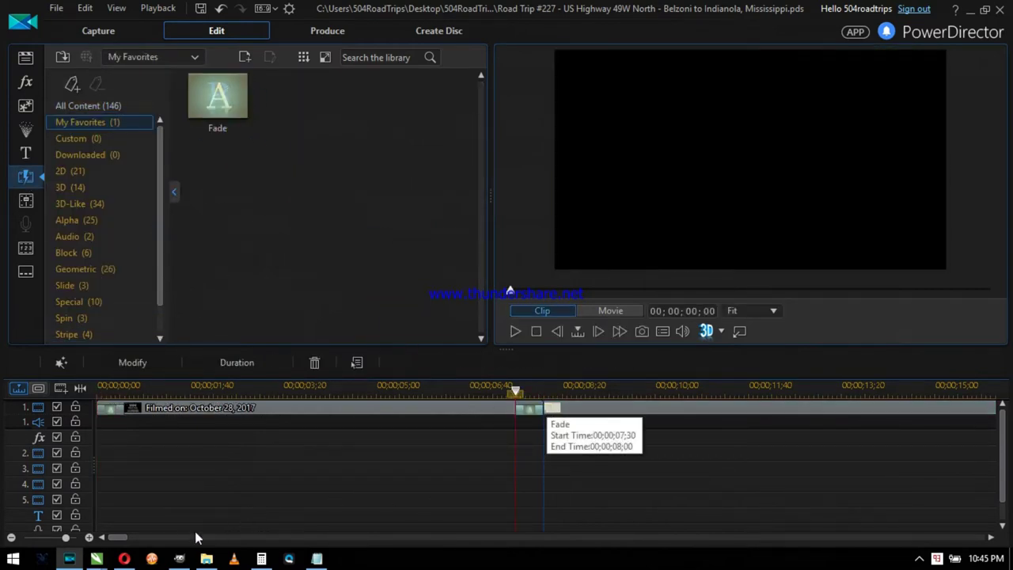
drag(116, 537, 130, 538)
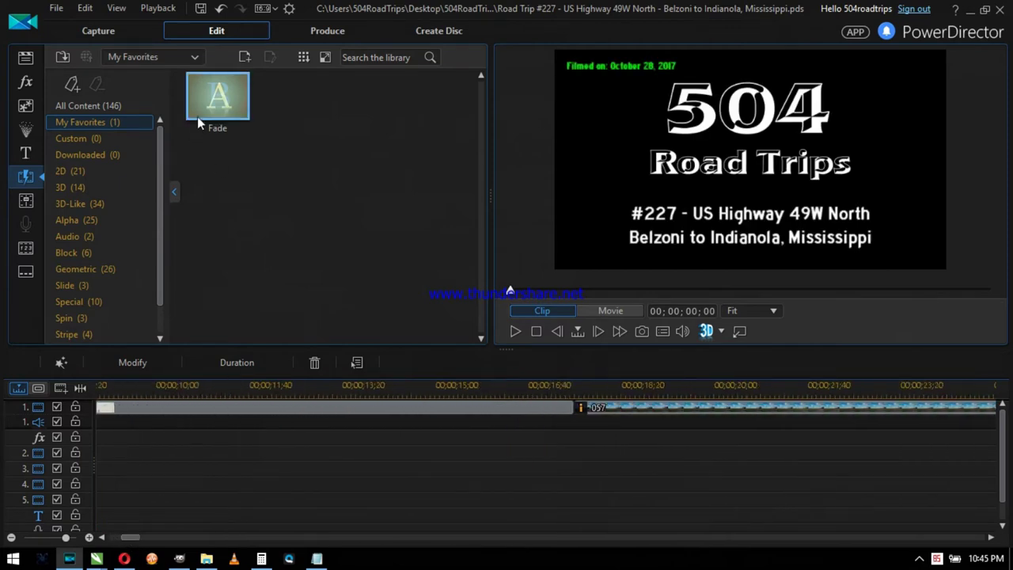
mouse_move(199, 124)
mouse_down()
mouse_move(400, 264)
mouse_move(569, 396)
mouse_move(572, 410)
mouse_up()
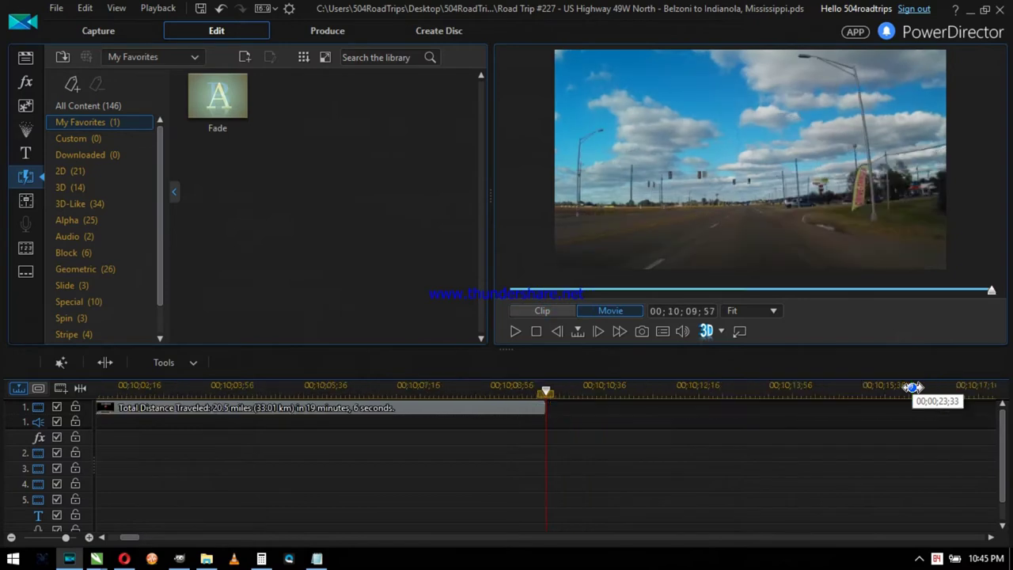
Step: Add Fade transitions at the end of the closing title and between clip 061 and the closing title, and lock video track 1
drag(218, 100, 532, 410)
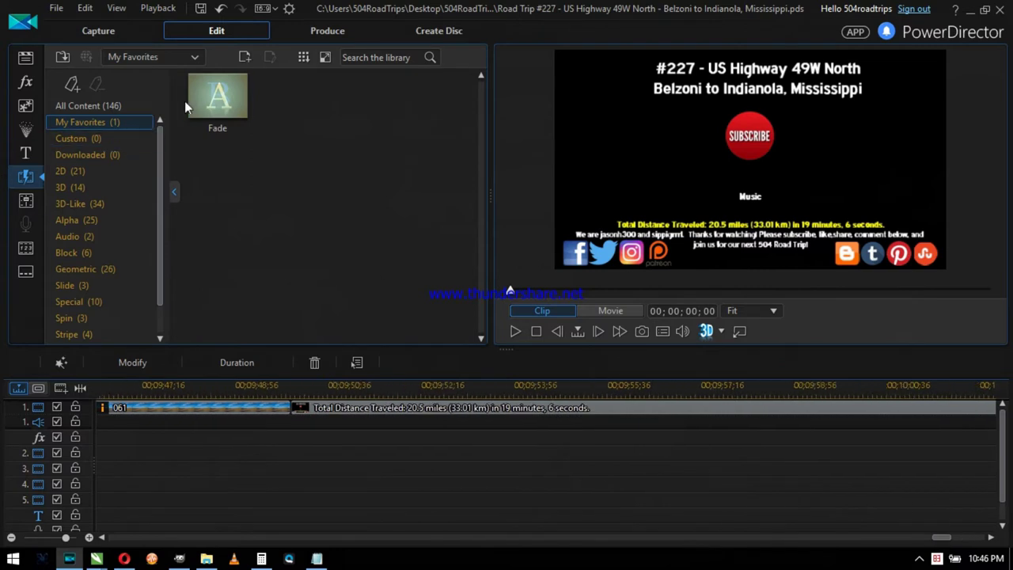
drag(187, 107, 290, 416)
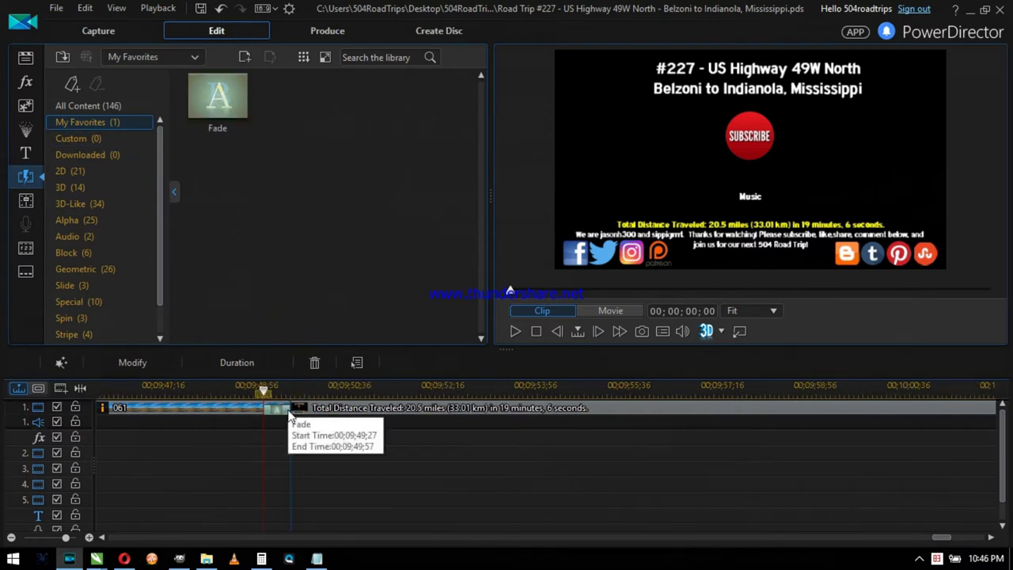
click(77, 408)
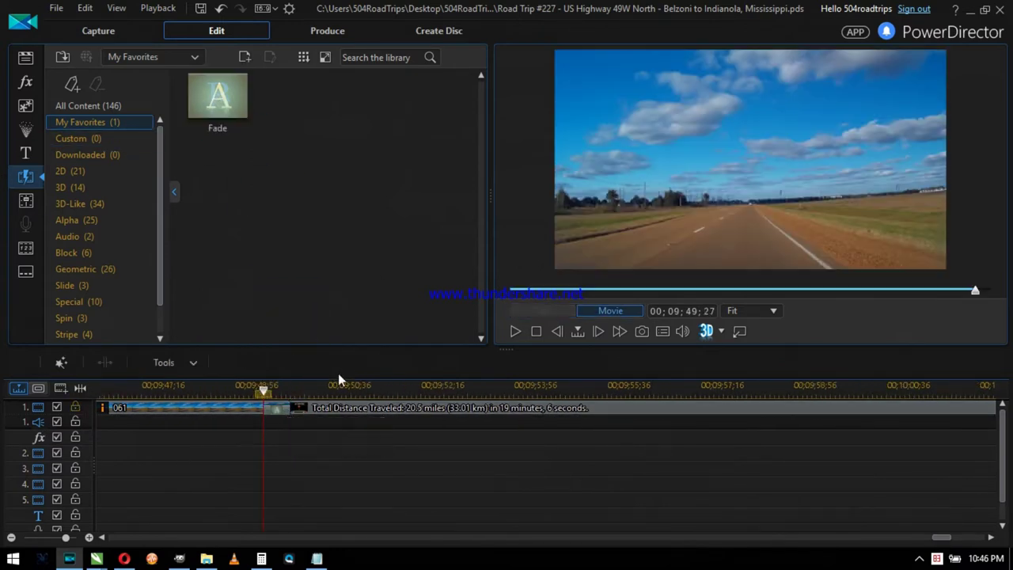
key(Home)
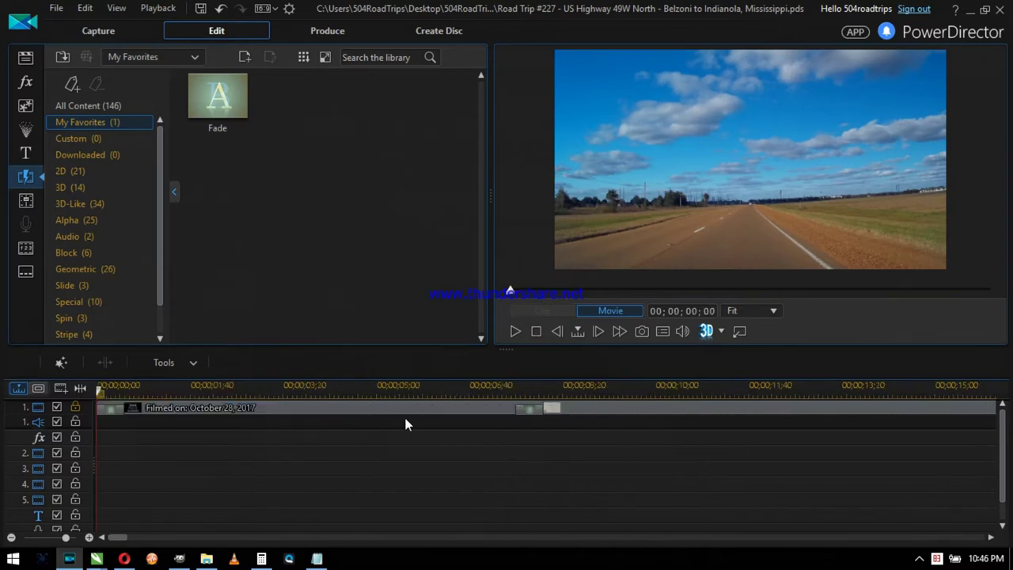
Step: Open dashcam clip 060.MOV in VLC, skip ahead to 03:57 and take a snapshot of that frame
click(206, 560)
double_click(502, 164)
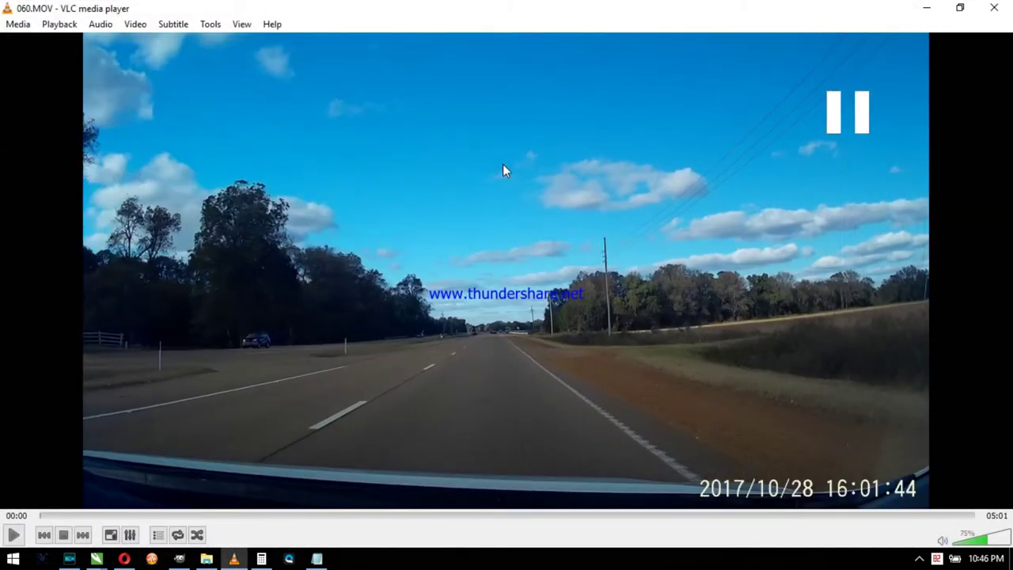
key(shift+Right)
key(shift+Right)
key(shift+Right)
key(shift+Right)
key(shift+Right)
key(shift+Right)
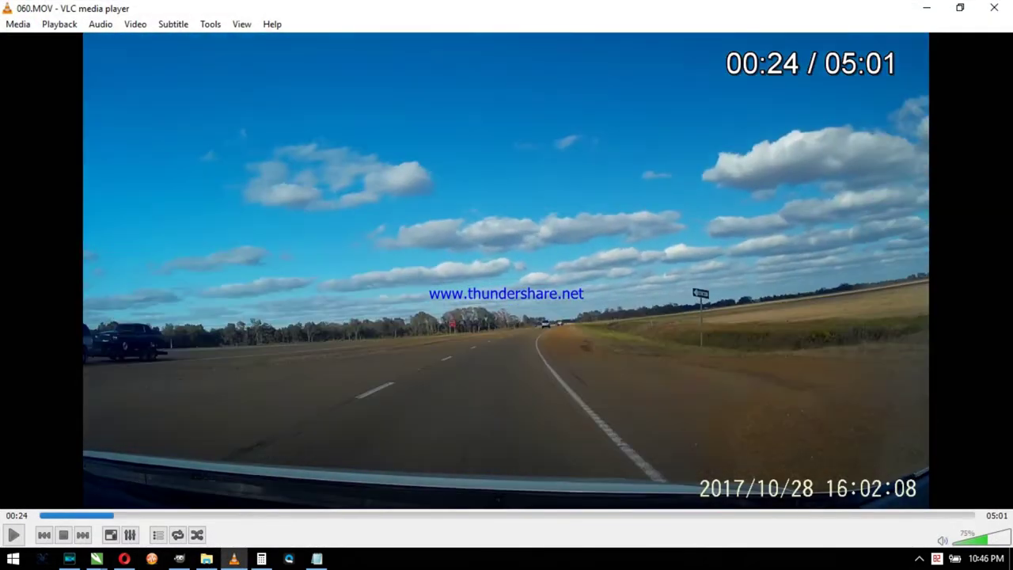
key(shift+Right)
key(shift+Right)
key(shift+Right)
key(shift+Right)
key(shift+Right)
key(shift+Right)
key(shift+Right)
key(shift+Right)
key(shift+Right)
key(shift+Right)
key(shift+Right)
key(shift+Right)
key(shift+Right)
key(shift+Right)
key(shift+Right)
key(shift+Right)
key(shift+Right)
key(shift+Right)
key(shift+Right)
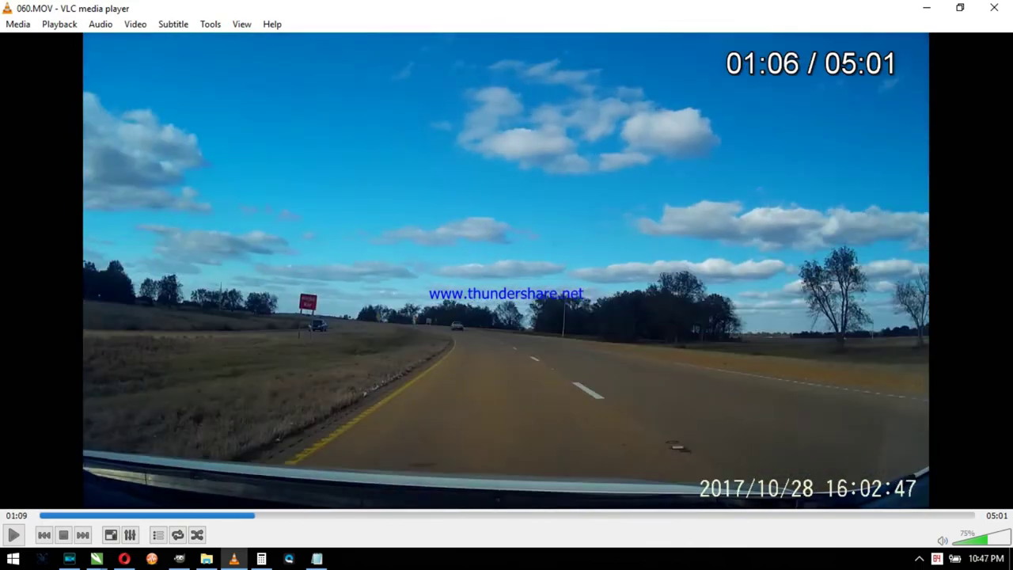
key(shift+Right)
key(shift+Right)
key(shift+Right)
key(shift+Right)
key(shift+Right)
key(shift+Right)
key(shift+Right)
key(shift+Right)
key(shift+Right)
key(shift+Right)
key(shift+Right)
key(shift+Right)
key(shift+Right)
key(shift+Right)
key(shift+Right)
key(shift+Right)
key(shift+Right)
key(shift+Right)
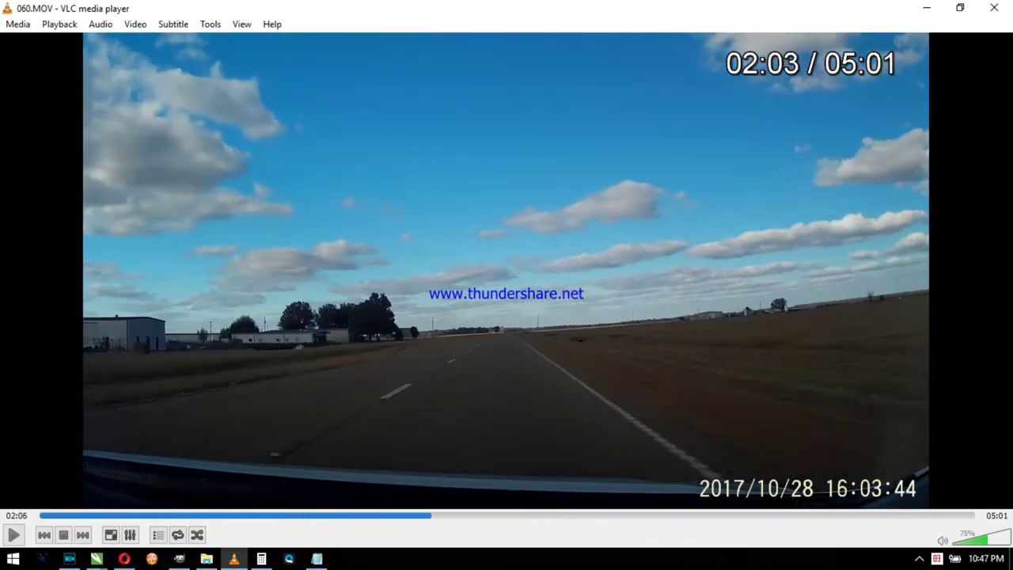
key(shift+Right)
key(shift+Right)
key(shift+Right)
key(shift+Right)
key(shift+Right)
key(shift+Right)
key(shift+Right)
key(shift+Right)
key(shift+Right)
key(shift+Right)
key(shift+Right)
key(shift+Right)
key(shift+Right)
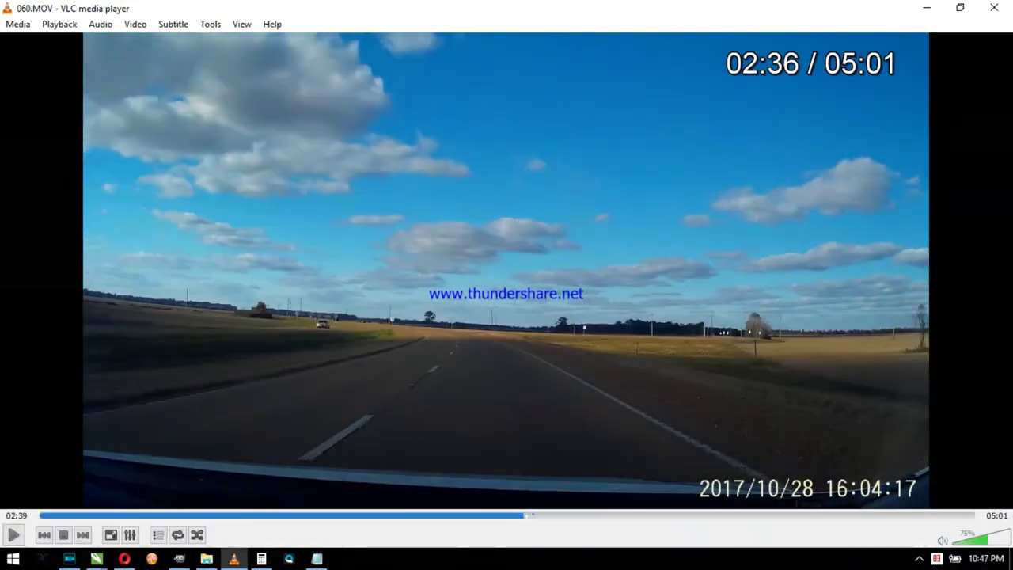
key(shift+Right)
key(shift+Right)
key(shift+Right)
key(shift+Right)
key(shift+Right)
key(shift+Right)
key(shift+Right)
key(shift+Right)
key(shift+Right)
key(shift+Right)
key(shift+Right)
key(shift+Right)
key(shift+Right)
key(shift+Right)
key(shift+Right)
key(shift+Right)
key(shift+Right)
key(shift+Right)
key(shift+Right)
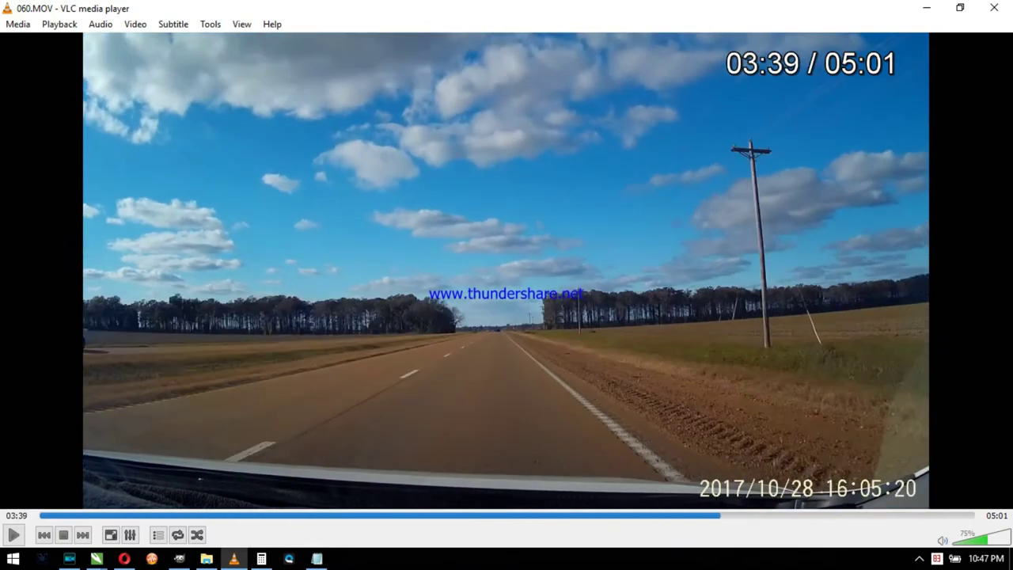
key(shift+Right)
key(shift+Right)
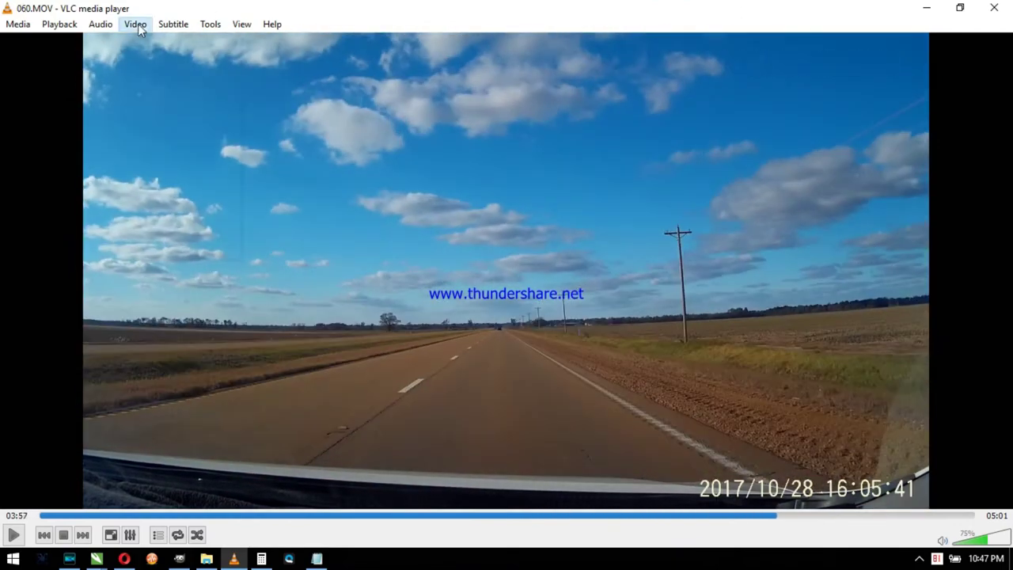
click(136, 24)
click(172, 248)
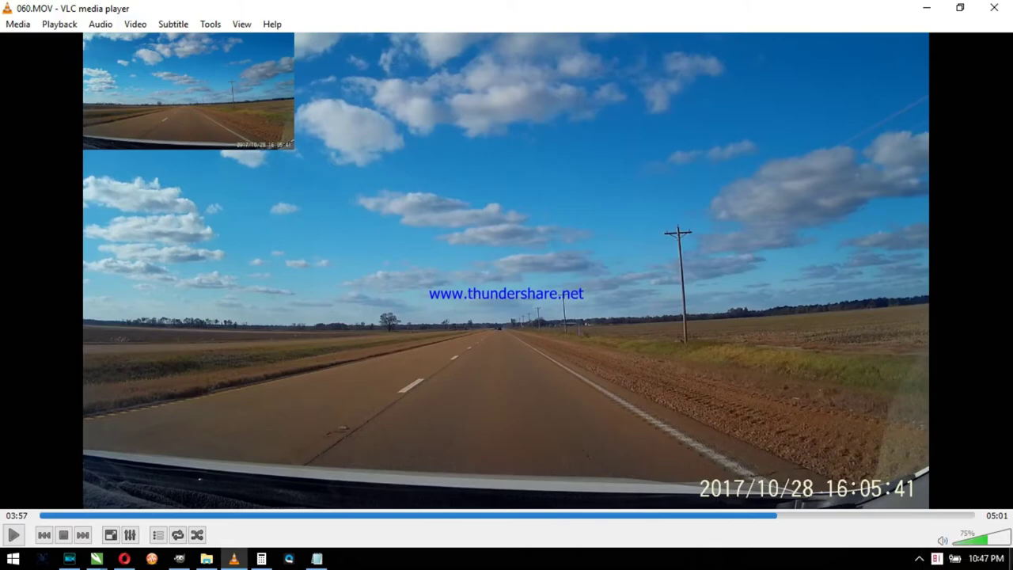
Step: Open the snapshot Thumb-00001.jpg in GIMP and crop away its lower strip with the date stamp, leaving 1920x930 px
click(926, 8)
double_click(972, 181)
double_click(221, 117)
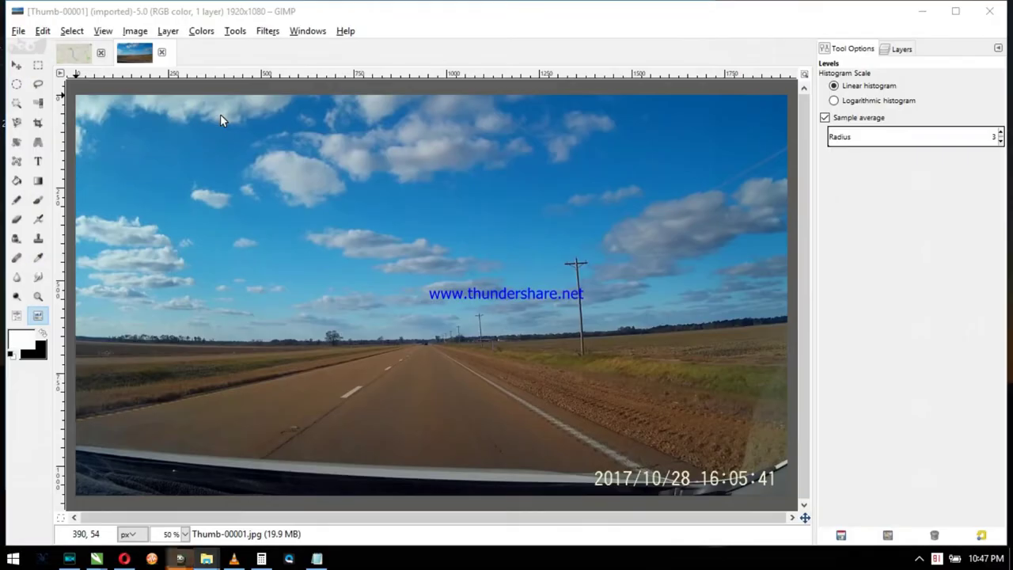
click(37, 66)
drag(71, 440, 805, 93)
key(alt+i)
key(c)
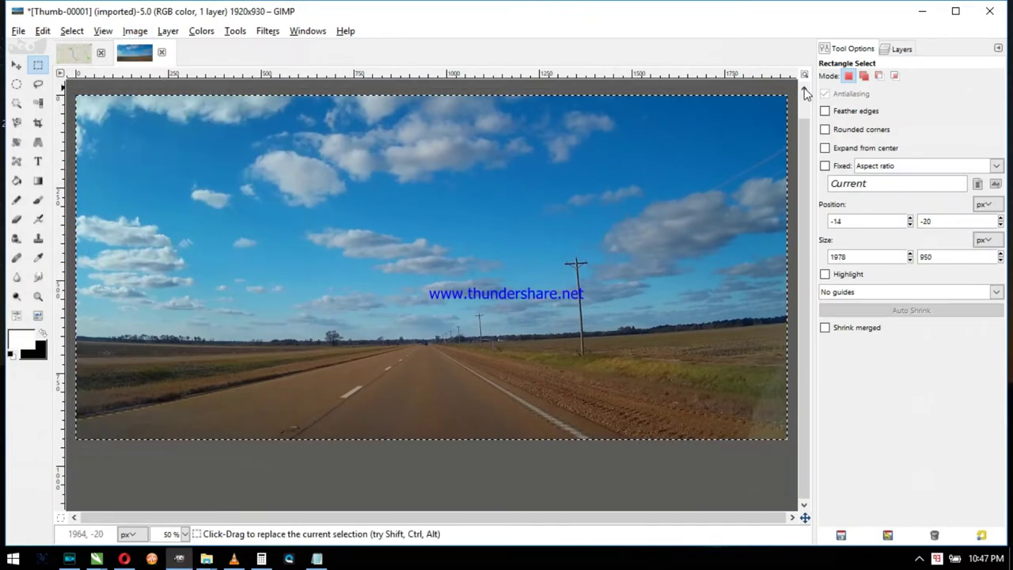
Step: Scale the cropped image to 1080 px high and set its canvas width to 1920 px
key(alt+i)
key(s)
key(Tab)
text(1080)
key(Return)
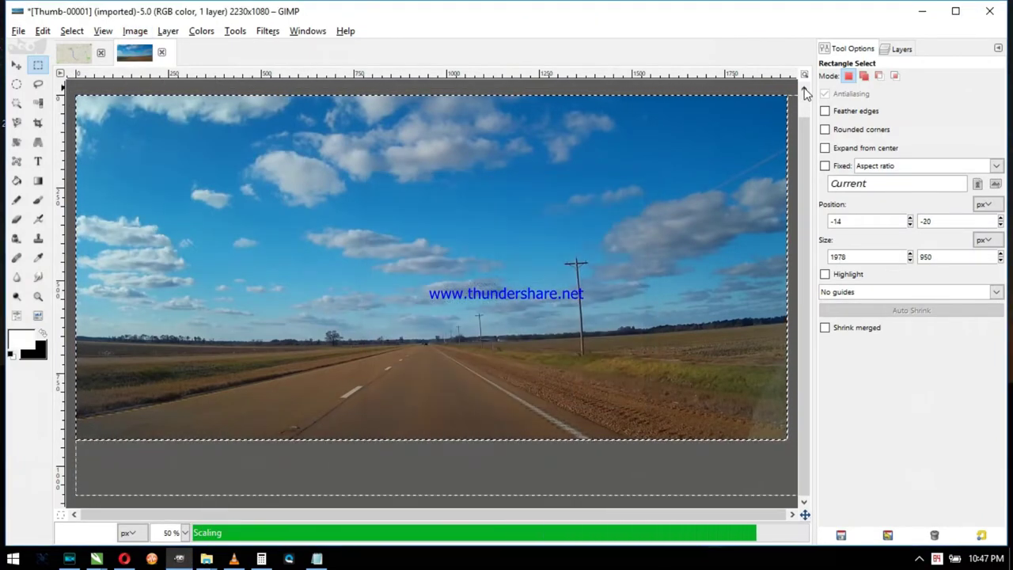
key(alt+i)
text(v198)
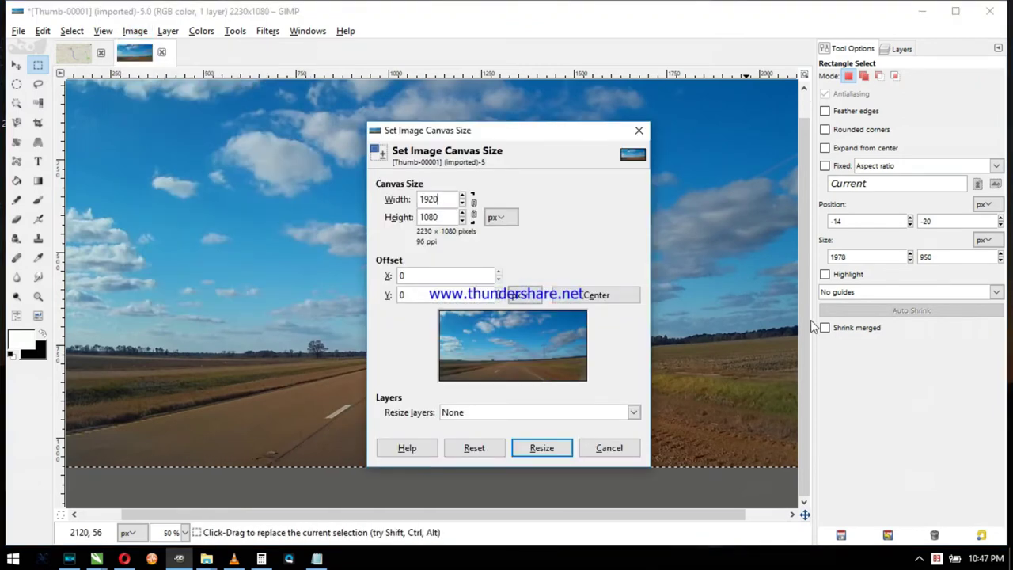
click(548, 447)
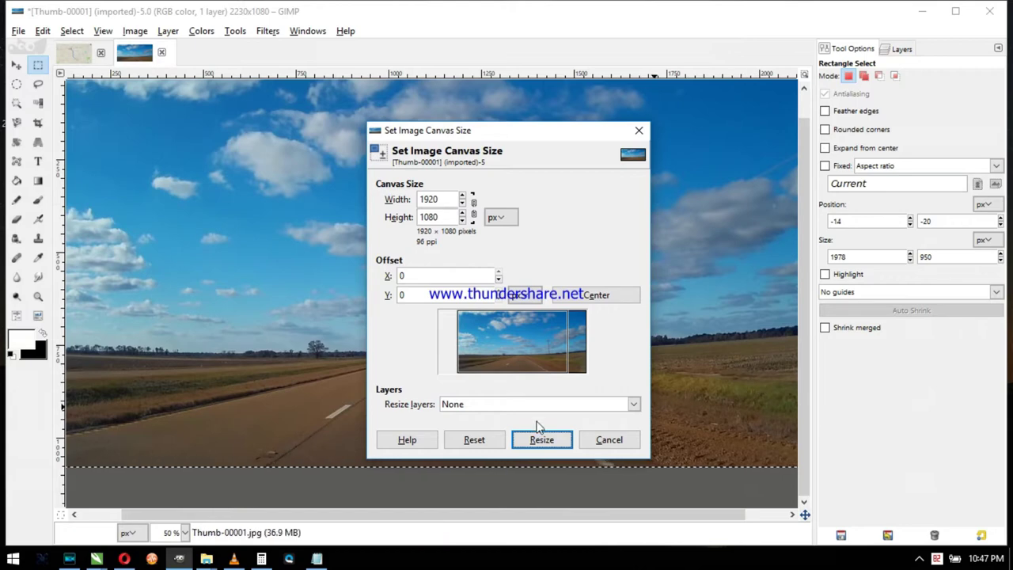
click(542, 439)
Step: Increase the image's contrast with Levels, setting the input black point to 30 and the white point to 224
key(alt+c)
key(l)
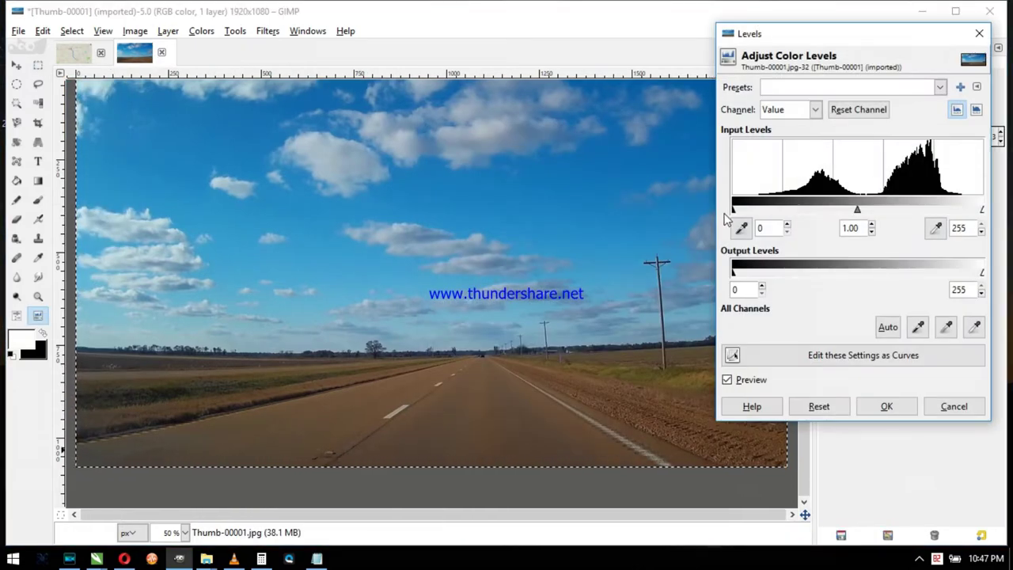
drag(752, 213, 763, 212)
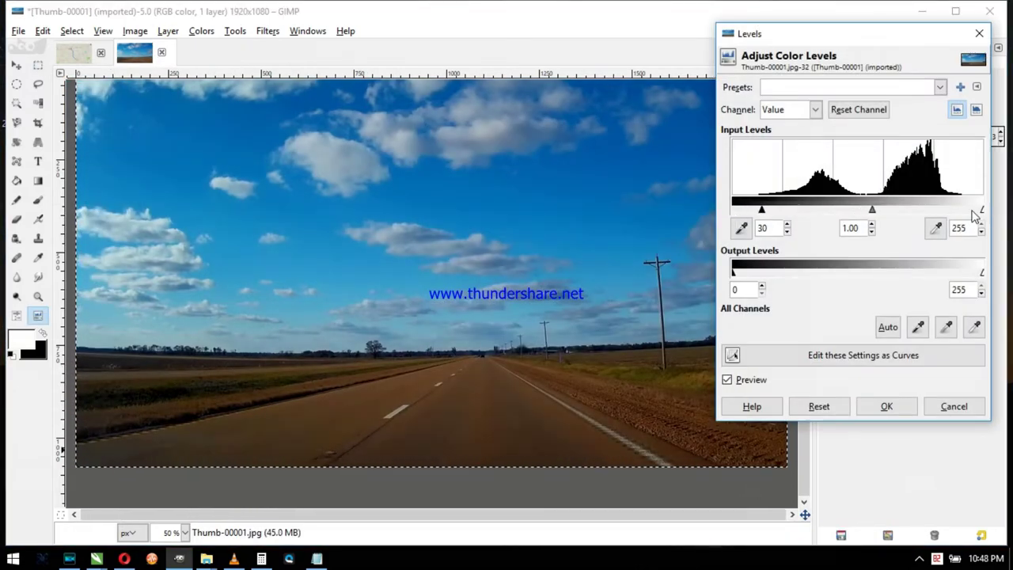
drag(982, 215, 955, 215)
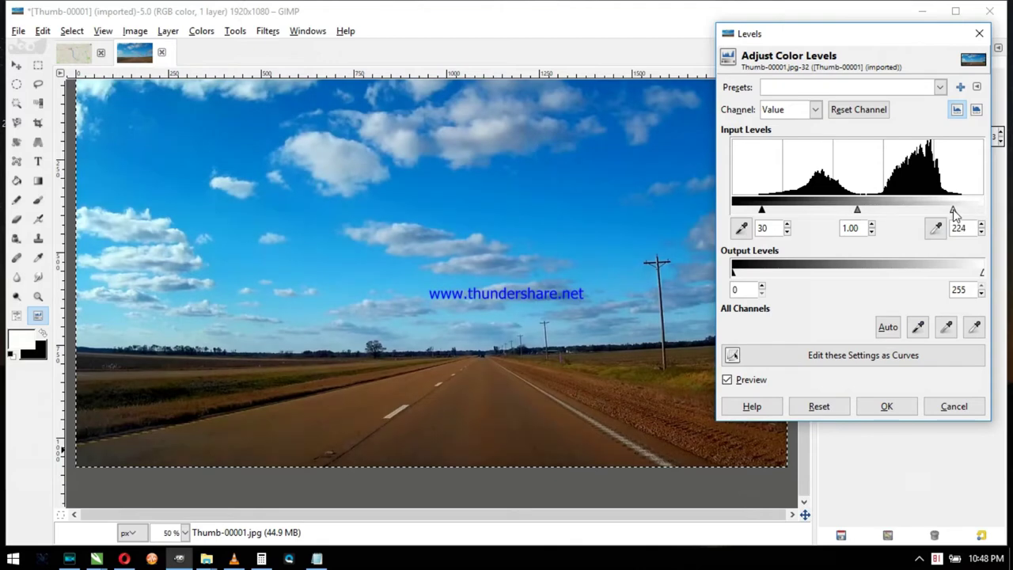
click(886, 405)
Step: Shift the hue of the cyan tones to 13 with Hue-Saturation to deepen the sky's blue
key(ctrl+u)
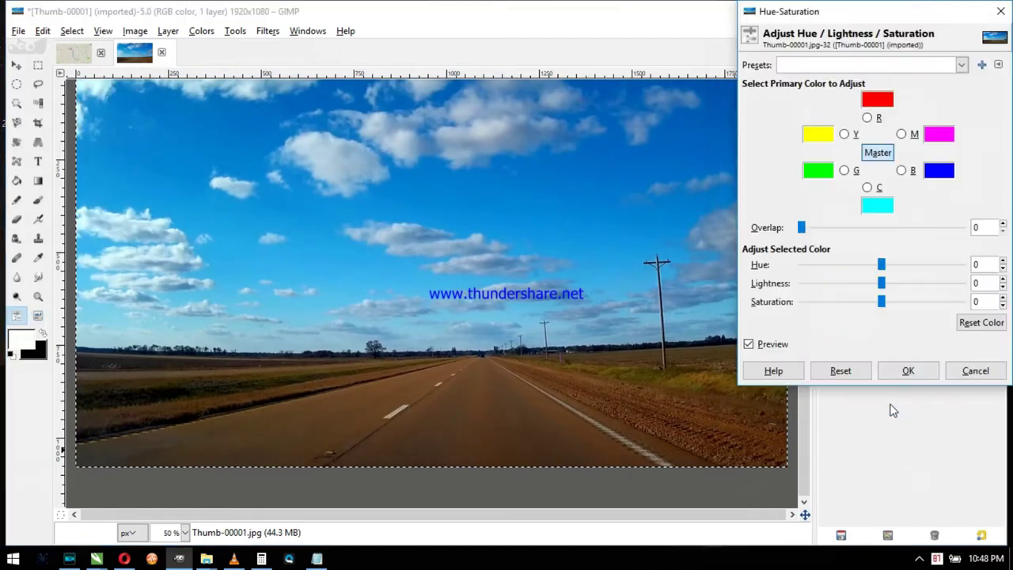
click(867, 187)
drag(890, 266, 887, 264)
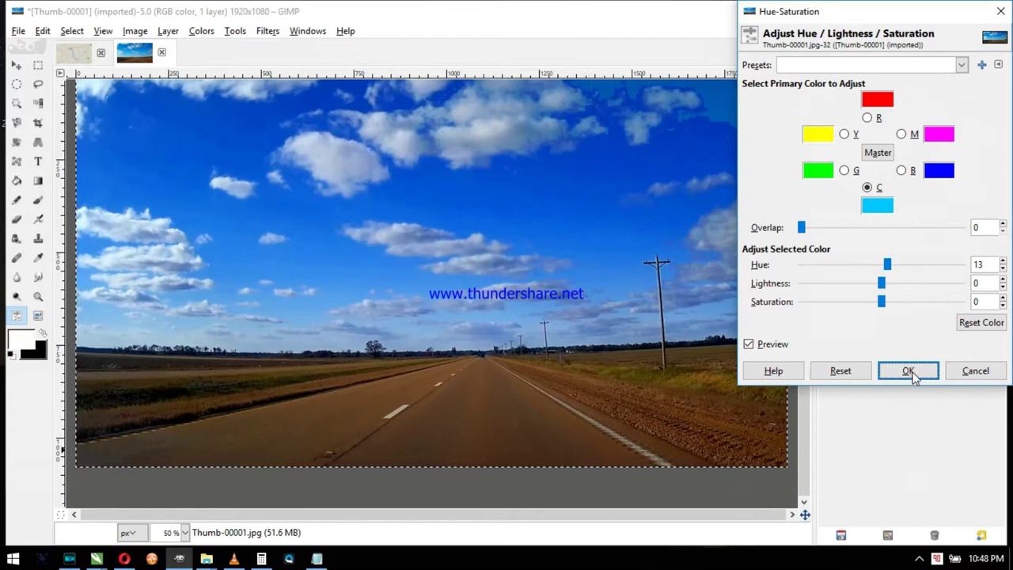
click(910, 373)
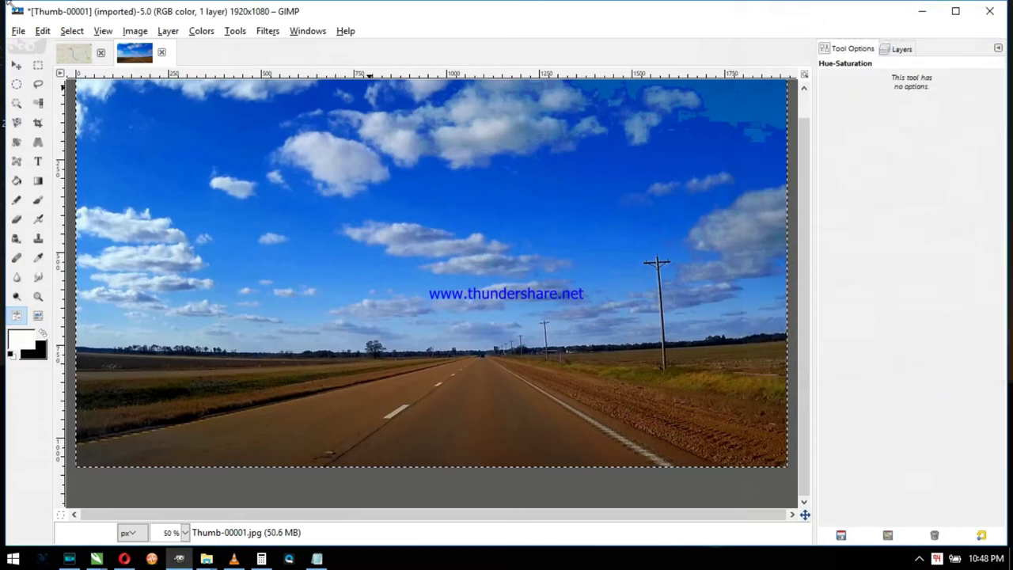
Step: Export the image as Thumb-00001.jpg into the #227 - US-49W N - Belzoni to Indianola, Mississippi folder
click(17, 31)
click(51, 229)
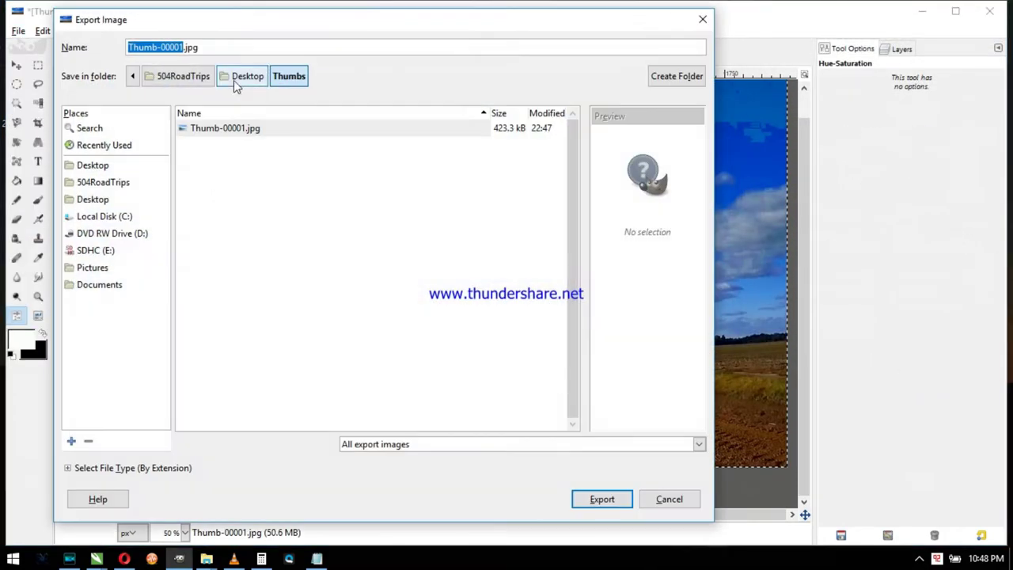
double_click(216, 128)
double_click(220, 174)
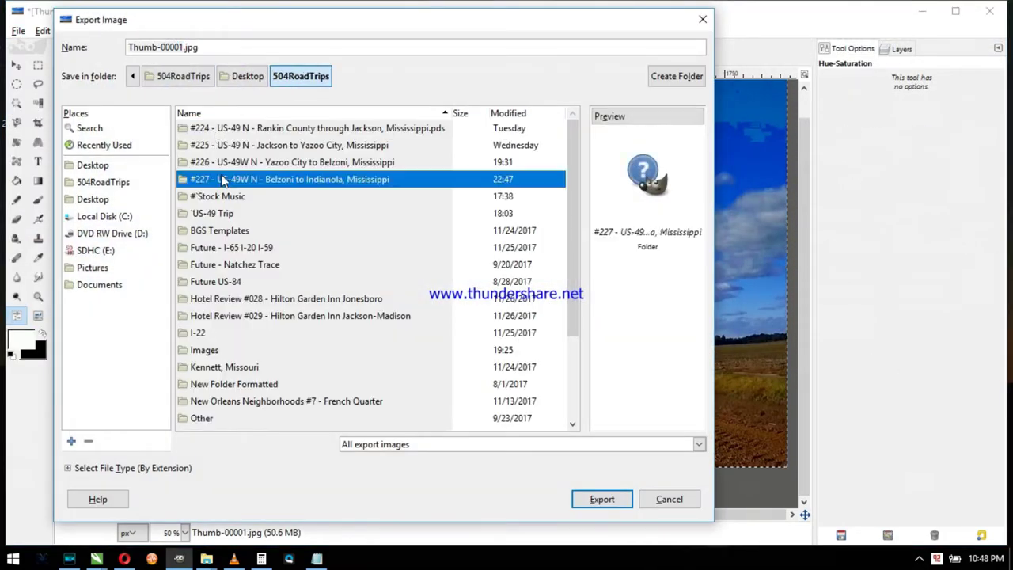
click(592, 505)
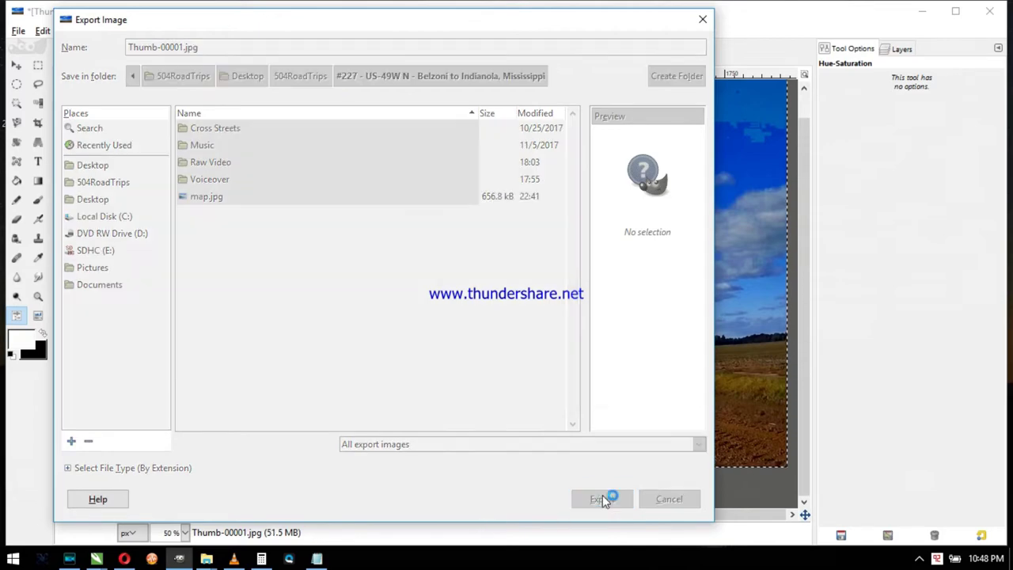
click(506, 377)
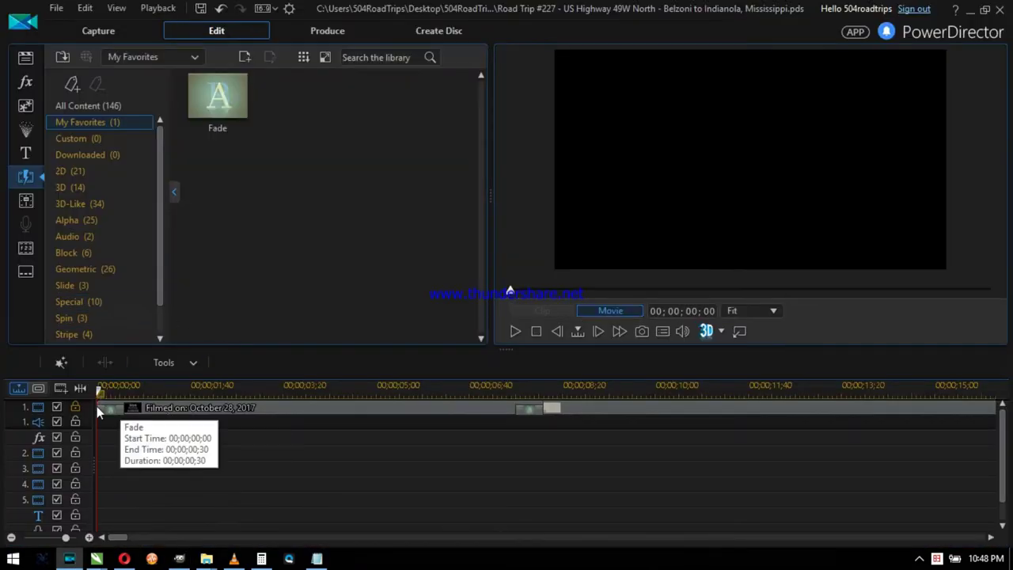
Step: In PowerDirector, set Thumb-00001.jpg from the #227 folder as the background of the opening title and apply the design
click(210, 408)
click(210, 407)
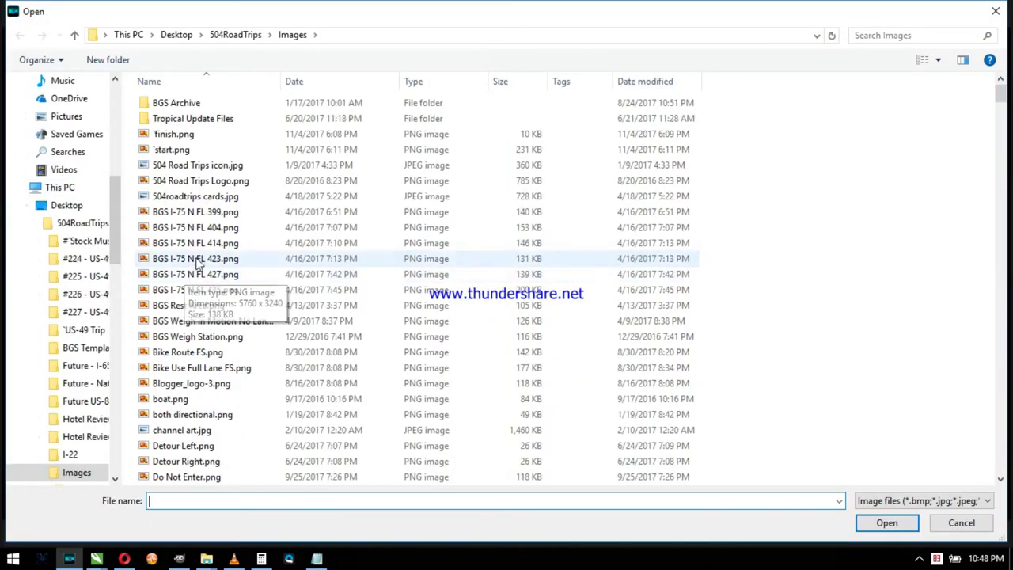
click(236, 36)
double_click(199, 164)
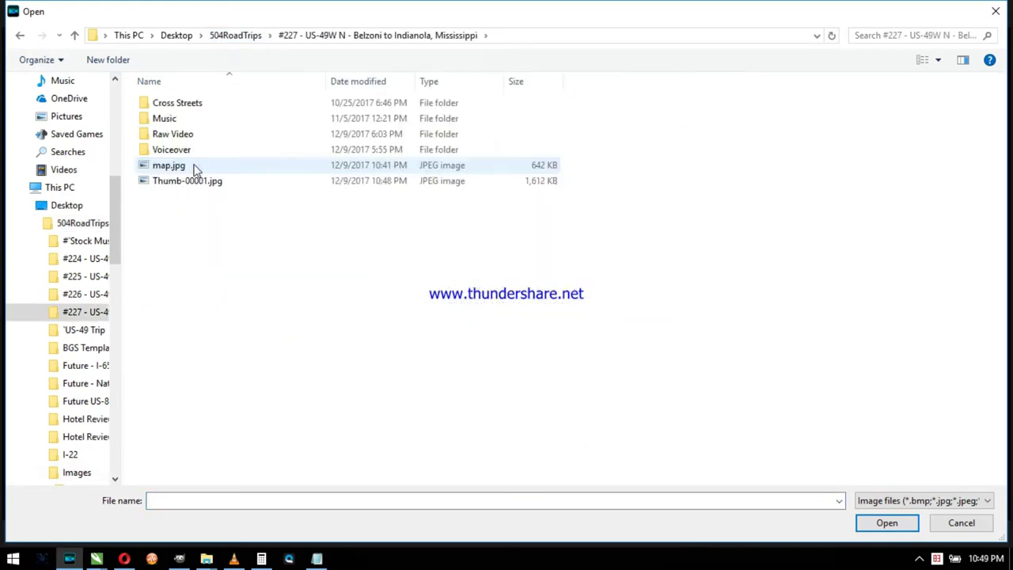
click(194, 181)
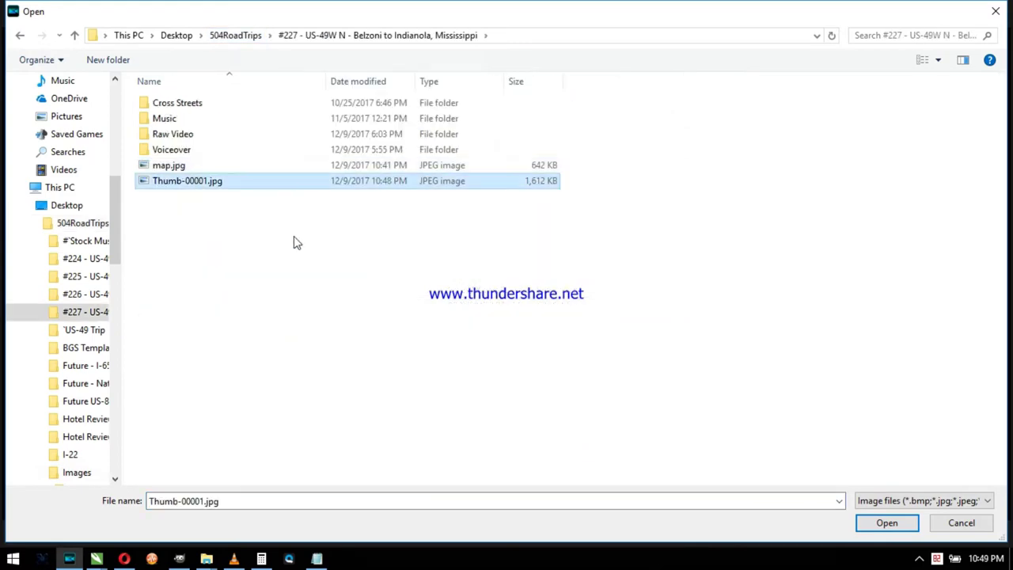
click(885, 524)
click(407, 221)
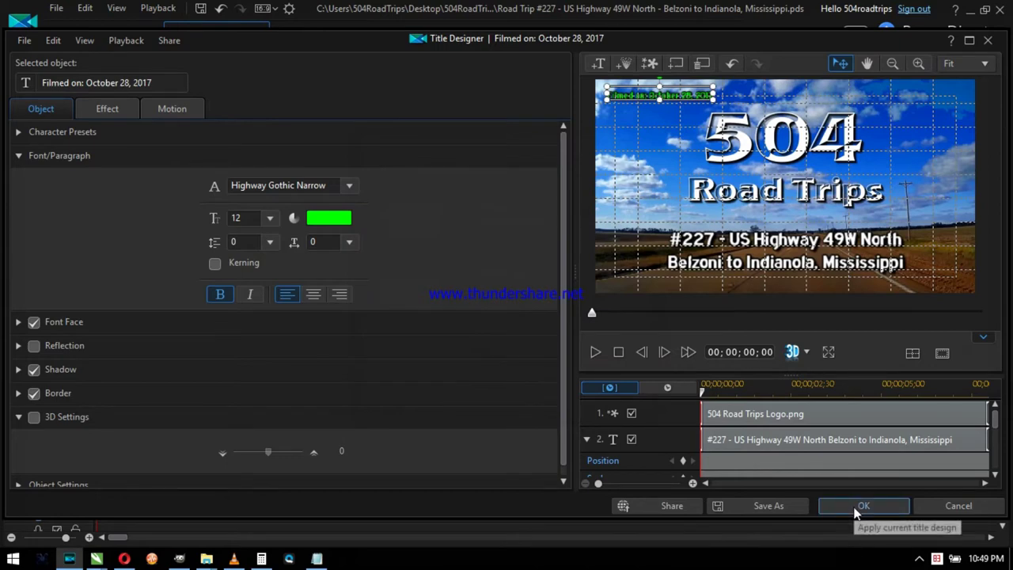
click(859, 506)
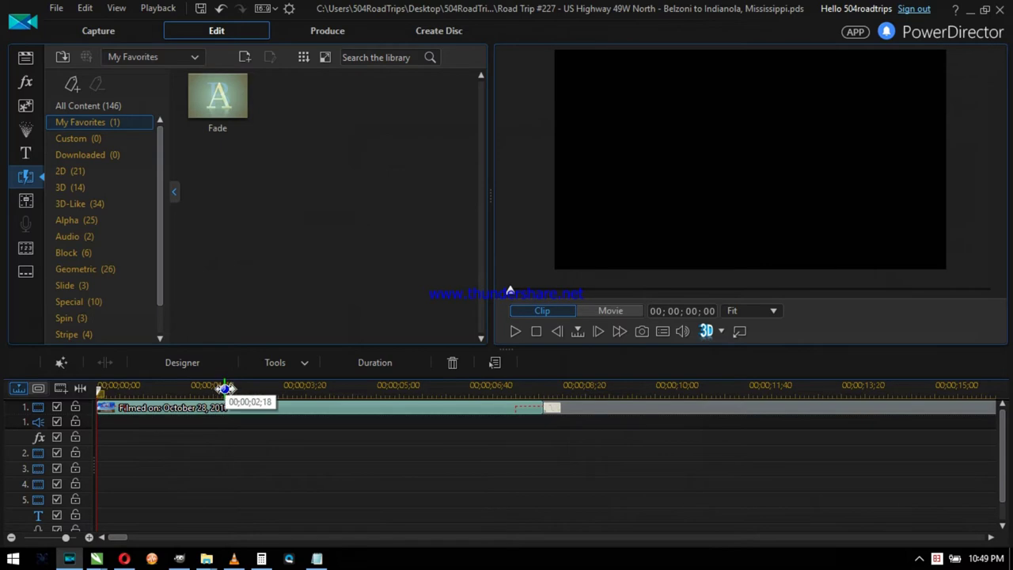
Step: Place two custom title templates at 00;00;17;00, where clip 057 starts, one on video track 2 and one on track 3
drag(226, 388, 140, 385)
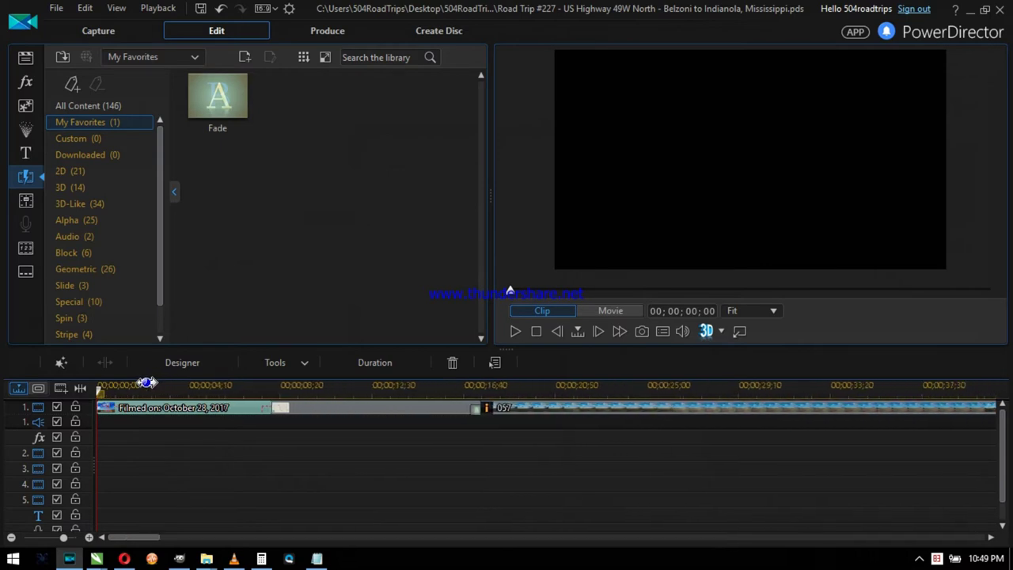
click(24, 153)
drag(381, 204, 470, 454)
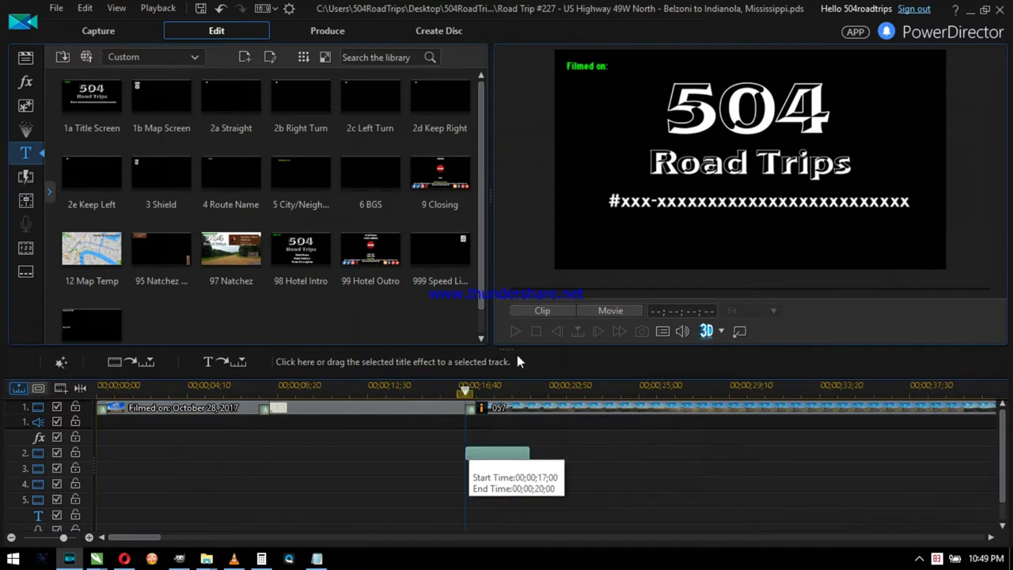
drag(497, 431, 473, 468)
Step: Extend both titles on video tracks 2 and 3 together to the end of clip 061 at the closing title
ctrl+click(513, 451)
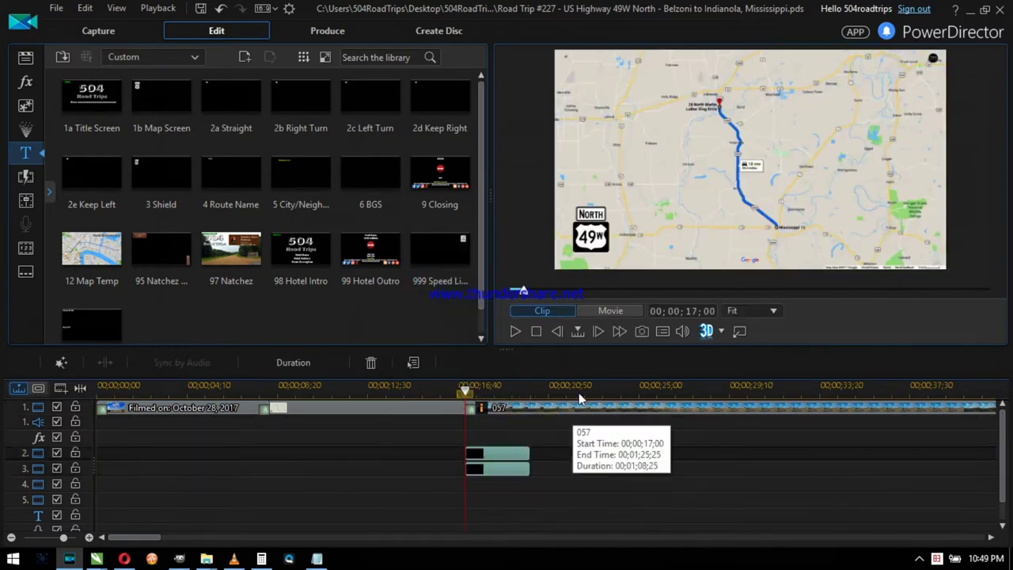
drag(578, 388, 347, 388)
drag(321, 455, 899, 453)
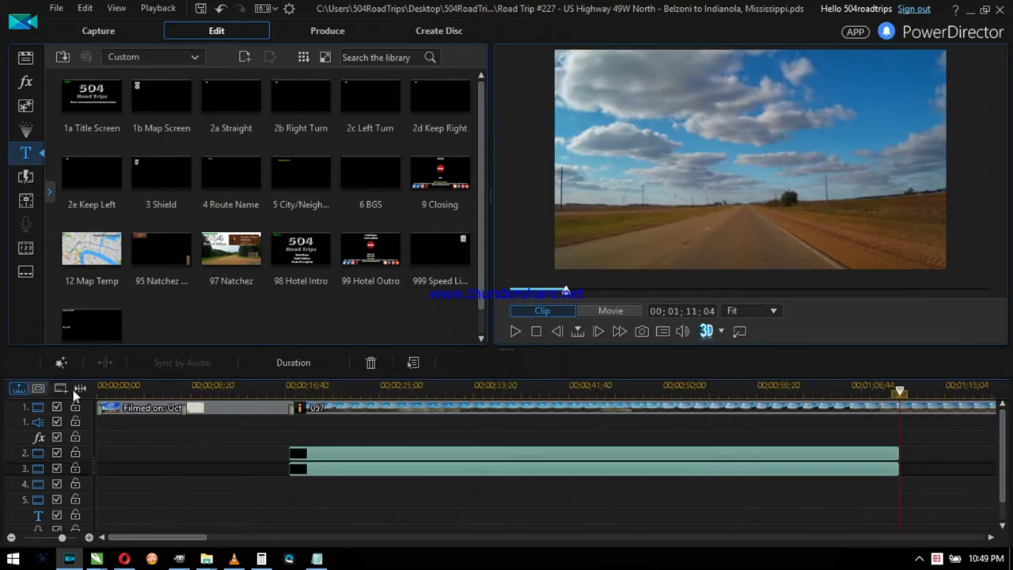
click(79, 388)
drag(201, 453, 965, 453)
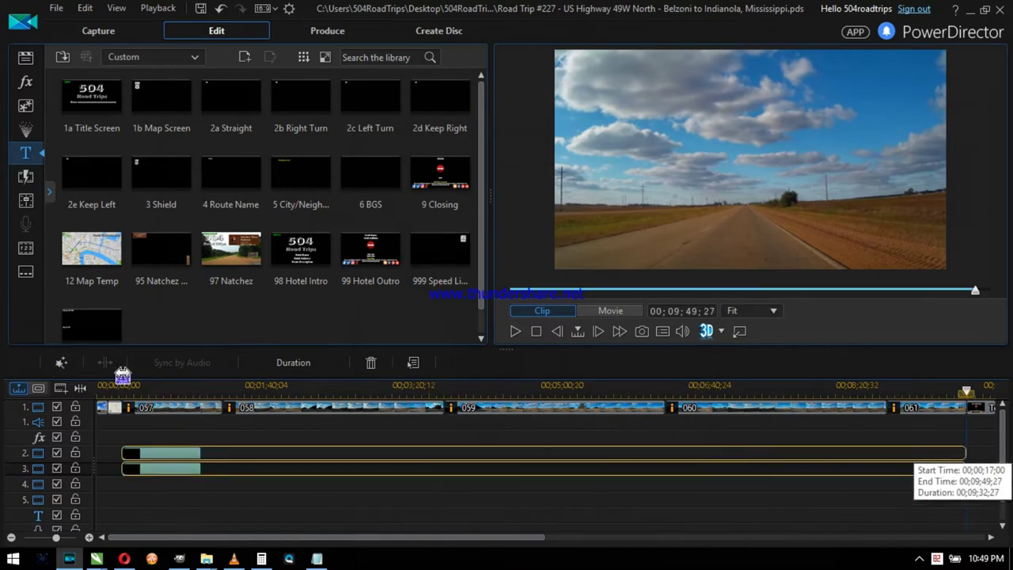
drag(140, 383, 1006, 419)
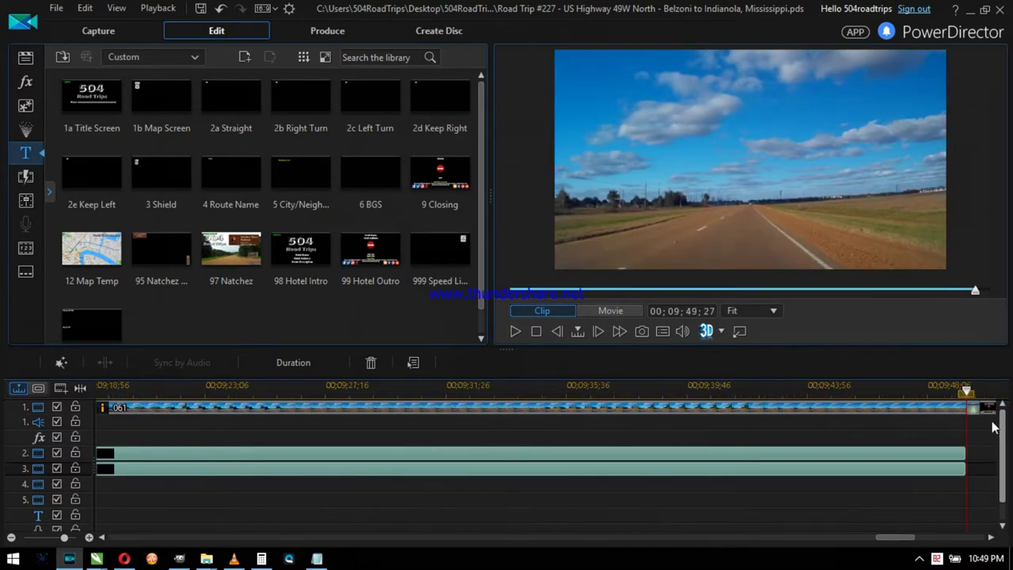
drag(966, 452, 976, 455)
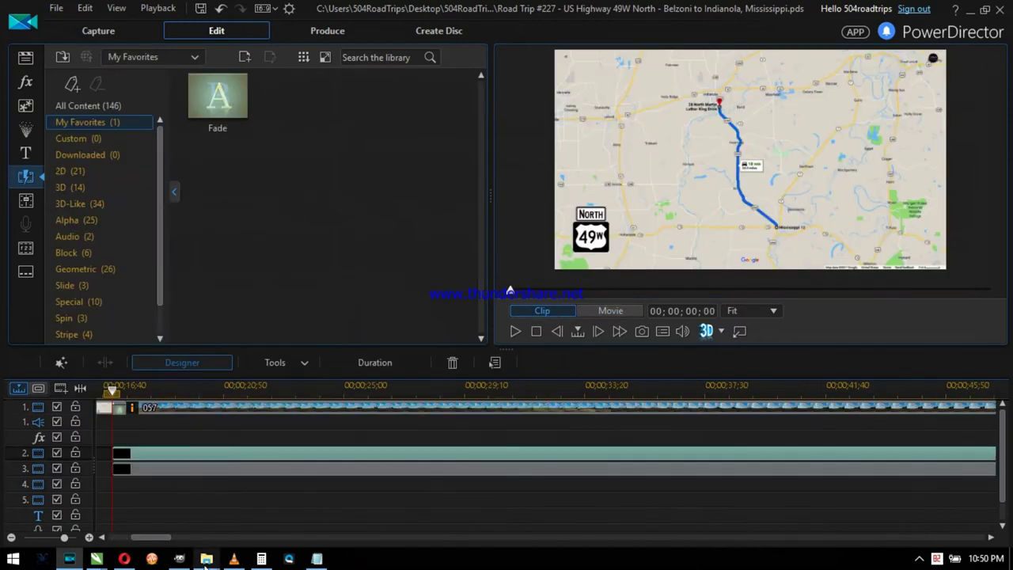
Step: Copy 12.png and R4.png from the #226 Cross Streets folder into the #227 - US-49W N - Belzoni to Indianola, Mississippi Cross Streets folder
mouse_move(206, 559)
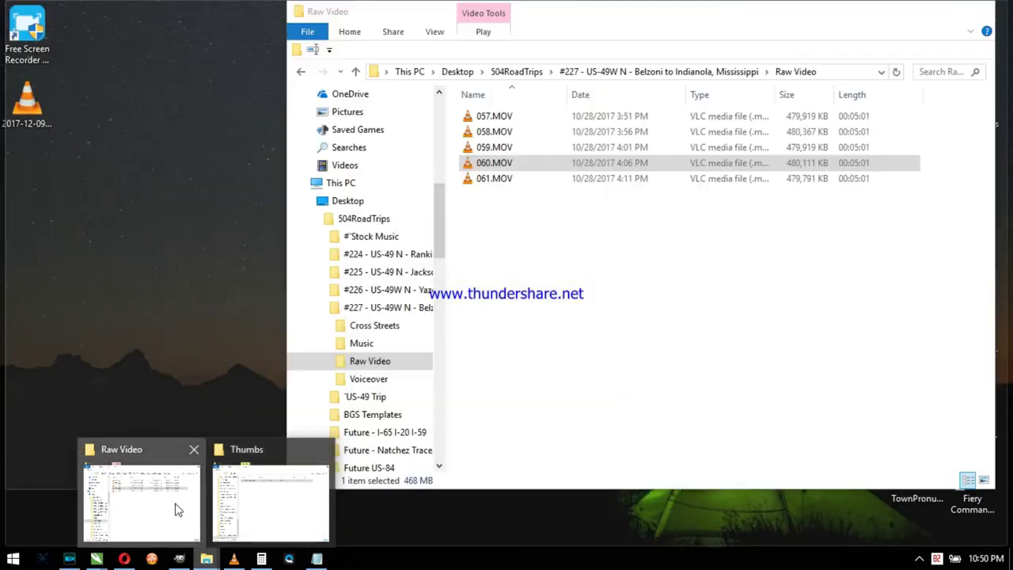
click(177, 509)
click(518, 72)
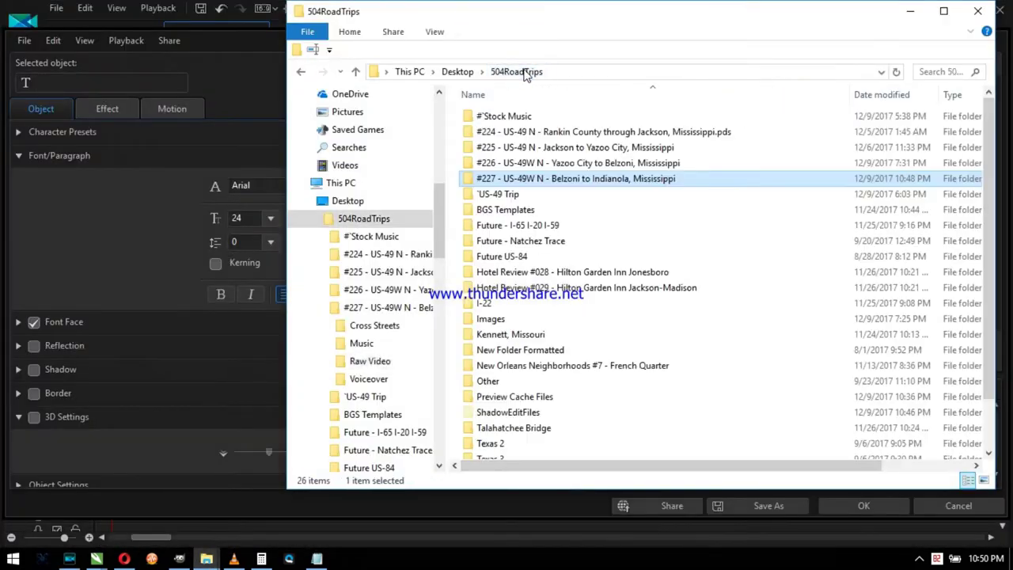
double_click(523, 164)
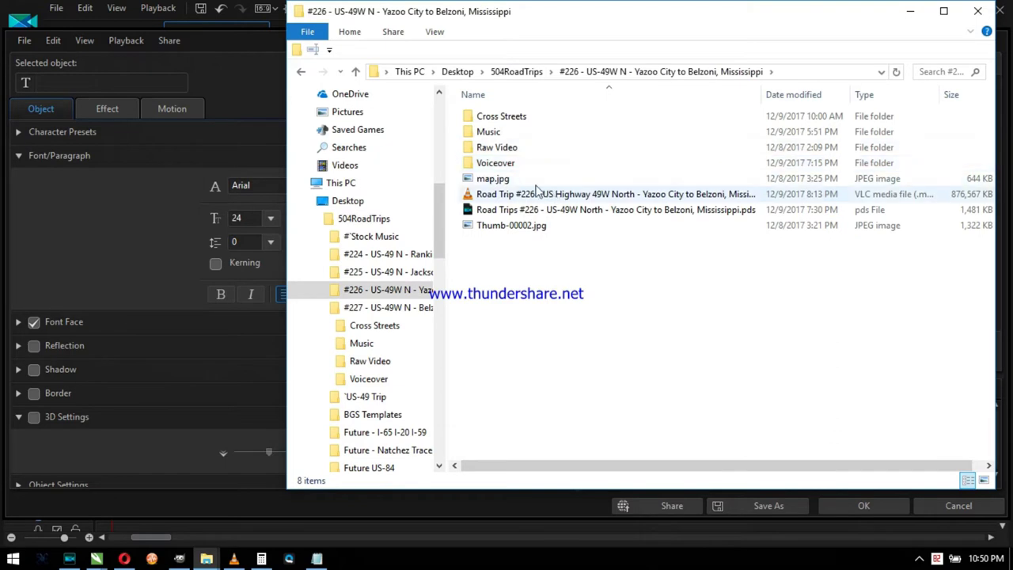
double_click(500, 118)
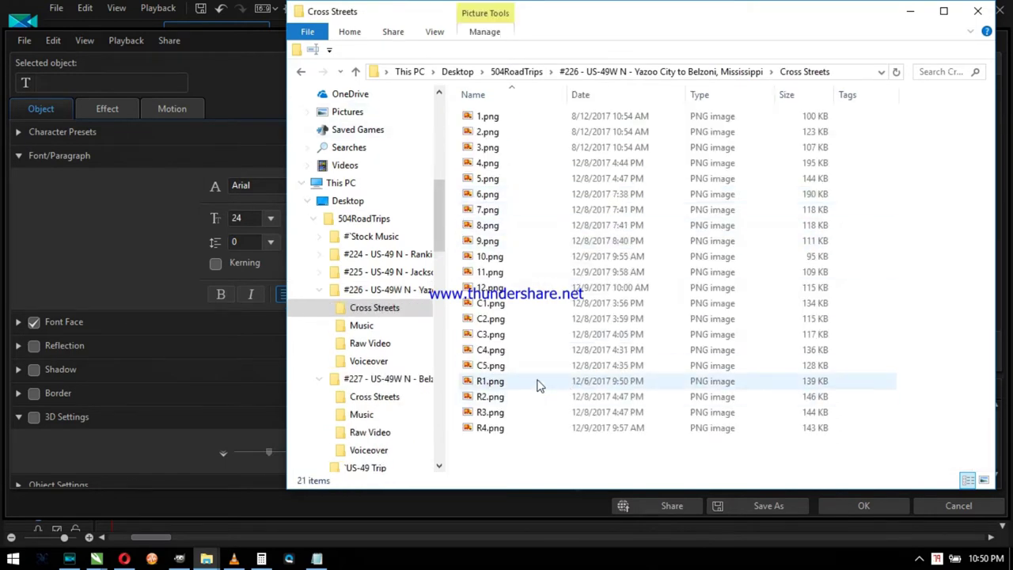
click(493, 289)
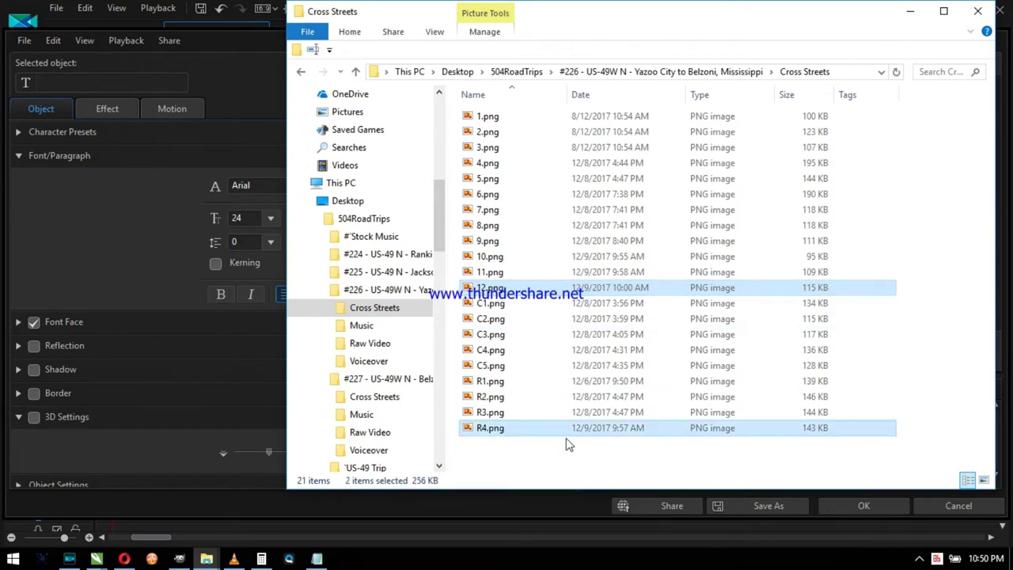
click(372, 398)
key(ctrl+v)
click(592, 221)
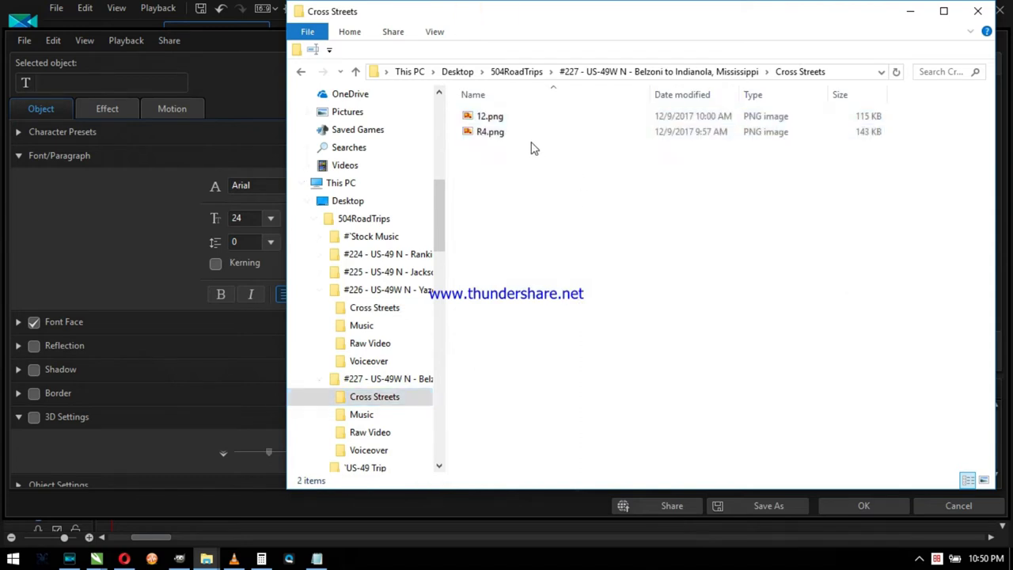
Step: Rename the copied 12.png to 1.png and R4.png to R1.png
click(753, 123)
key(F2)
text(1)
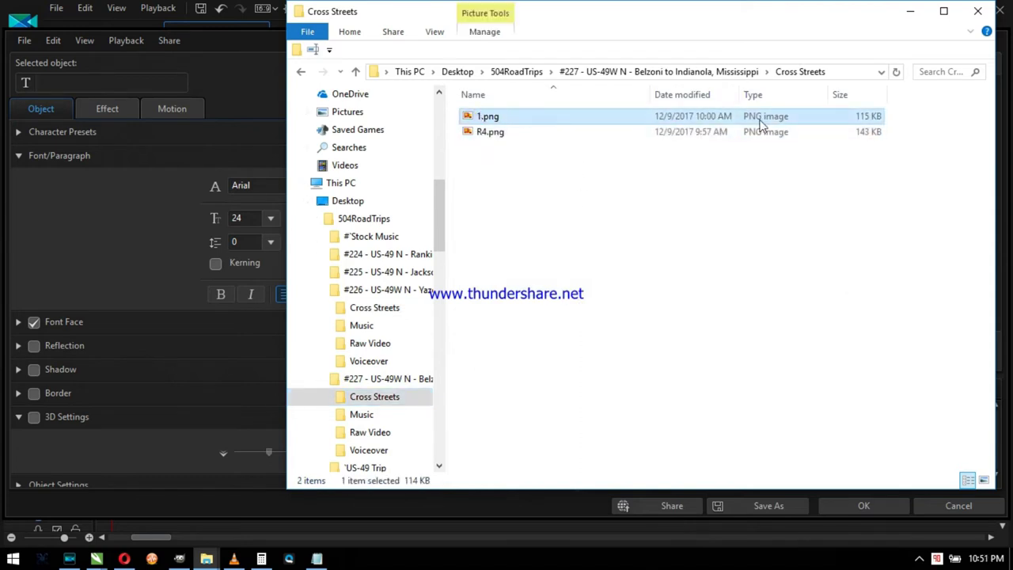
click(484, 135)
key(F2)
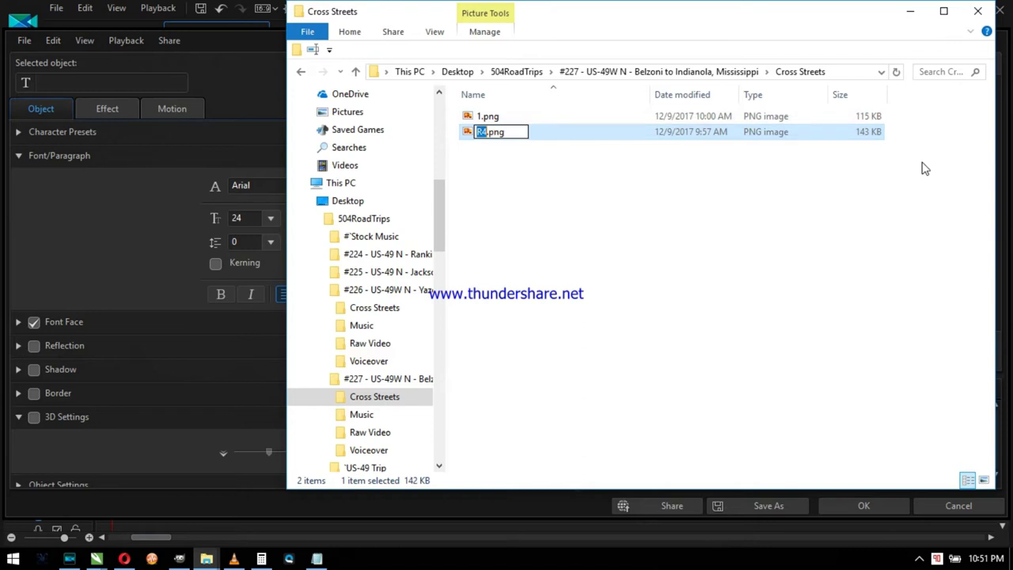
text(R1)
key(Return)
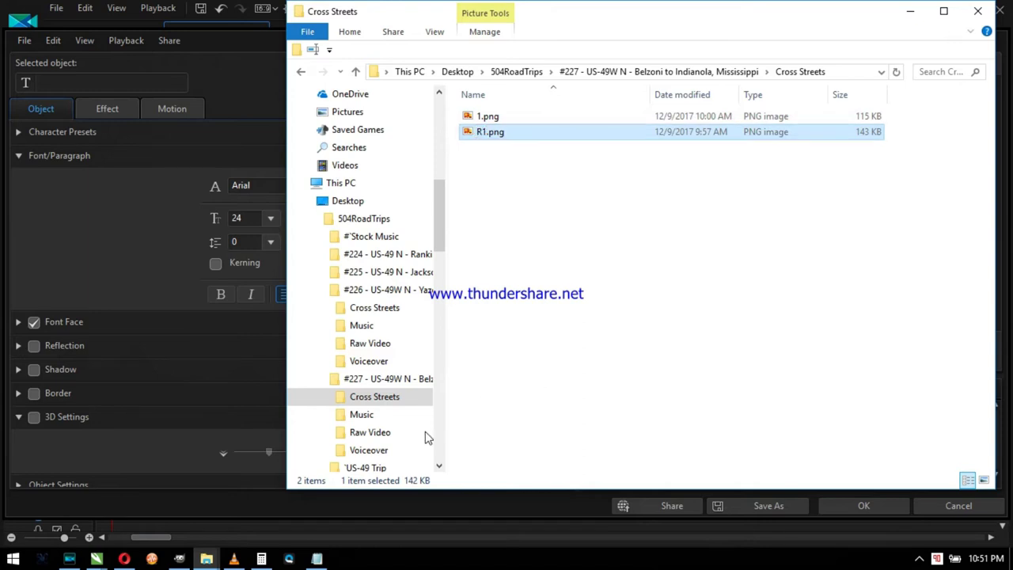
Step: Back in PowerDirector's Title Designer, set R1.png from the #227 Cross Streets folder as the stretched background of the track 2 title and apply it
click(134, 243)
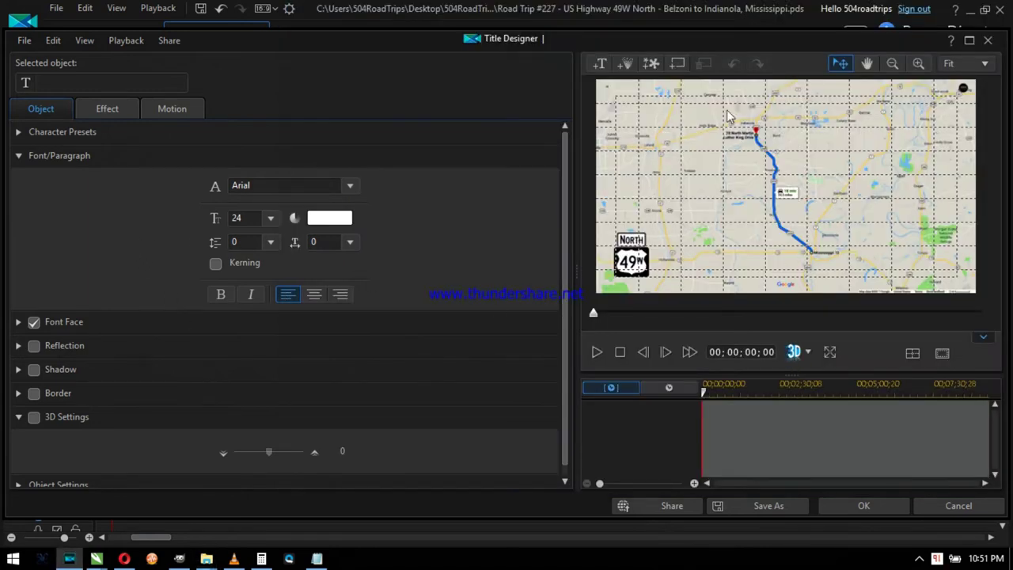
click(675, 64)
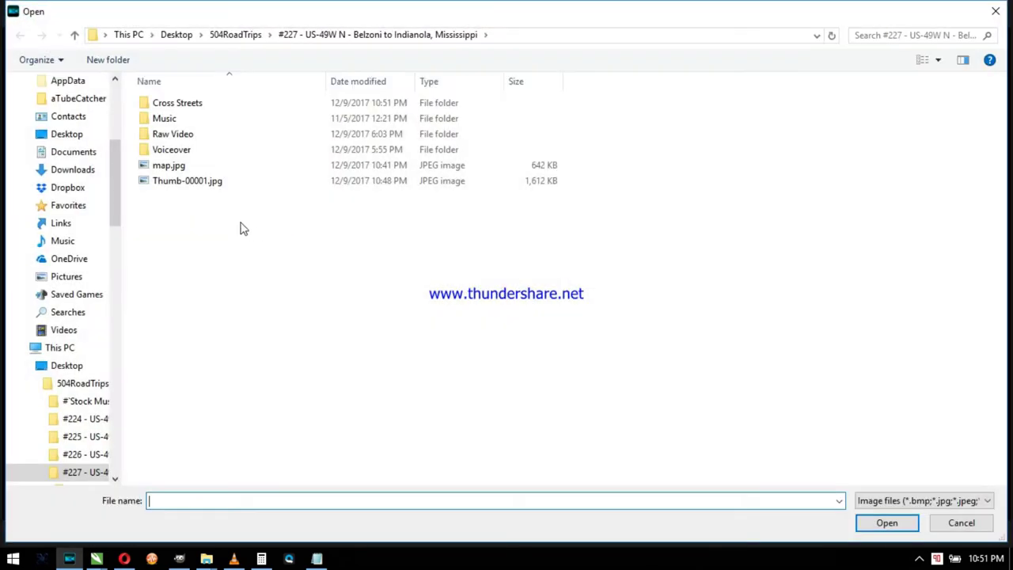
double_click(175, 106)
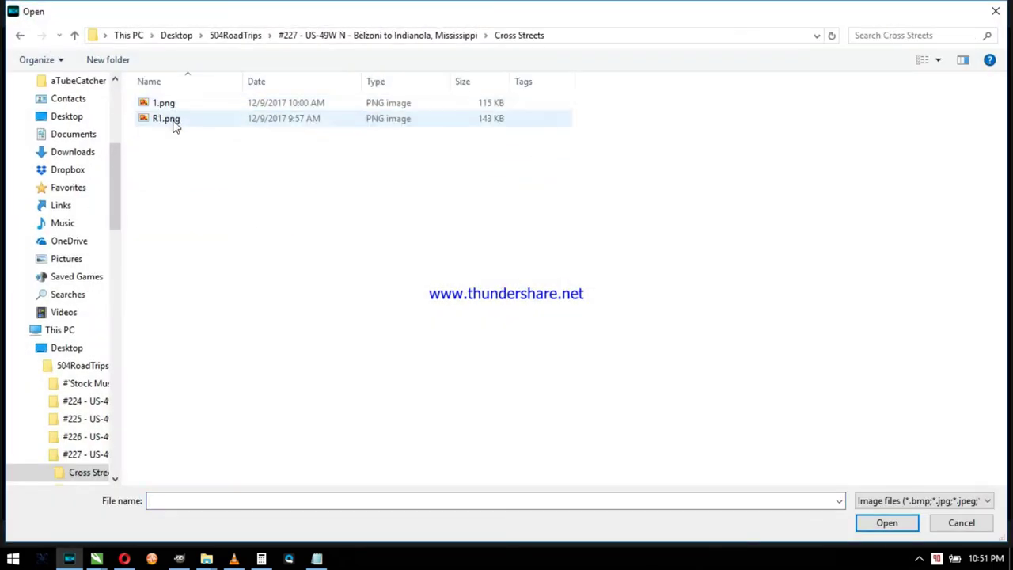
double_click(175, 123)
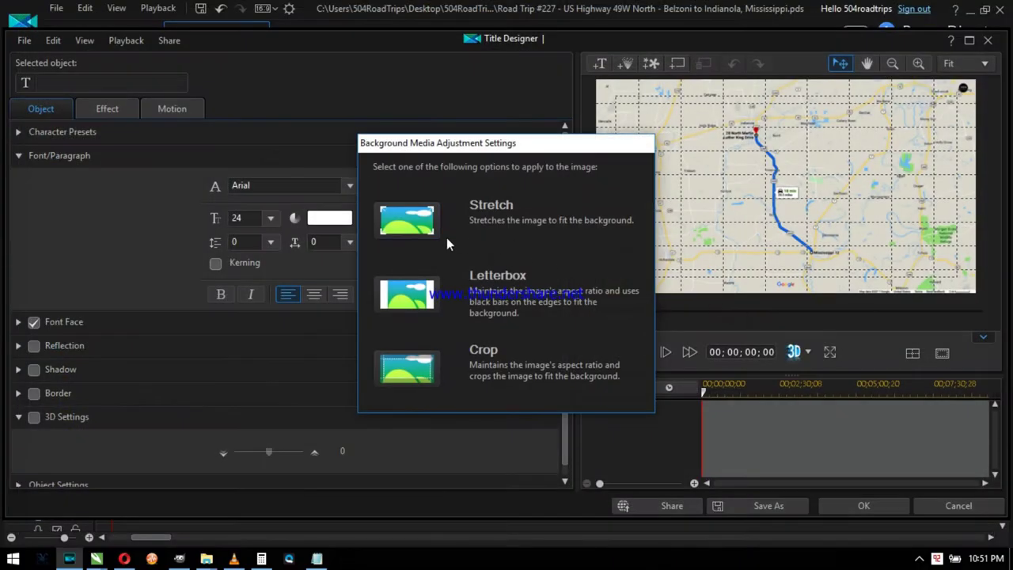
click(419, 238)
click(835, 505)
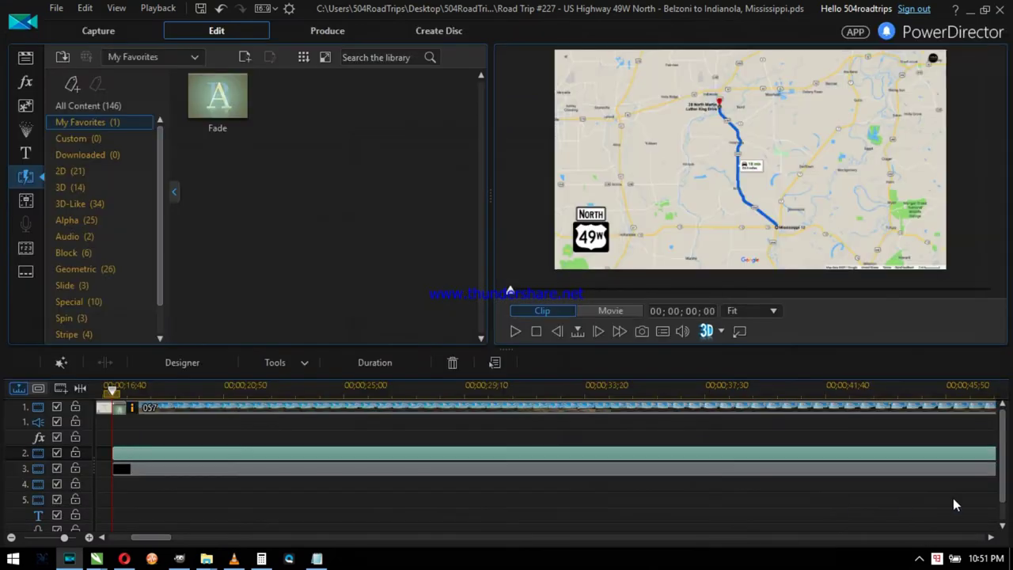
Step: Play the movie to the intersection at 00;00;21;59 and split the title on video track 2 there
key(space)
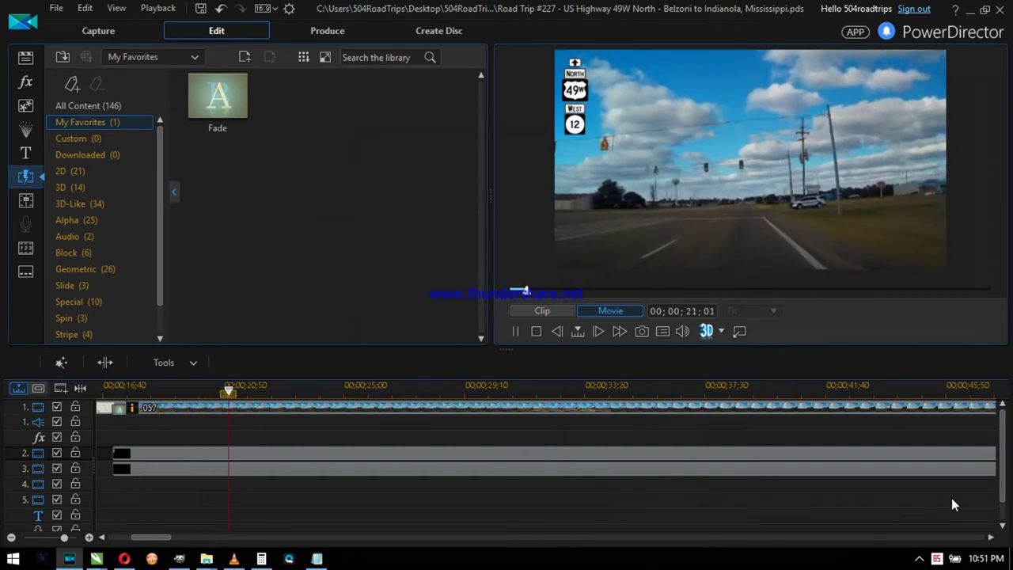
key(space)
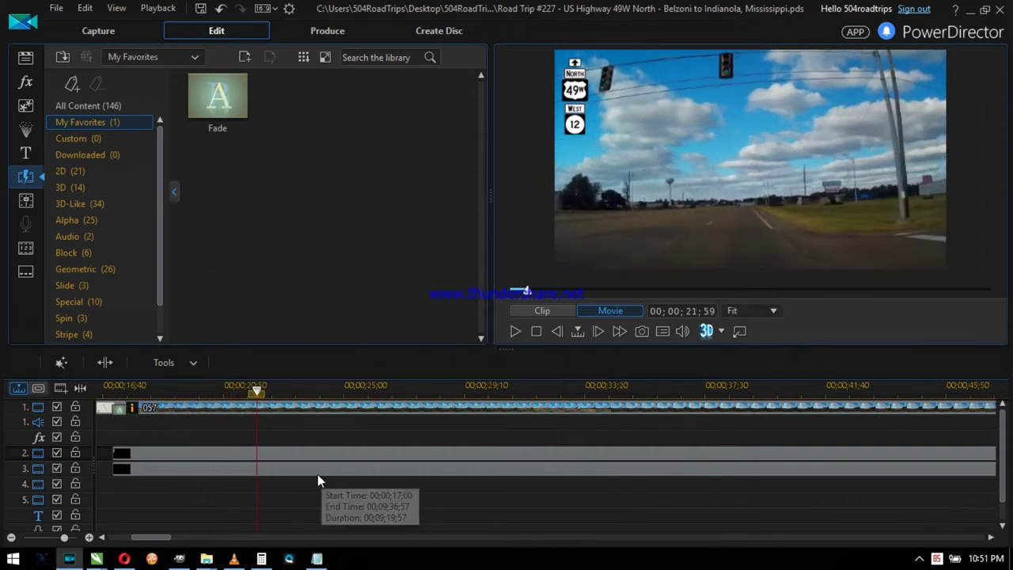
click(307, 453)
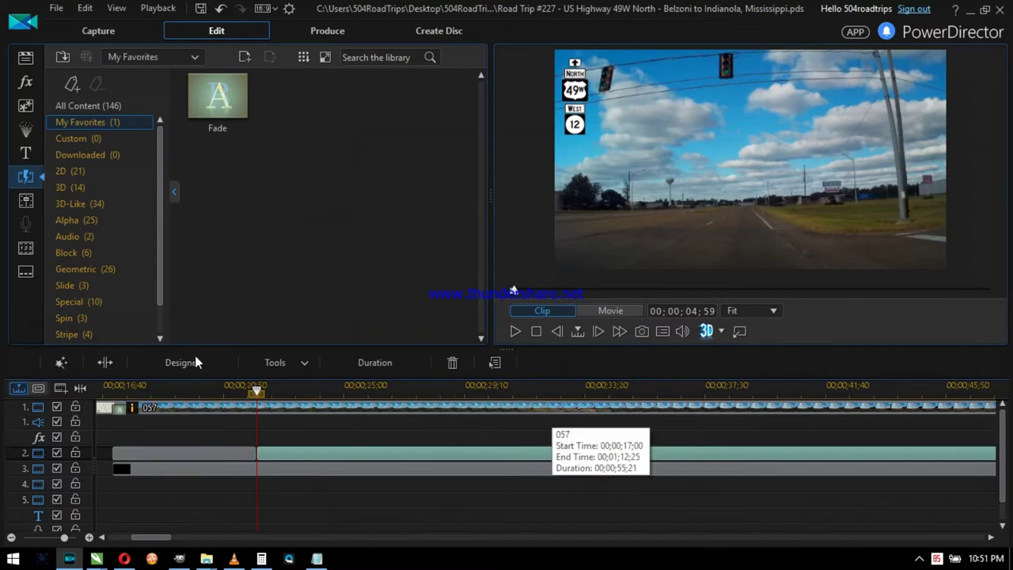
Step: In CorelDRAW's Route.cdr, delete the West banner and the route 12 shield below the 49W shield
mouse_move(96, 560)
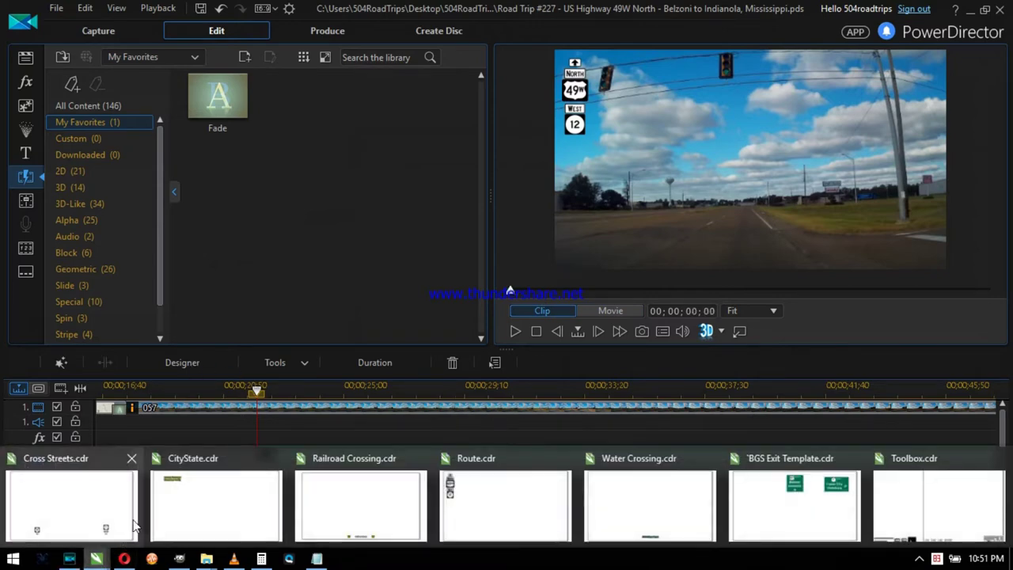
click(460, 515)
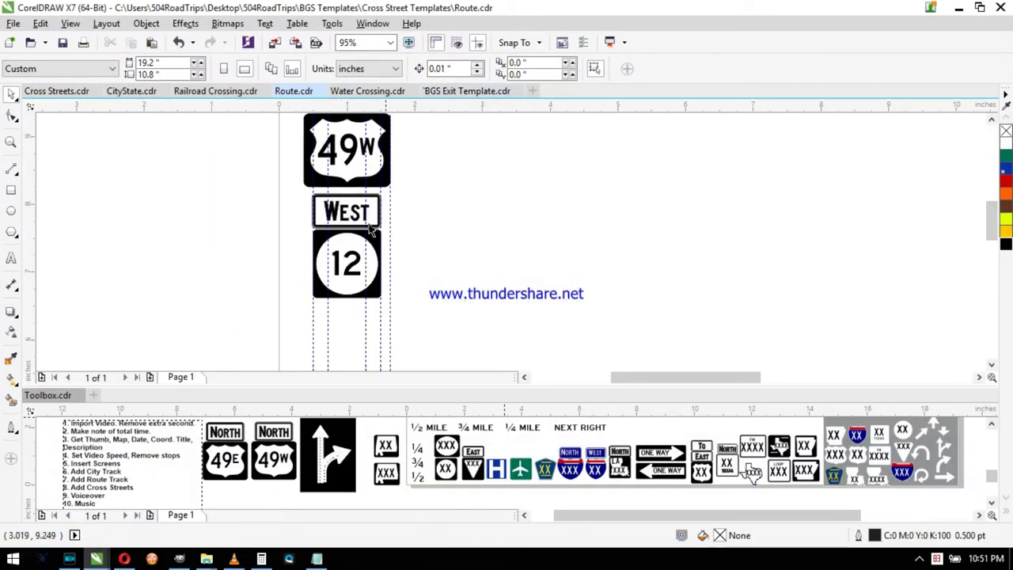
click(347, 269)
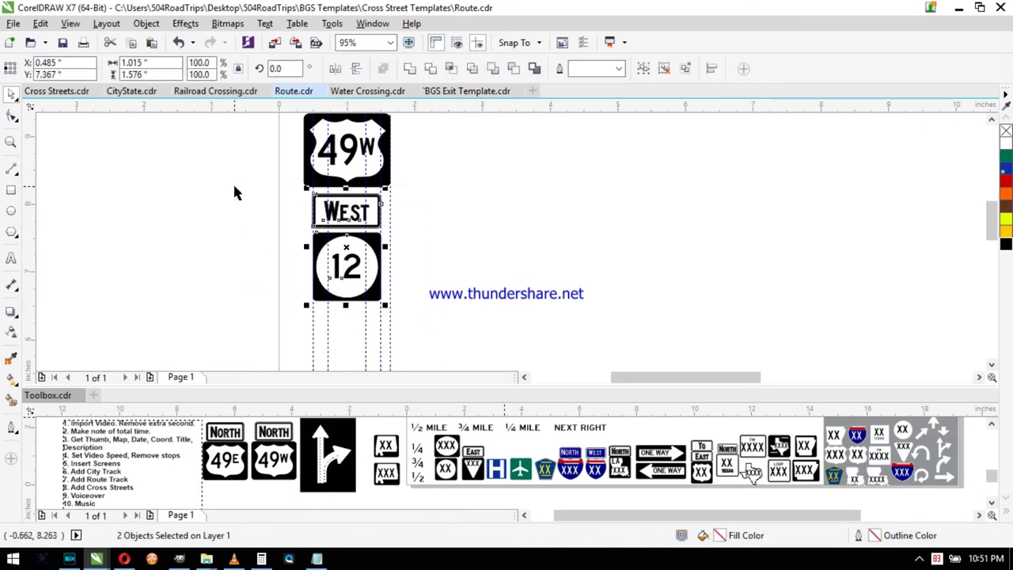
key(Delete)
Step: Export the route sign as R2.png into the #227 - US-49W N - Belzoni to Indianola, Mississippi Cross Streets folder
key(ctrl+e)
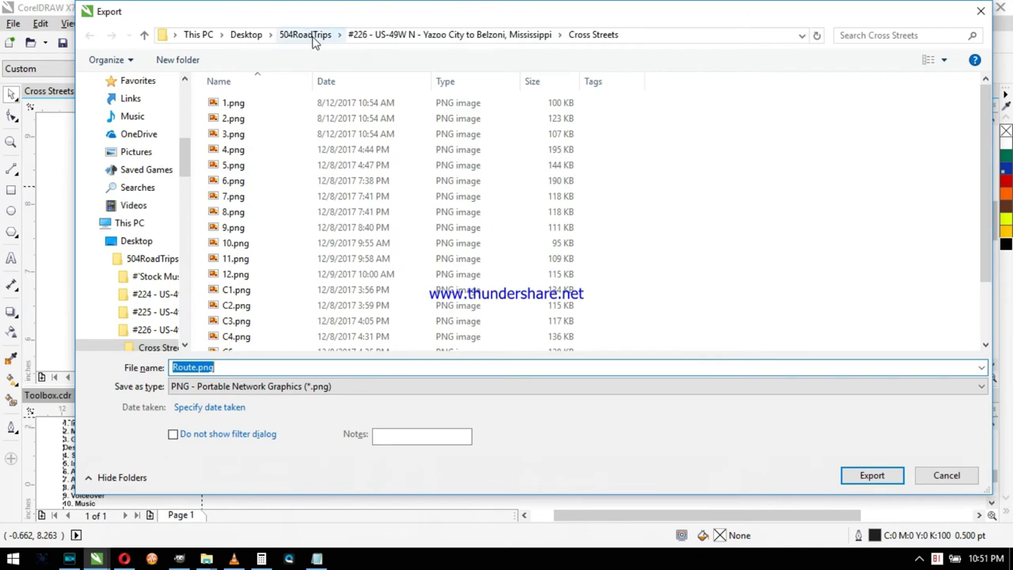
click(313, 36)
click(249, 168)
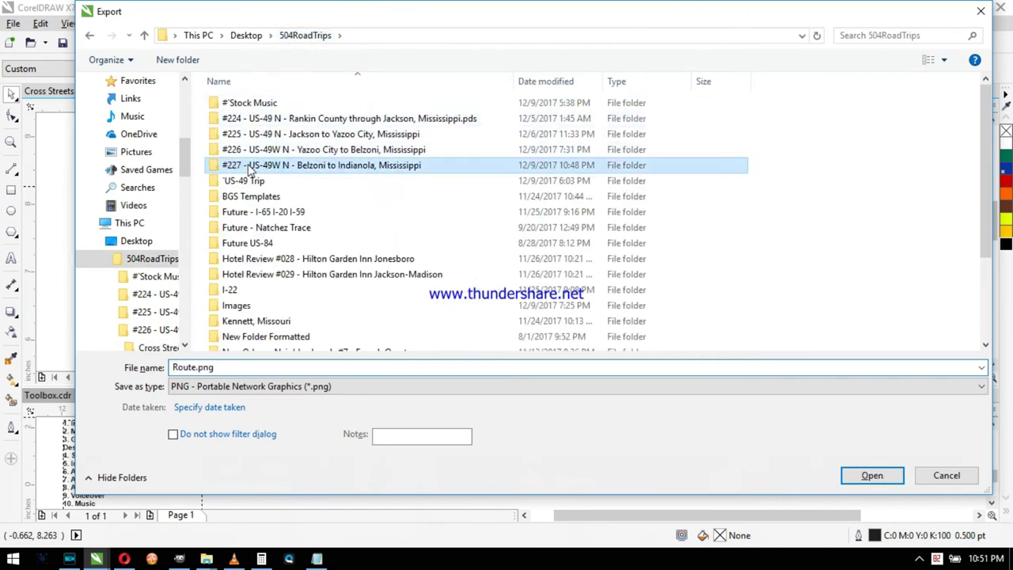
double_click(249, 168)
double_click(239, 105)
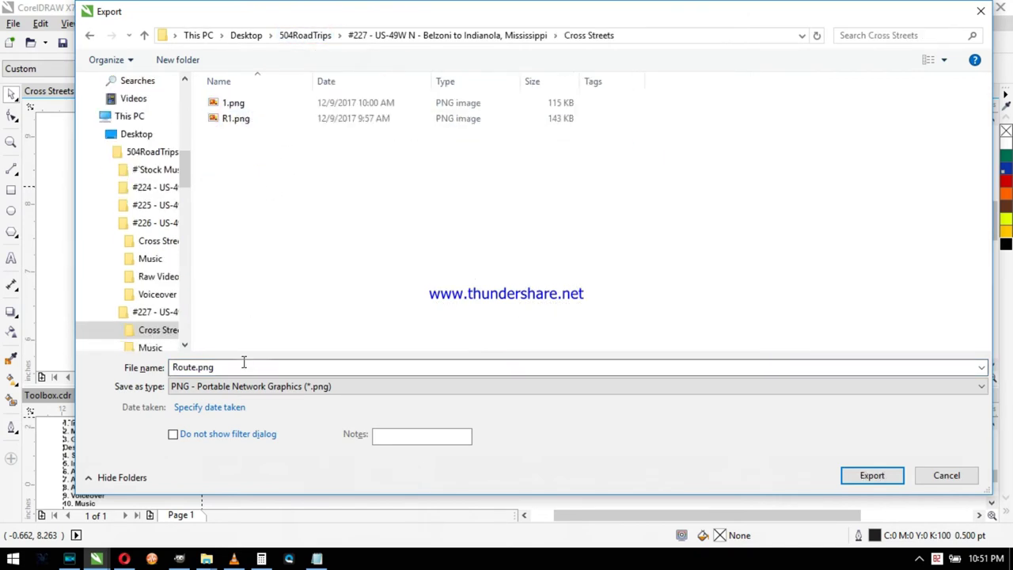
click(271, 364)
text(R2)
key(Return)
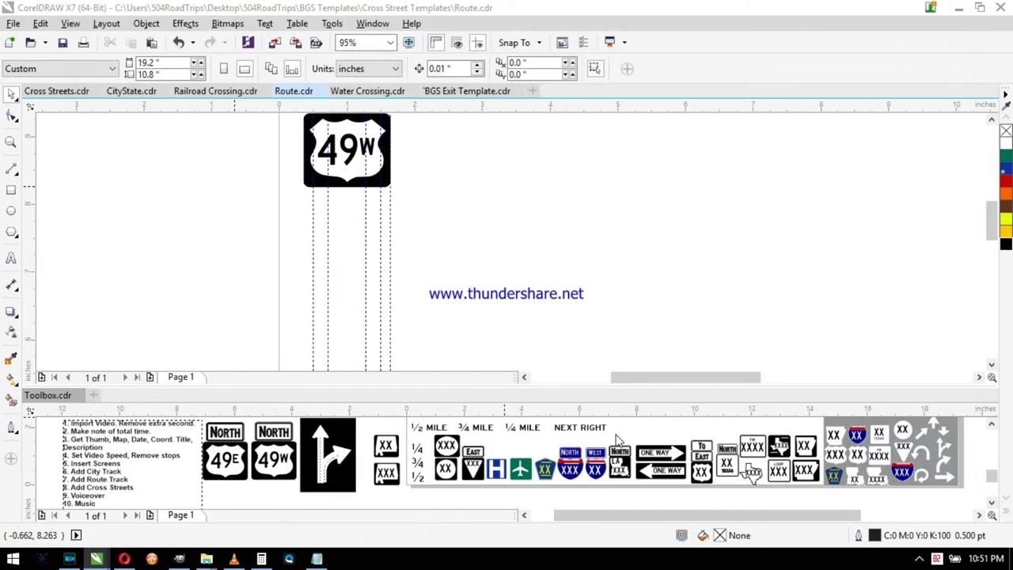
key(Return)
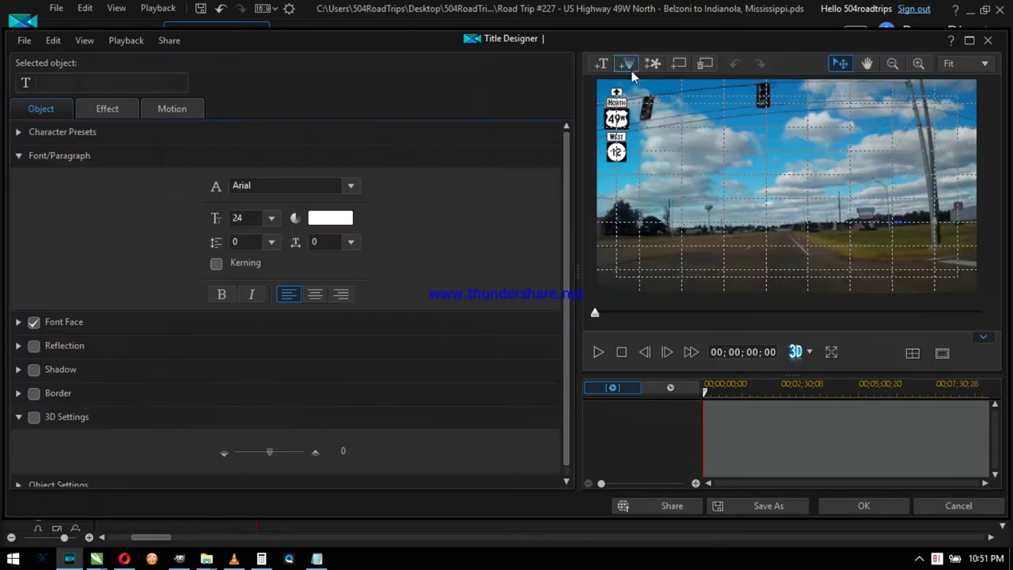
Step: In PowerDirector, set R2.png as the background of the track 2 title after the split and apply the design
click(675, 67)
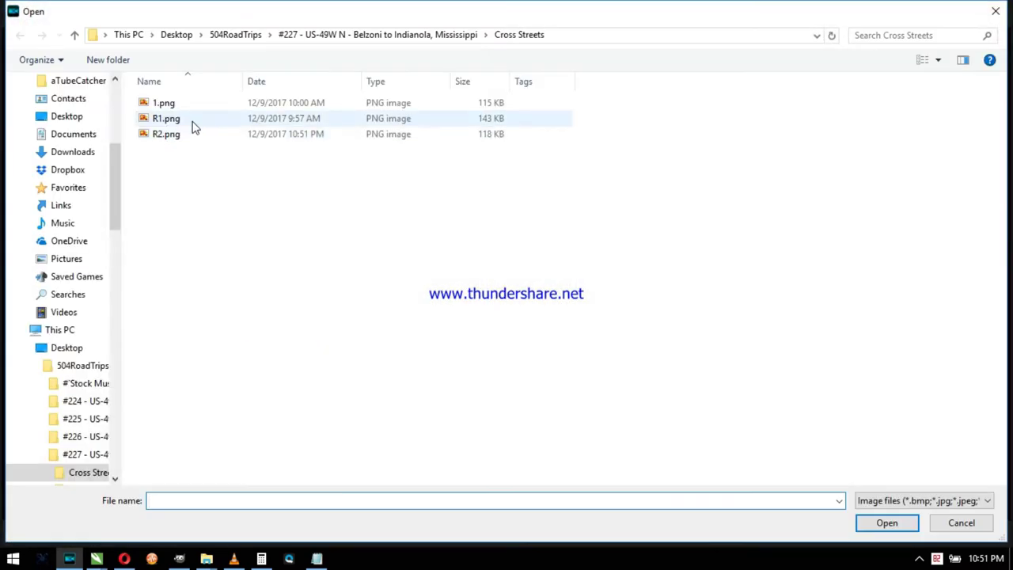
click(182, 135)
double_click(182, 134)
click(495, 285)
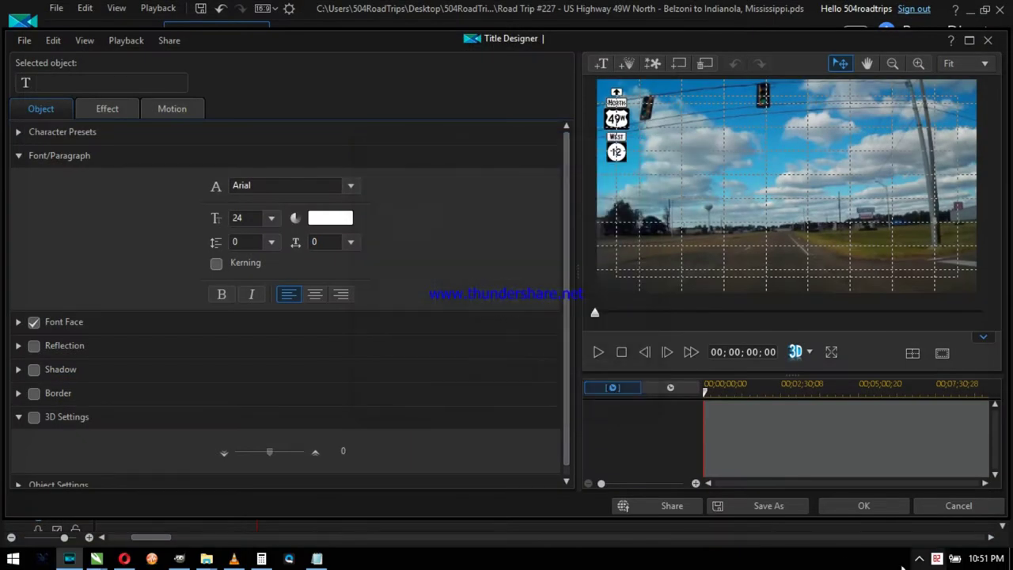
click(862, 507)
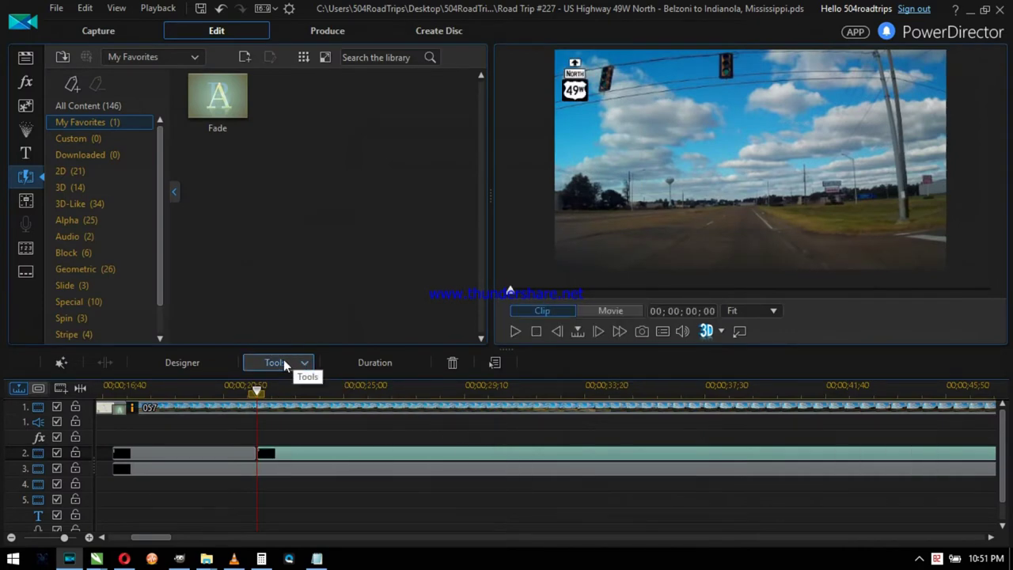
Step: Place the 6 BGS title template on video track 4 about two seconds before the track 2 split, with 1.png as its stretched background
click(25, 164)
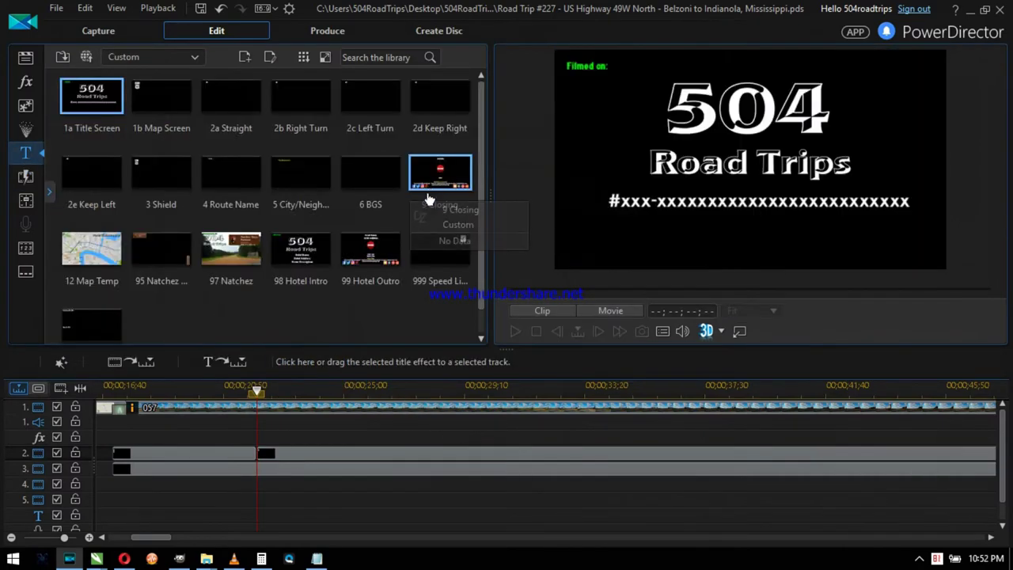
drag(383, 198, 199, 486)
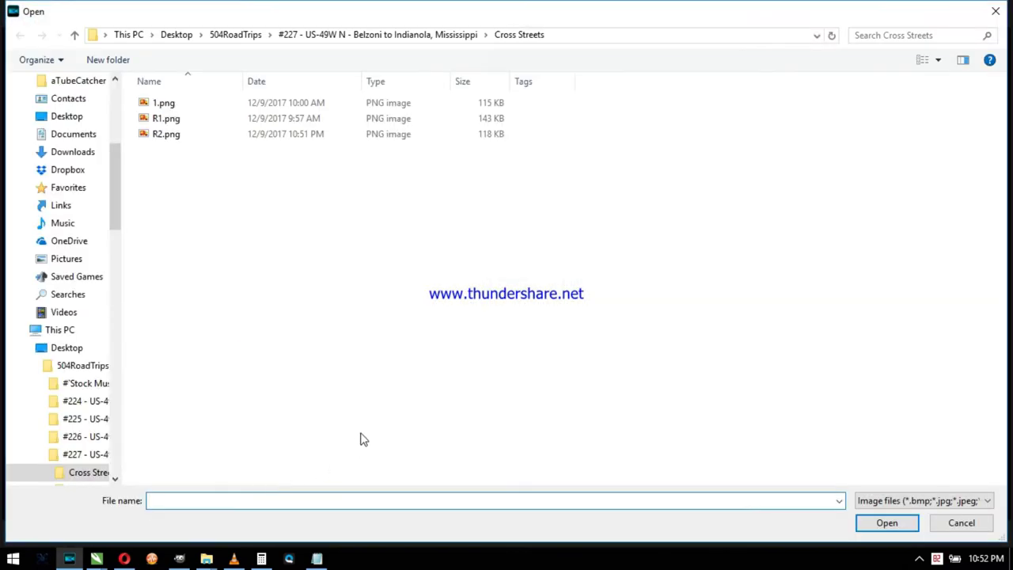
double_click(163, 102)
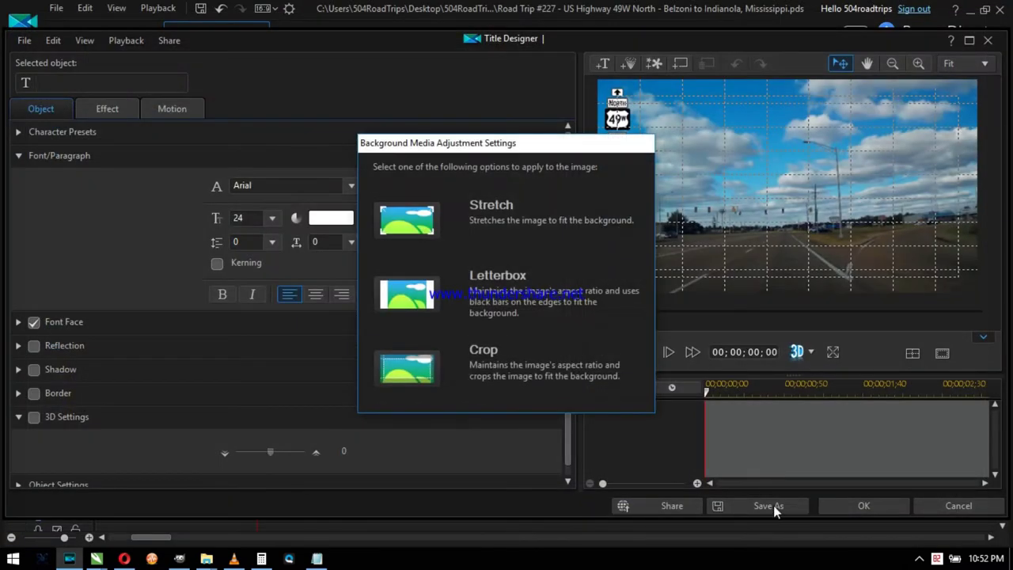
click(409, 231)
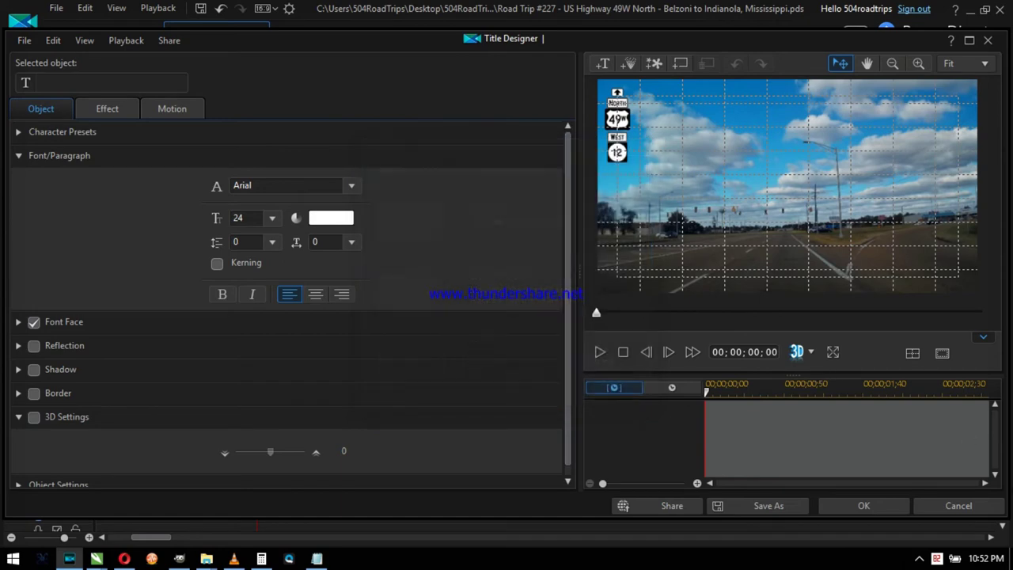
click(856, 505)
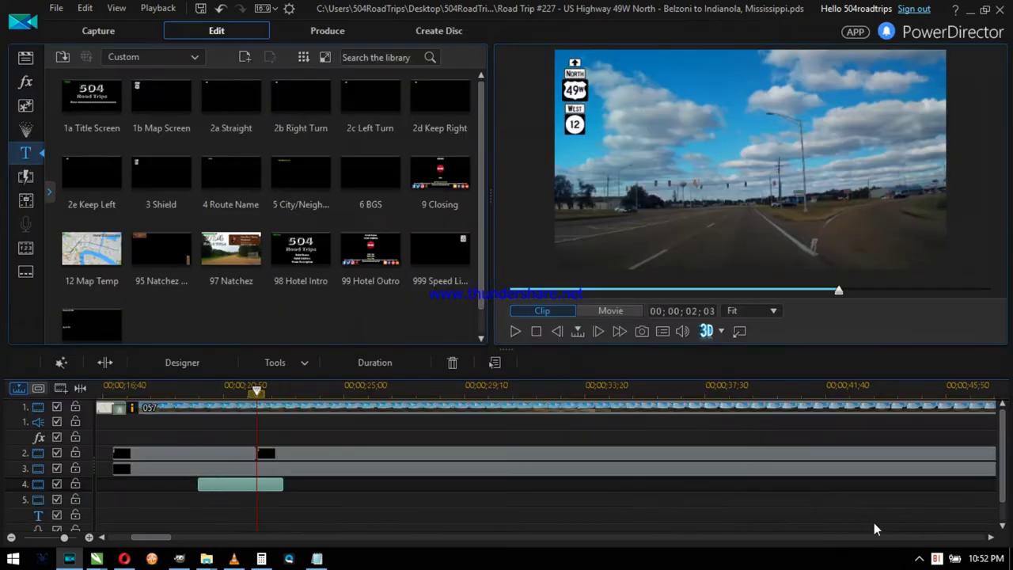
Step: Play back the movie from the track 2 split to the end of the cross-street title on video track 4
click(657, 520)
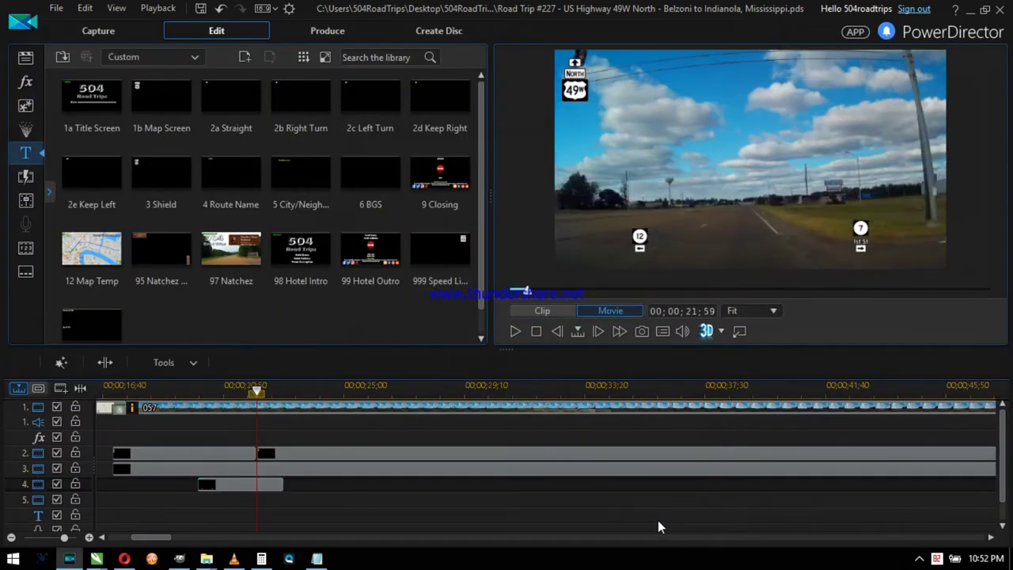
key(space)
key(space)
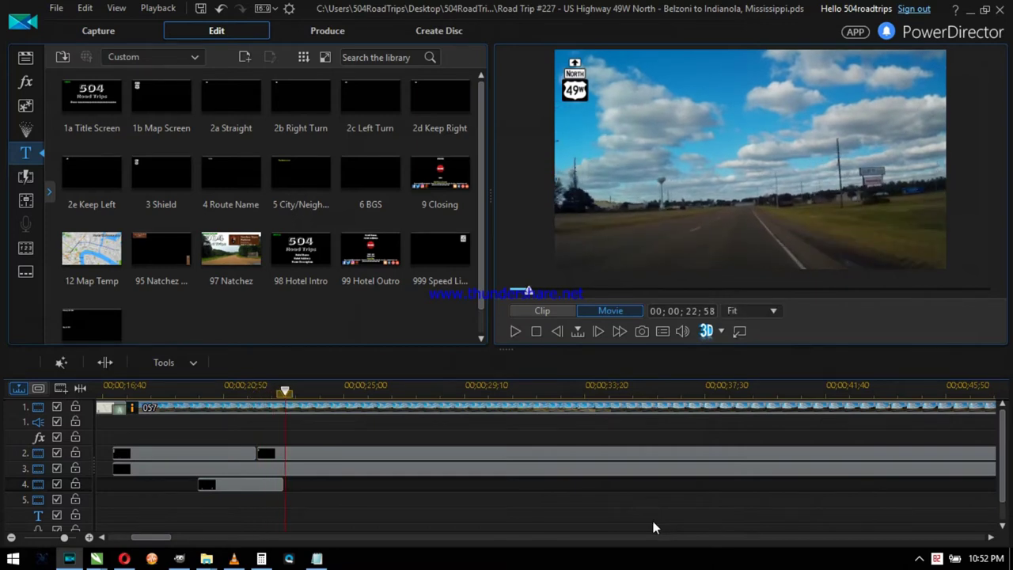
Step: Shift the cross-street title on video track 4 about a quarter second earlier and play the movie to the roadside Speed Limit 55 sign
click(255, 485)
drag(257, 487, 250, 487)
click(175, 389)
click(178, 406)
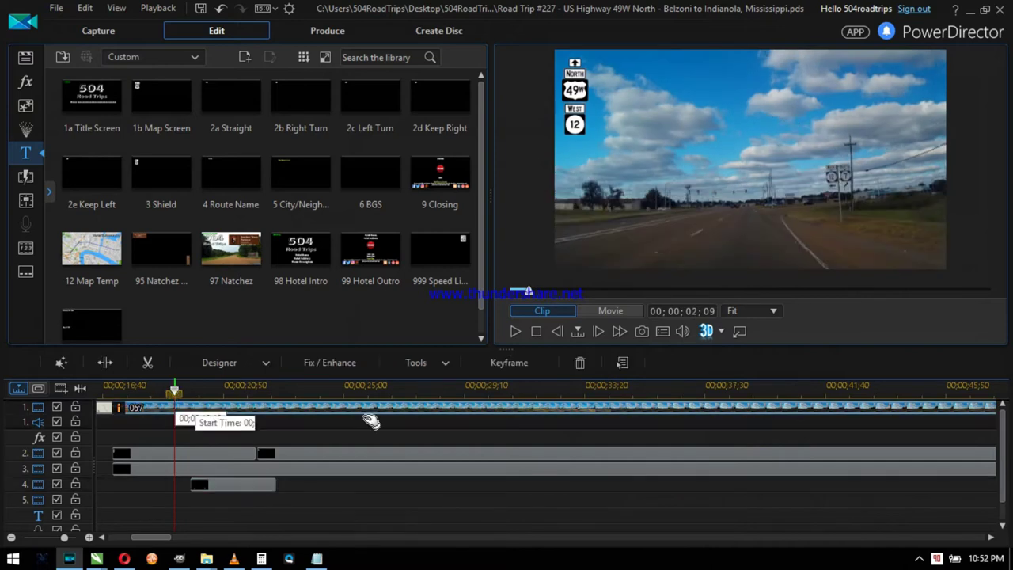
click(377, 422)
key(space)
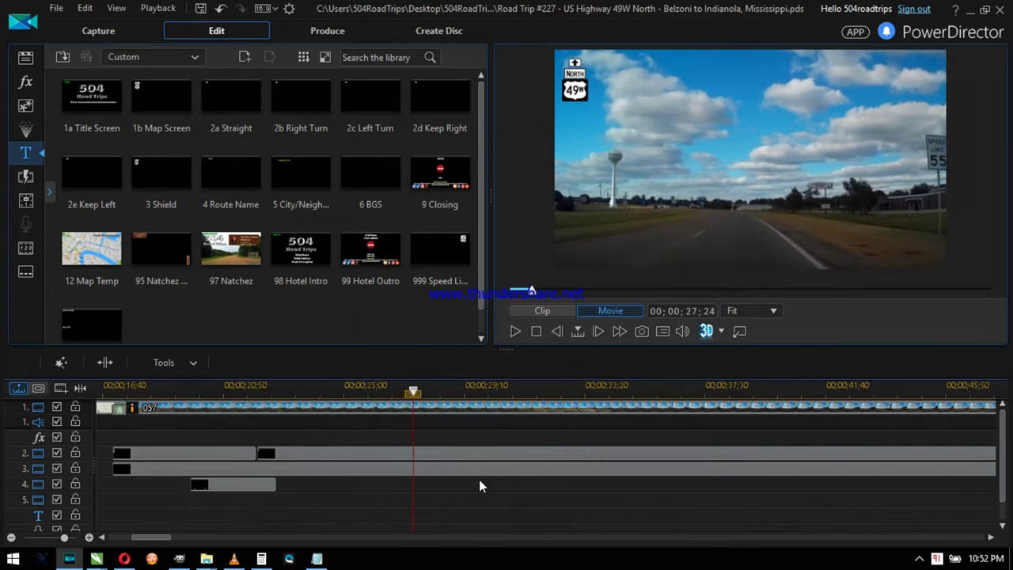
Step: Place the 999 Speed Limit title on video track 4 at the roadside 55 sign and set its duration to 5 seconds
drag(450, 254, 449, 397)
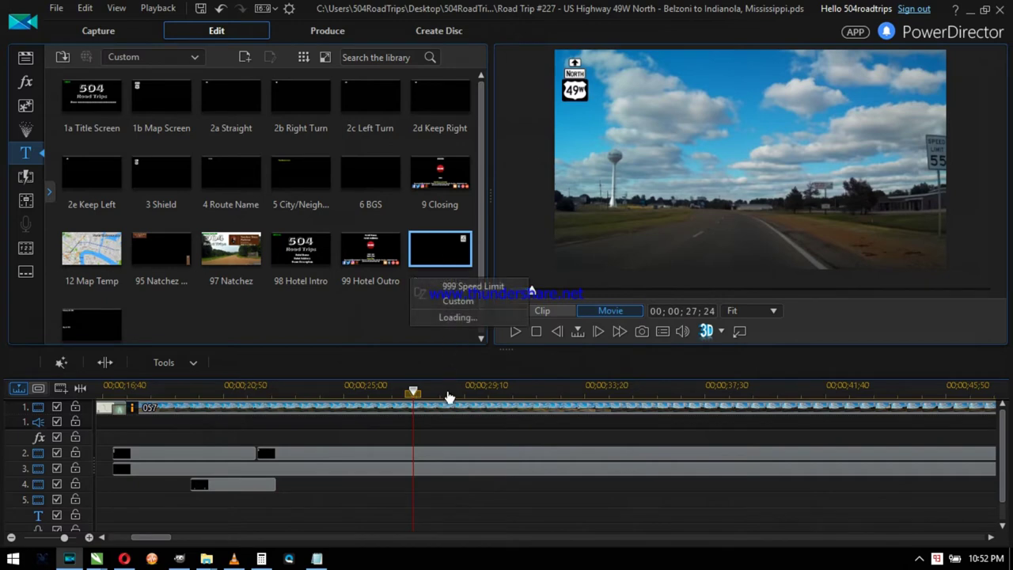
drag(417, 495, 418, 483)
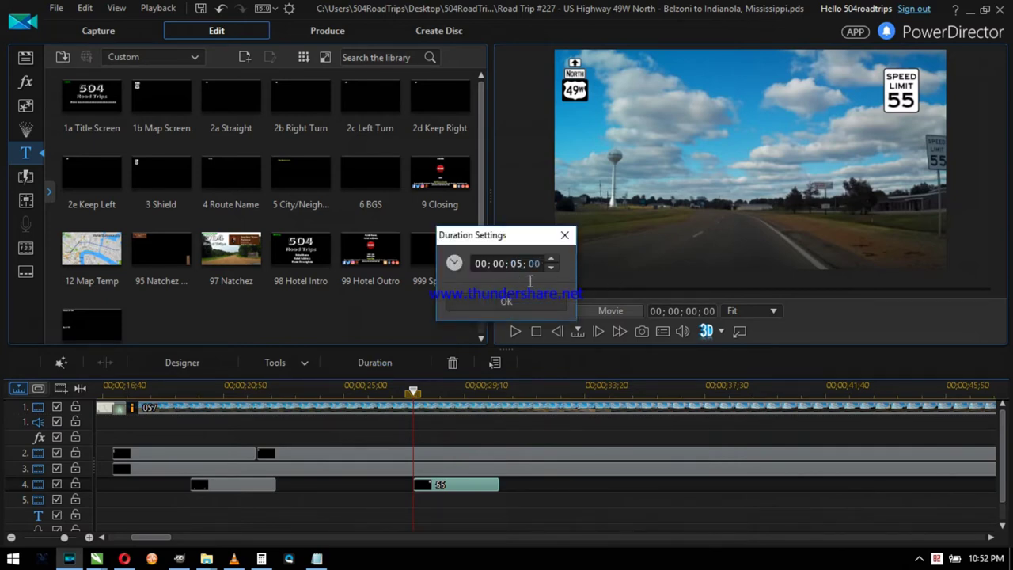
click(530, 304)
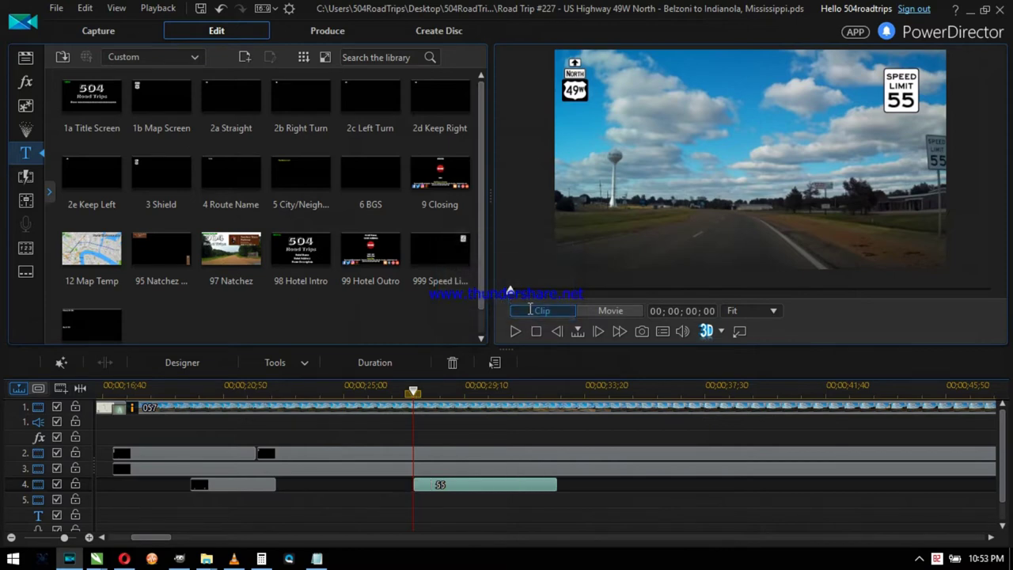
Step: Play the movie on to the roadside Speed Limit 65 sign and place another 999 Speed Limit title there on video track 4
key(space)
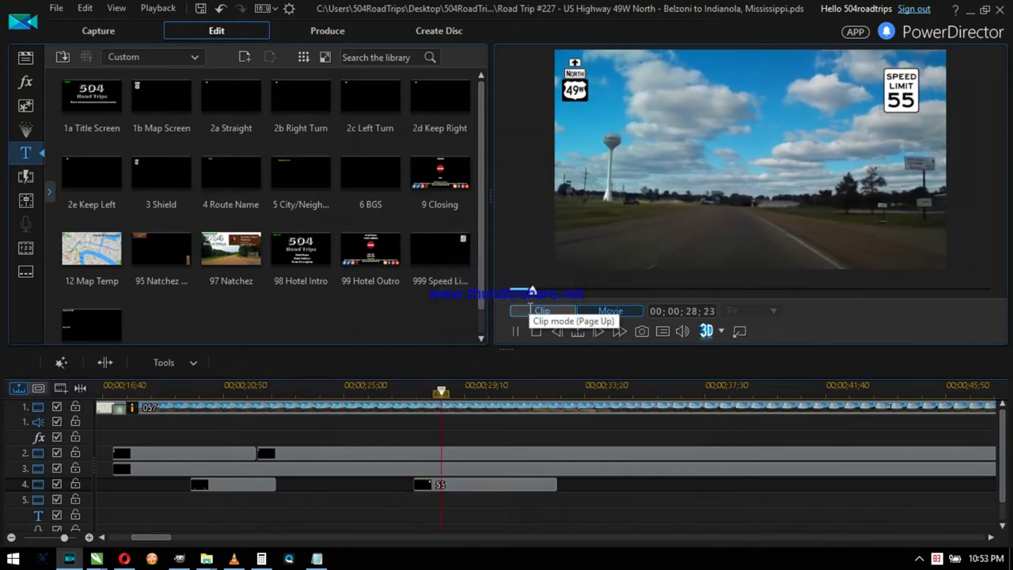
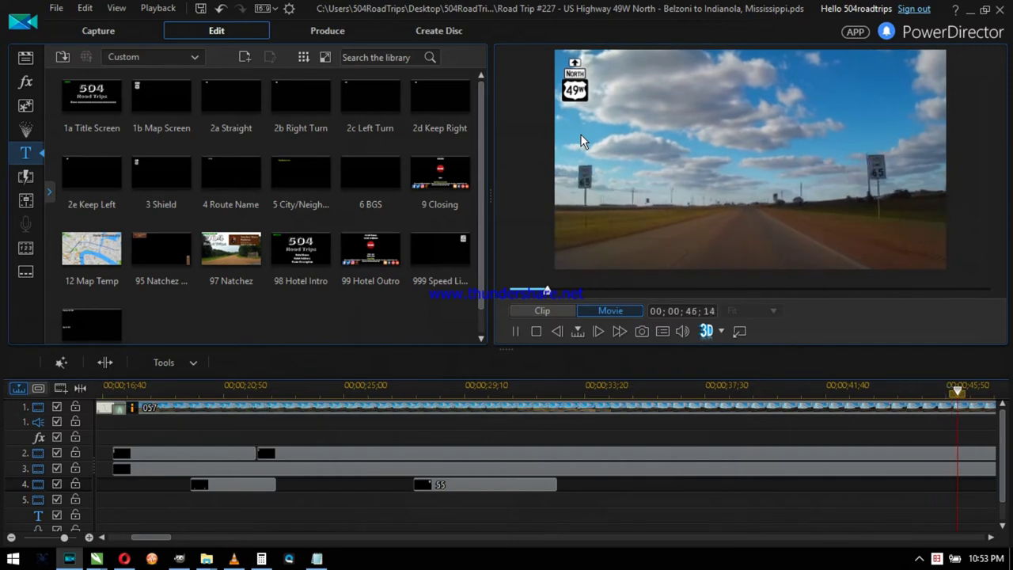
key(space)
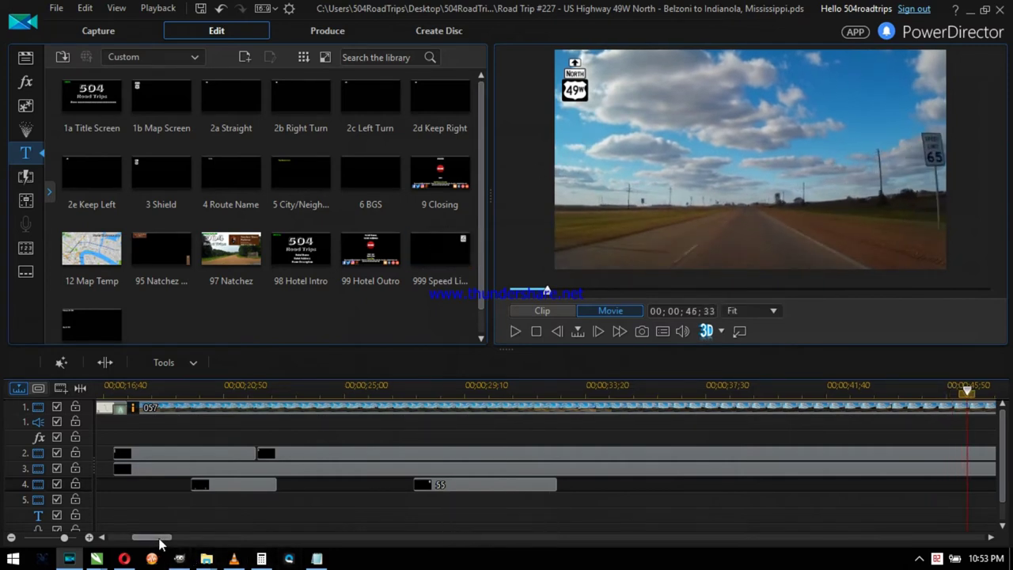
drag(158, 538, 182, 538)
drag(441, 249, 481, 484)
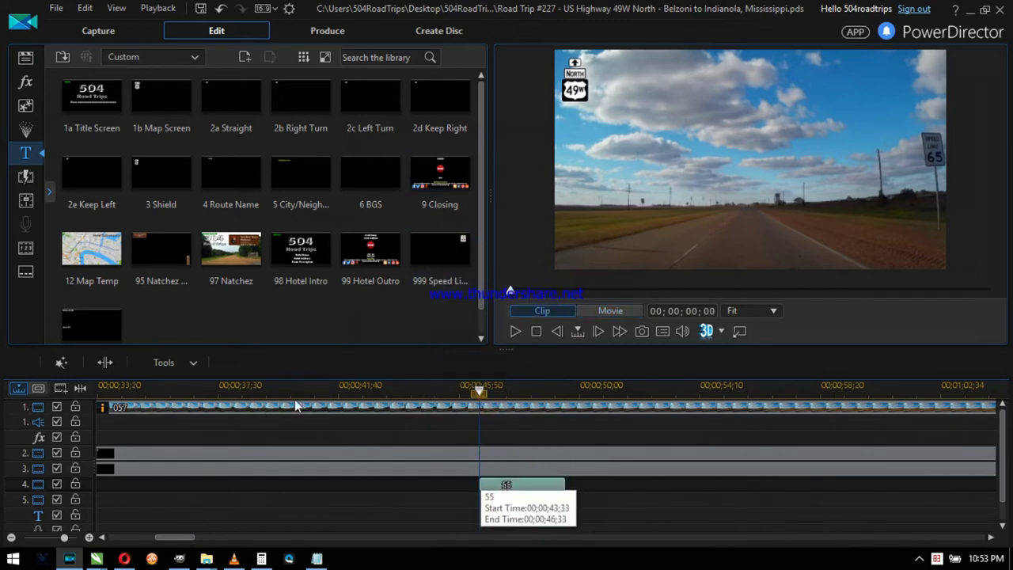
Step: Extend the duration of the speed limit 55 title on track 4 and change its sign text to 65
click(368, 361)
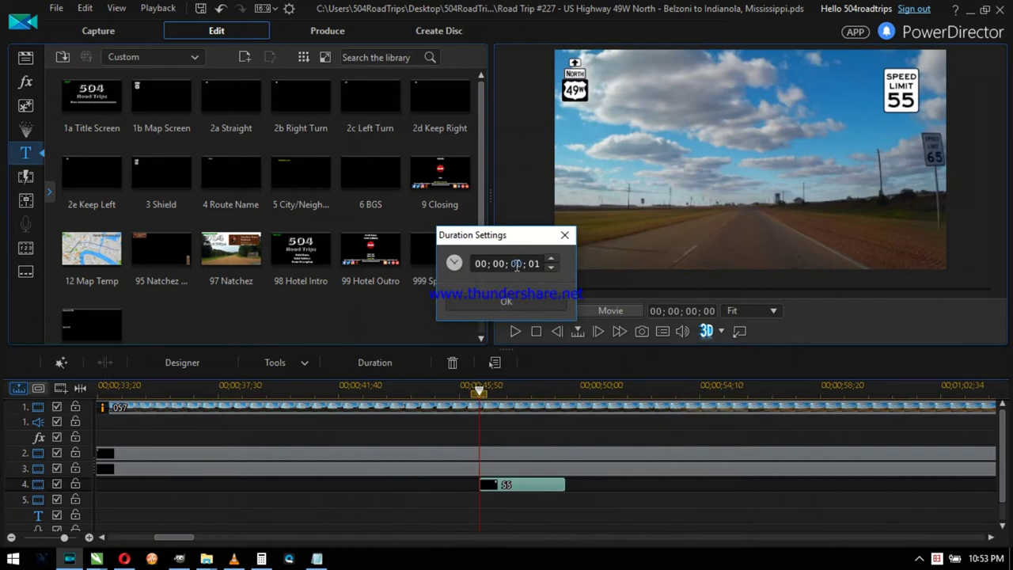
click(506, 302)
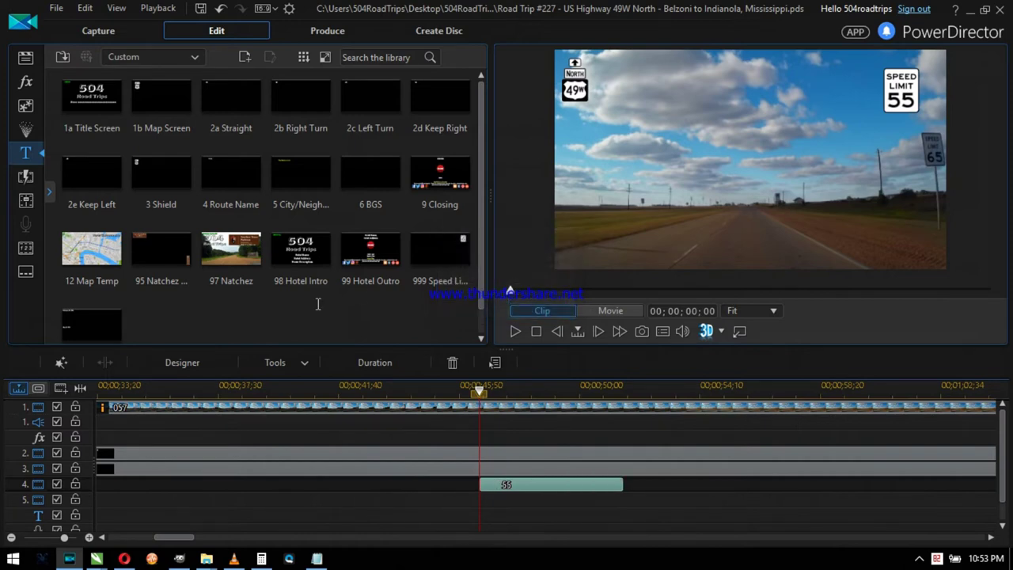
click(183, 363)
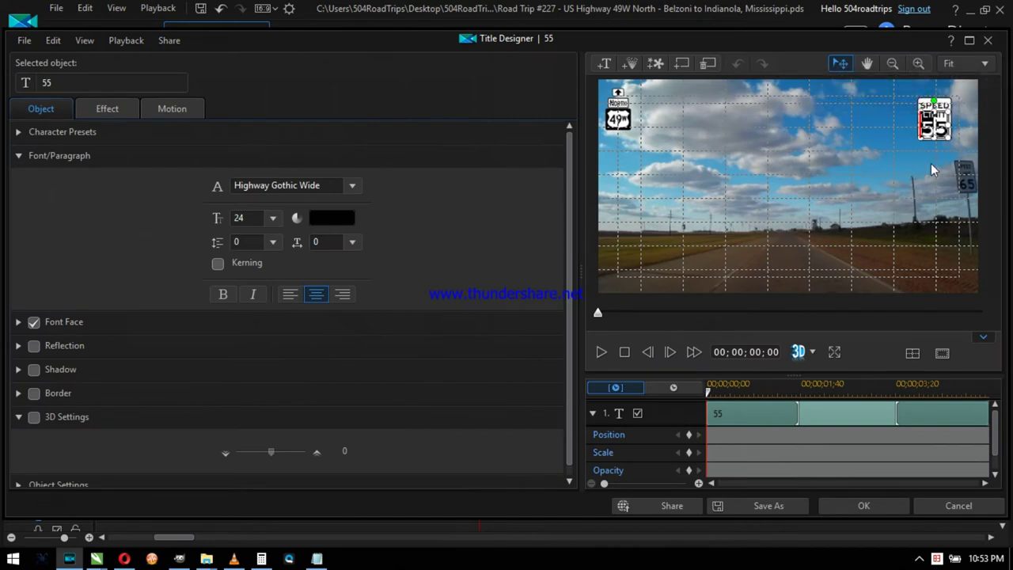
click(864, 506)
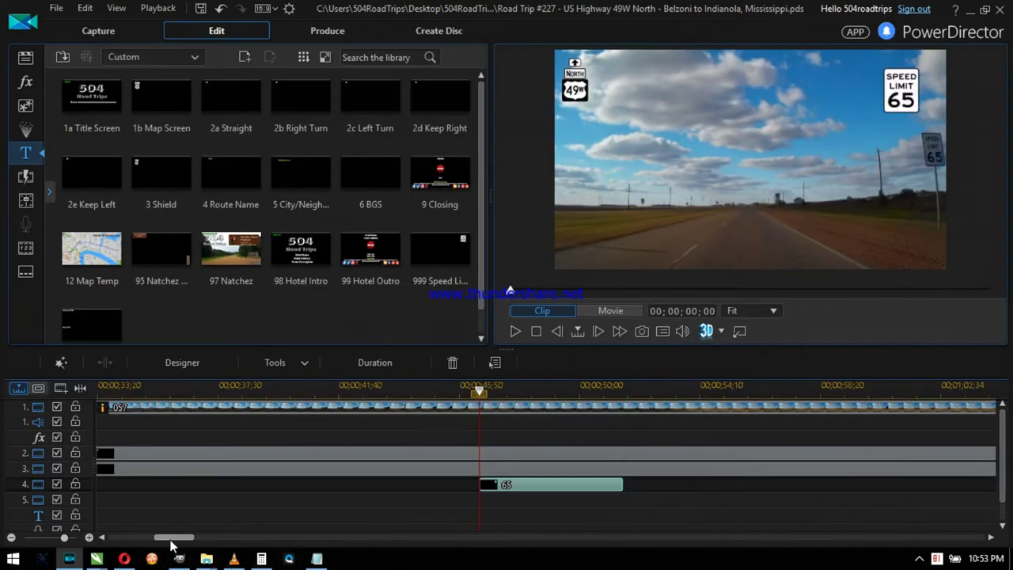
drag(170, 541, 182, 542)
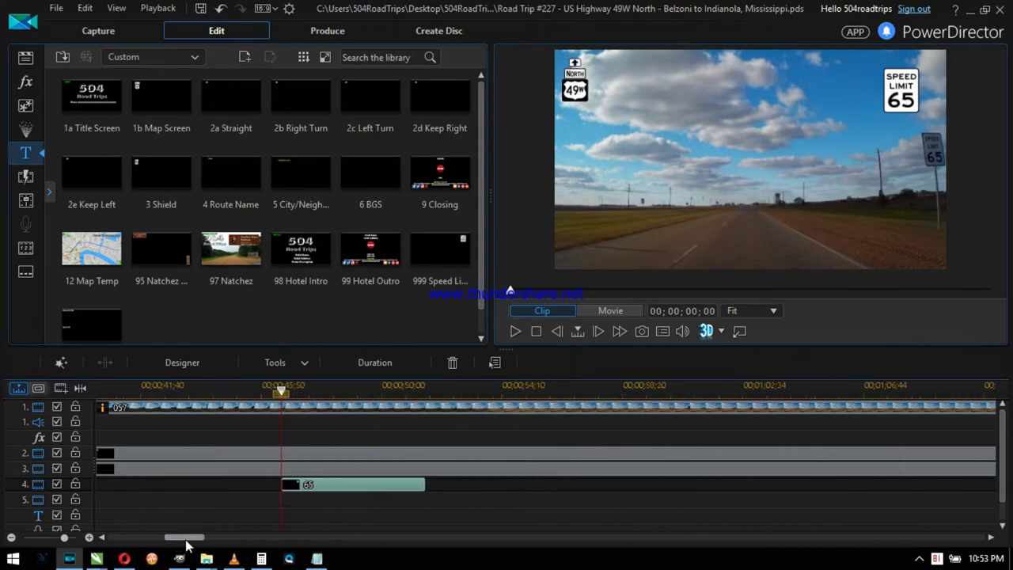
Step: Switch to Google Maps, clear the pinned coordinates, and locate the junction of US 49W and 1st St in Belzoni
click(126, 559)
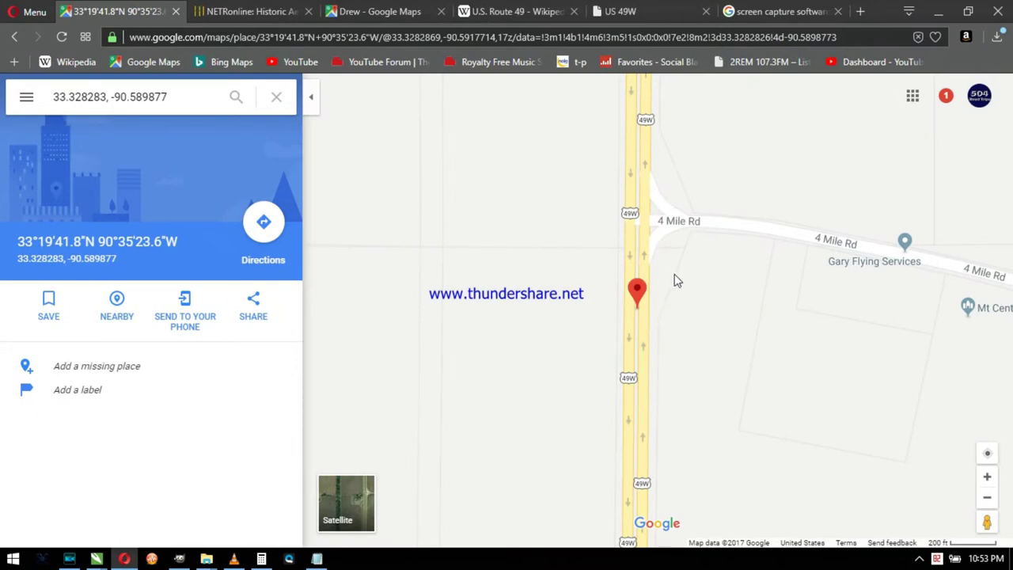
scroll(677, 280, down, 2)
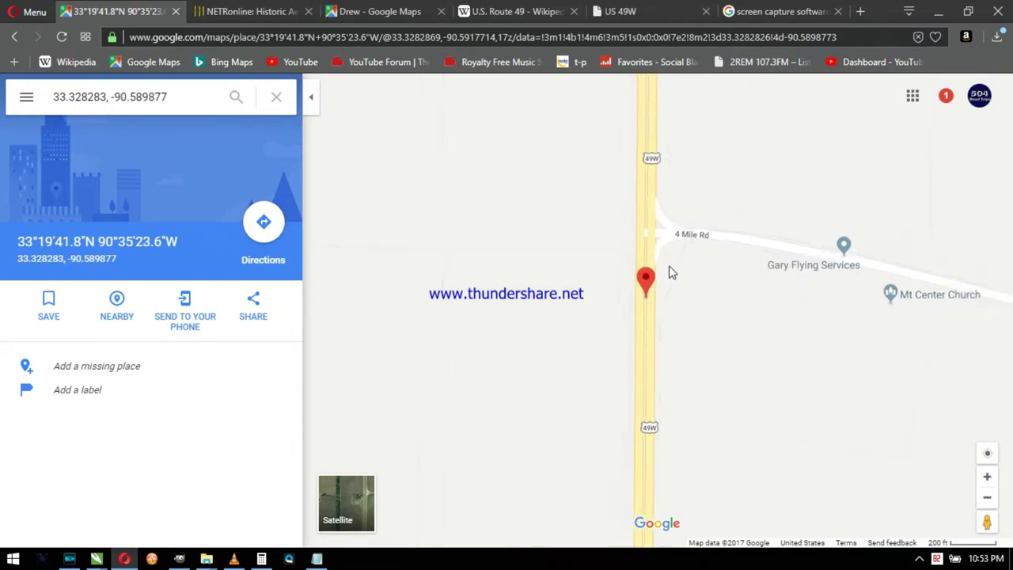
click(319, 108)
scroll(514, 256, down, 5)
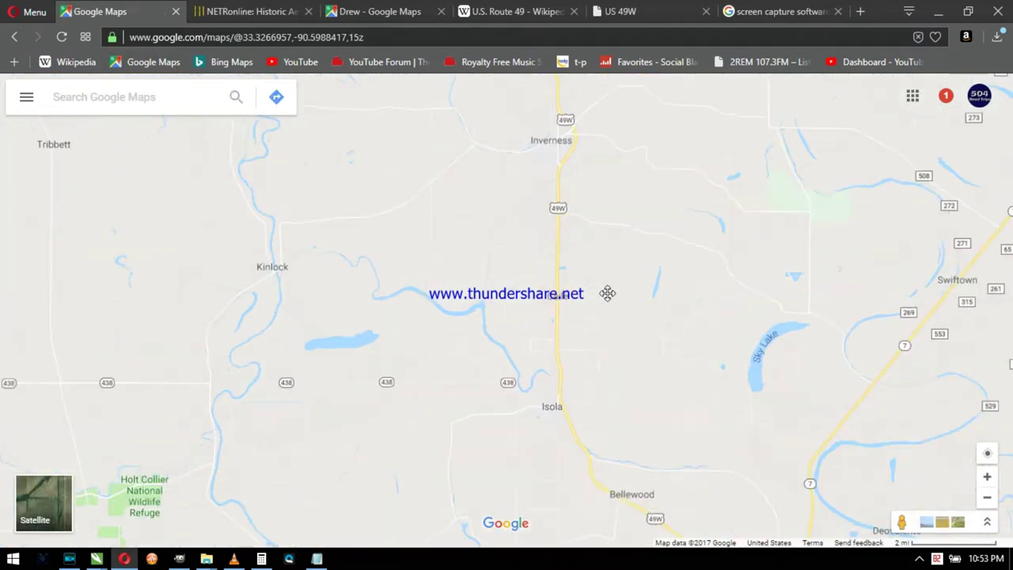
drag(608, 294, 605, 190)
drag(722, 345, 564, 216)
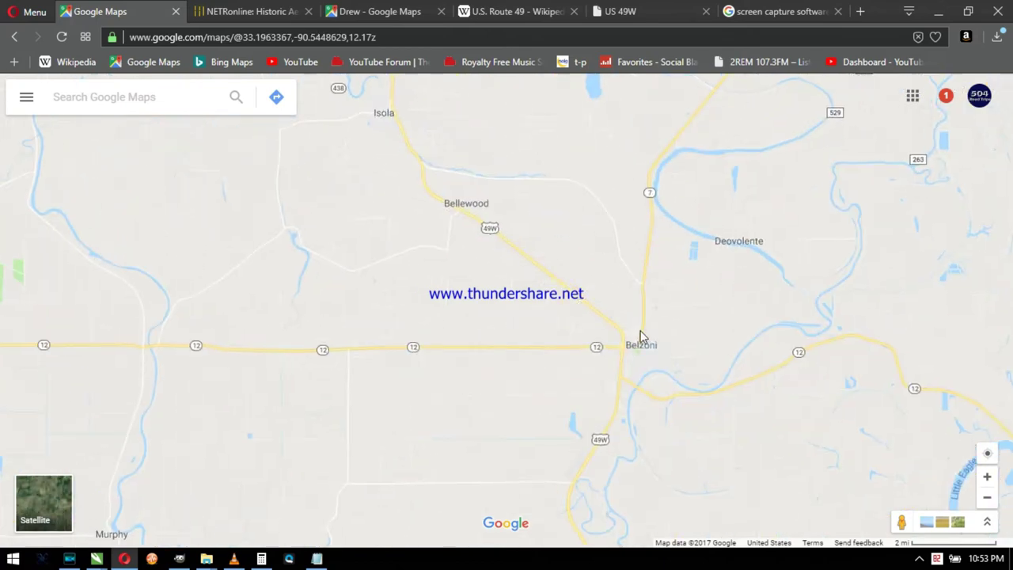
scroll(640, 334, up, 3)
scroll(574, 286, up, 4)
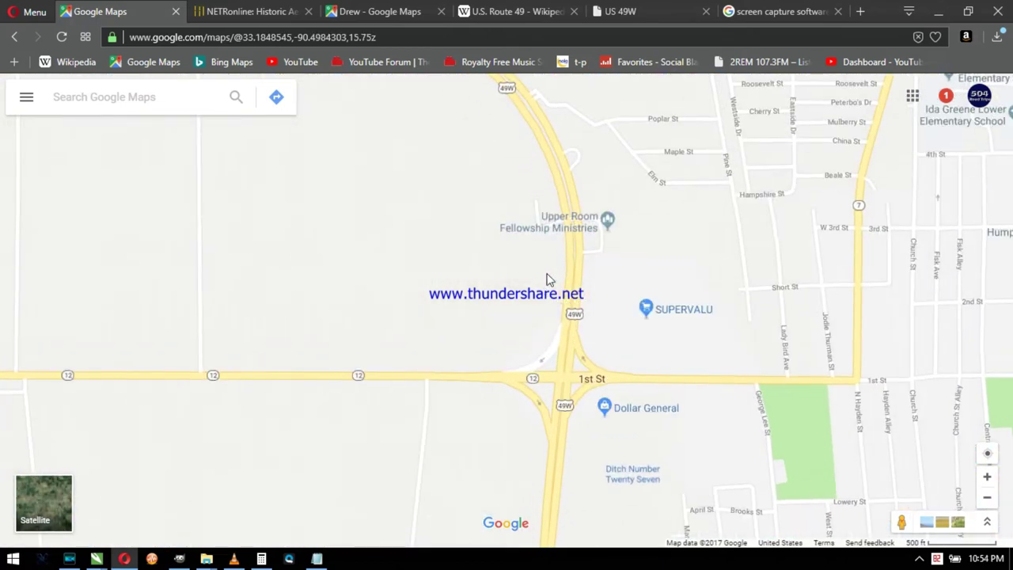
Step: Follow US 49W on the map northwest from Belzoni to its junction with Old US Hwy 49W
drag(412, 221, 695, 425)
drag(398, 201, 642, 443)
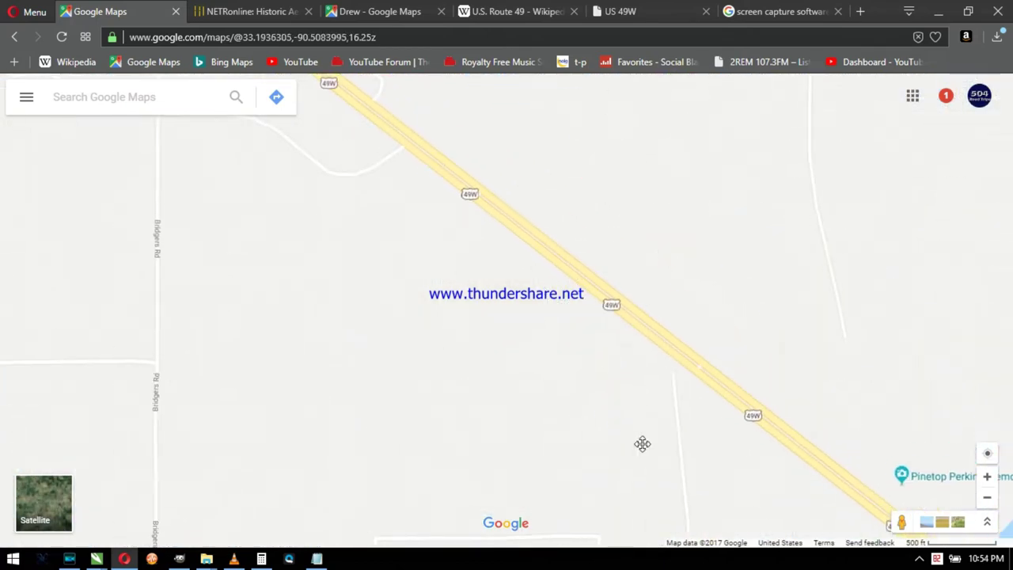
drag(408, 269, 554, 416)
drag(357, 219, 558, 452)
drag(430, 305, 454, 323)
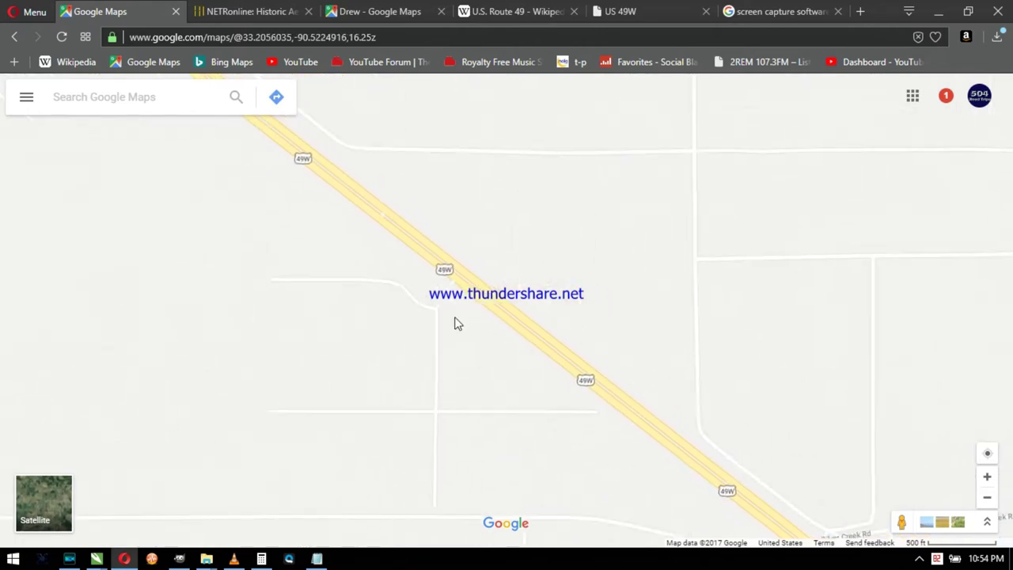
drag(344, 307, 599, 466)
drag(345, 175, 615, 505)
drag(276, 260, 601, 499)
drag(470, 364, 744, 490)
drag(269, 254, 672, 480)
drag(390, 295, 480, 407)
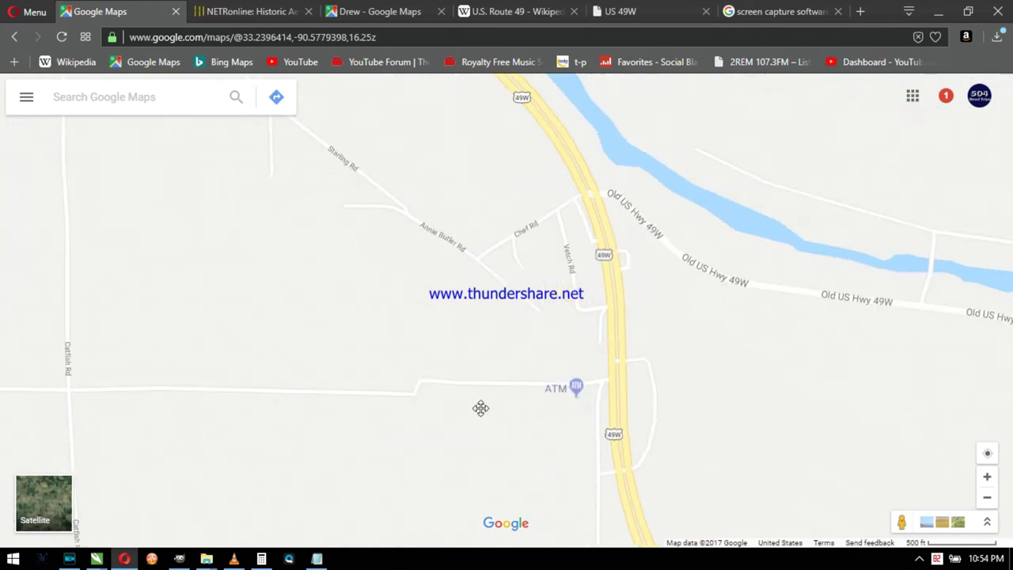
drag(466, 267, 501, 351)
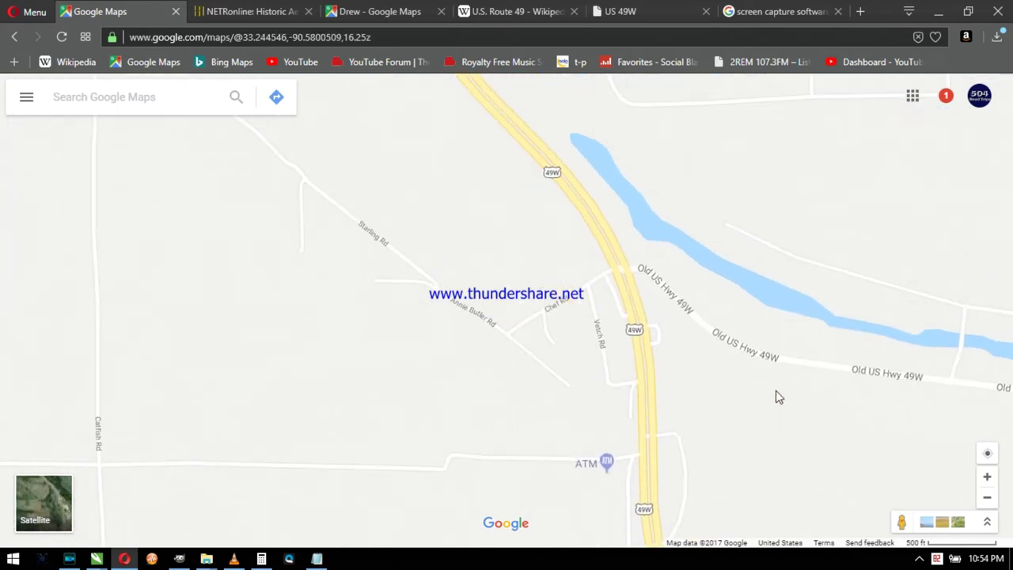
Step: Trace Old US Hwy 49W on the map from its US 49W junction east and south to Highway 7
scroll(777, 392, down, 1)
drag(863, 438, 325, 206)
scroll(480, 228, down, 1)
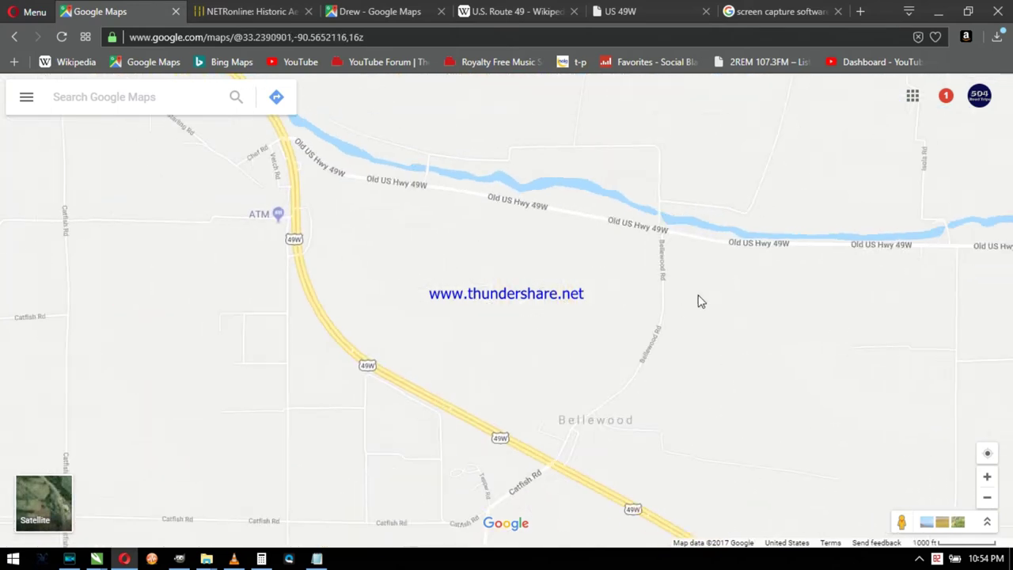
scroll(699, 301, down, 1)
drag(872, 351, 372, 187)
scroll(467, 224, down, 1)
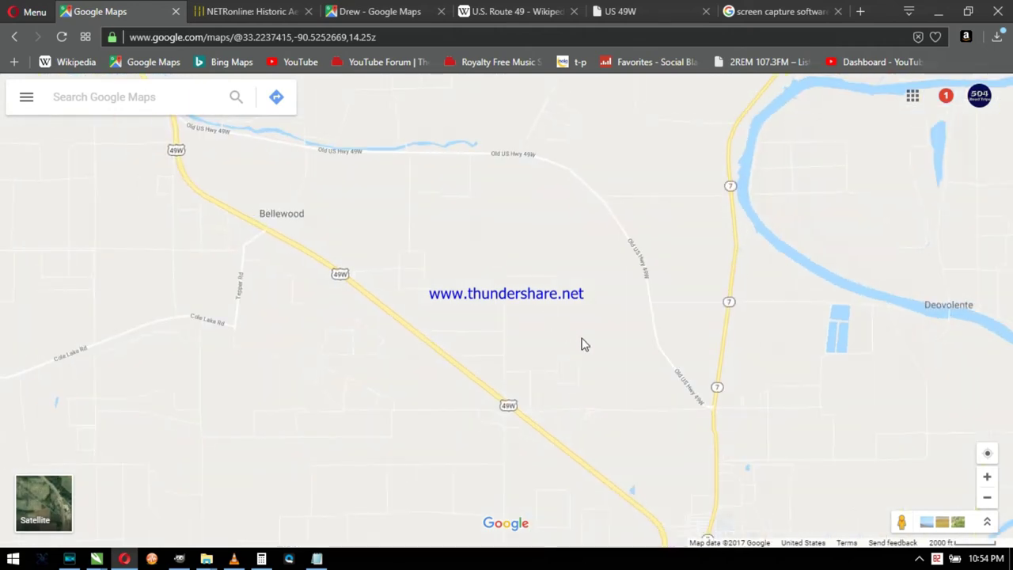
drag(572, 311, 515, 196)
Step: Follow US 49W on the map from Bellewood north through Isola to Caile
drag(590, 363, 647, 371)
drag(513, 257, 697, 348)
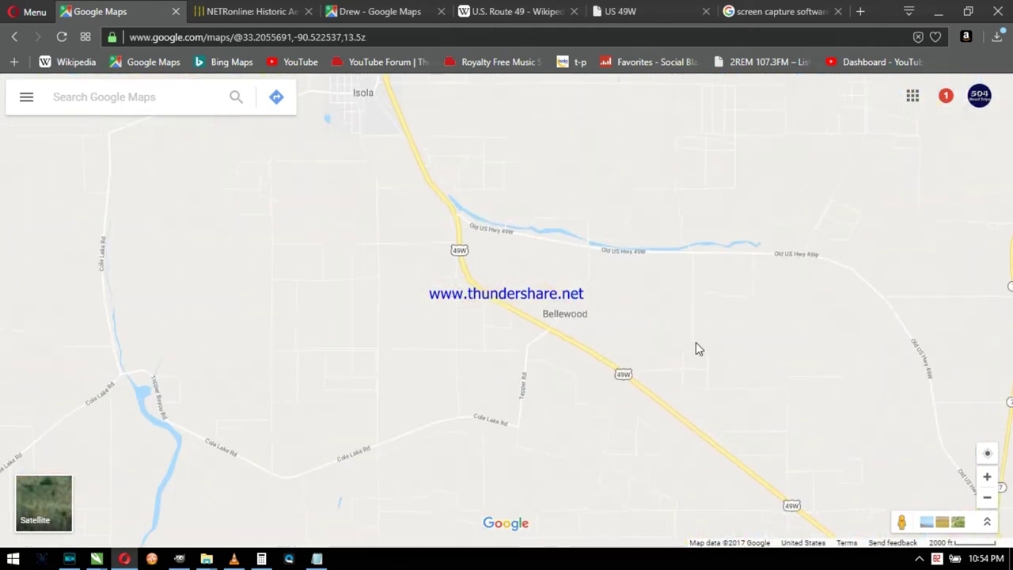
drag(599, 305, 642, 412)
drag(537, 189, 664, 397)
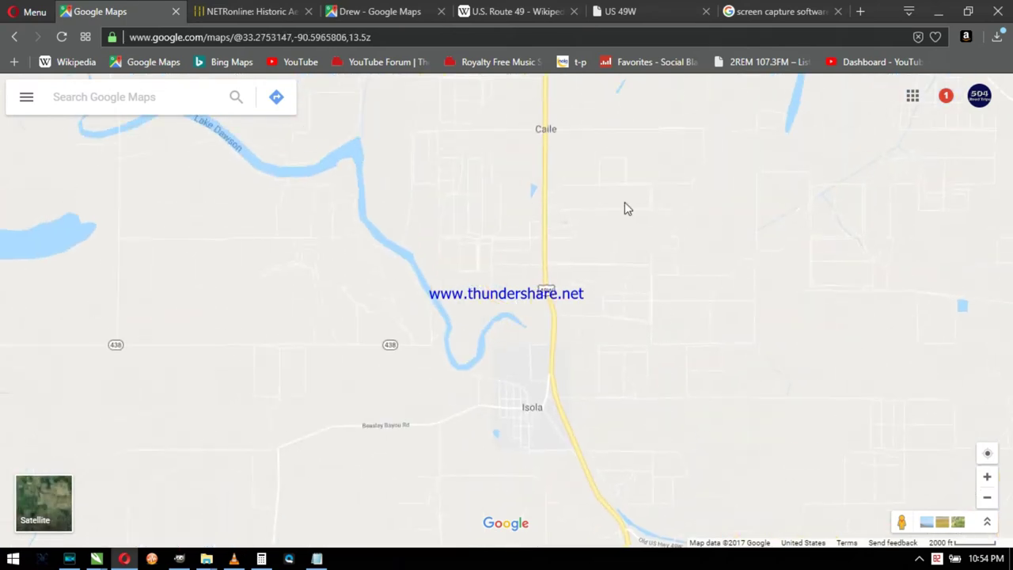
drag(625, 208, 647, 328)
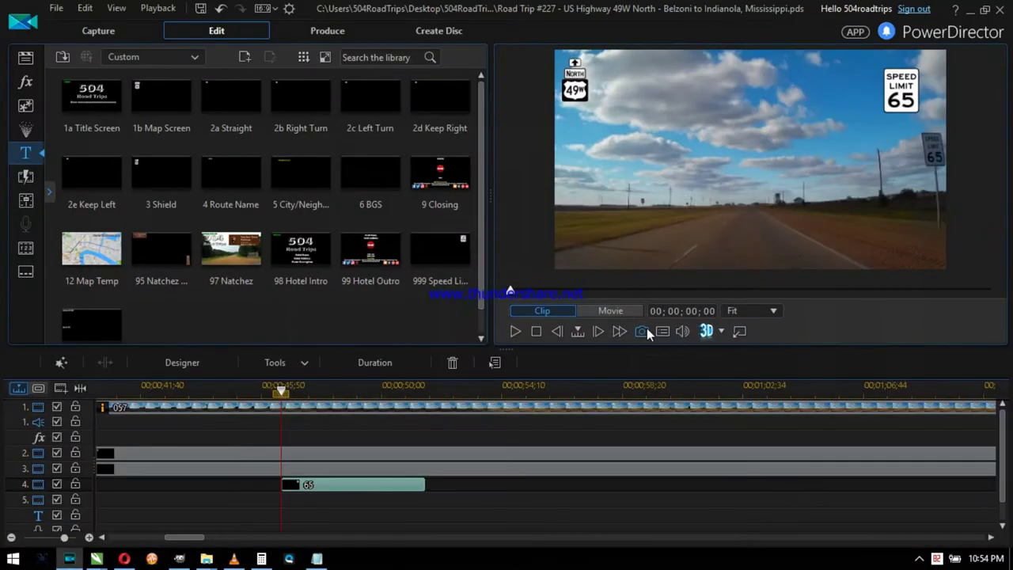
Step: In PowerDirector, split the track 3 title at 00;03;45;07 by the Isola corporate limit sign and open the earlier part in Title Designer
key(Page_Down)
key(Page_Down)
key(Page_Down)
key(Page_Down)
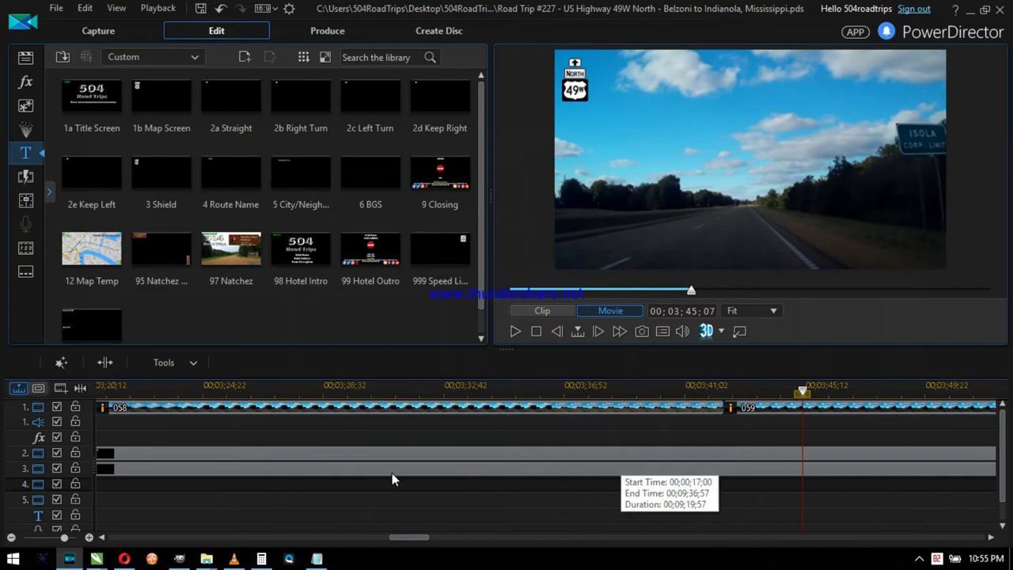
click(339, 473)
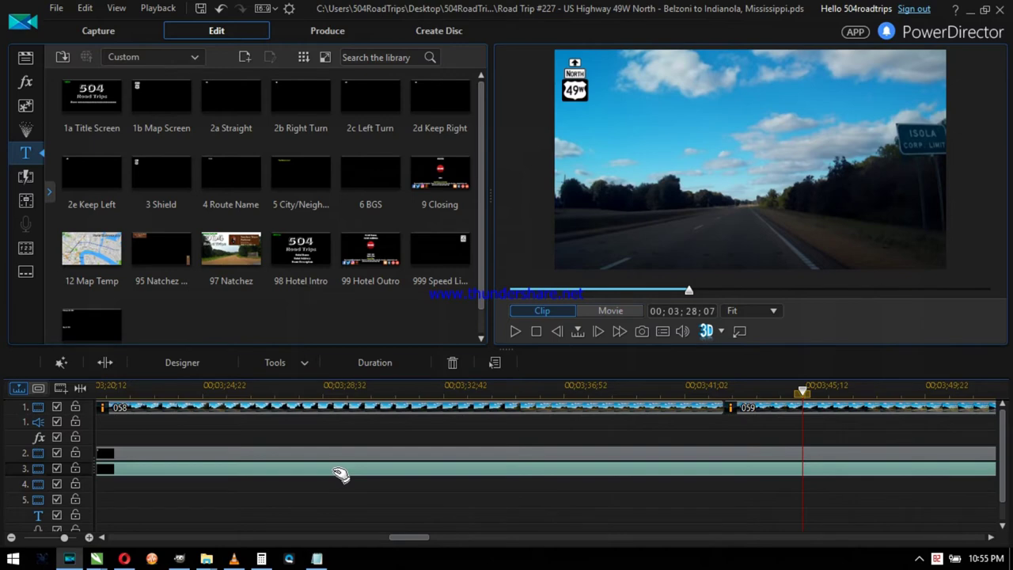
key(ctrl+t)
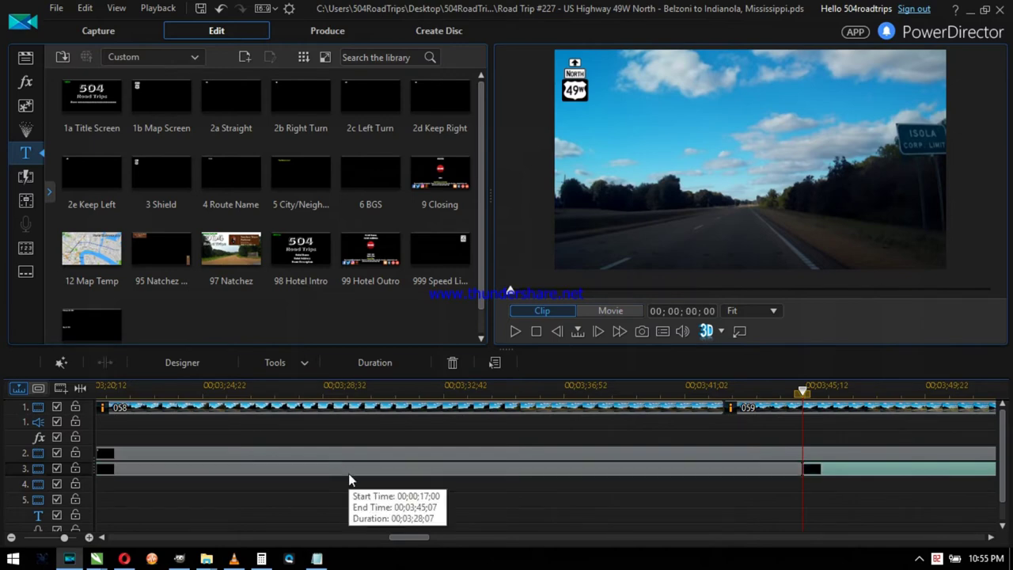
click(348, 474)
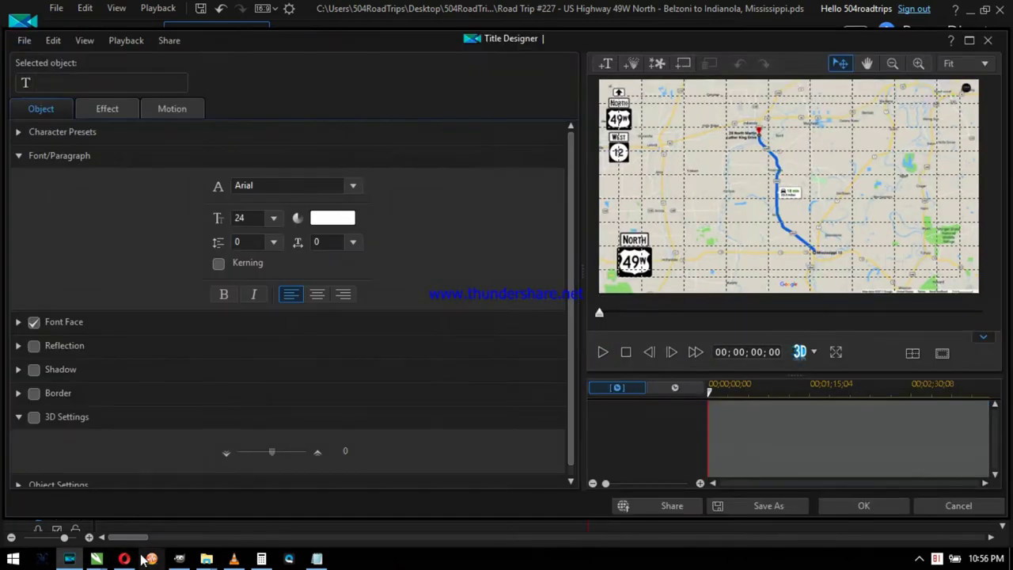
Step: Switch to CityState.cdr in CorelDRAW and export the Belzoni, Mississippi / Humphreys County text as a PNG named C1
mouse_move(97, 559)
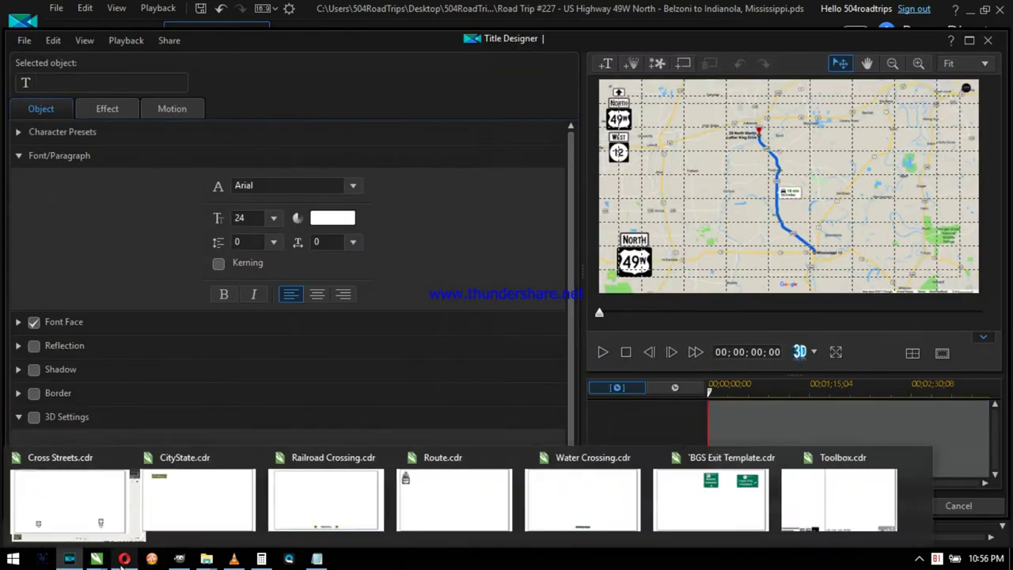
click(193, 526)
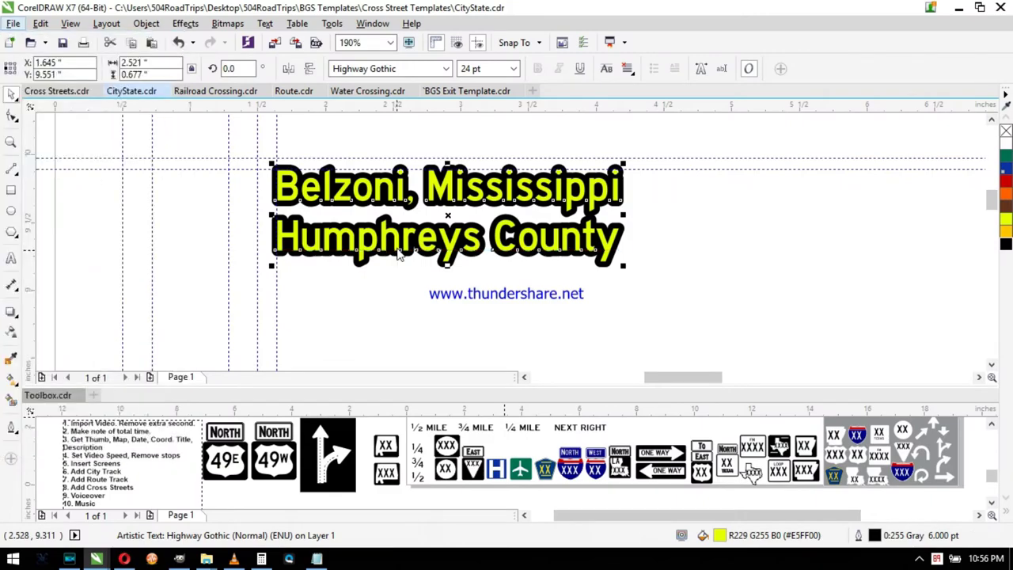
key(ctrl+e)
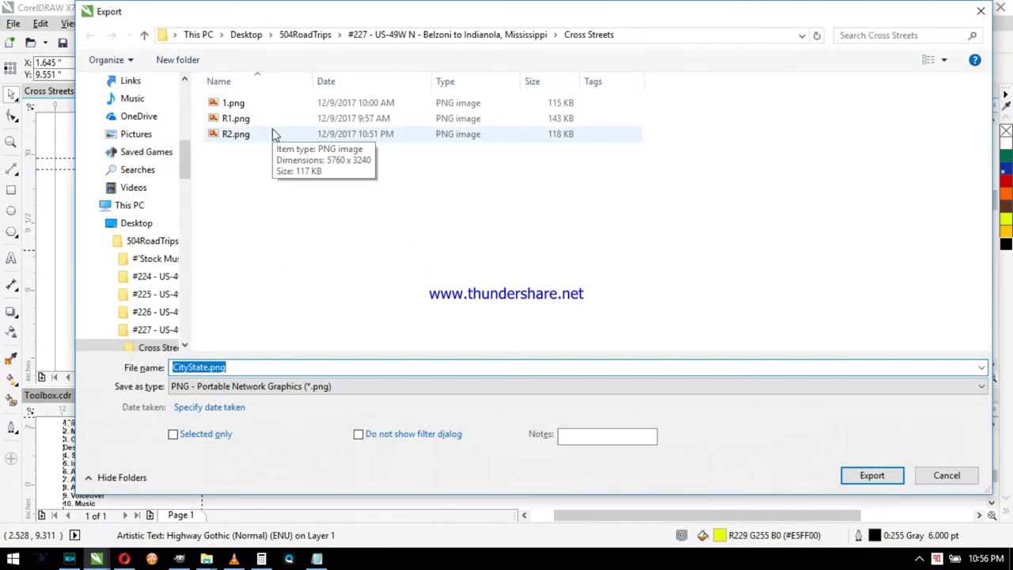
text(C1)
click(866, 481)
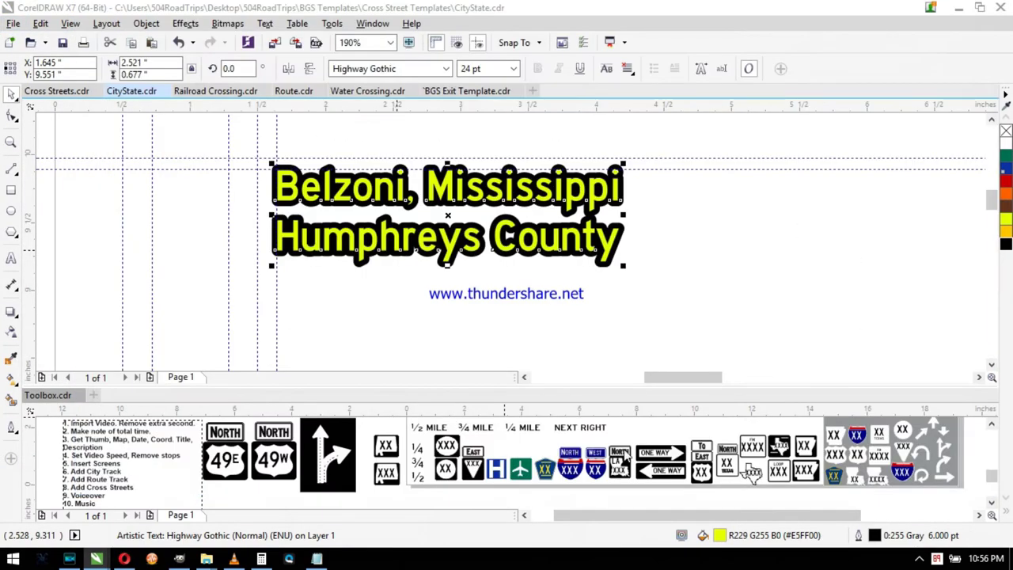
click(729, 499)
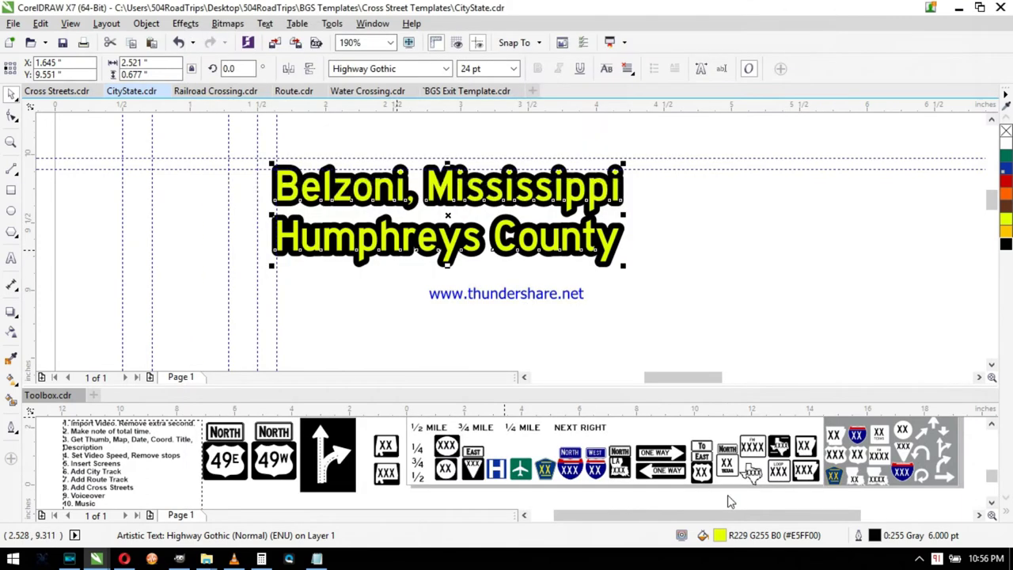
Step: Change the label to the single line "Humphreys County, Mississippi" and export it as another PNG
click(10, 259)
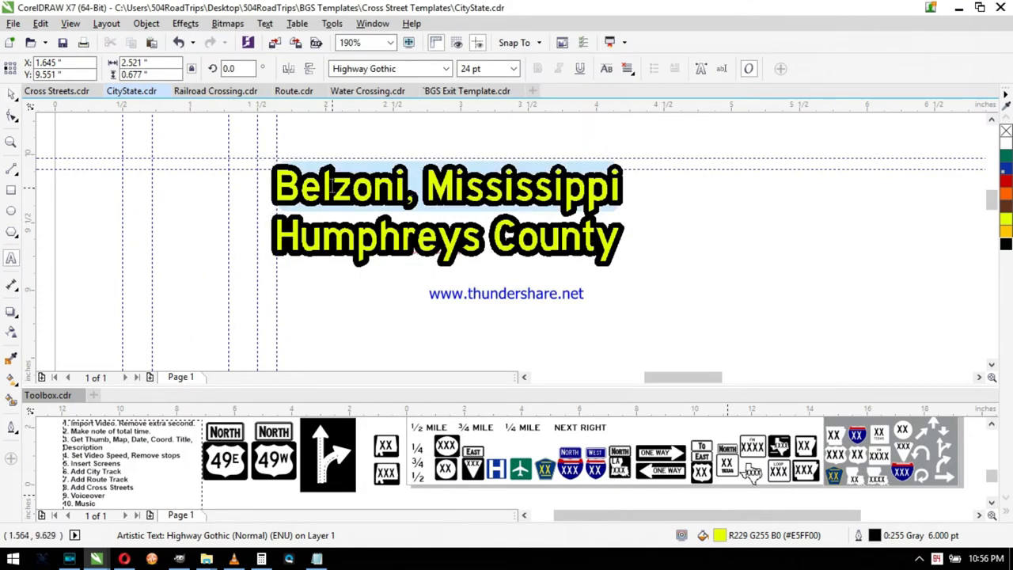
key(Delete)
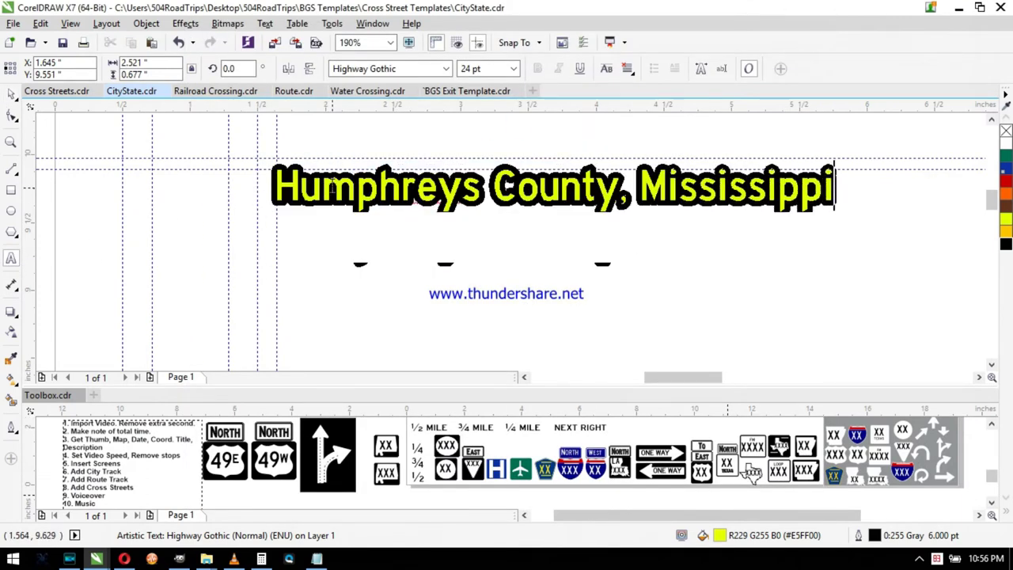
key(ctrl+e)
text(C)
key(Return)
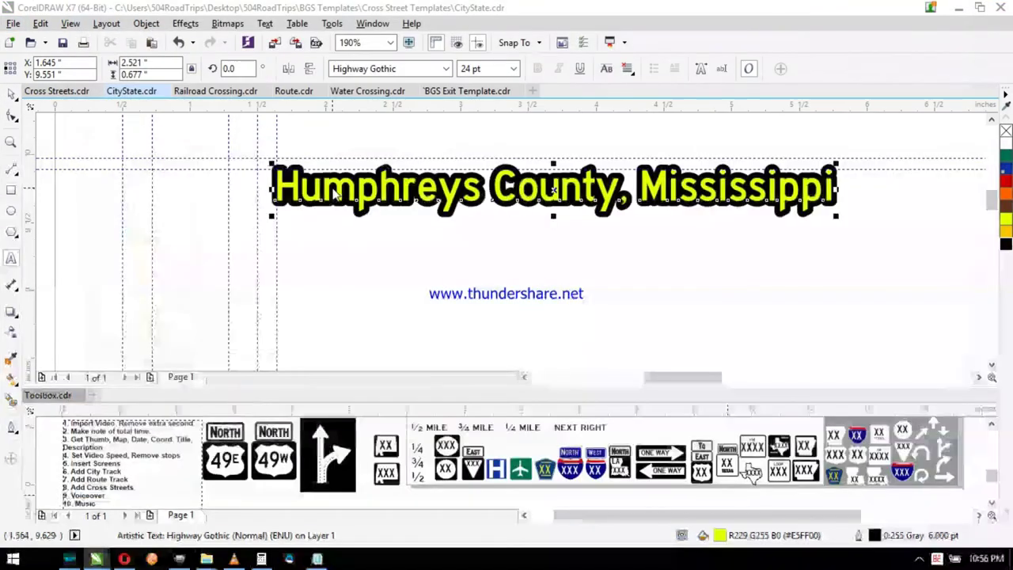
key(Return)
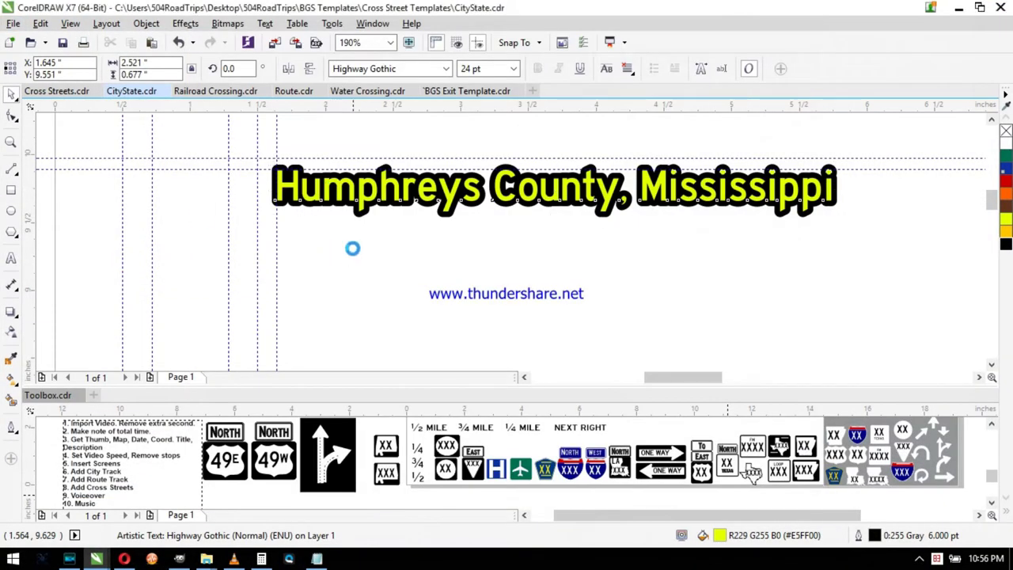
Step: Restore the two-line city and county label and replace the city name Belzoni with "Isona"
key(ctrl+z)
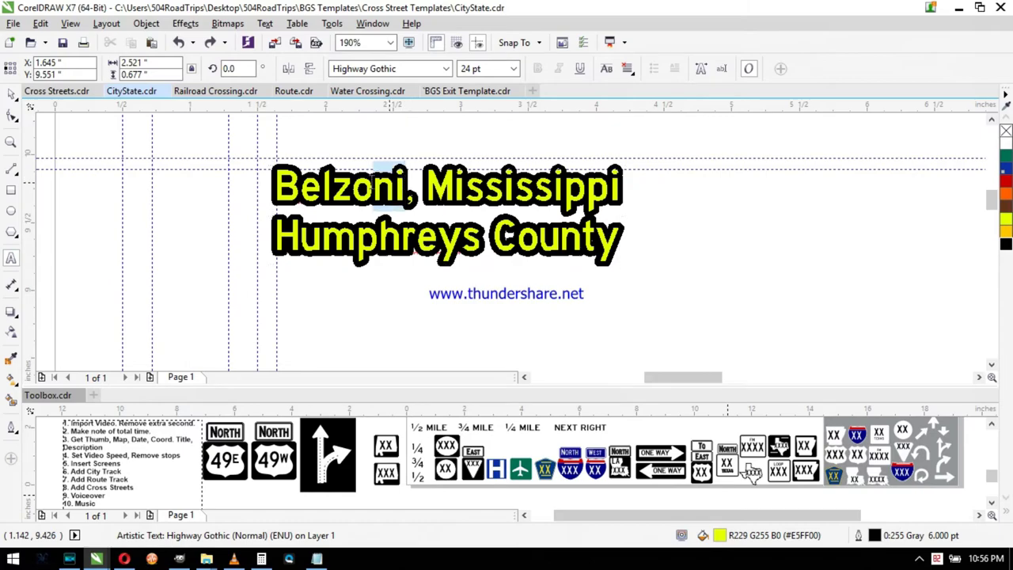
text(Isona)
Step: Switch to Google Maps and check the town of Isola along US 49W
key(alt+Tab)
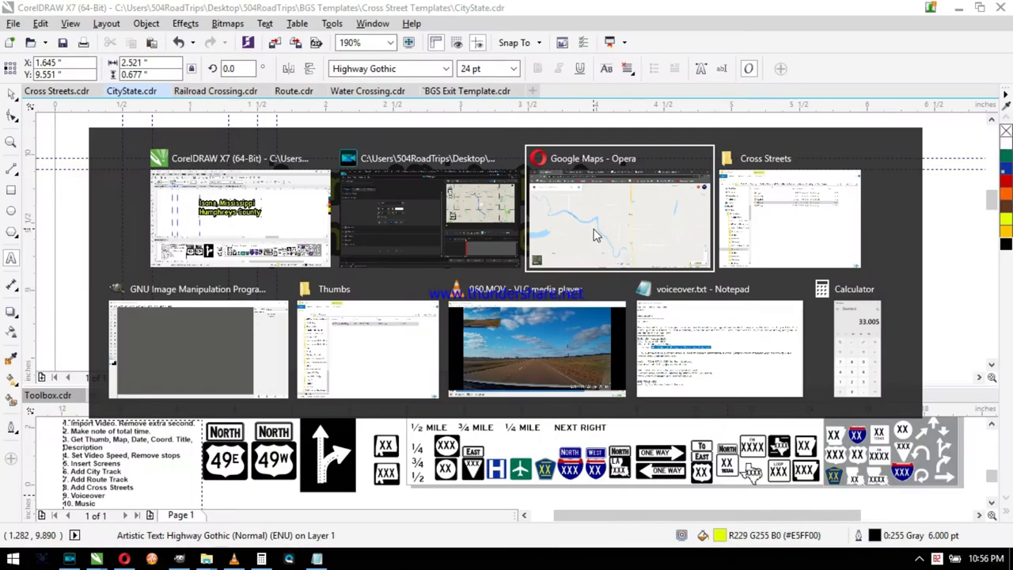
click(596, 235)
scroll(658, 341, down, 1)
drag(672, 353, 621, 224)
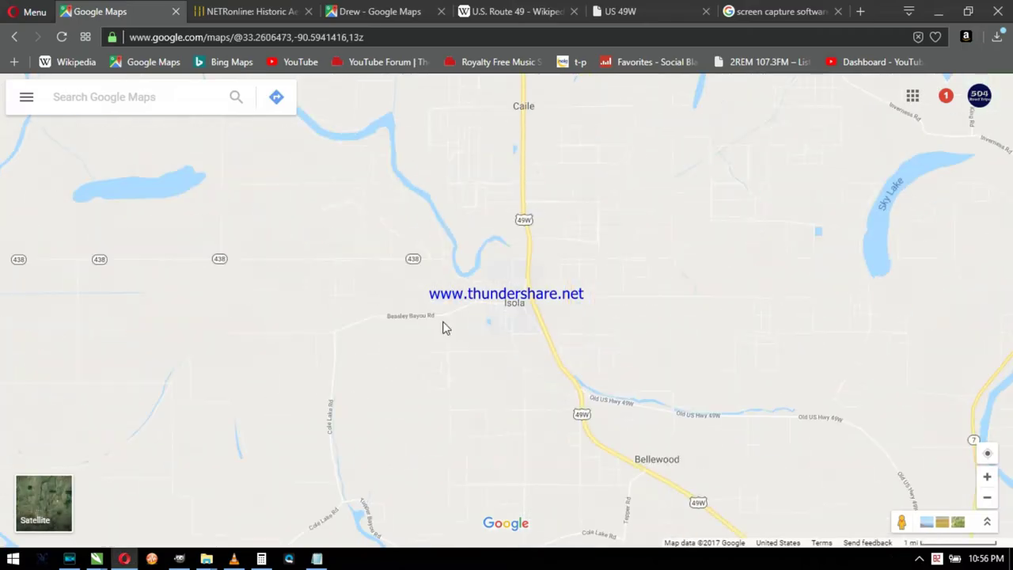
Step: Switch to CorelDRAW, correct the label's city line to "Isola, Mississippi" above "Humphreys County", and export it as C3.png
key(alt+Tab)
key(Delete)
text(la, Mississippi)
key(ctrl+e)
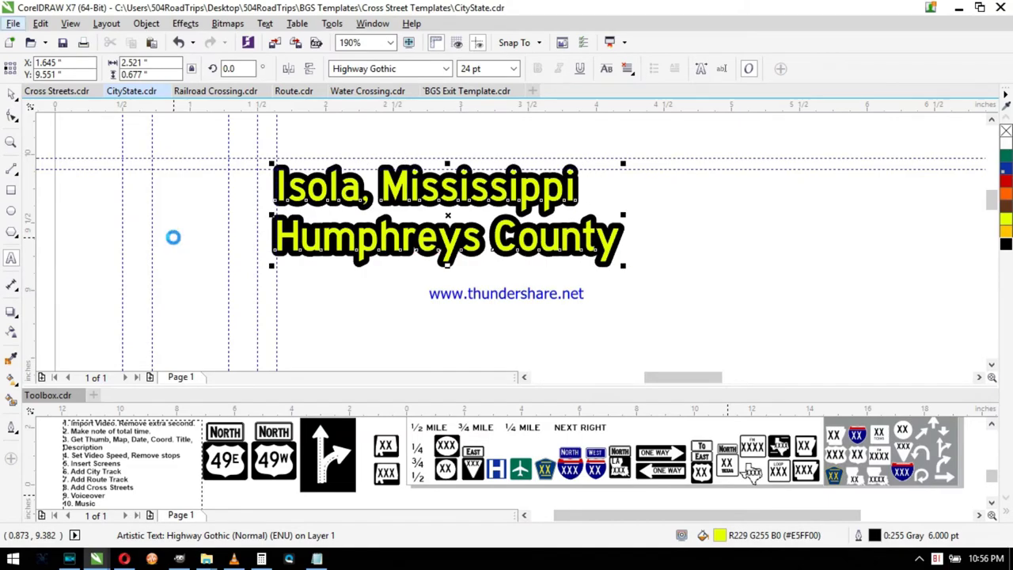
key(Return)
Step: Switch to PowerDirector and insert the C1.png city and county graphic into the first title clip on track 3
key(alt+Tab)
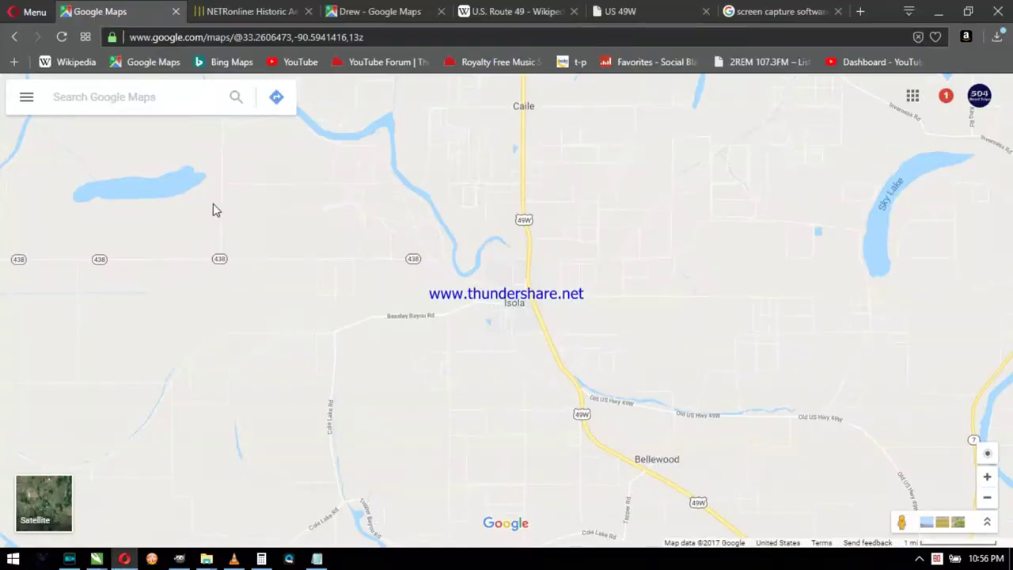
click(69, 559)
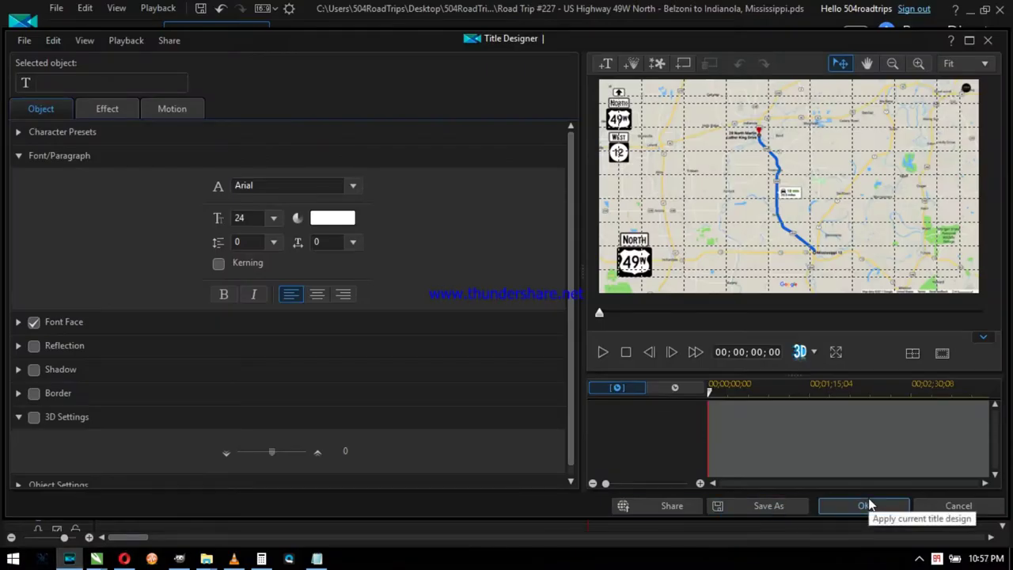
click(868, 498)
click(684, 63)
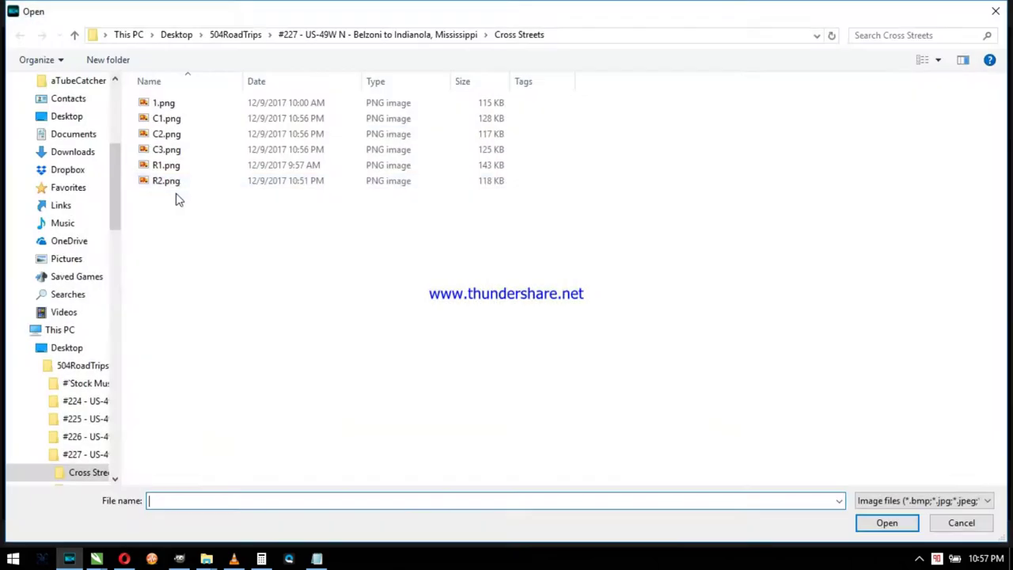
double_click(173, 119)
click(413, 260)
click(864, 507)
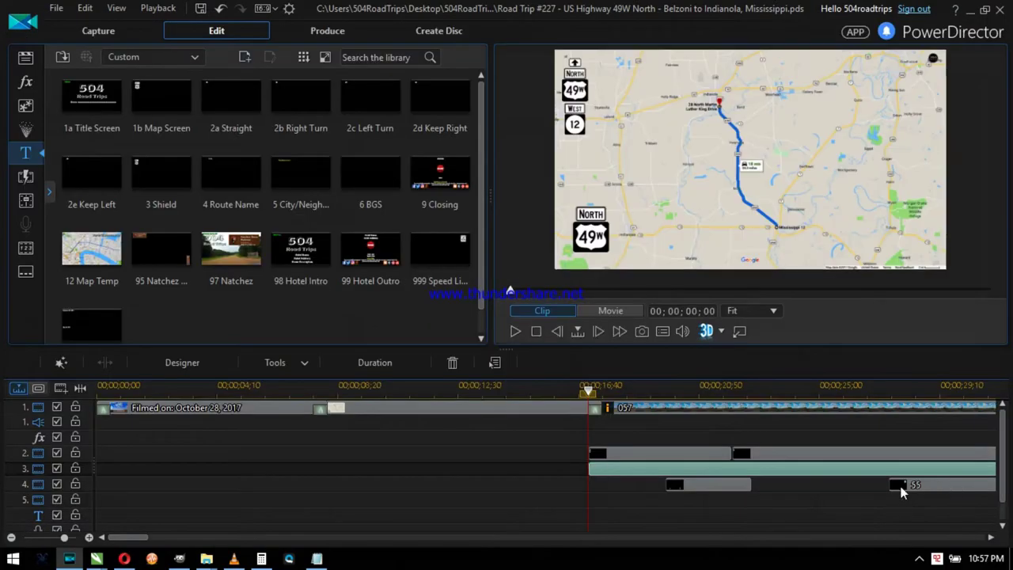
Step: Split the track 3 title clip at 00;00;27;24, where the 55 speed limit sign starts, and insert C2.png into the second part
key(space)
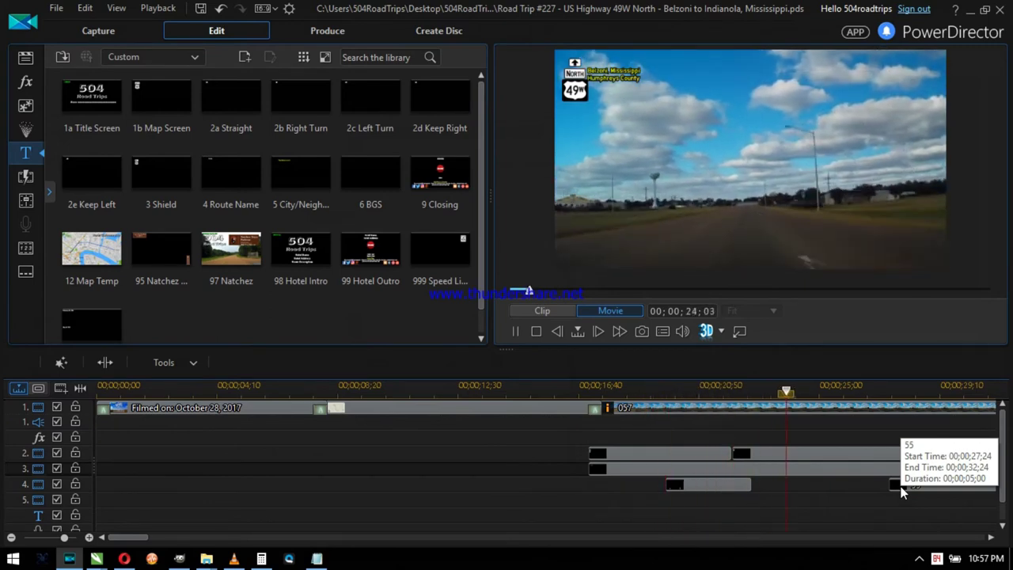
key(space)
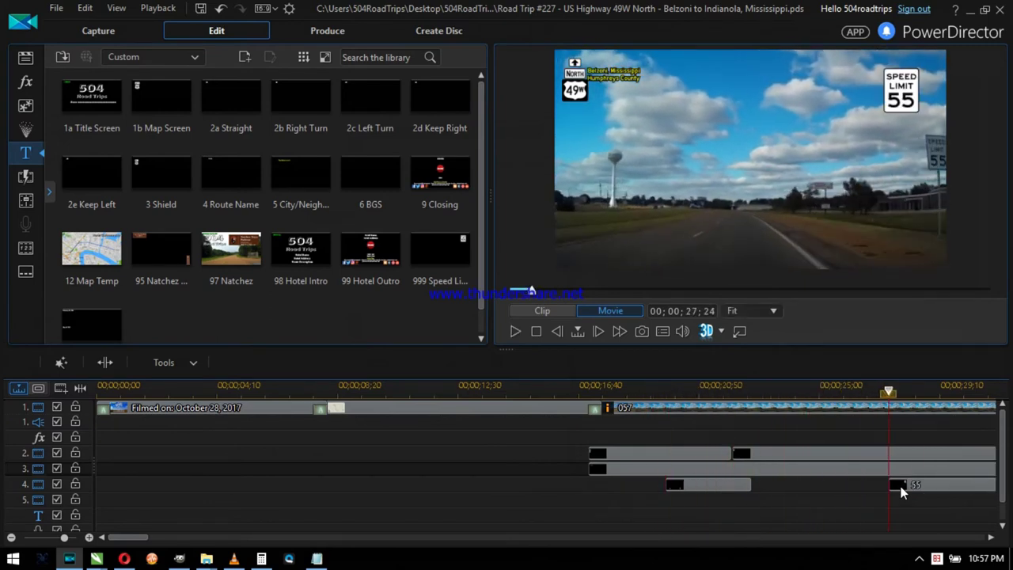
click(885, 470)
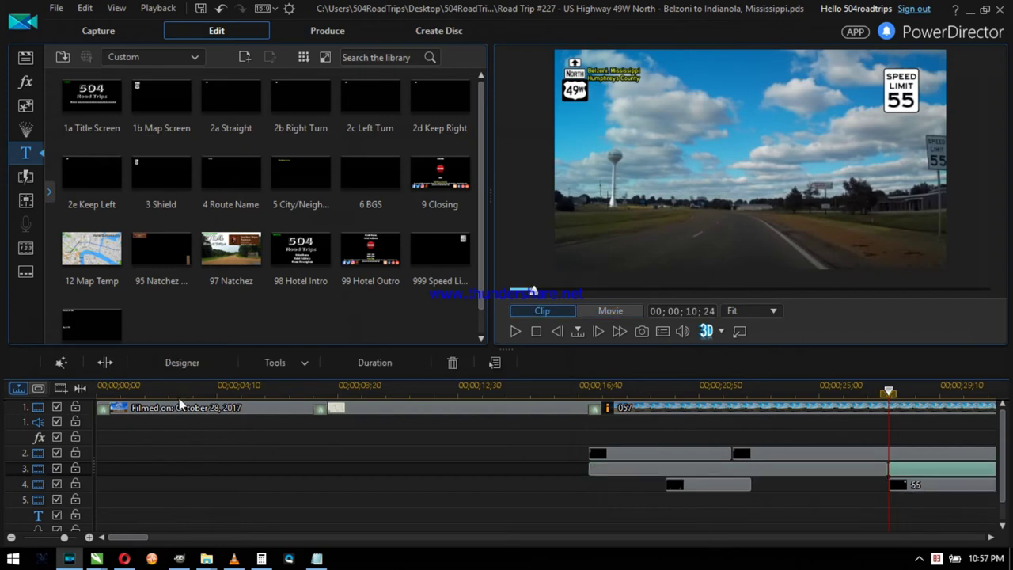
click(191, 361)
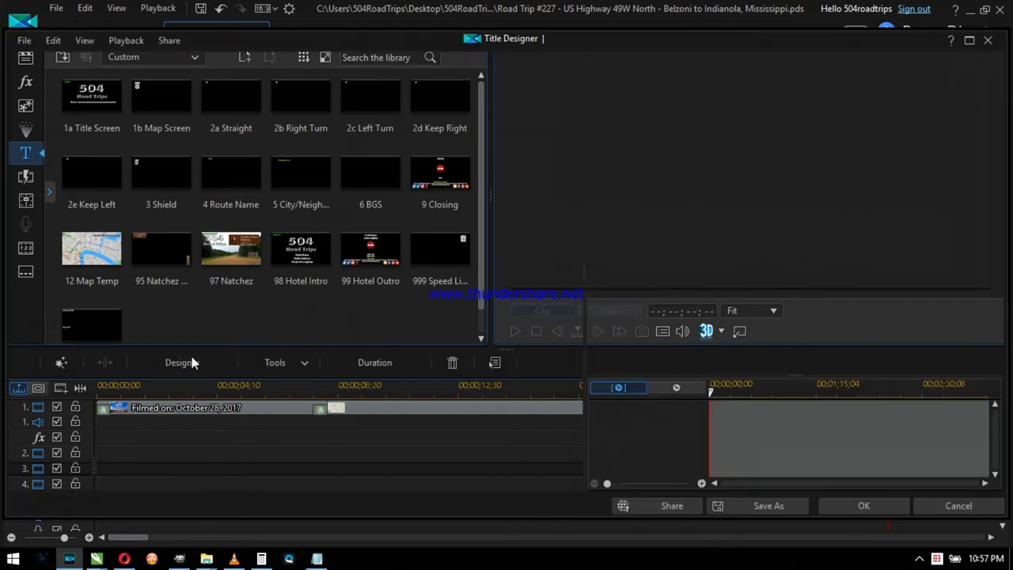
click(684, 68)
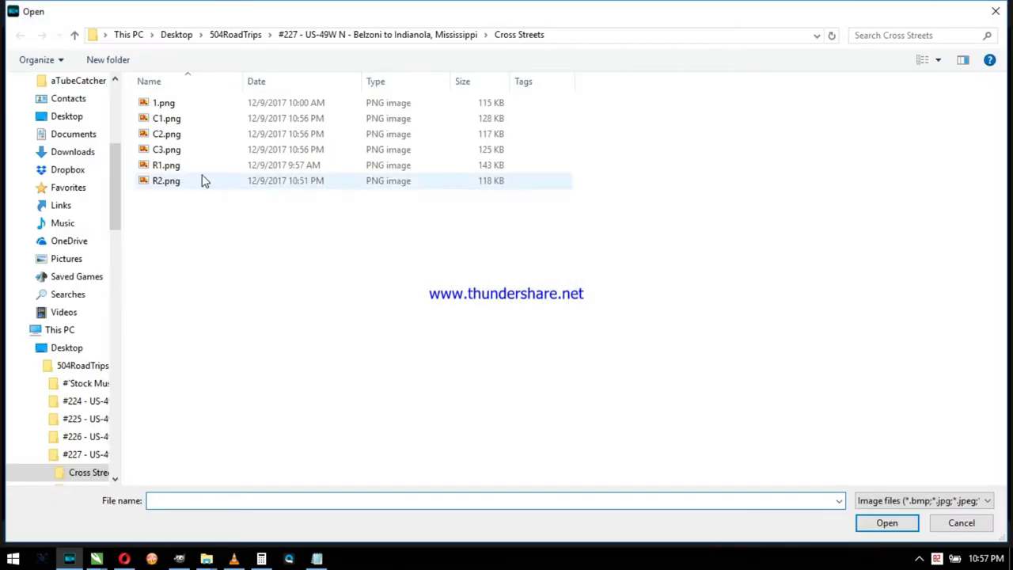
double_click(176, 135)
click(426, 233)
click(867, 509)
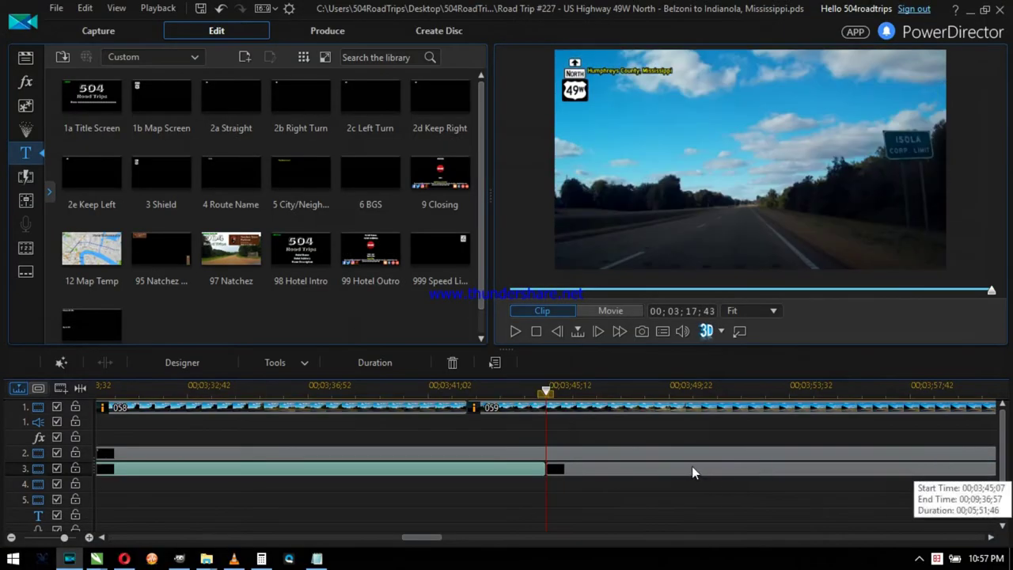
Step: Insert the C3.png Isola graphic into the track 3 title clip that starts at the Isola corporate limit sign
click(694, 471)
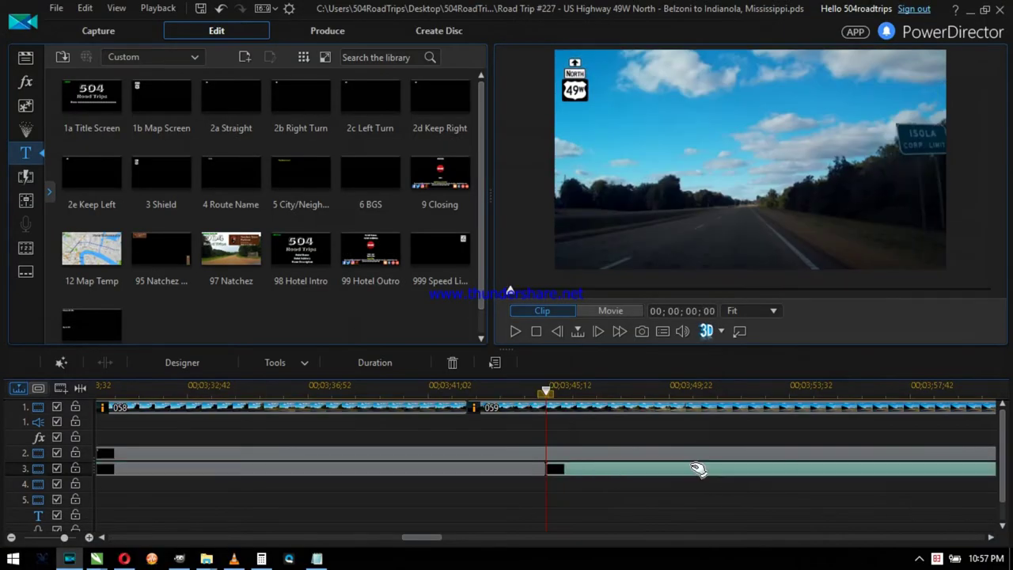
double_click(715, 97)
click(686, 65)
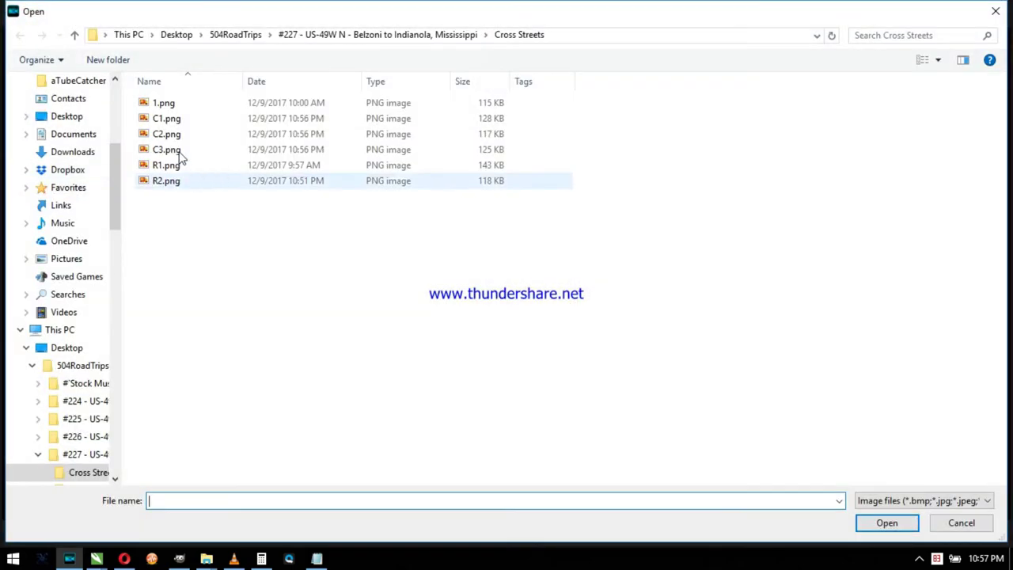
double_click(179, 151)
click(408, 220)
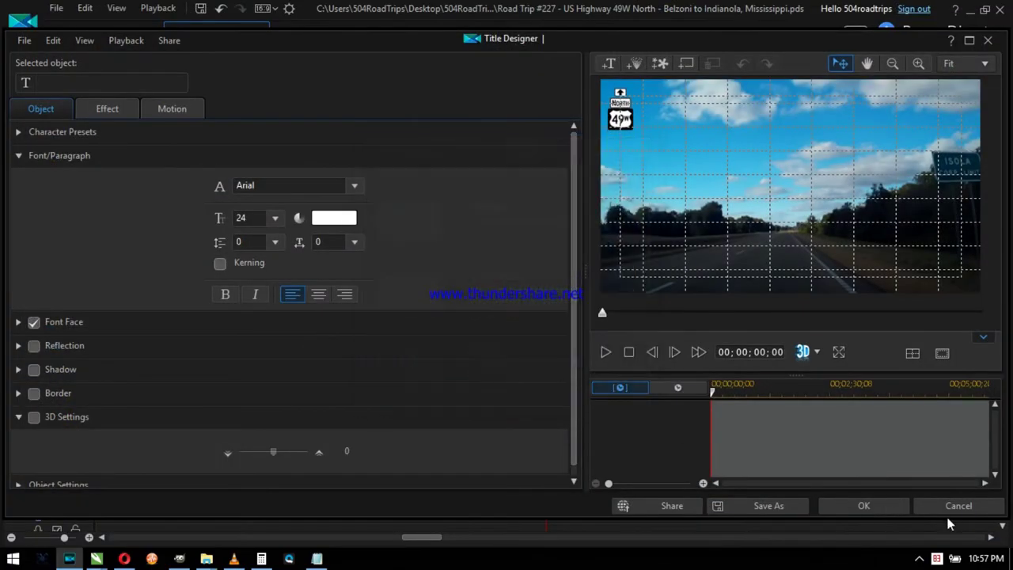
click(870, 507)
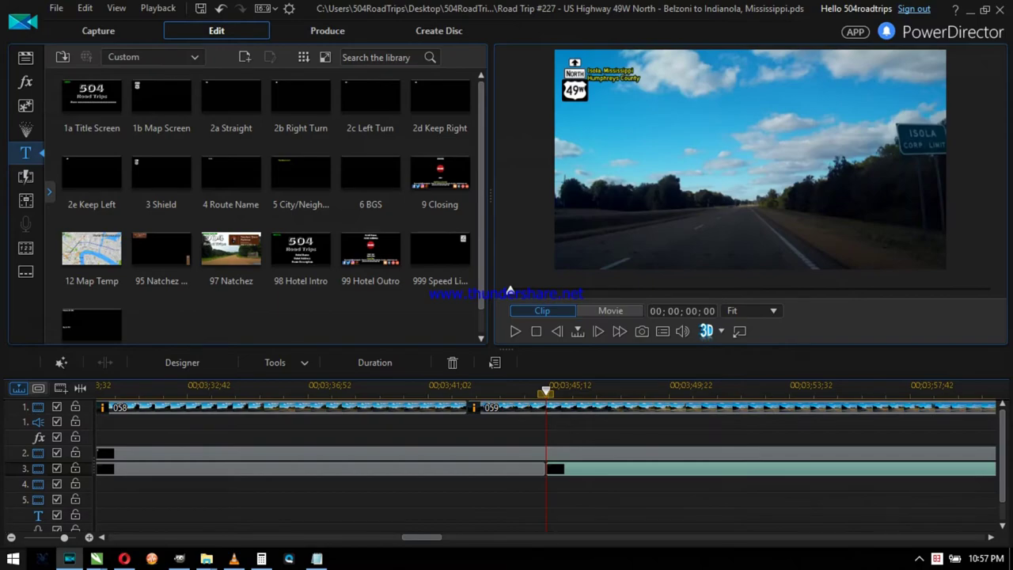
Step: Switch to Google Maps, open Isola's town boundary, and check in Street View where US 49W crosses its northern limit
click(127, 558)
click(519, 303)
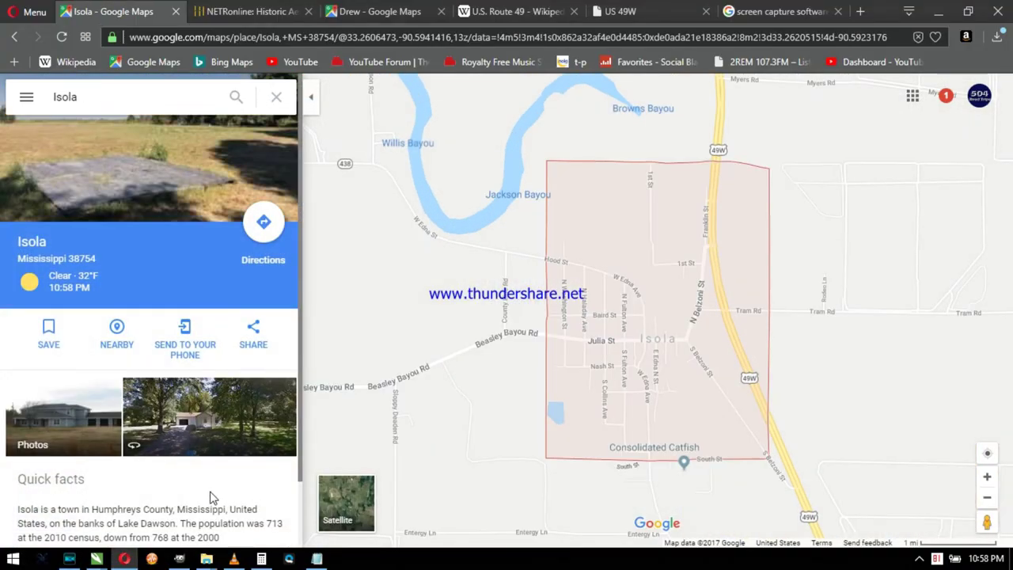
drag(800, 250, 695, 290)
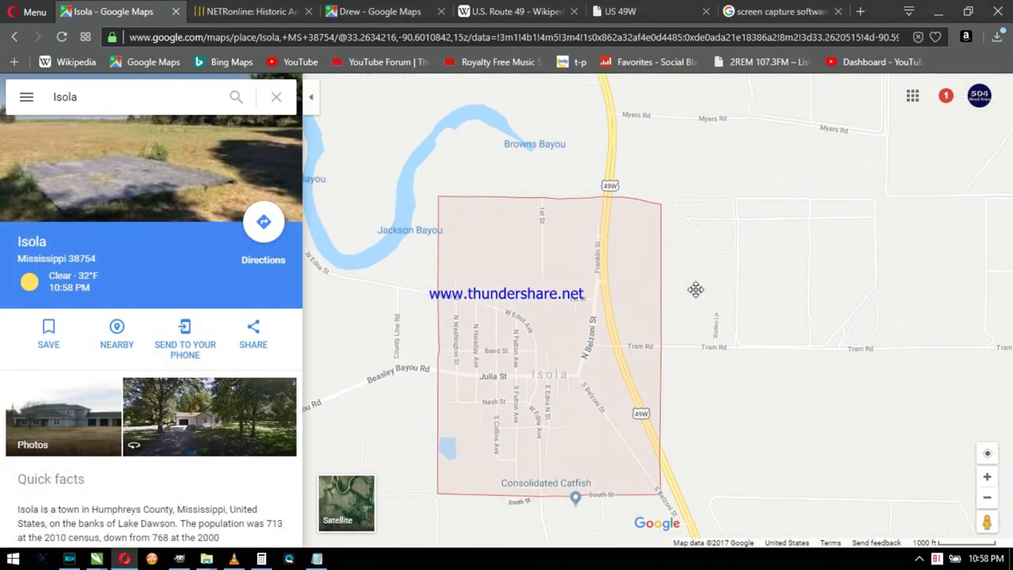
scroll(601, 175, up, 2)
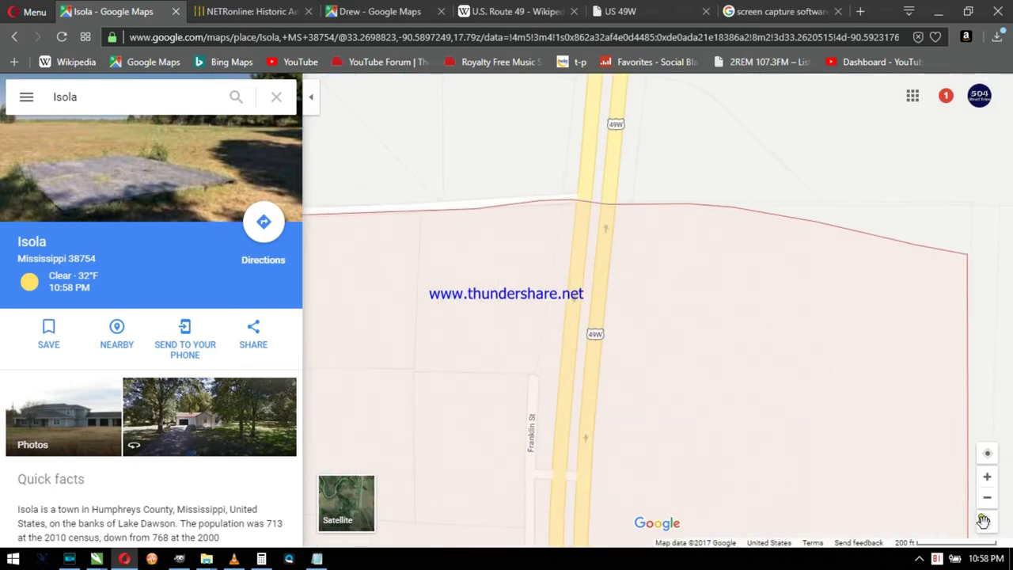
drag(983, 520, 605, 208)
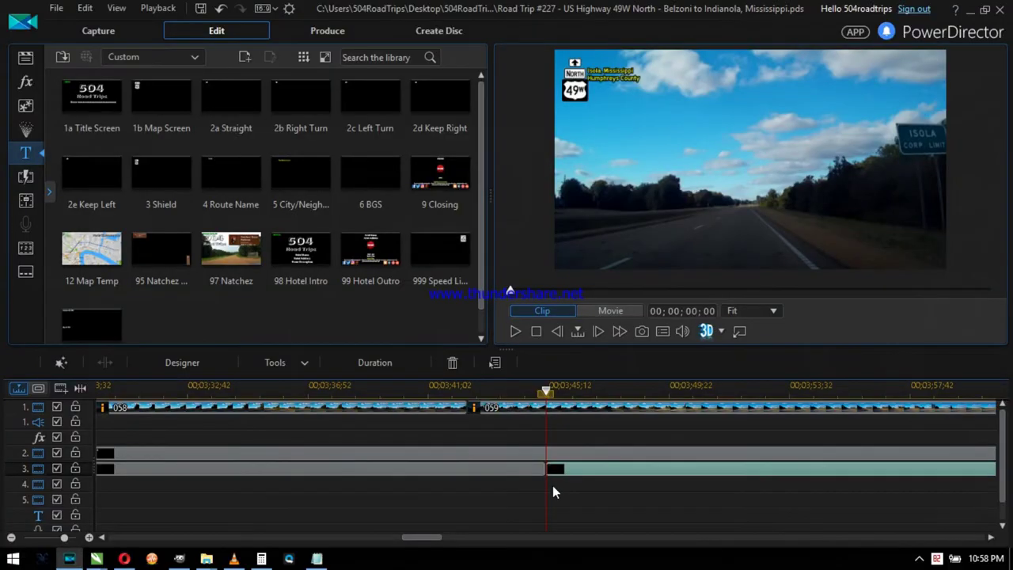
Step: Move forward in the PowerDirector timeline to the Sunflower County sign at 00;04;12;49 and split the track 3 title clip there
key(period)
key(period)
key(period)
key(period)
key(period)
key(period)
key(period)
key(period)
key(period)
key(period)
key(period)
key(period)
key(period)
key(period)
key(period)
key(period)
key(period)
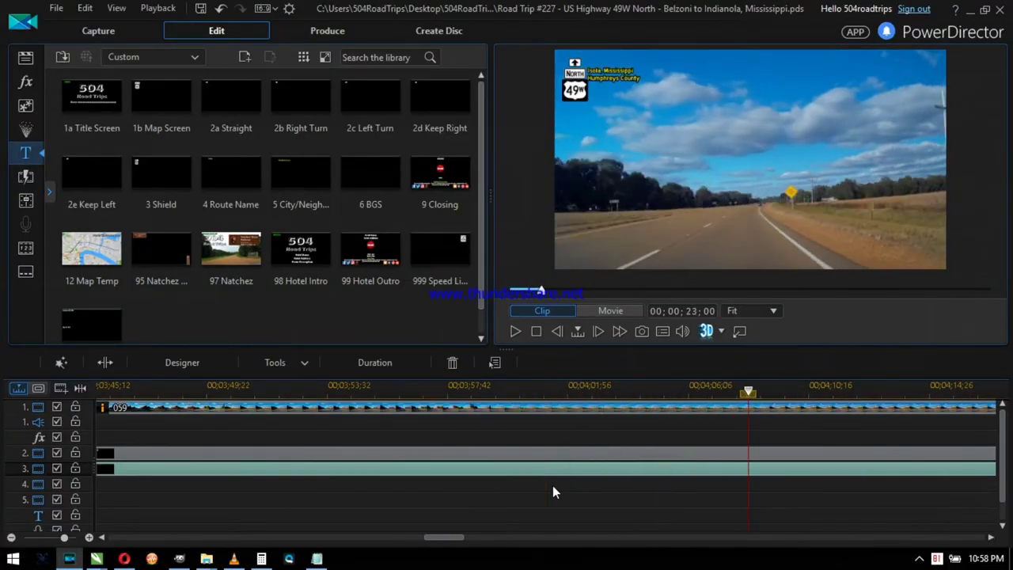
click(553, 485)
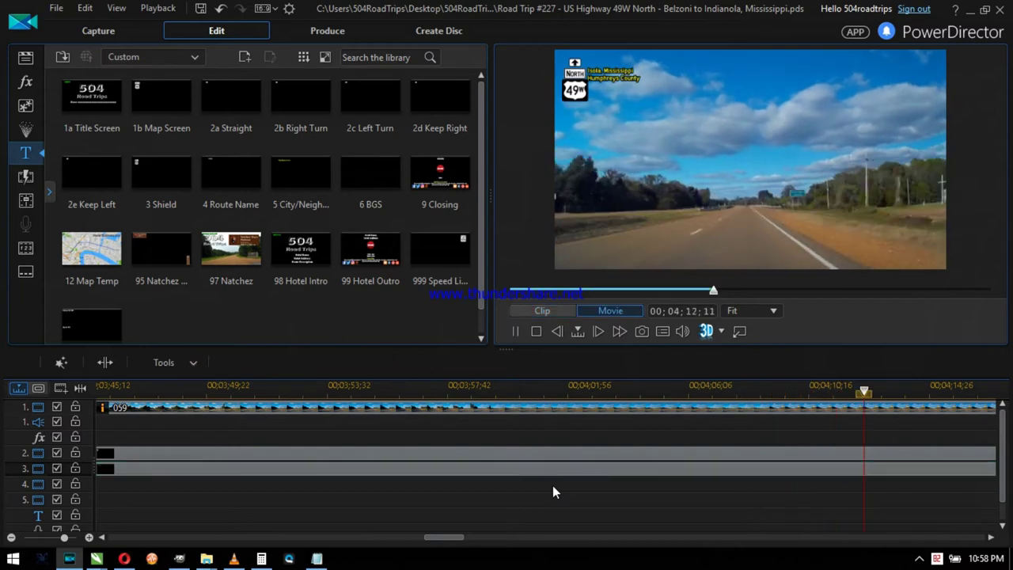
click(805, 467)
Step: Switch to CityState.cdr in CorelDRAW, replace the label with "Sunflower County, Mississippi", and export it as C4.png
click(96, 558)
click(182, 520)
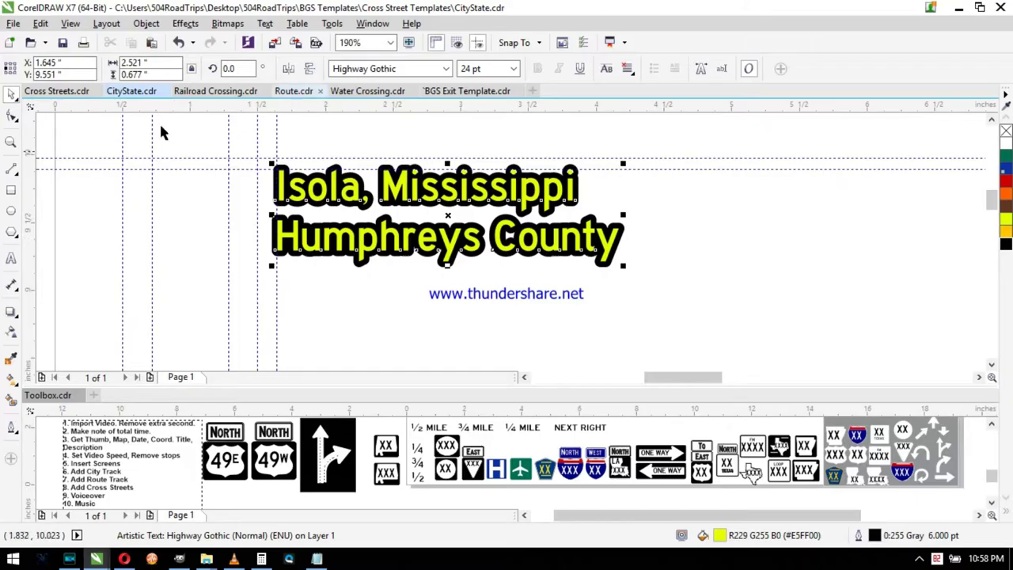
key(F8)
key(ctrl+a)
text(Sunfl)
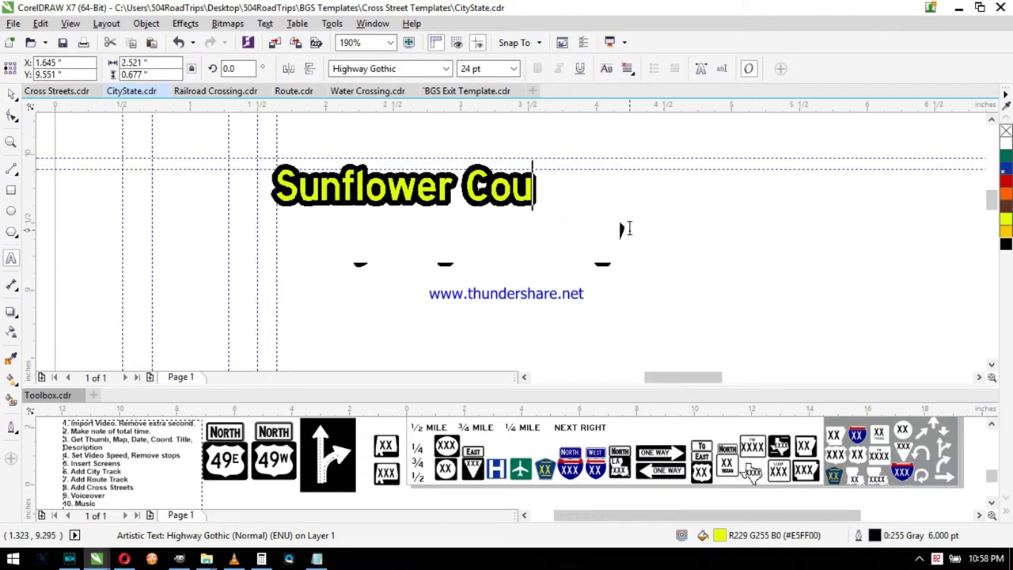
text(ower County, Mississippi)
key(ctrl+e)
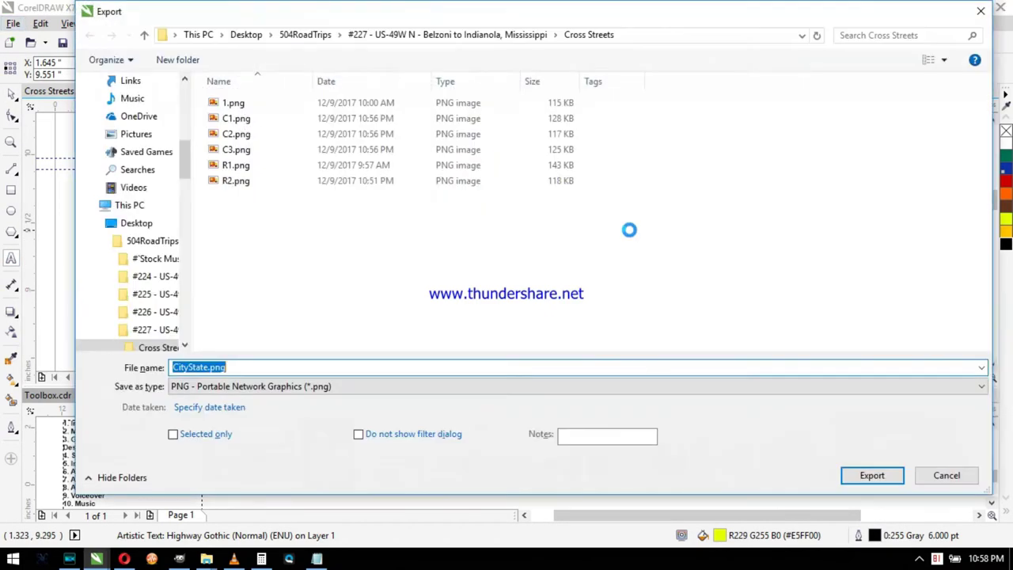
click(873, 478)
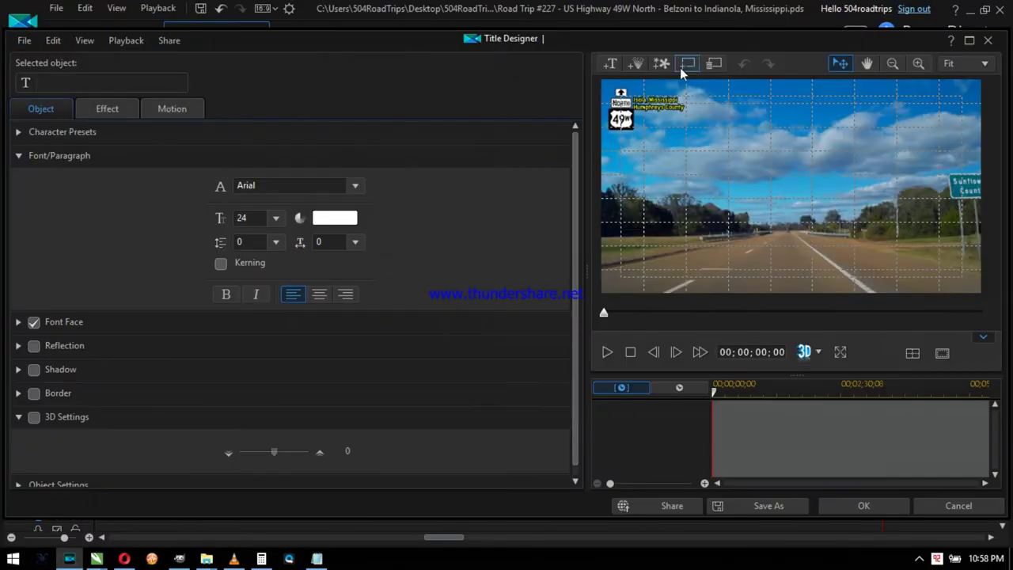
Step: Insert C4.png into the title clip starting at the Sunflower County sign and play the movie to check the label
click(680, 67)
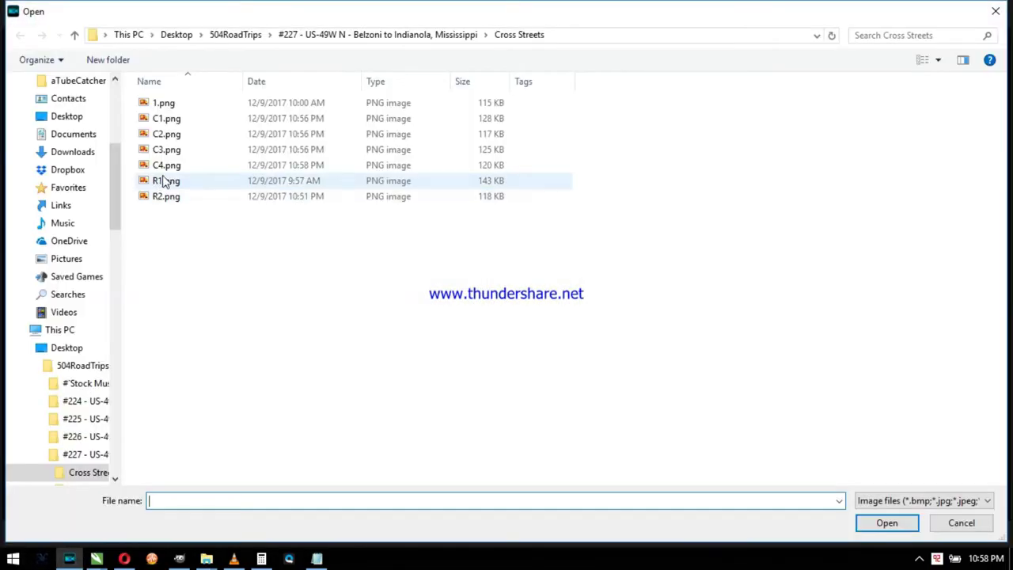
double_click(163, 179)
click(505, 249)
click(875, 503)
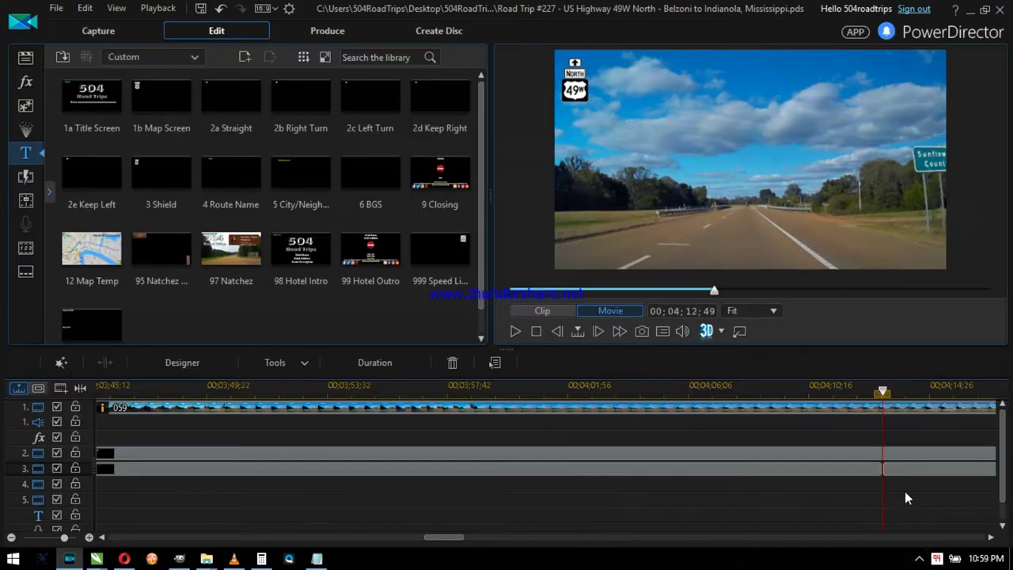
key(space)
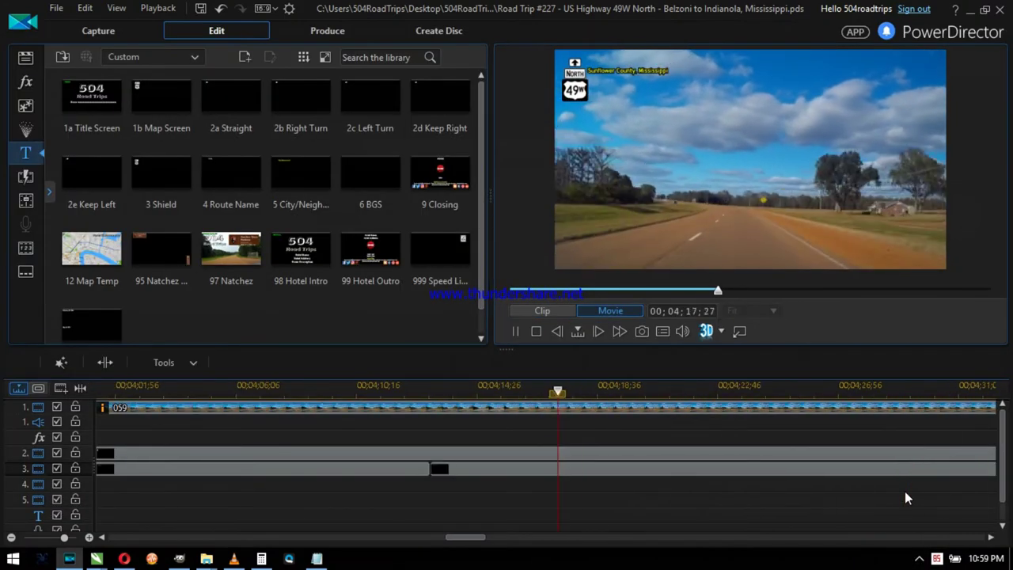
key(space)
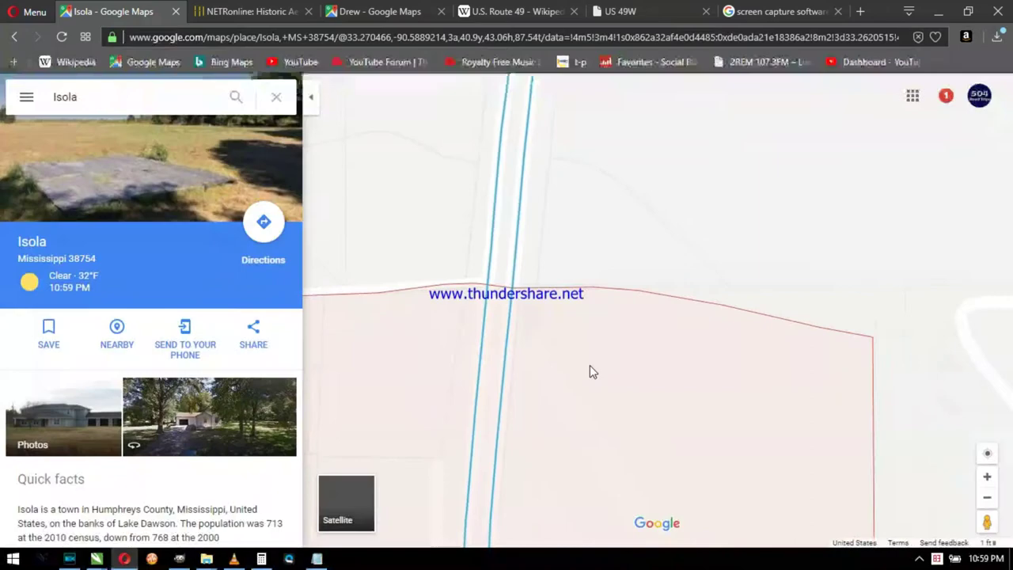
Step: Search Google Maps for "sunflower county" and examine its boundary around Indianola along US 49W
click(119, 96)
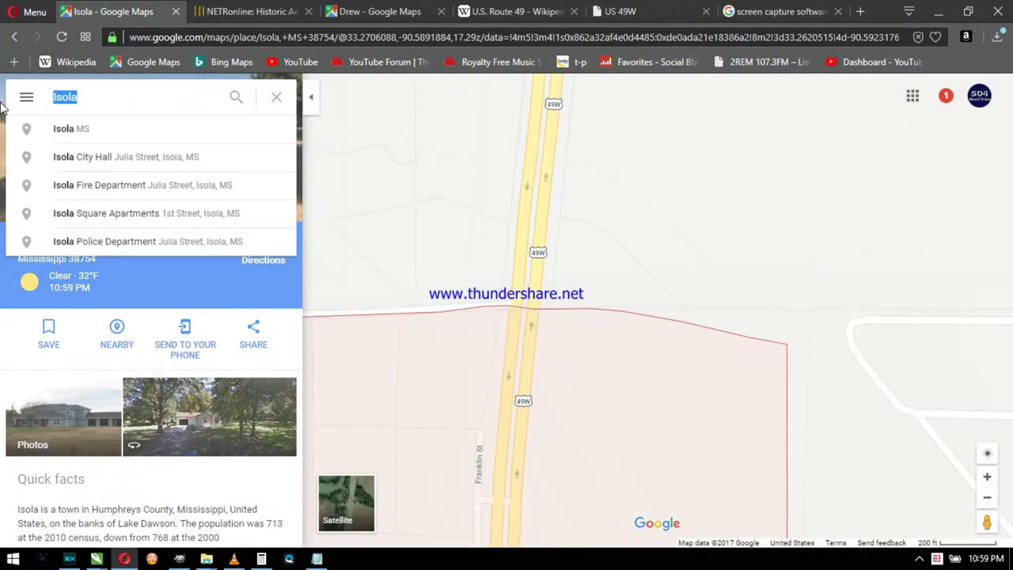
text(sunflower county)
key(Return)
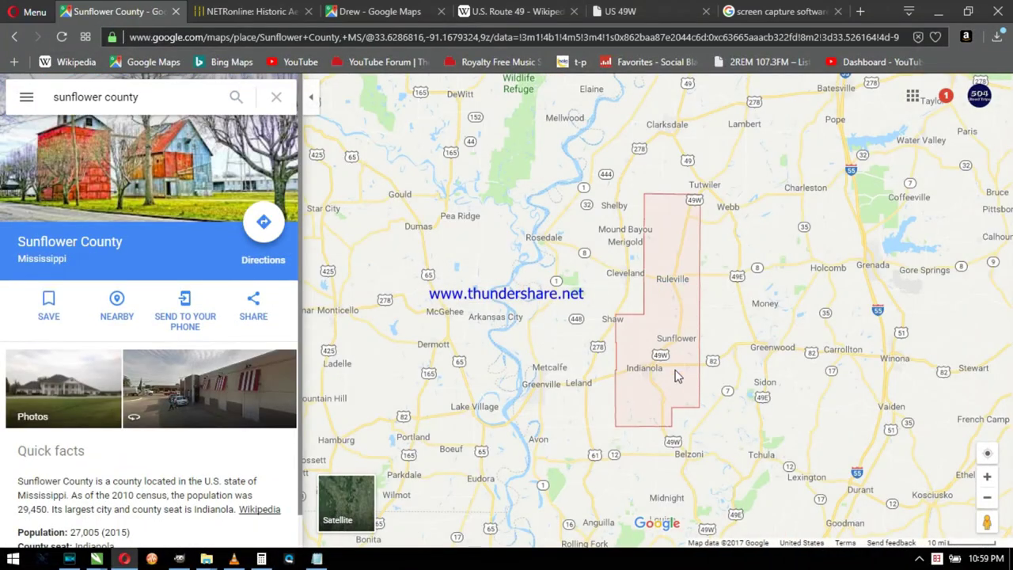
scroll(676, 376, up, 5)
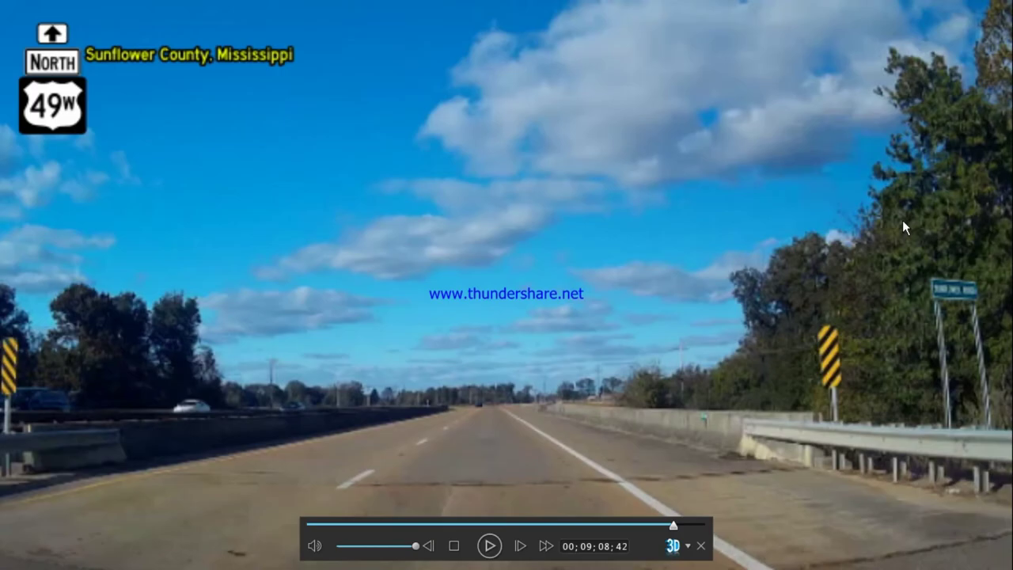
Step: Raise the video preview quality to read the river sign full screen at 00;09;08;42, and set the quality back
key(Escape)
right_click(902, 220)
mouse_move(854, 327)
click(728, 331)
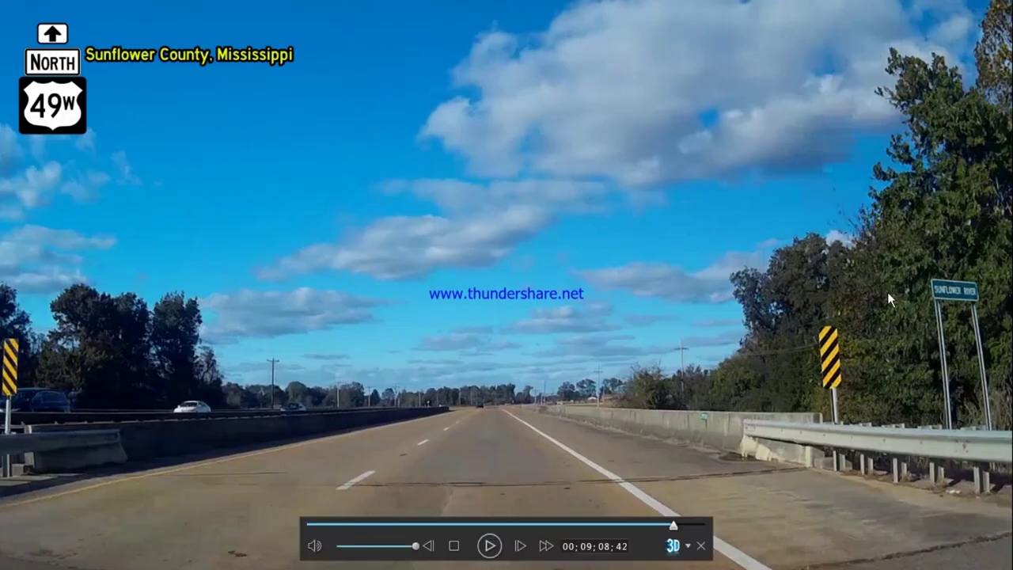
key(Escape)
right_click(776, 195)
mouse_move(831, 307)
click(701, 339)
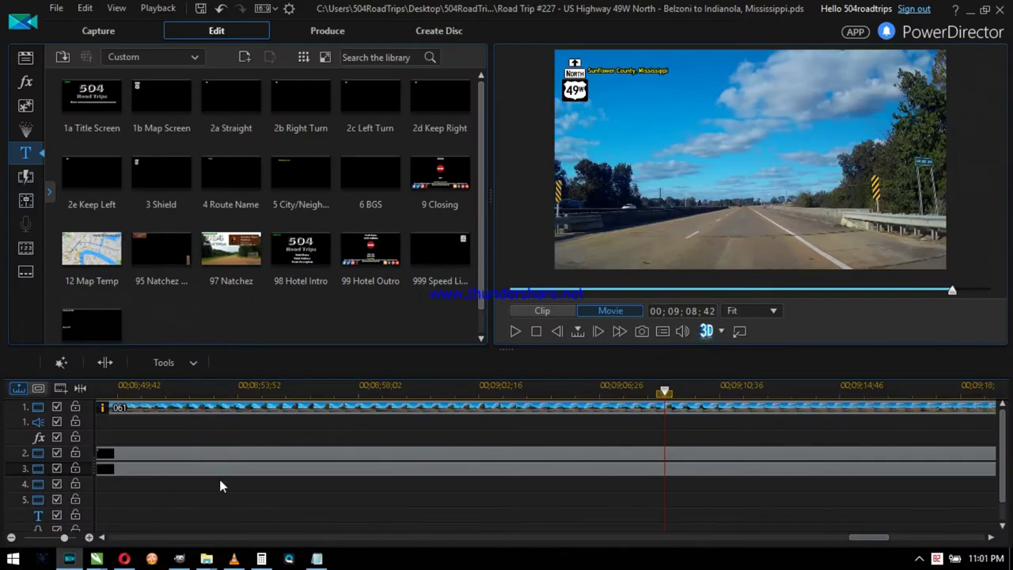
Step: Export the "Sunflower River" label from Water Crossing.cdr in CorelDRAW as an image and return to PowerDirector
mouse_move(95, 558)
click(625, 491)
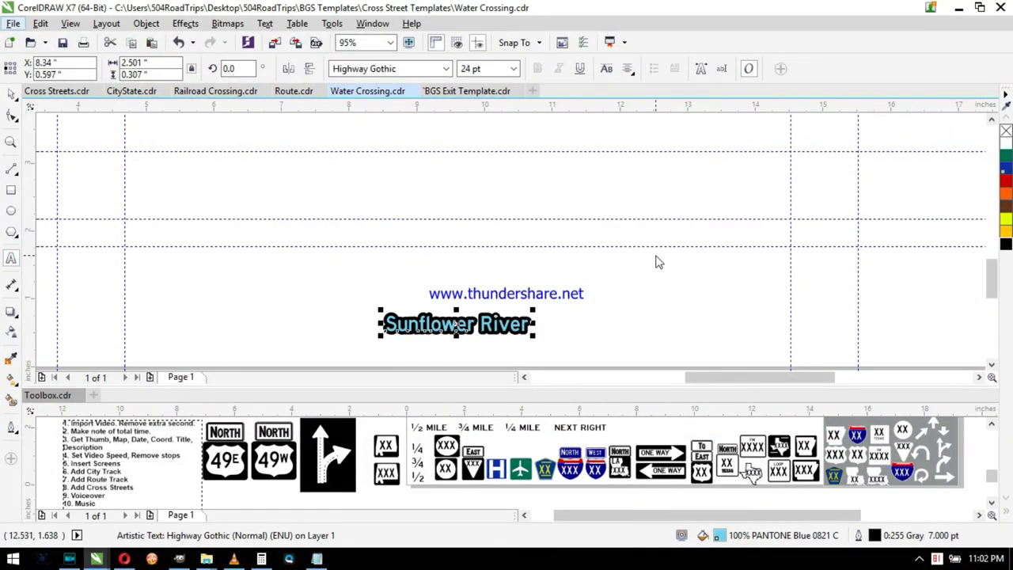
key(ctrl+e)
key(Return)
key(Return)
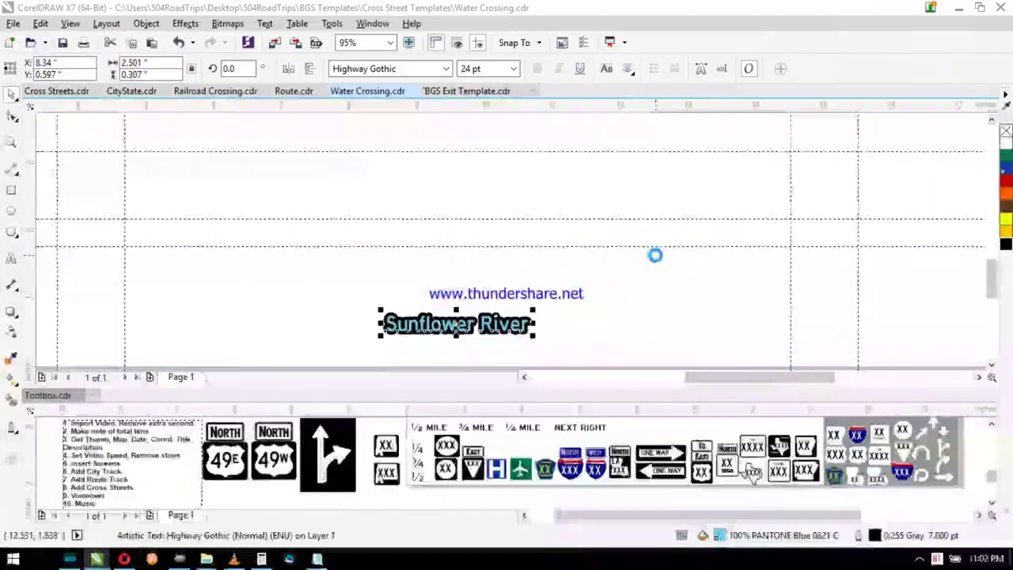
key(alt+Tab)
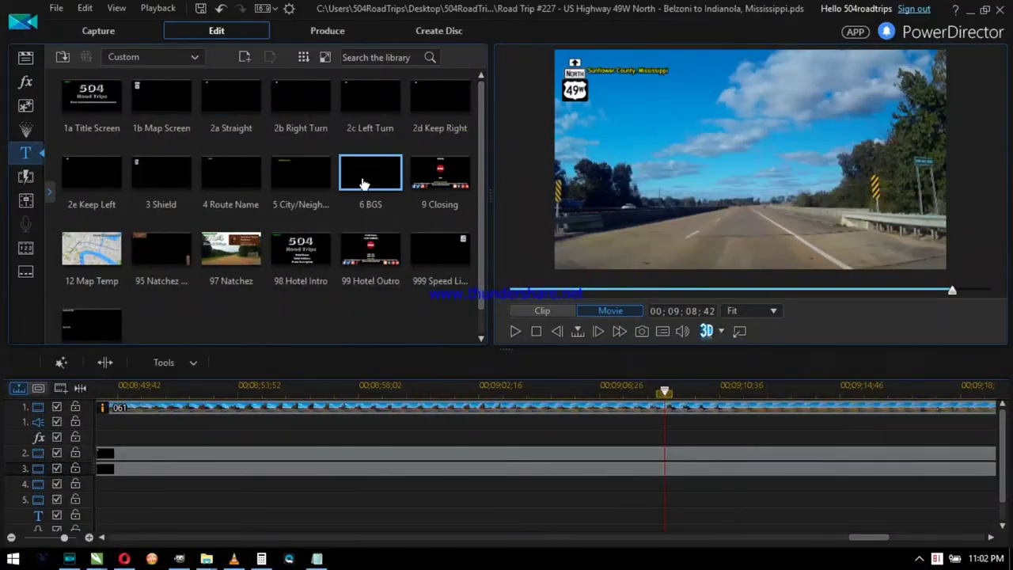
Step: Place a 6 BGS title clip on track 4 at the river bridge and insert the exported river label, stretched to the background
drag(639, 486, 639, 486)
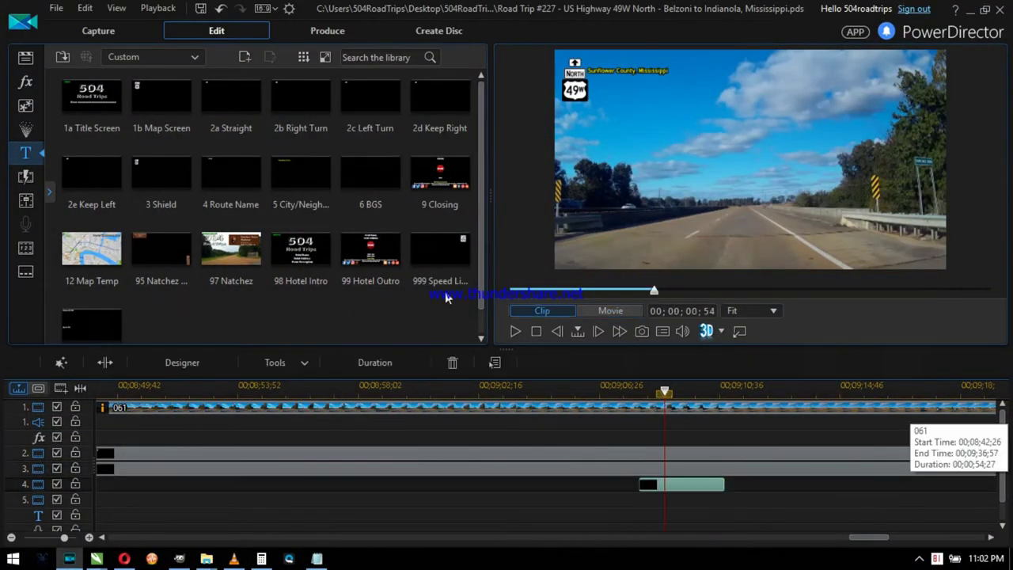
double_click(662, 87)
click(687, 65)
double_click(190, 124)
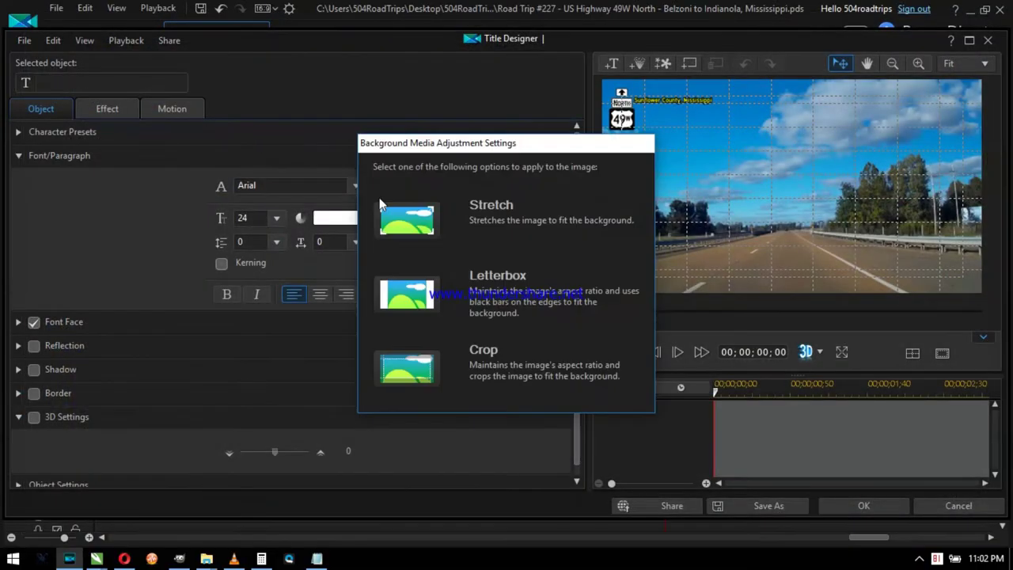
click(380, 205)
click(859, 505)
Step: Play the movie past the bridge and extend the river title clip to 00;09;11;27
key(space)
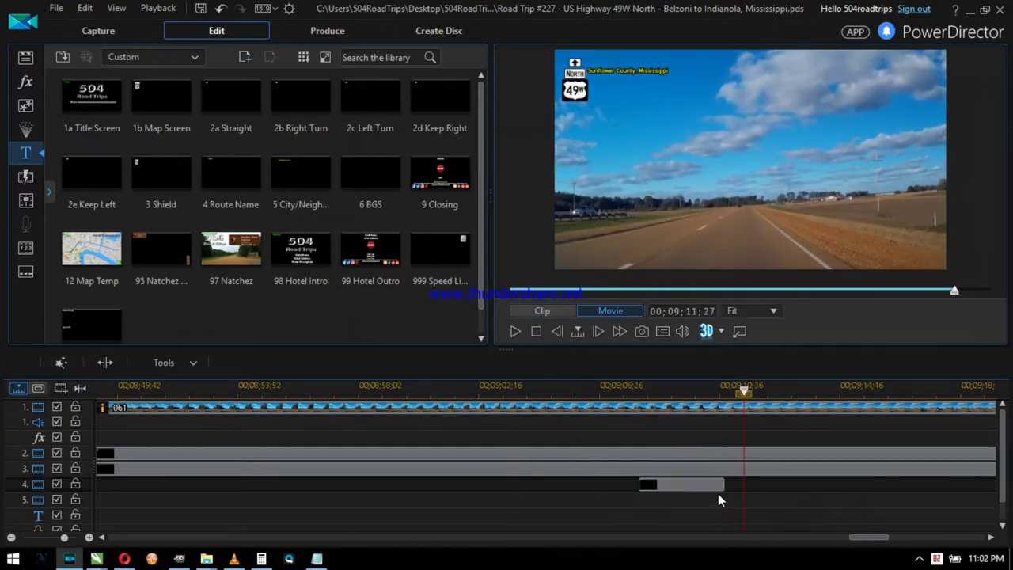
click(719, 485)
drag(723, 484, 745, 489)
click(977, 481)
Step: Add a speed limit 55 title on track 4 at the road sign at 00;09;28;55 and set its duration to 5 seconds
key(space)
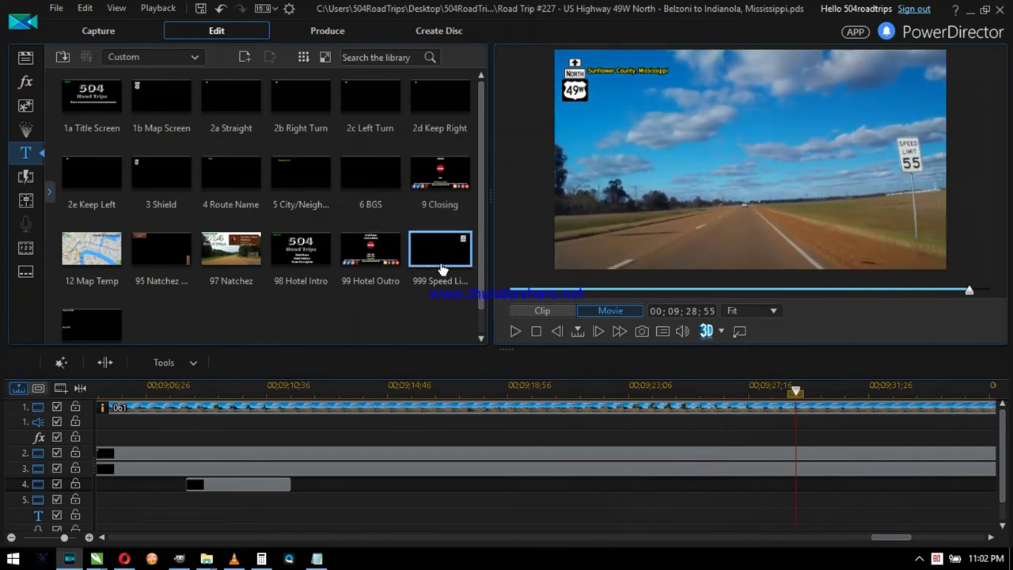
click(353, 368)
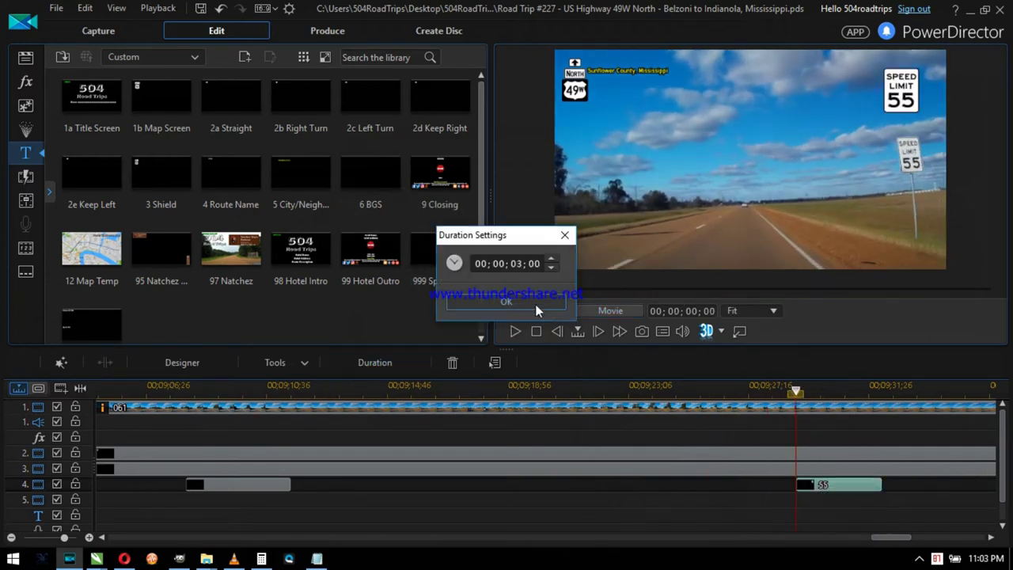
click(521, 264)
text(3)
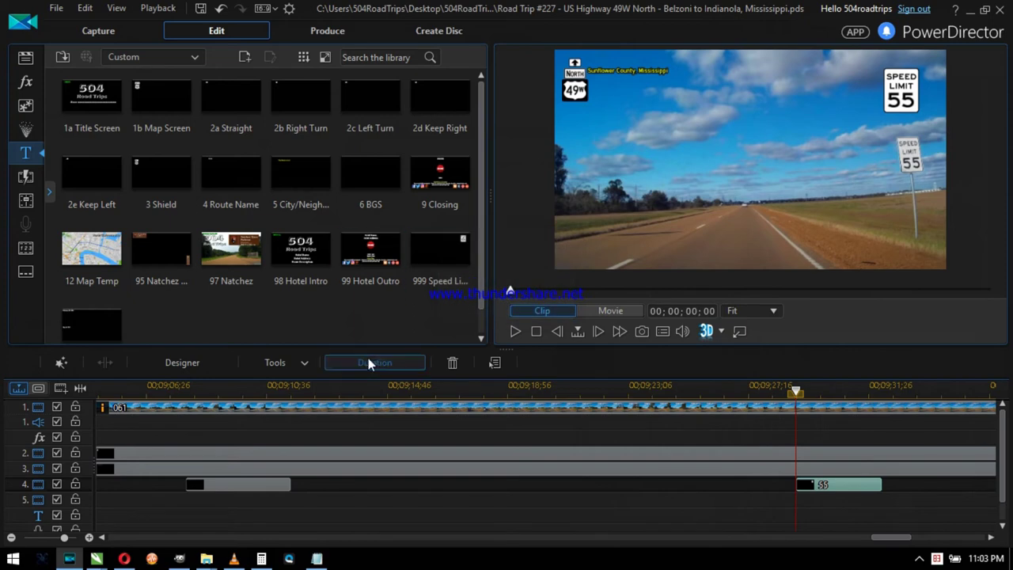
click(371, 362)
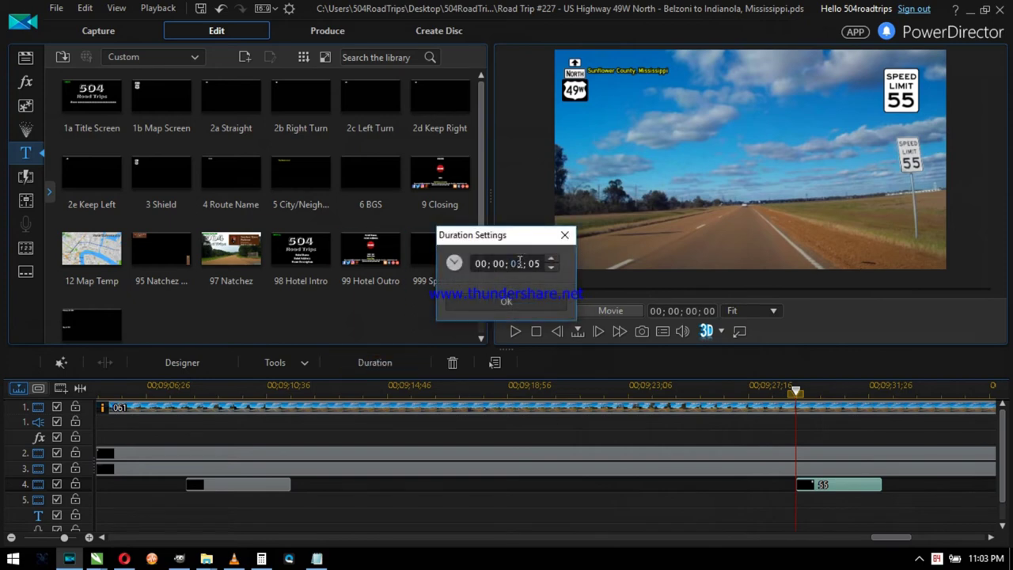
text(5)
key(Return)
Step: Play on to the Indianola sign at 00;09;35;26 and split the county title clip on track 3 there
key(space)
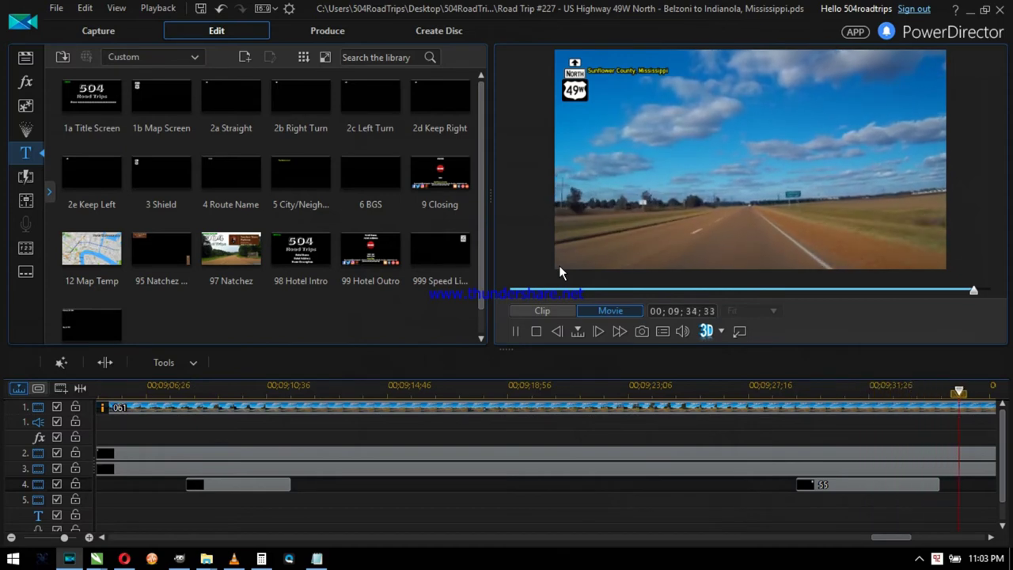
key(space)
drag(891, 536, 908, 537)
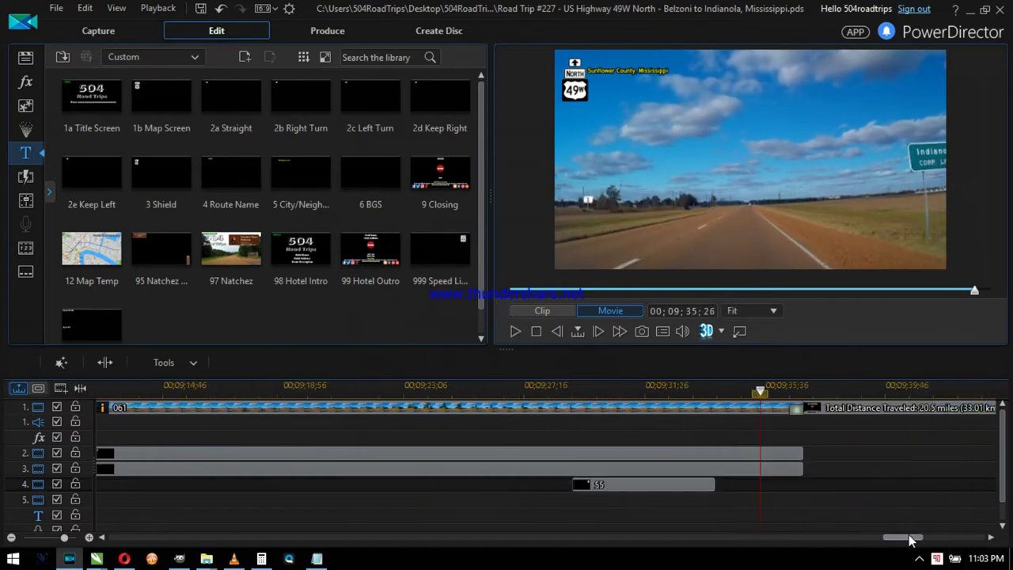
click(673, 470)
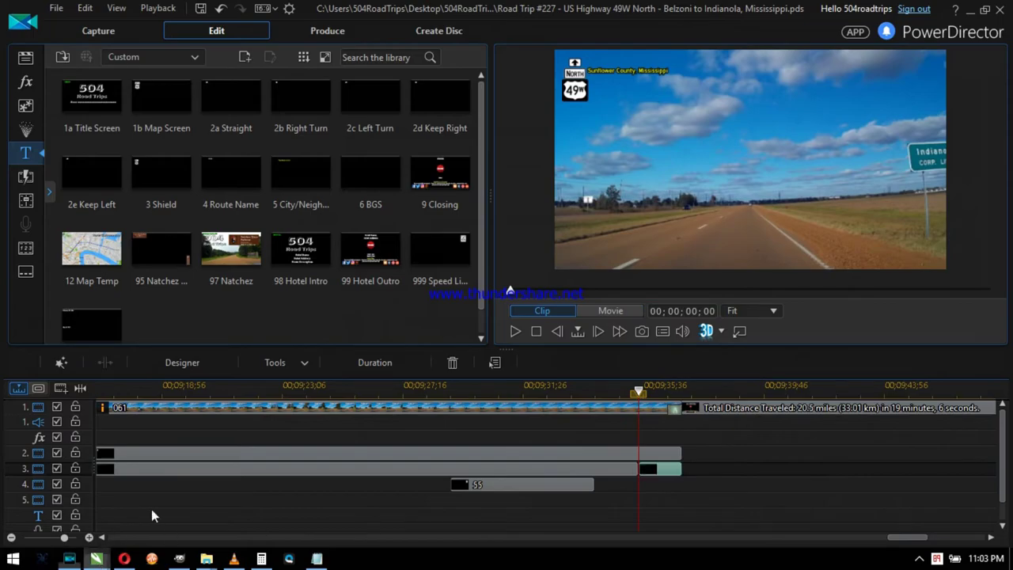
Step: In CorelDRAW's CityState.cdr, change the label to "Indianola, Mississippi" above "Sunflower County" and export it over C4.png
mouse_move(96, 559)
click(210, 503)
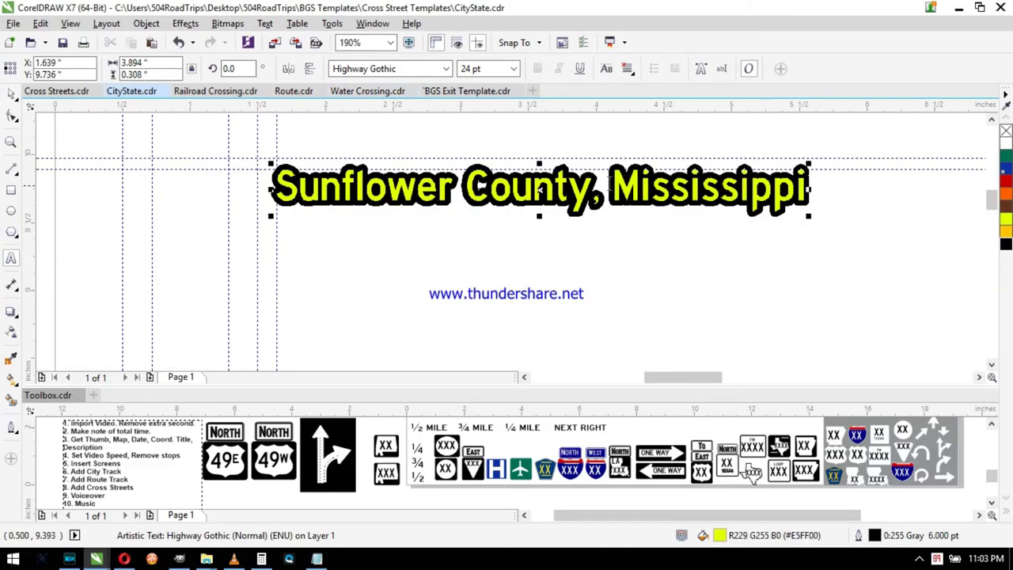
text(Indianola, Mississippi)
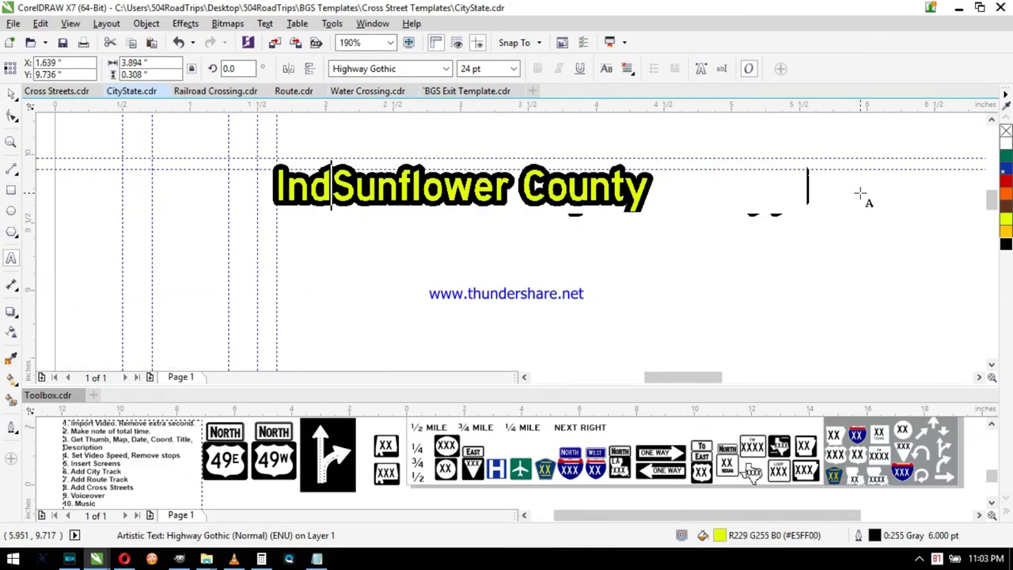
key(ctrl+e)
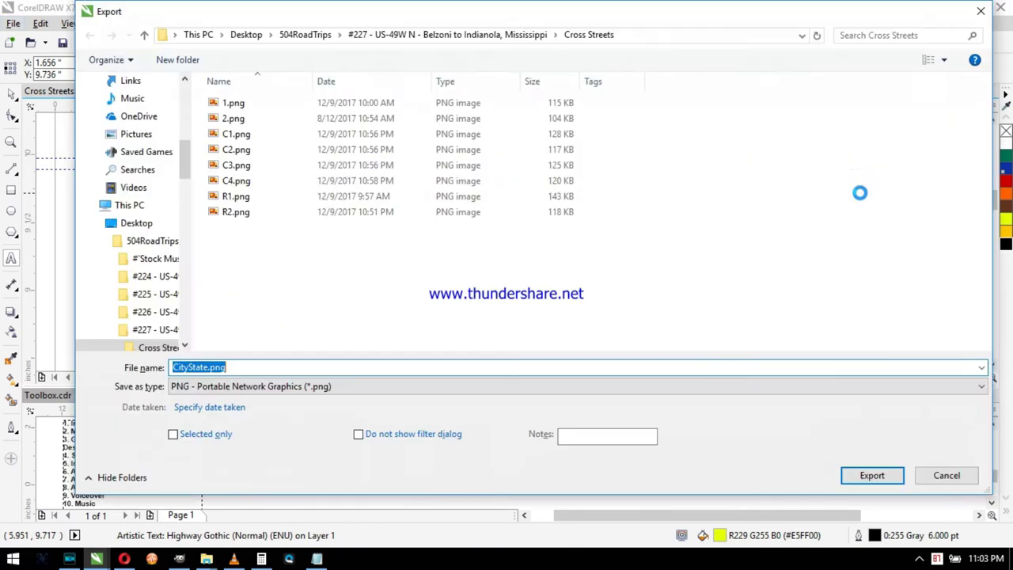
text(C4)
key(Return)
click(541, 282)
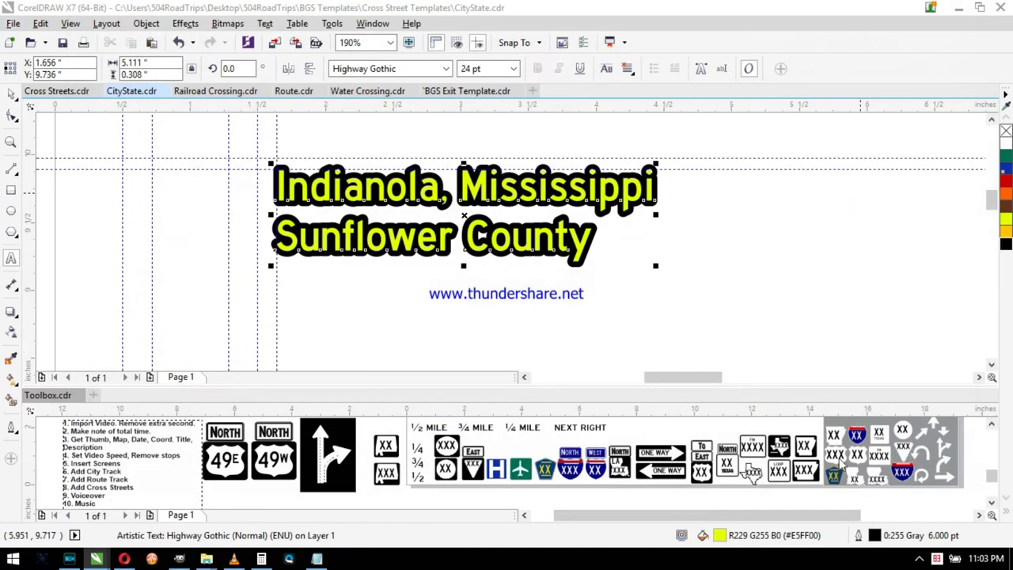
click(730, 492)
Step: Back in PowerDirector, insert the new C4.png, stretched to the background, into the title clip starting at the Indianola sign
key(alt+Tab)
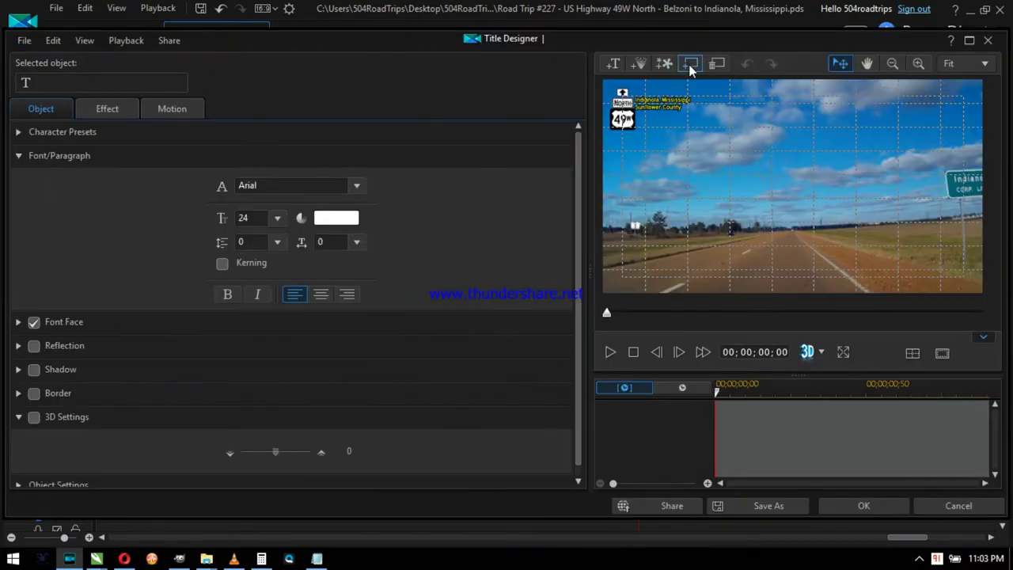
click(690, 66)
double_click(161, 185)
click(406, 232)
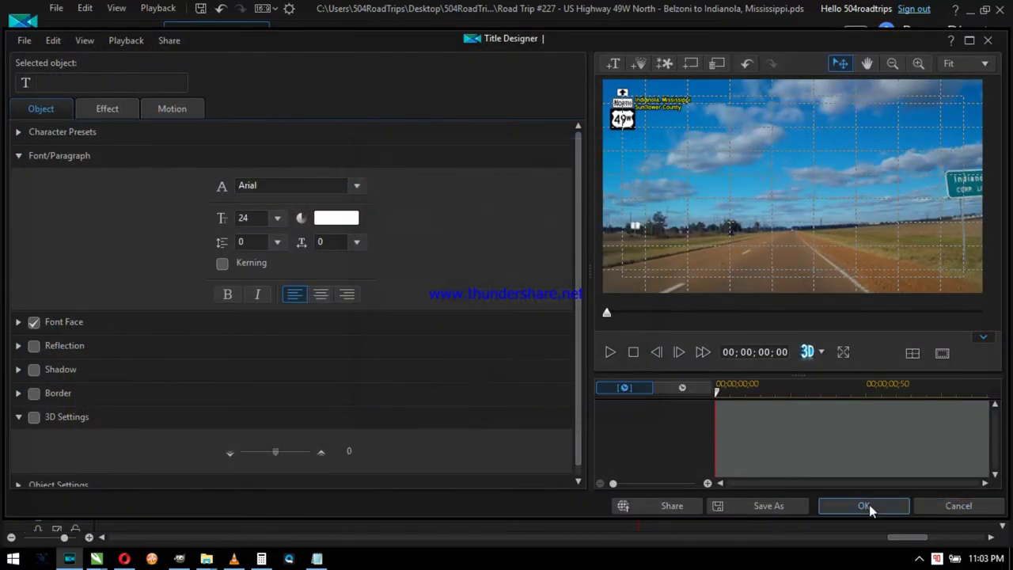
click(870, 507)
click(861, 505)
Step: Return to the start of the movie and examine US 49W and its crossings from Indianola to Belzoni in Google Maps
key(Home)
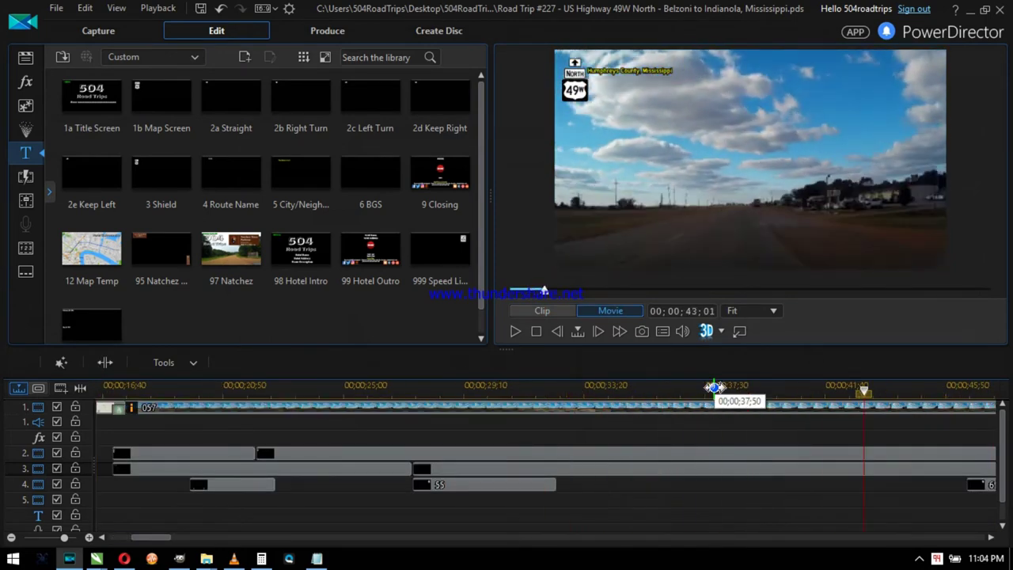
click(124, 558)
scroll(563, 402, up, 1)
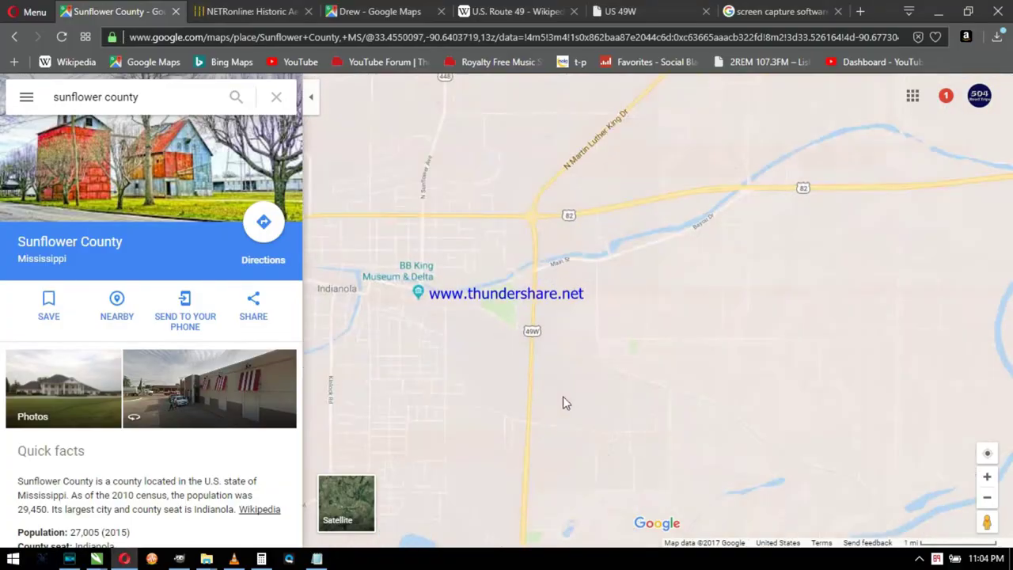
drag(563, 402, 615, 392)
click(408, 291)
scroll(657, 330, up, 1)
drag(709, 447, 607, 165)
scroll(657, 330, up, 3)
scroll(652, 308, down, 2)
scroll(673, 317, up, 1)
drag(672, 317, 514, 158)
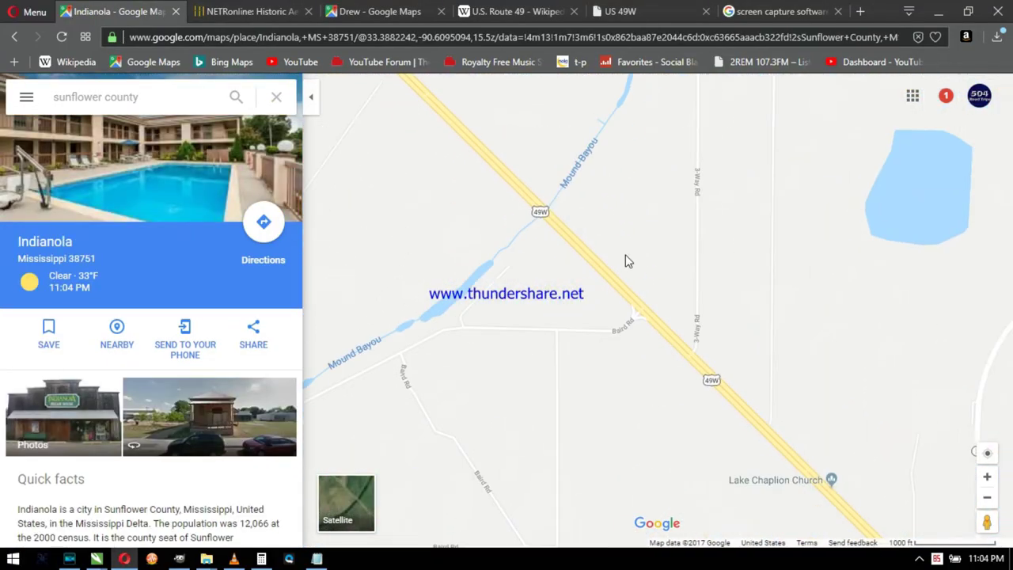
scroll(599, 323, down, 3)
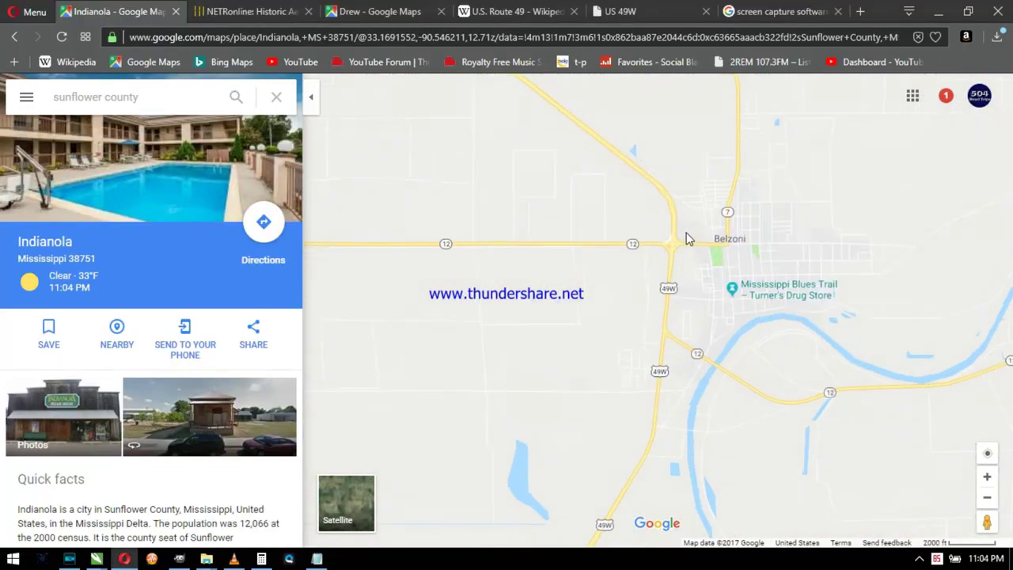
Step: Examine the Silver Creek Rd crossing on US 49W at Castleman and open Street View nearby
scroll(687, 239, up, 3)
click(604, 316)
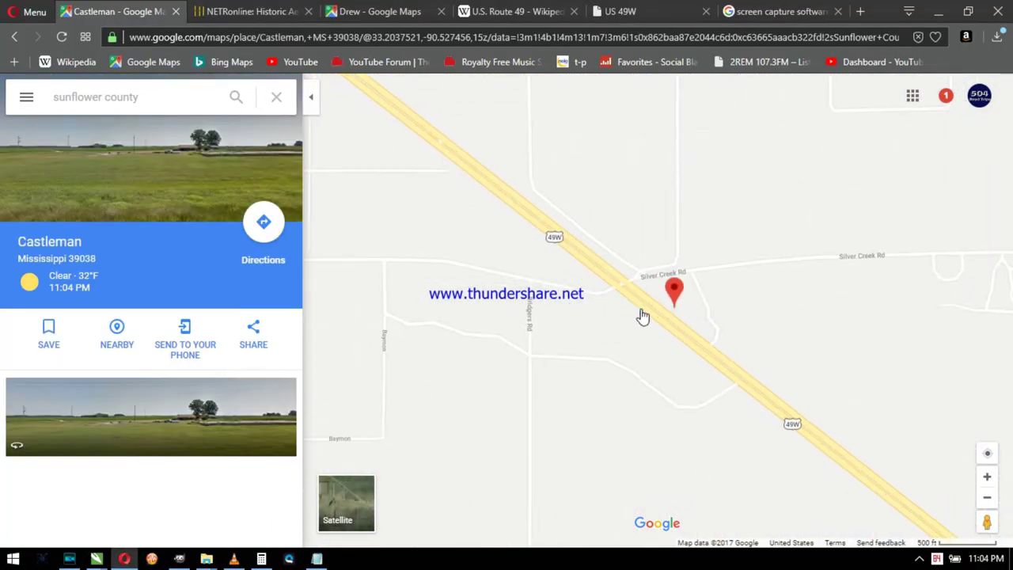
scroll(625, 305, up, 2)
drag(987, 522, 792, 349)
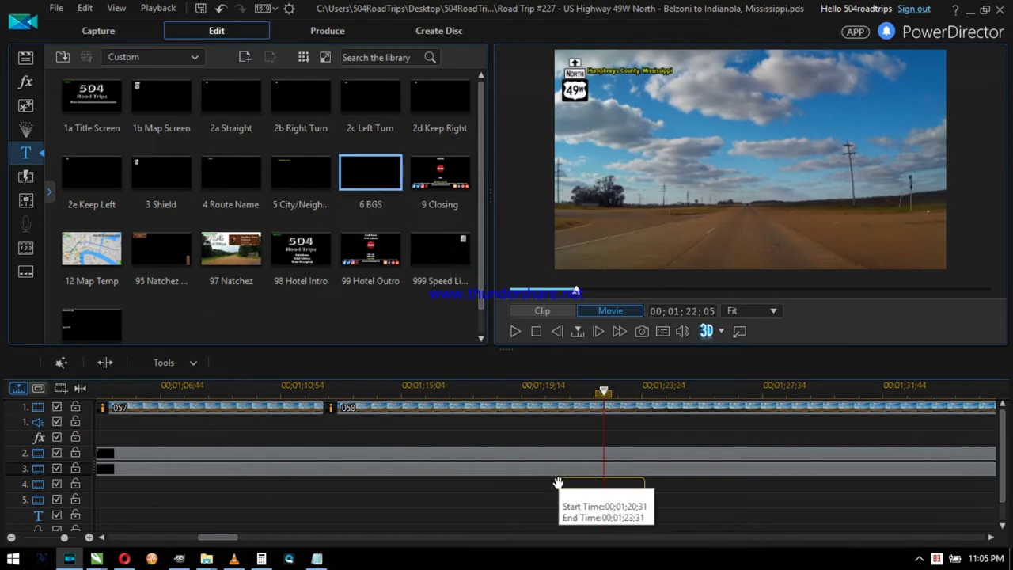
Step: Place a 6 BGS title on track 4 at the crossing and replace the route signs in Cross Streets.cdr with "Silver Creek Rd", exported as 3.png
drag(556, 483, 556, 482)
mouse_move(97, 559)
click(71, 510)
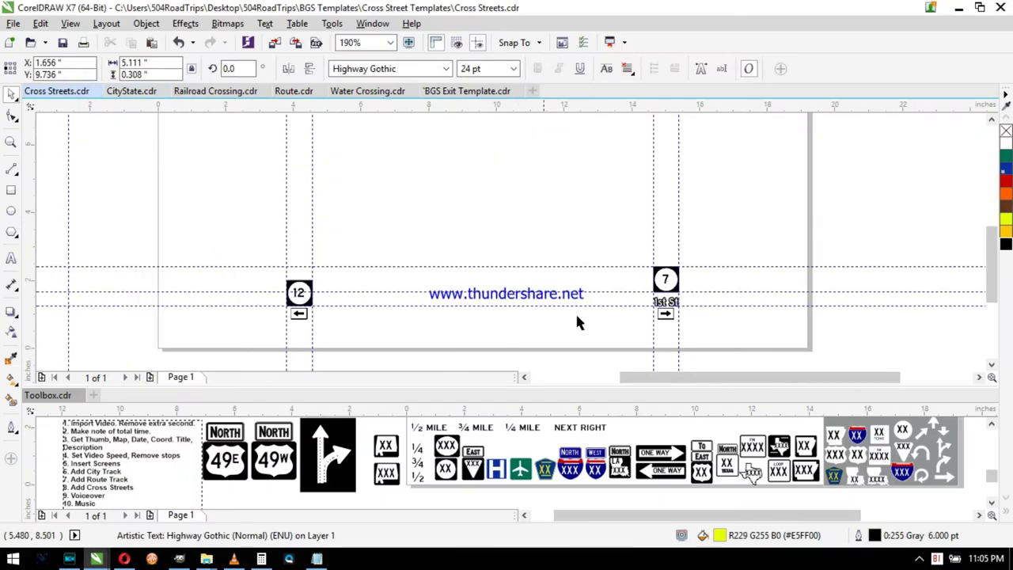
key(Delete)
drag(561, 219, 724, 339)
key(Delete)
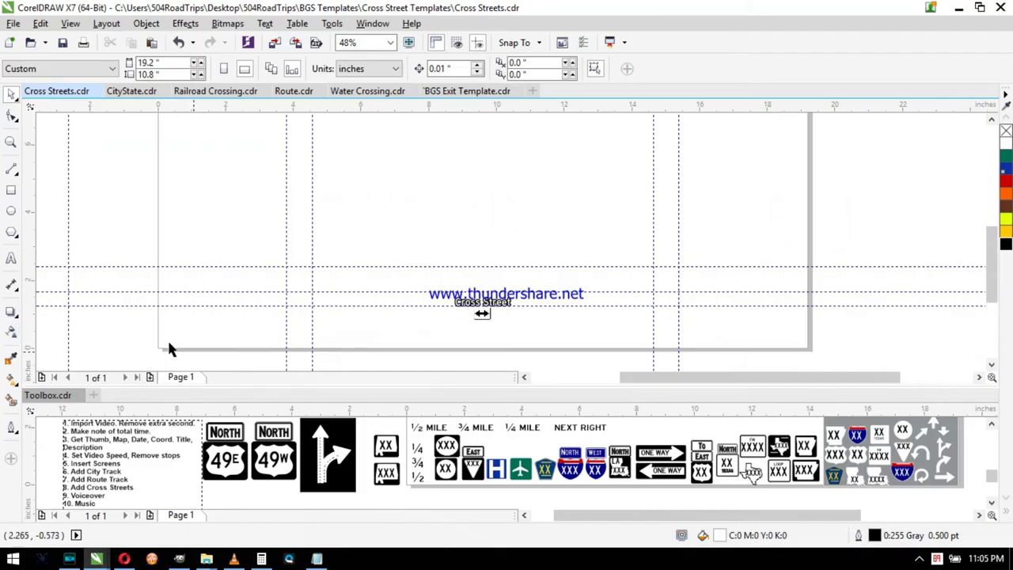
key(F8)
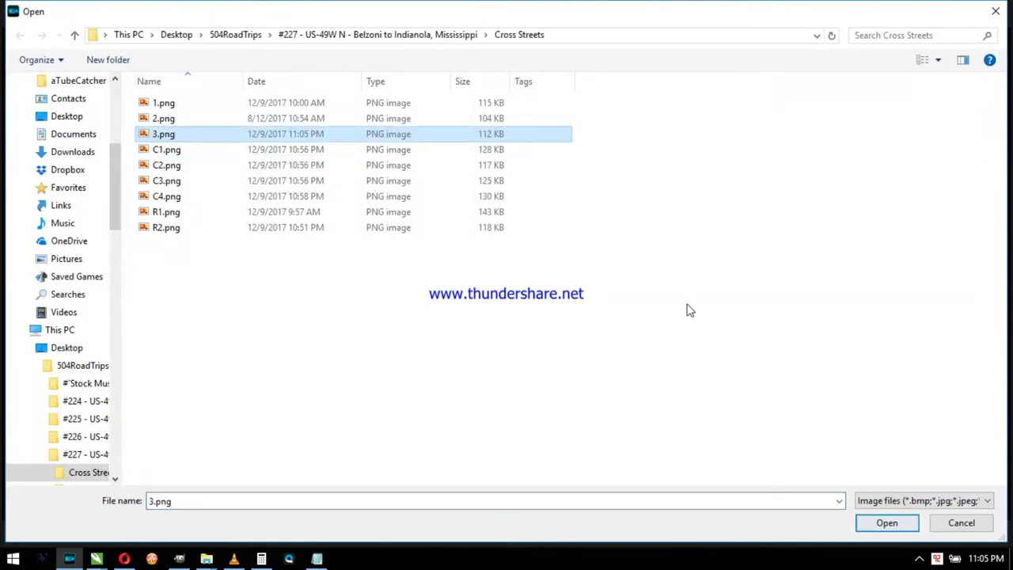
Step: Insert 3.png, stretched to the background, into the title clip at the Silver Creek Rd crossing and play the movie
click(892, 528)
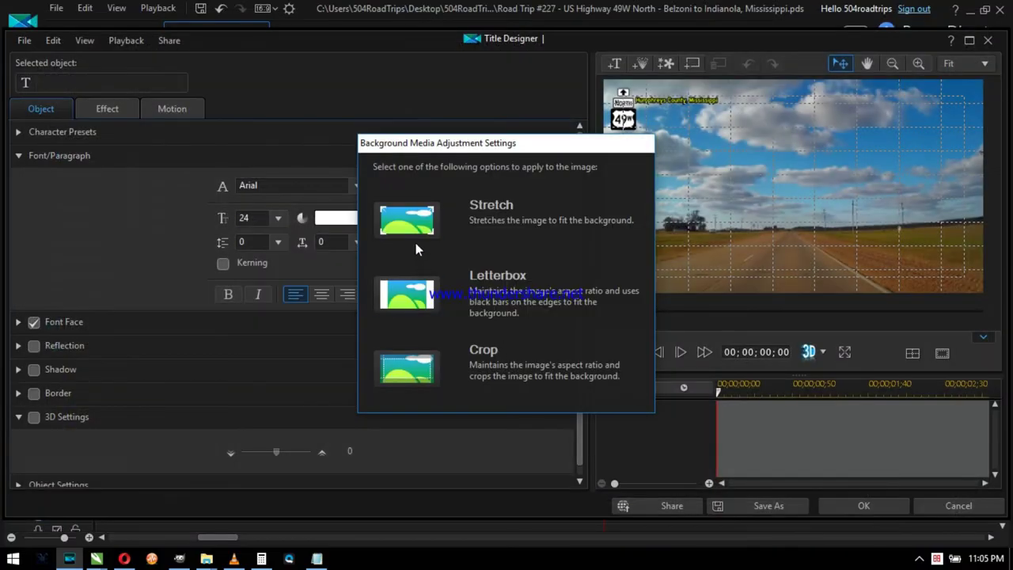
click(416, 244)
click(881, 510)
click(876, 510)
key(space)
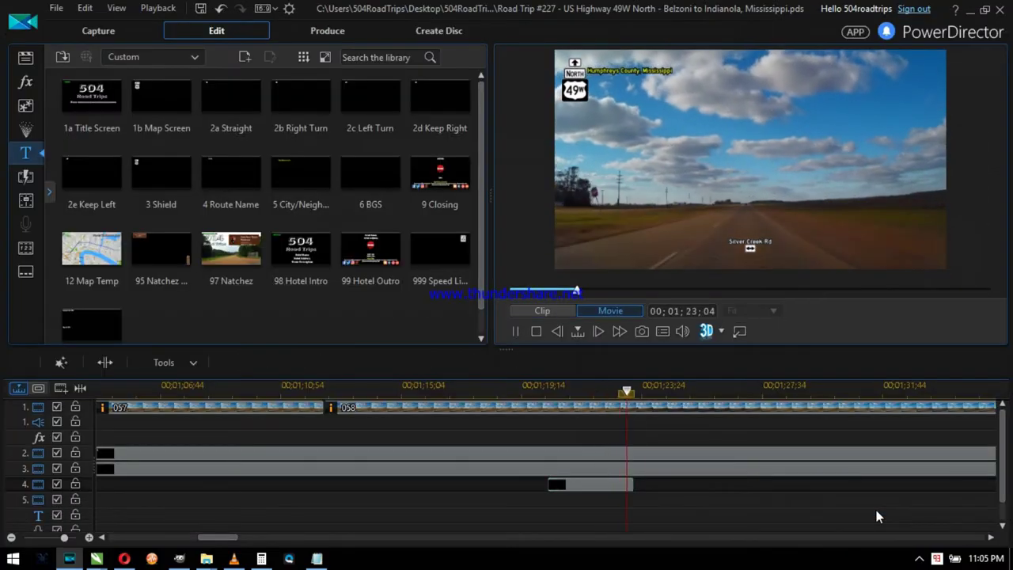
Step: Follow US 49W northwest in Google Maps to the Catfish Rd and Bellewood Rd crossing and compare it with the movie
click(124, 559)
drag(497, 205, 823, 412)
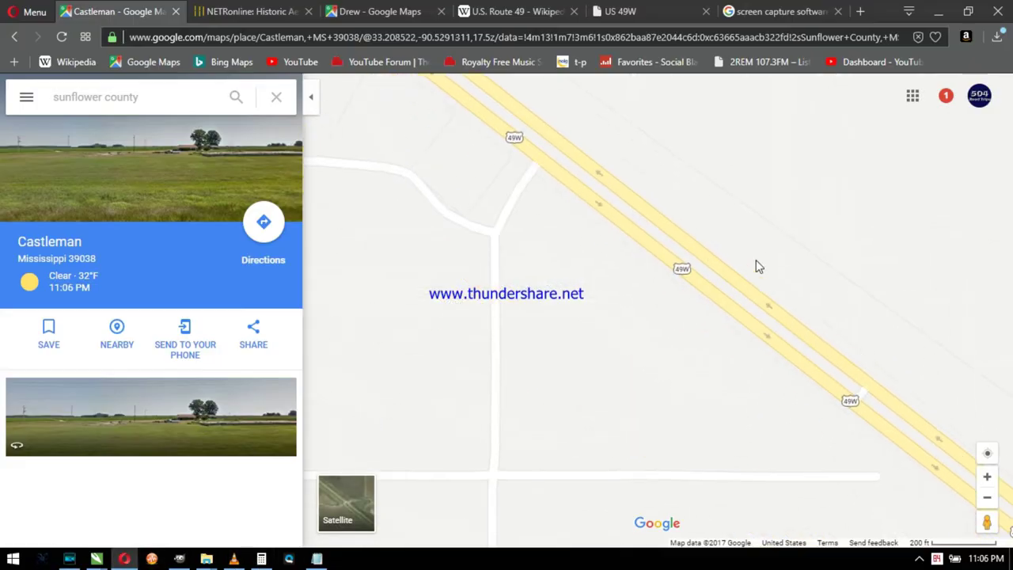
drag(708, 295, 802, 427)
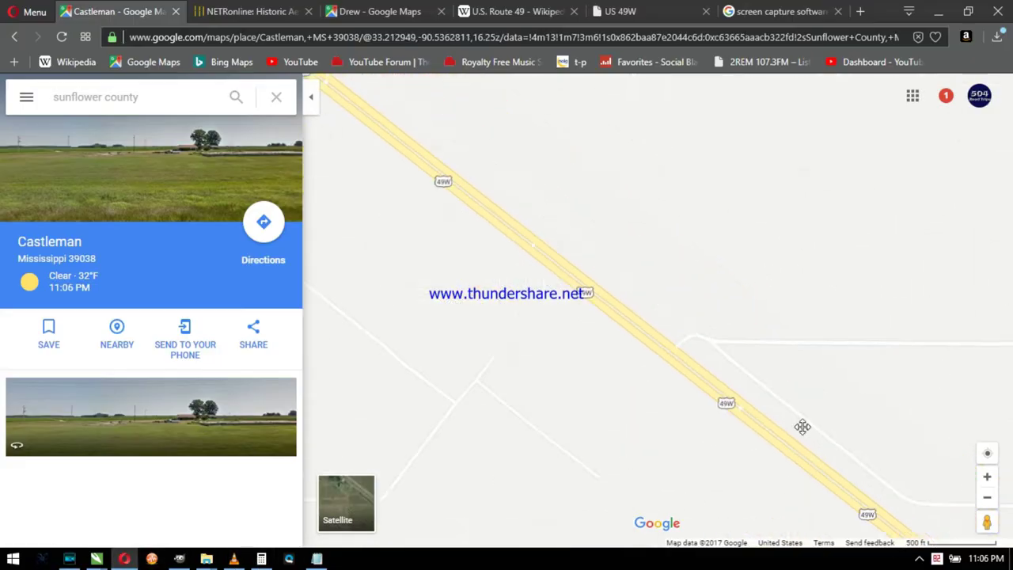
drag(464, 340, 586, 349)
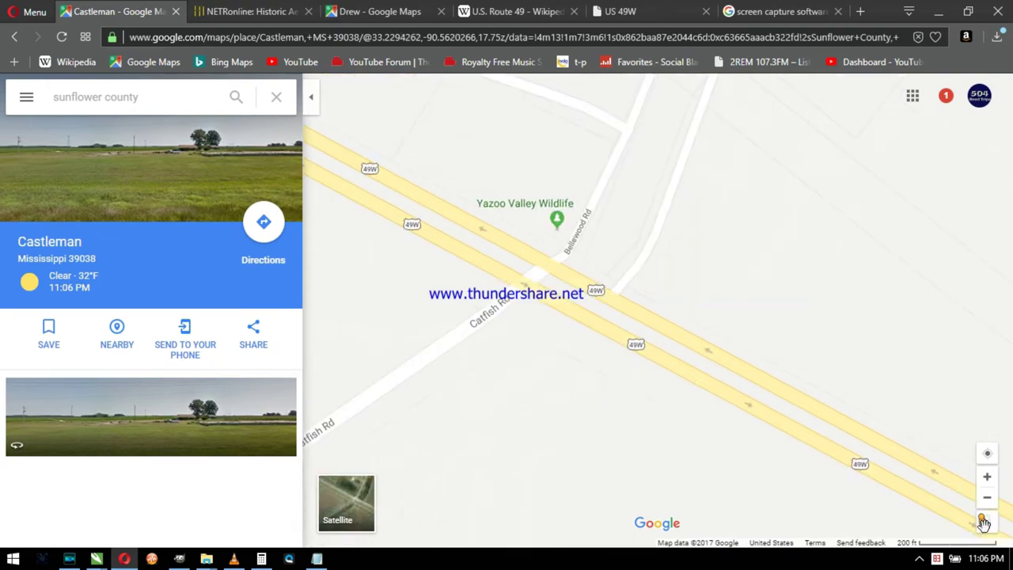
drag(987, 522, 572, 241)
drag(698, 308, 554, 260)
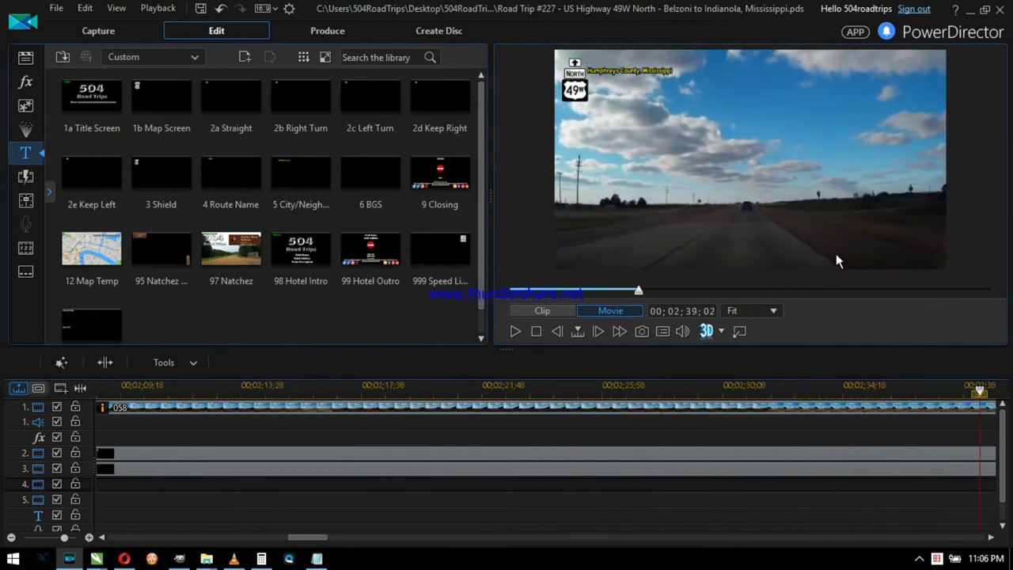
key(alt+Tab)
key(alt+Tab)
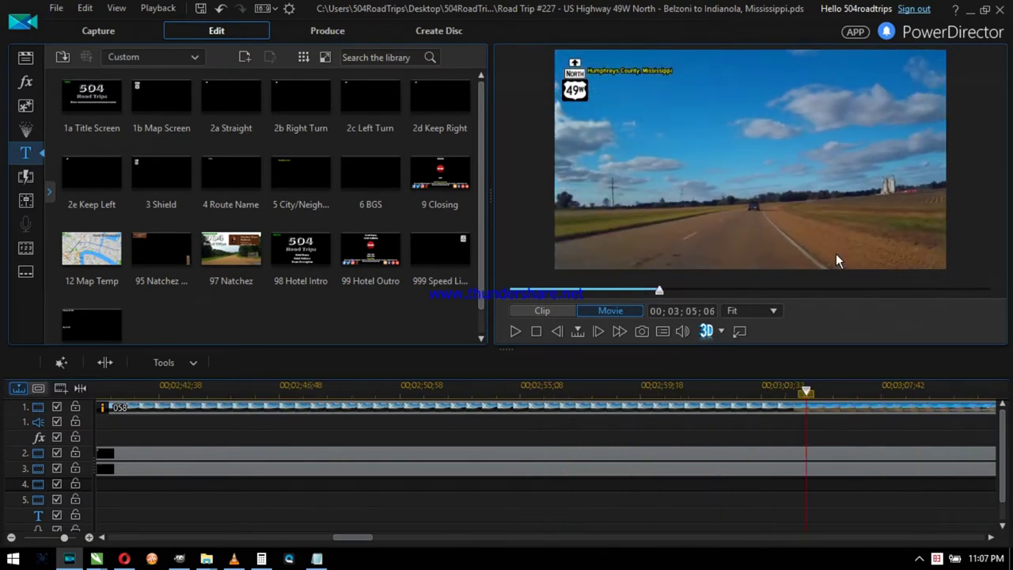
Step: Compare the movie with the map and Street View at the Catfish Rd and Bellewood Rd crossing to find the matching frame
key(alt+Tab)
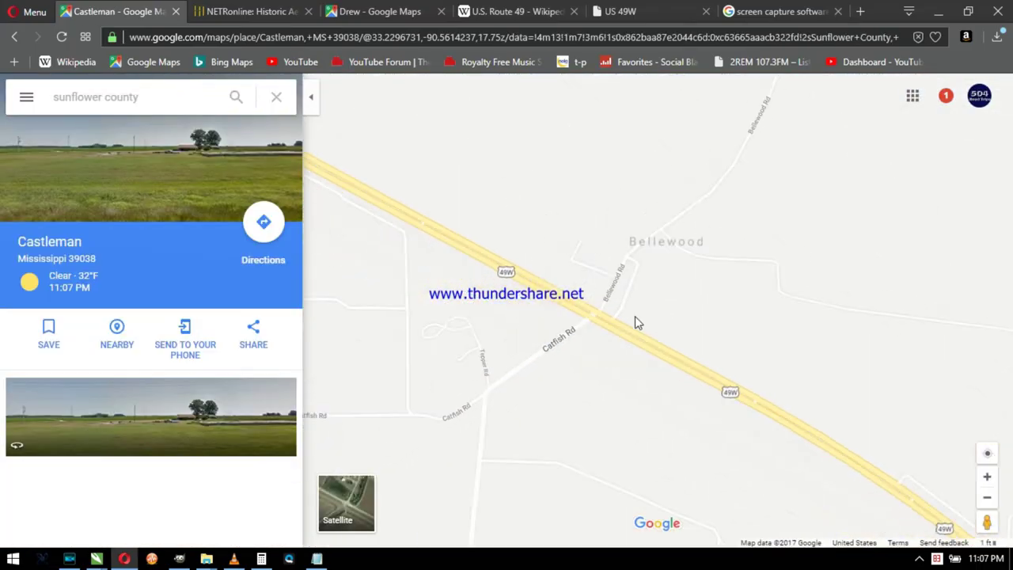
key(alt+Tab)
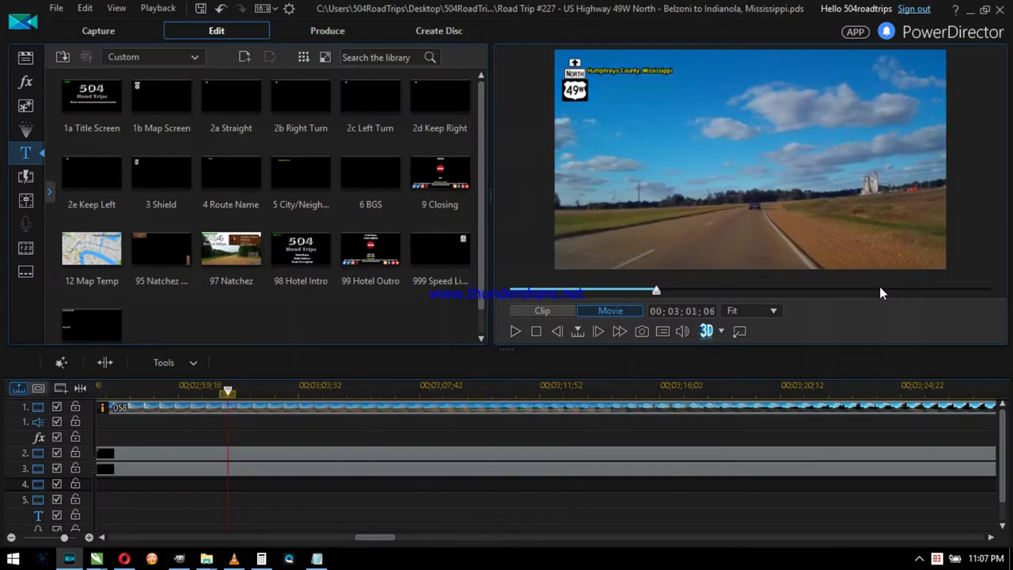
key(alt+Tab)
key(alt+Tab)
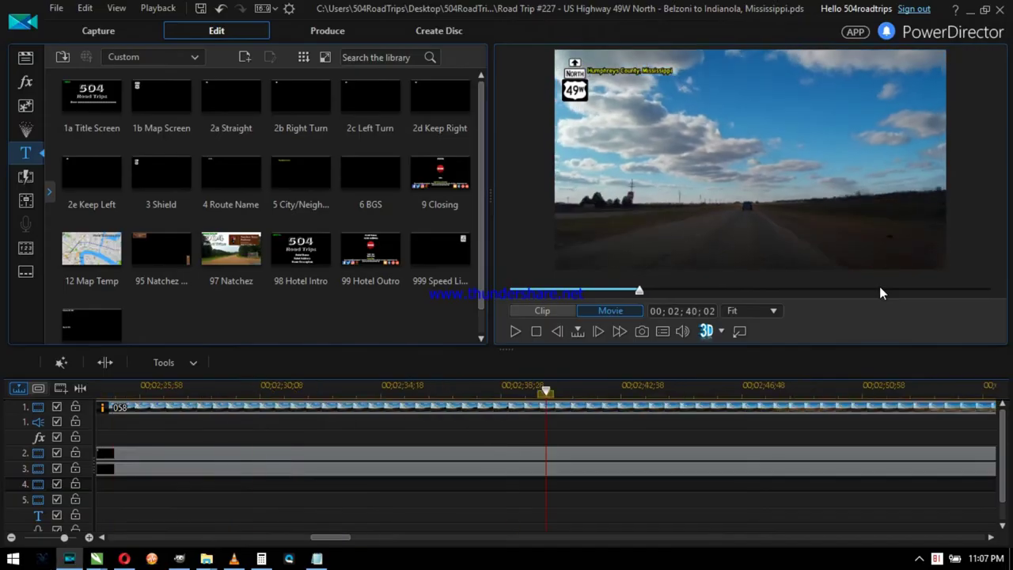
key(alt+Tab)
drag(982, 514, 601, 310)
click(550, 397)
drag(601, 364, 483, 327)
key(alt+Tab)
key(alt+Tab)
key(alt+Tab)
key(alt+Tab)
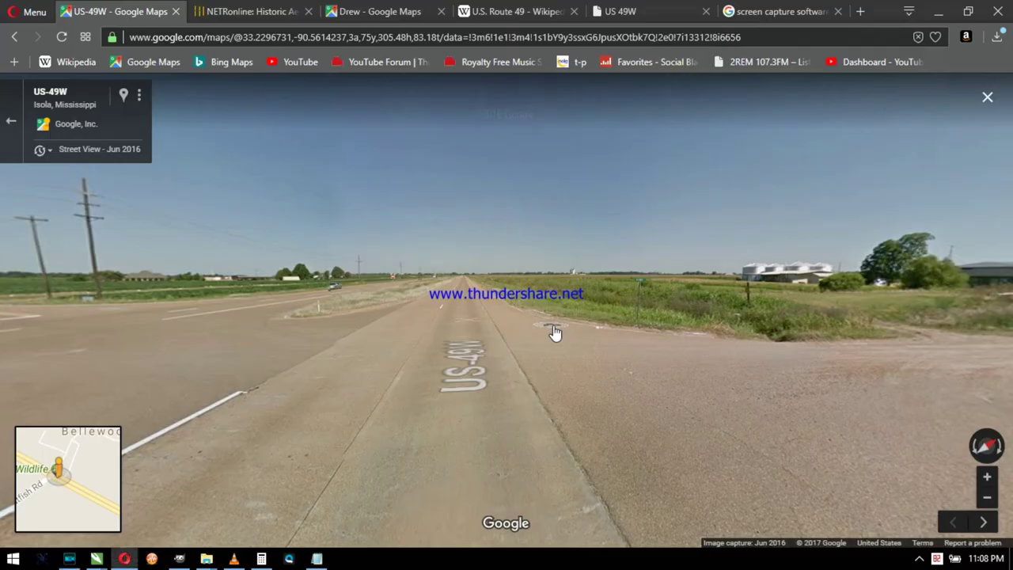
key(alt+Tab)
key(comma)
key(alt+Tab)
click(987, 97)
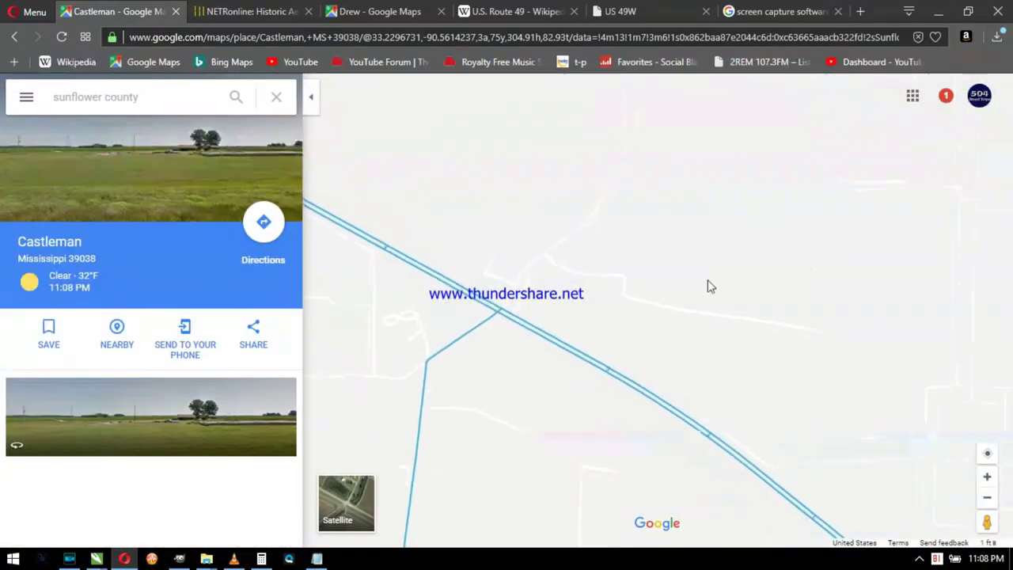
key(alt+Tab)
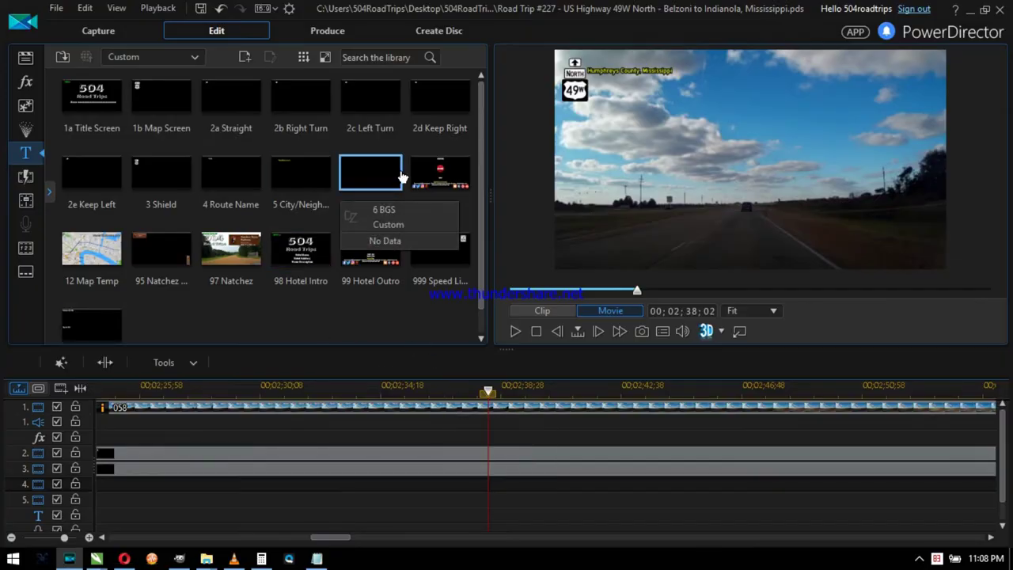
Step: Place a 6 BGS title on track 4 at the Catfish Rd and Bellewood Rd crossing in the movie
key(space)
drag(388, 334, 449, 479)
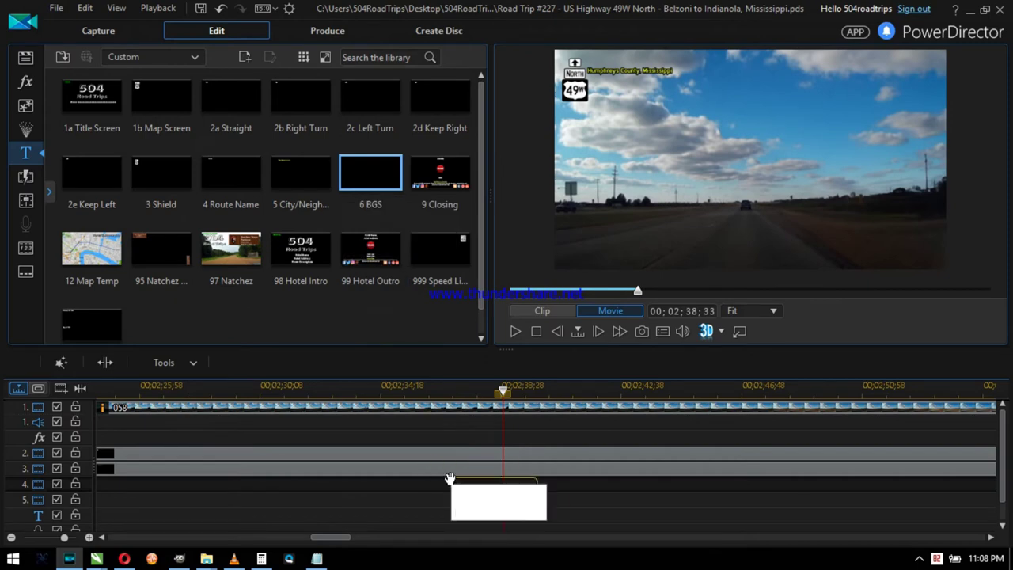
Step: In Cross Streets.cdr, delete the middle sign, label the others "Catfish Rd" (left street) and "Bellewood Rd" (right street), and export the page as 4.png
mouse_move(96, 559)
click(91, 525)
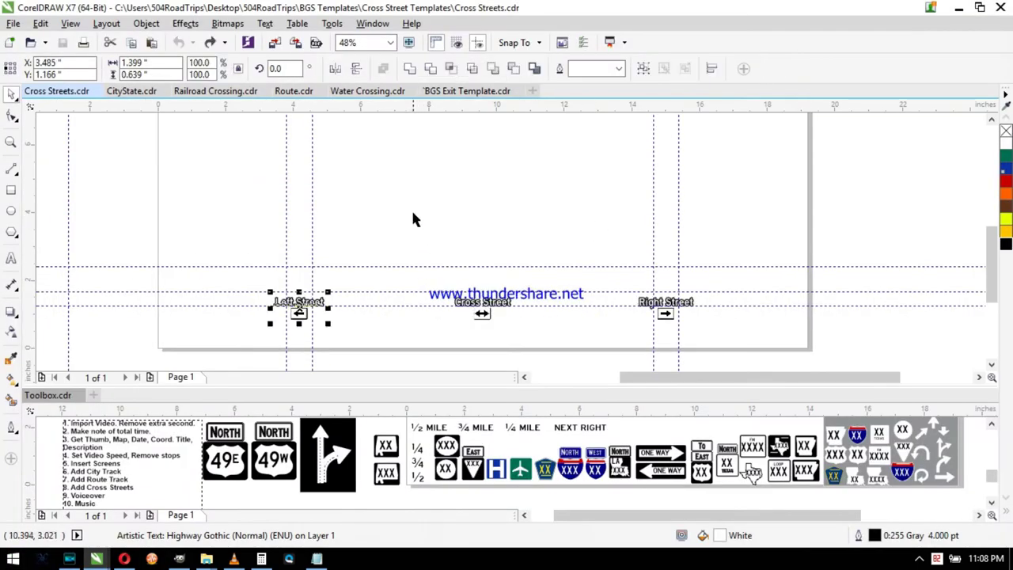
key(Delete)
key(F8)
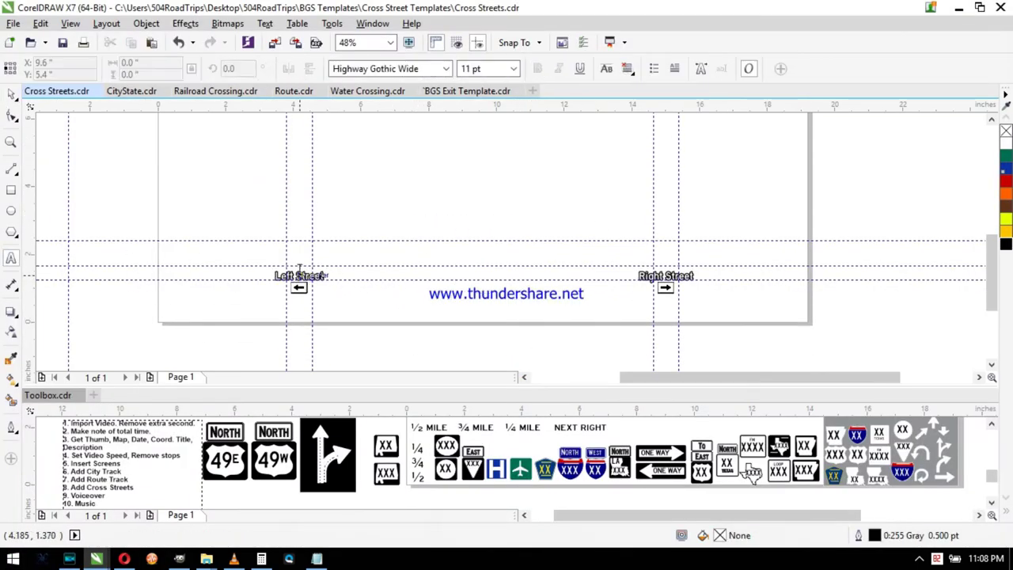
key(alt+Tab)
key(Tab)
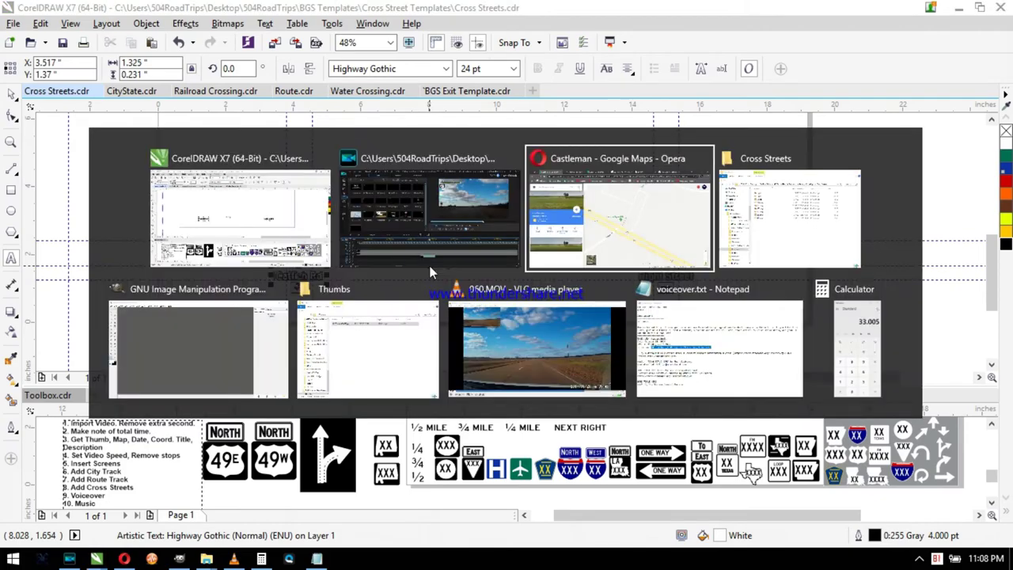
key(alt+Tab)
drag(638, 278, 895, 268)
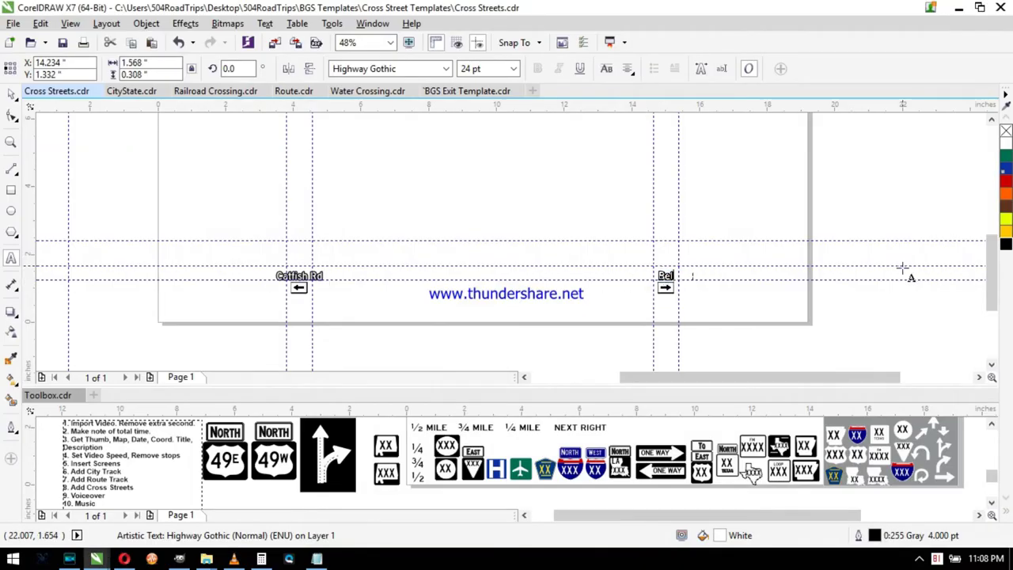
key(ctrl+e)
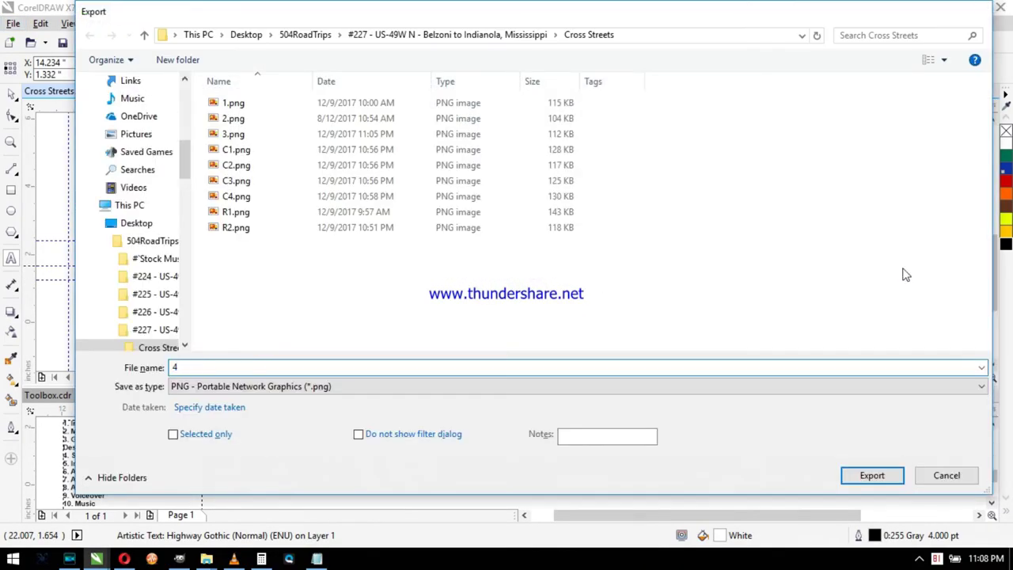
key(Return)
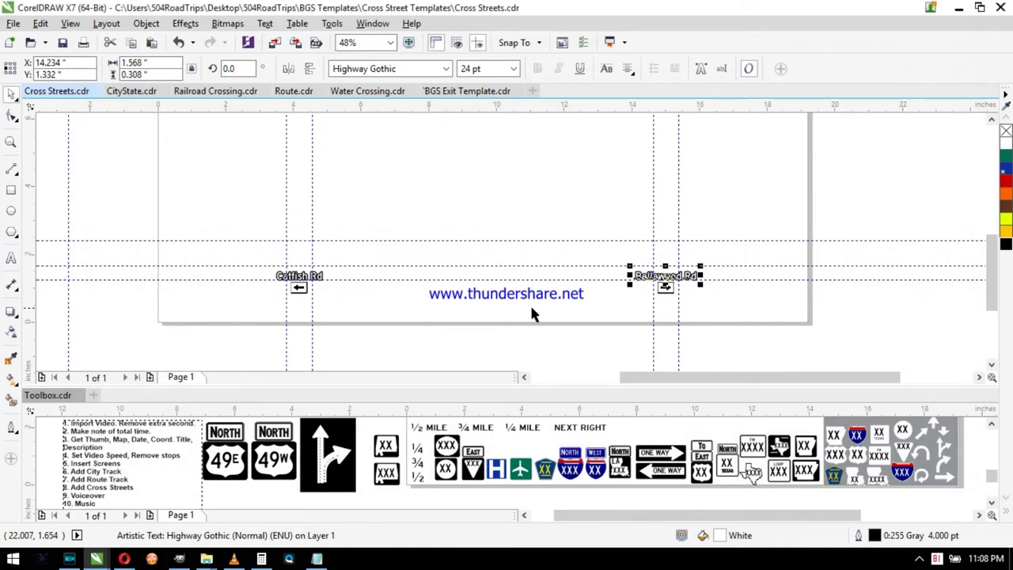
Step: Insert 4.png, stretched to the background, into the title clip at the Catfish Rd crossing and play the movie
key(alt+Tab)
click(71, 560)
double_click(518, 481)
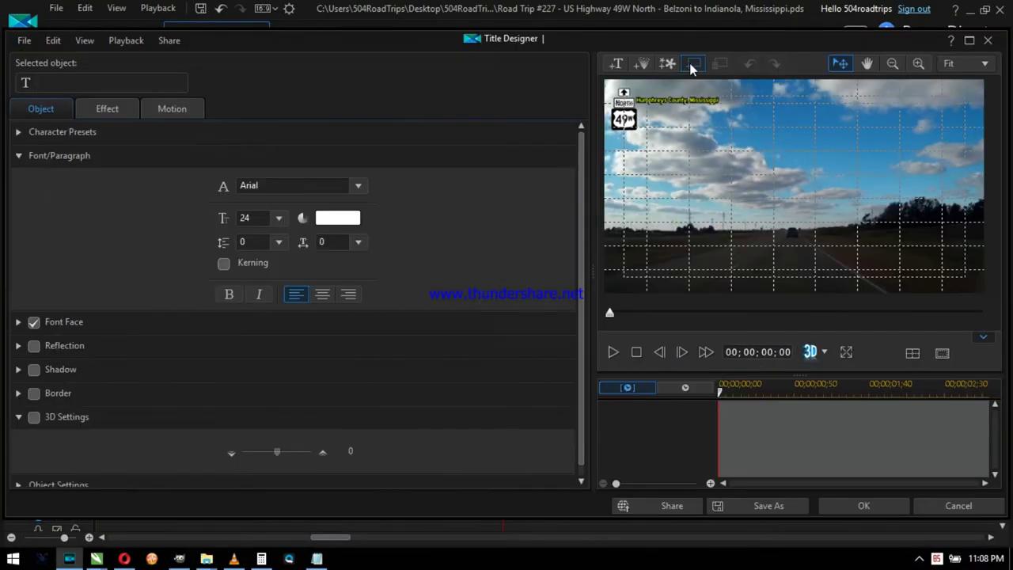
click(691, 65)
double_click(176, 151)
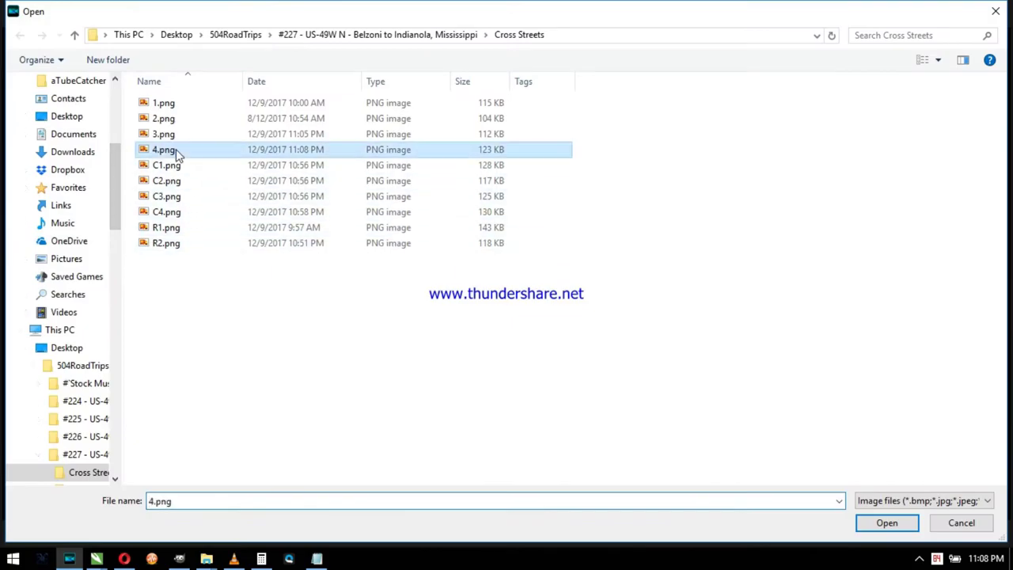
click(603, 348)
click(879, 506)
key(space)
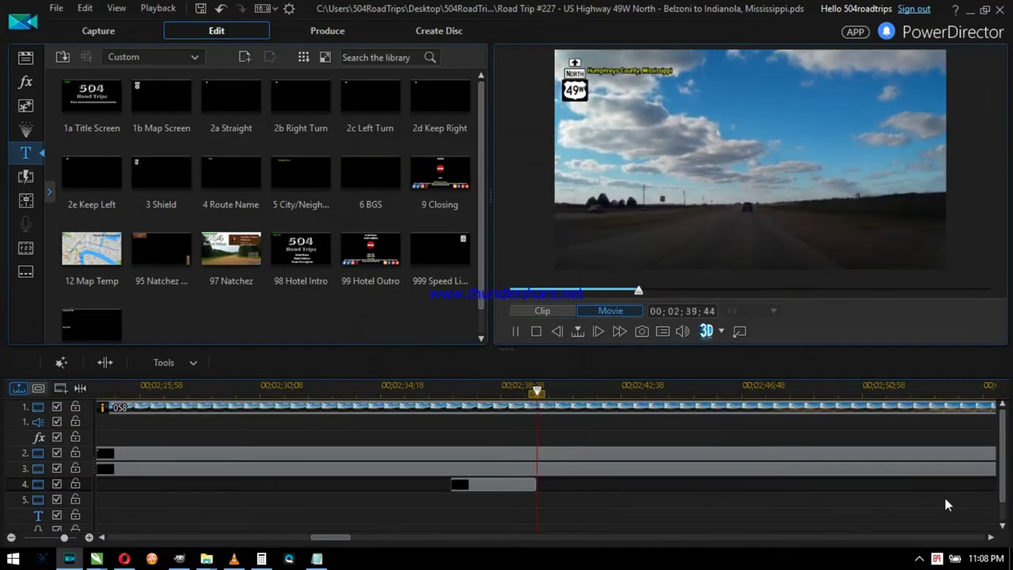
Step: Examine the Chef Rd and Old US Hwy 49W crossing on US 49W in Google Maps and its Street View
click(124, 559)
scroll(694, 274, up, 5)
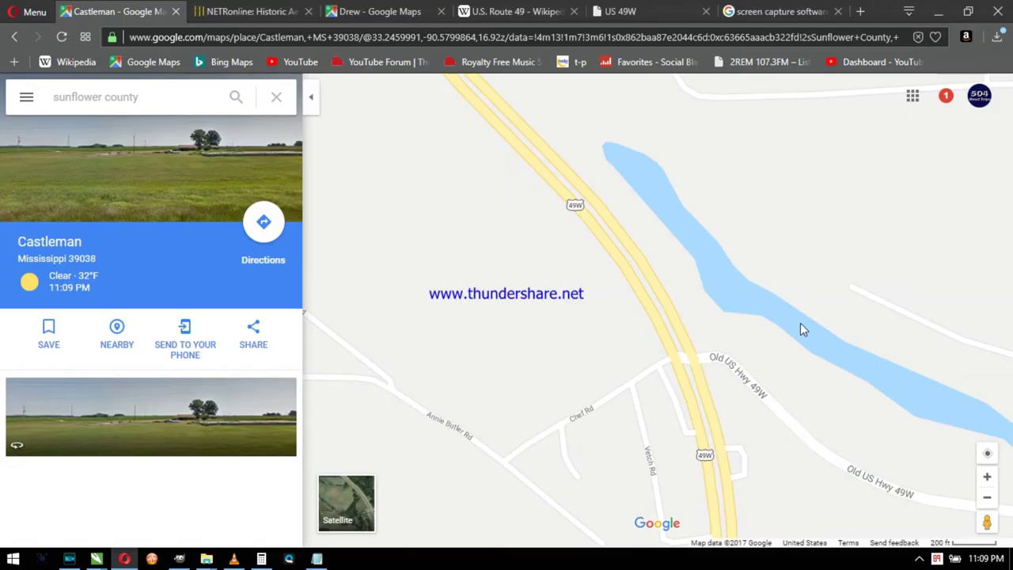
drag(987, 522, 720, 363)
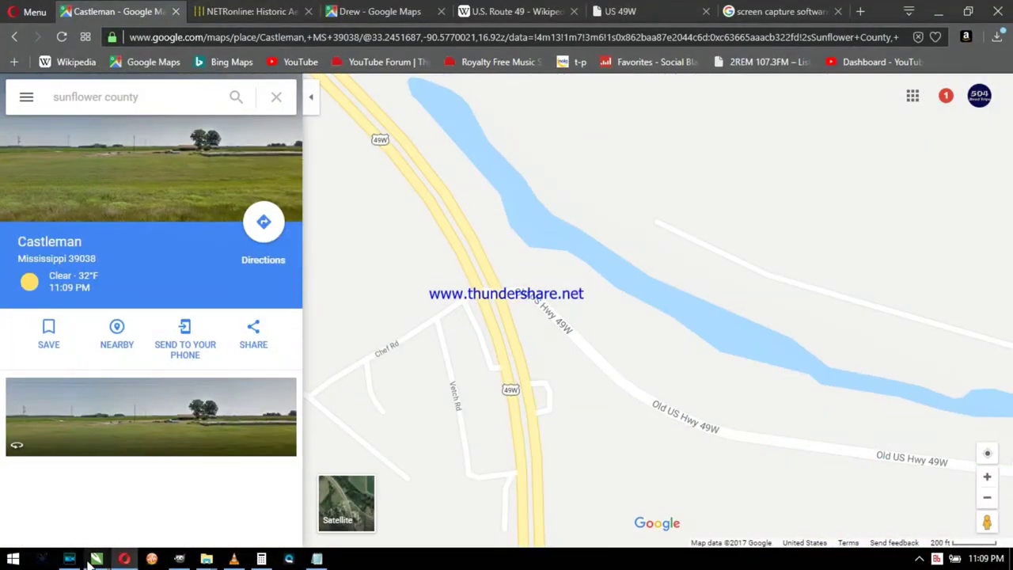
Step: Relabel the signs in Cross Streets.cdr "Chef Rd" for the left street and "Old US Hwy 49W" for the right, and export the page
mouse_move(91, 562)
click(64, 506)
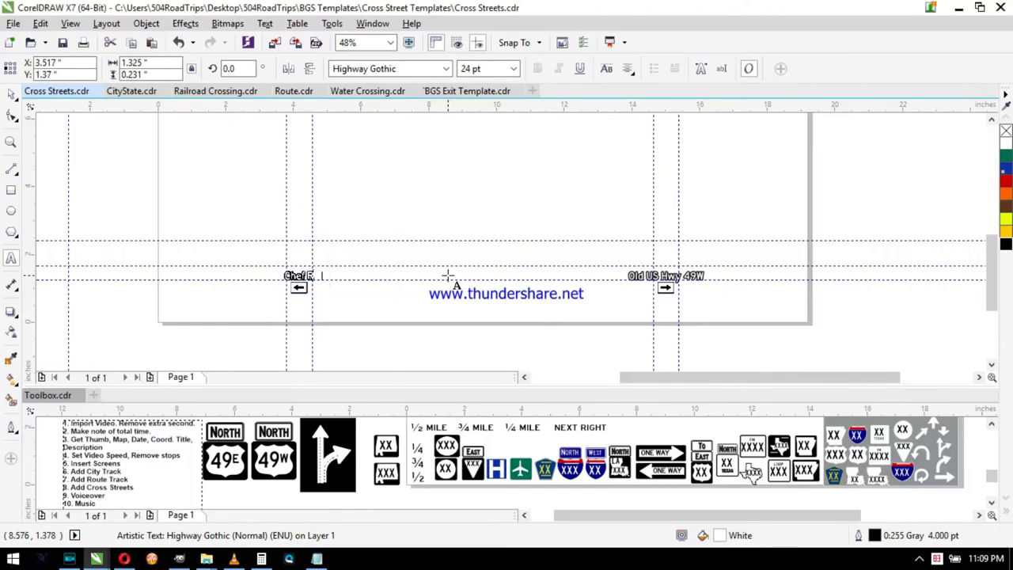
key(ctrl+e)
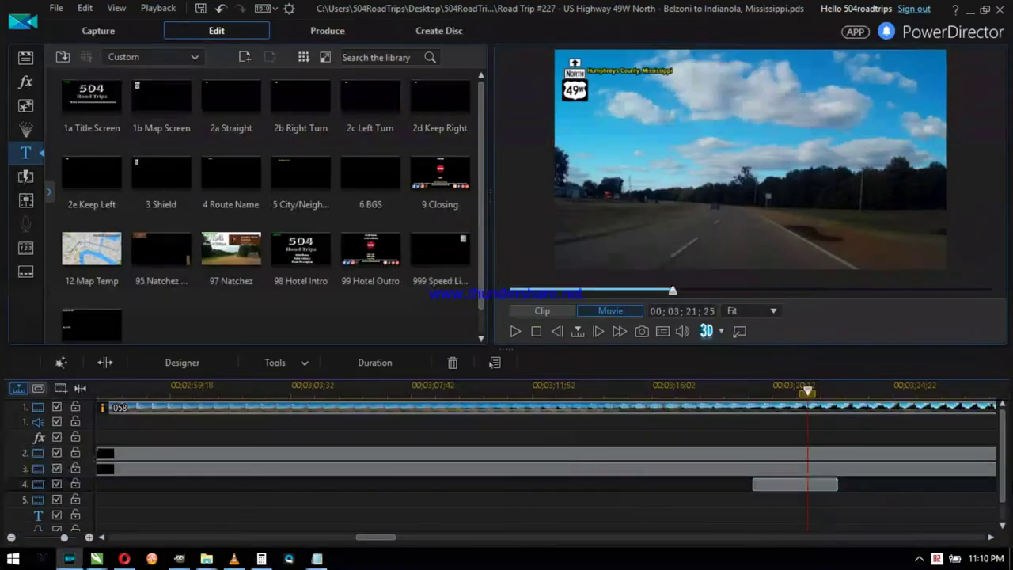
Step: Play the movie past the Chef Rd title clip and examine the US 49W crossings at Isola in Google Maps
key(space)
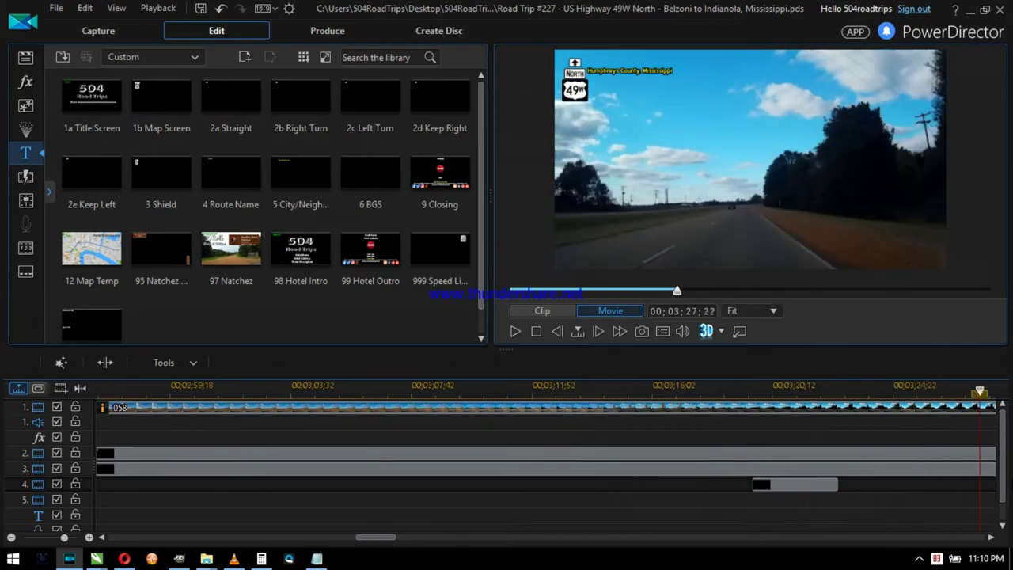
key(alt+Tab)
drag(644, 301, 803, 351)
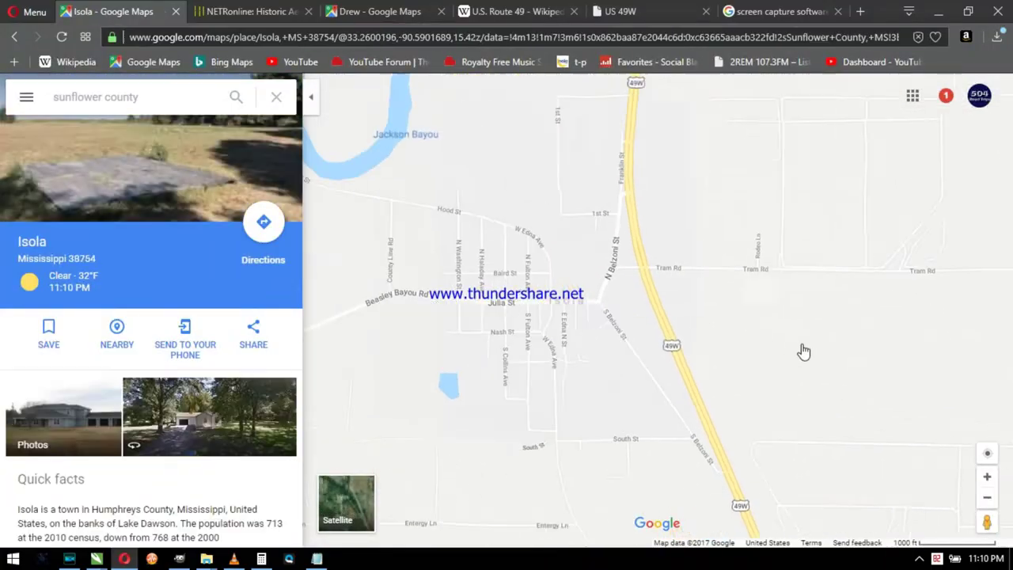
scroll(616, 253, up, 2)
drag(987, 522, 625, 226)
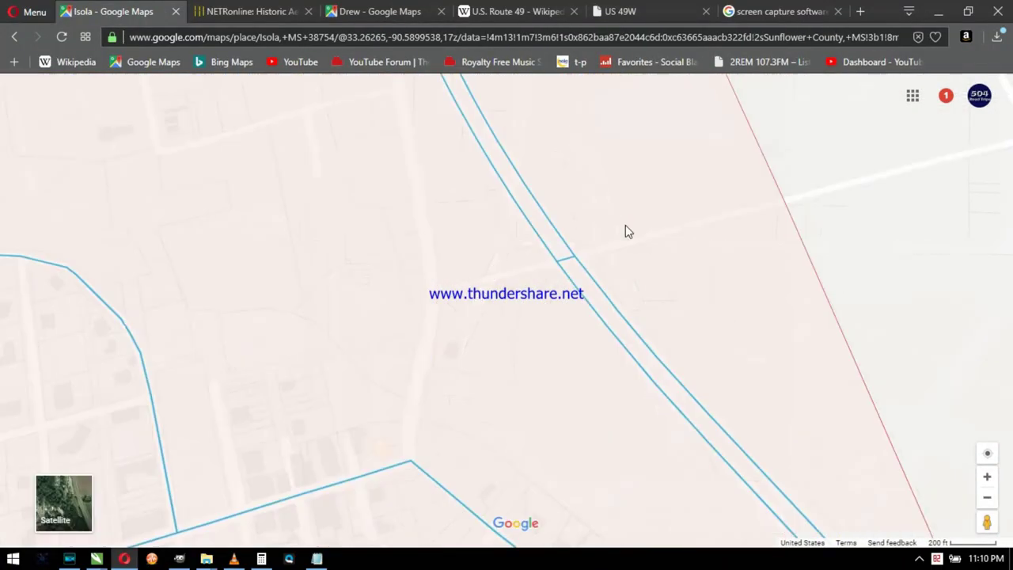
Step: Play the movie through Isola to the Tram Rd crossing and compare the frame with Street View
key(alt+Tab)
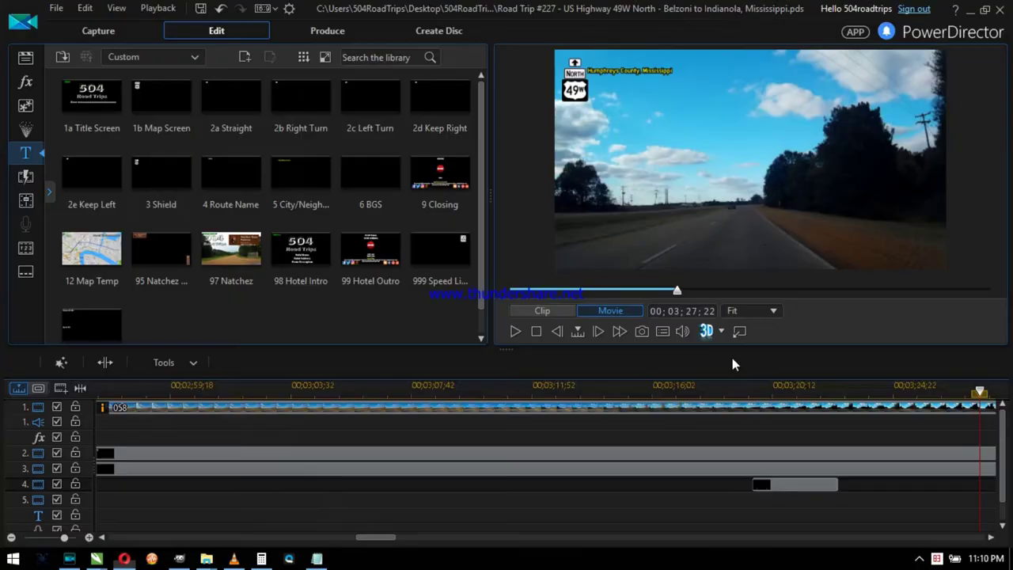
key(space)
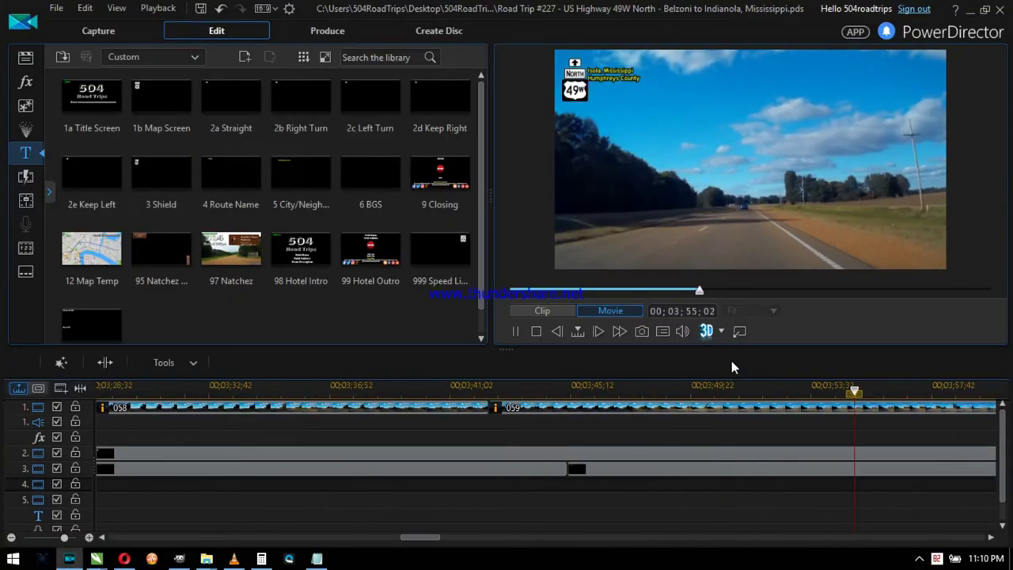
key(alt+Tab)
key(alt+Tab)
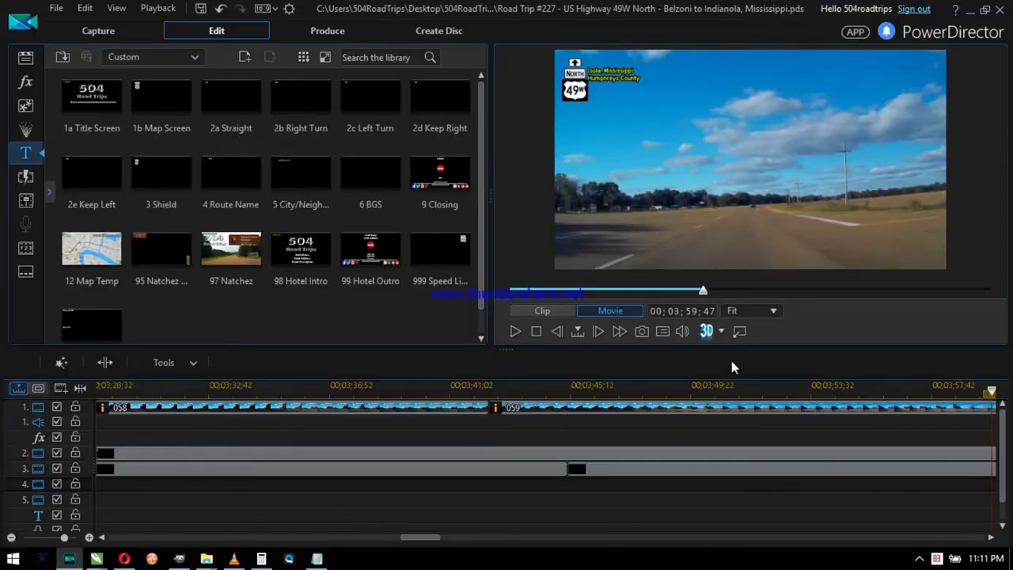
key(alt+Tab)
drag(987, 521, 505, 261)
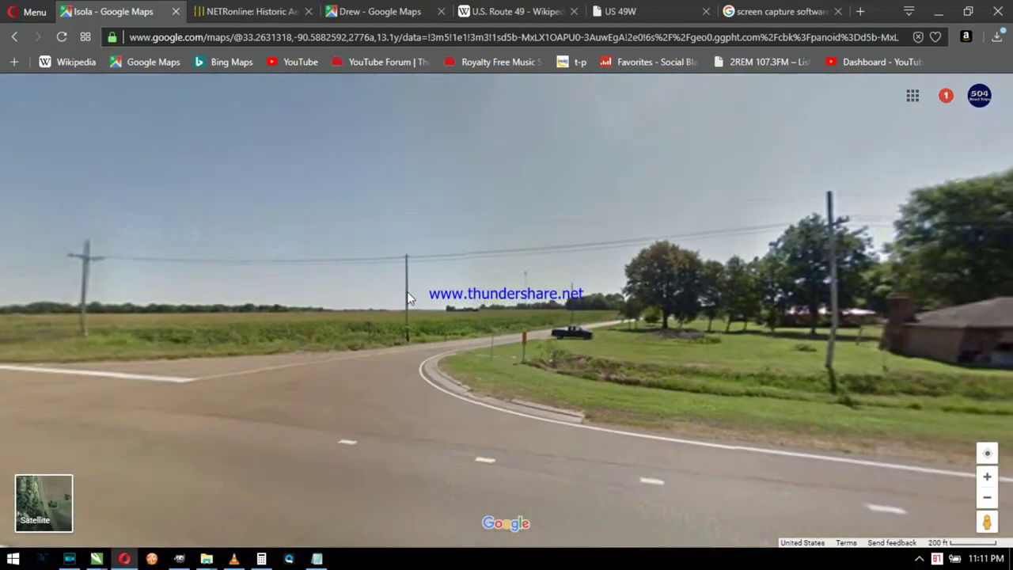
key(alt+Tab)
drag(433, 547, 457, 533)
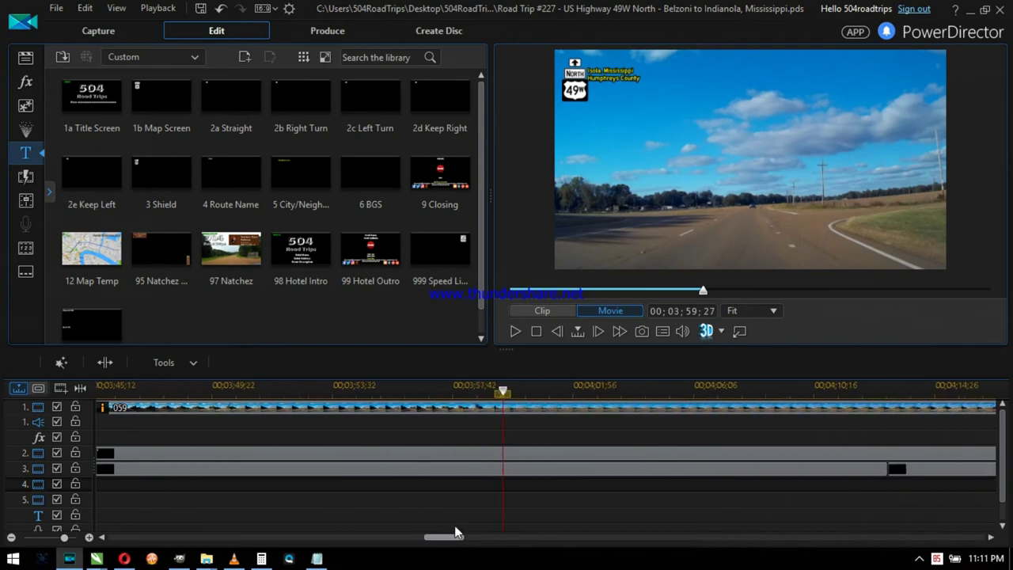
Step: Restore the template signs in Cross Streets.cdr, delete the left and right ones, label the middle sign "Tram Rd" and export the page
click(99, 560)
click(106, 529)
key(ctrl+z)
key(ctrl+z)
key(ctrl+z)
drag(581, 208, 763, 329)
key(Delete)
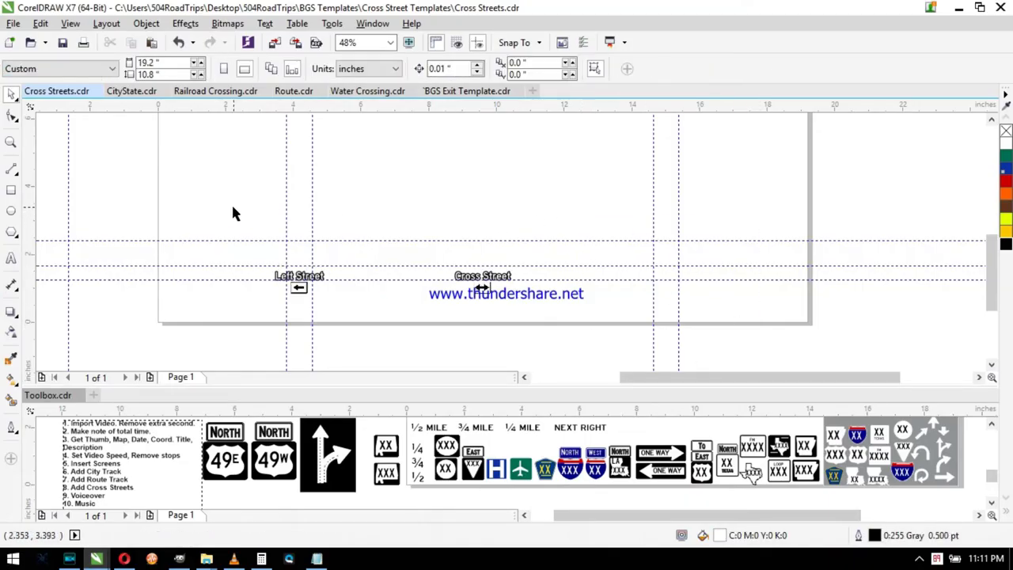
click(11, 258)
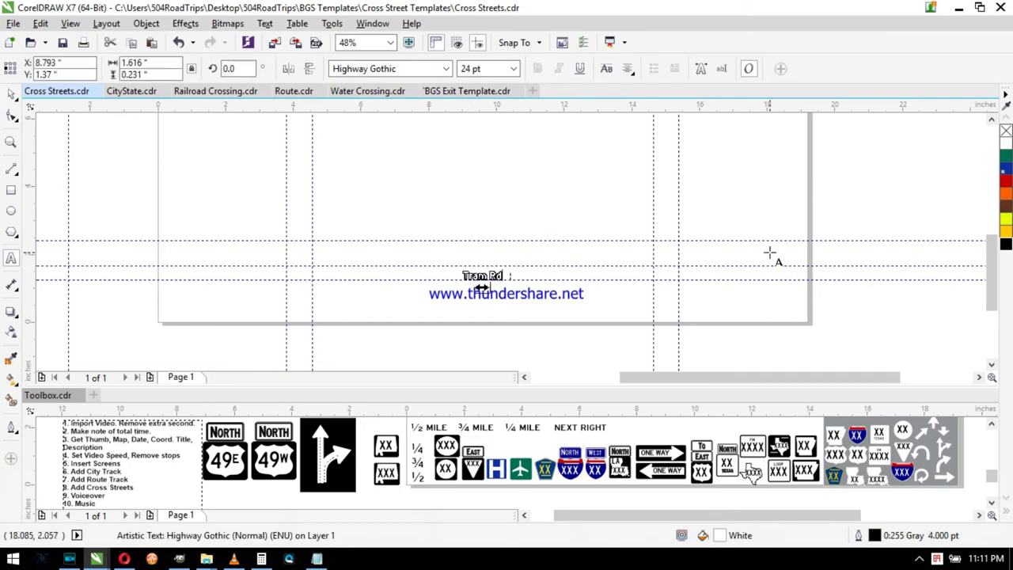
key(ctrl+e)
key(Return)
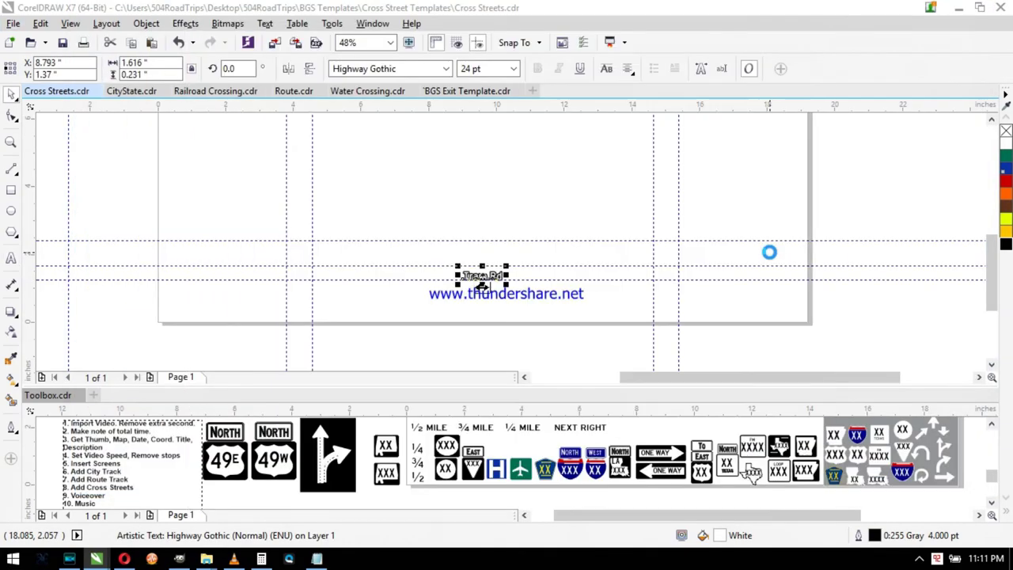
Step: Insert the Tram Rd image, stretched to the background, into the title clip at the Tram Rd crossing and confirm the title
key(alt+Tab)
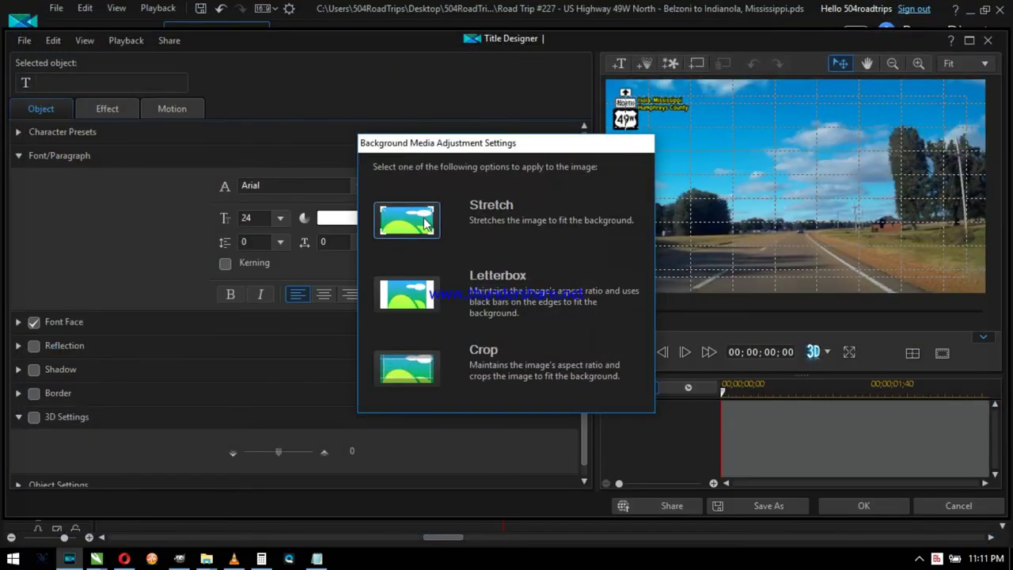
click(428, 221)
click(866, 506)
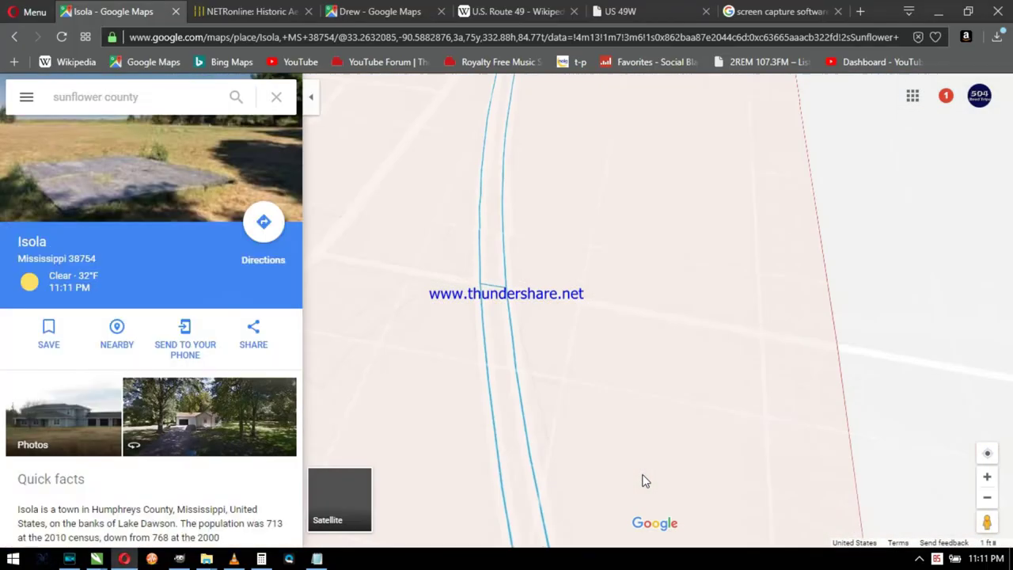
Step: Clear the Isola place in Google Maps, follow US 49W north from Tram Rd and inspect the road ahead in Street View
click(273, 98)
drag(500, 95, 540, 312)
scroll(541, 312, down, 3)
drag(566, 103, 633, 506)
drag(612, 119, 629, 506)
scroll(631, 182, down, 3)
drag(636, 156, 629, 506)
drag(629, 189, 622, 355)
scroll(586, 285, up, 5)
drag(901, 521, 506, 377)
Step: Advance the movie from the Tram Rd title clip to the Indianola, Sunflower County section to look for the next crossing
key(alt+Tab)
key(Page_Down)
key(Page_Down)
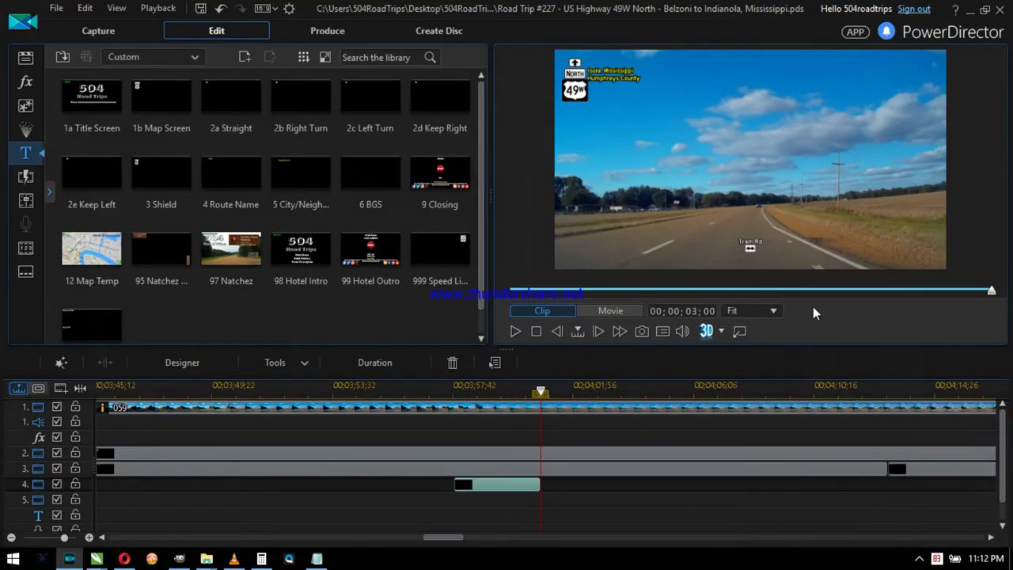
key(Escape)
key(Page_Down)
key(Page_Down)
key(Page_Down)
key(Page_Down)
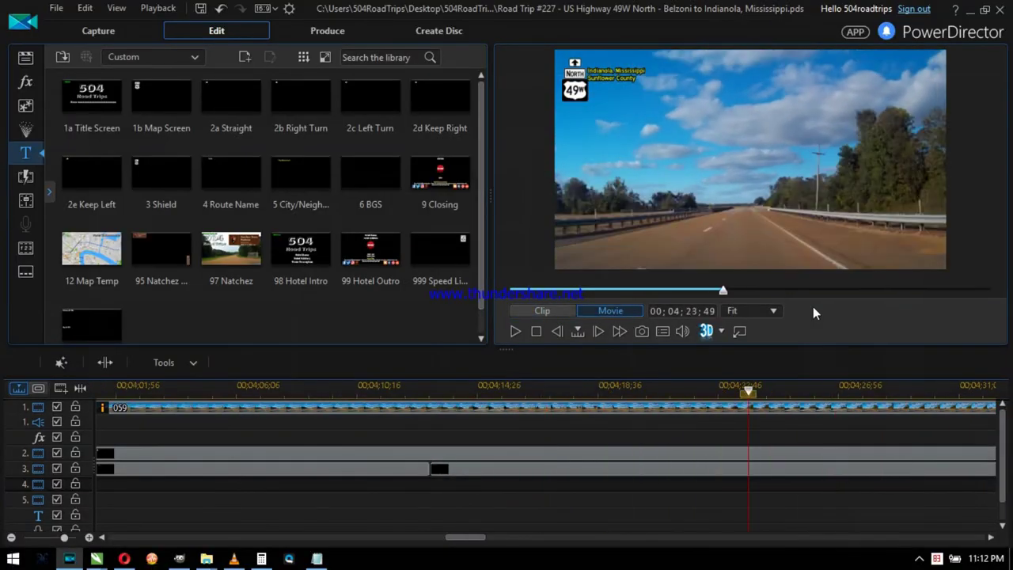
Step: Trace US 49W around Myers Rd and 4 Mile Rd in Google Maps to identify the next cross street
key(alt+Tab)
scroll(595, 291, down, 5)
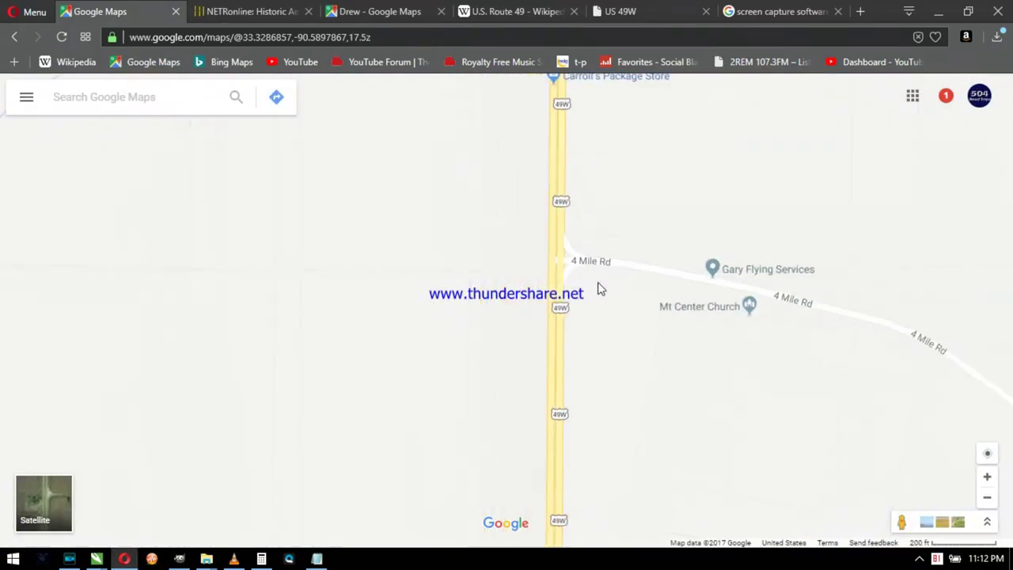
drag(644, 406, 634, 226)
drag(591, 109, 590, 294)
scroll(525, 246, up, 3)
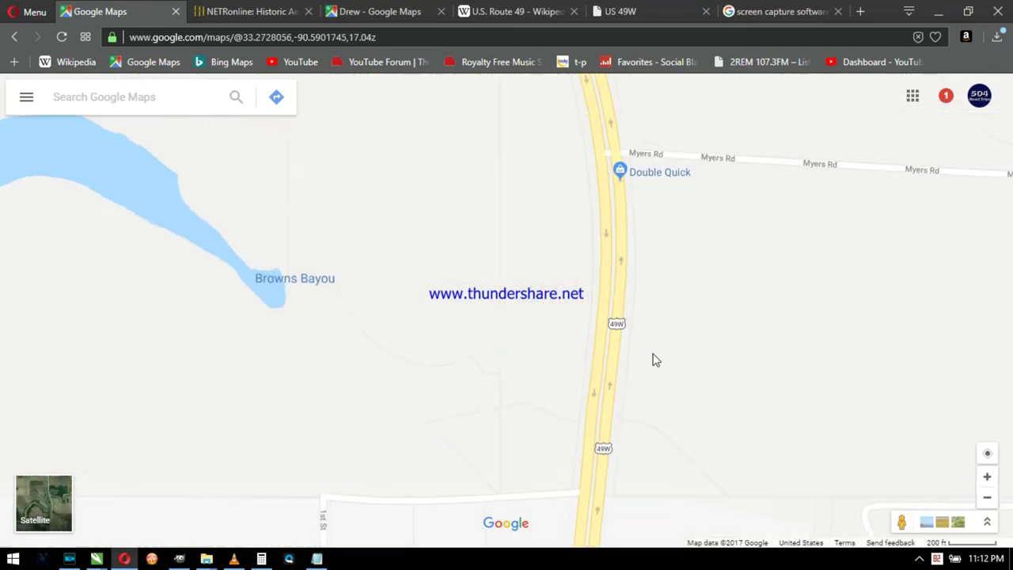
drag(667, 158, 635, 243)
key(alt+Tab)
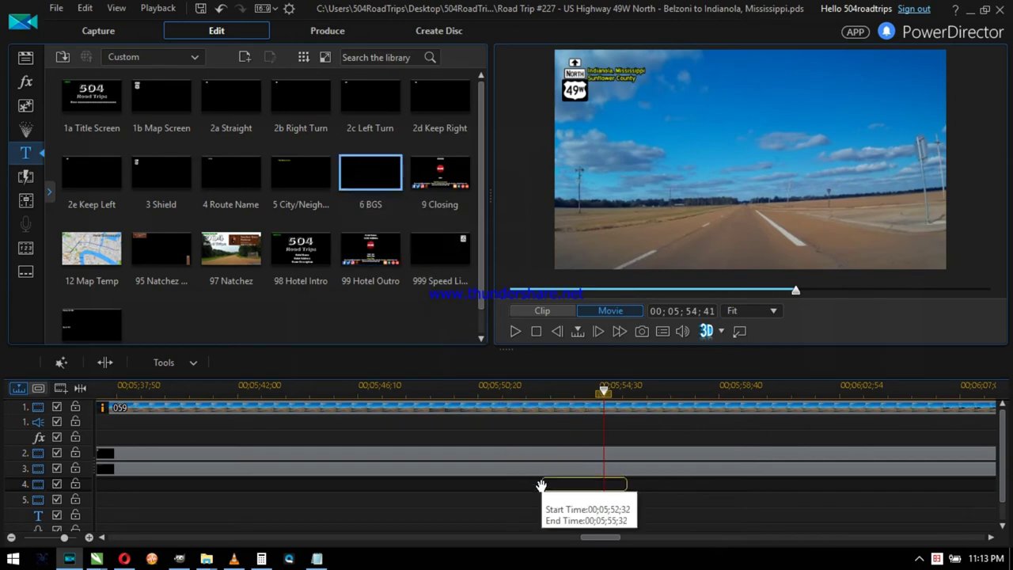
Step: Restore the template signs in CorelDRAW's Cross Streets.cdr, keep only the right-arrow sign labelled "4 Mile Rd" and export the page as 7
click(98, 561)
click(124, 494)
key(ctrl+z)
key(ctrl+z)
key(ctrl+z)
key(ctrl+z)
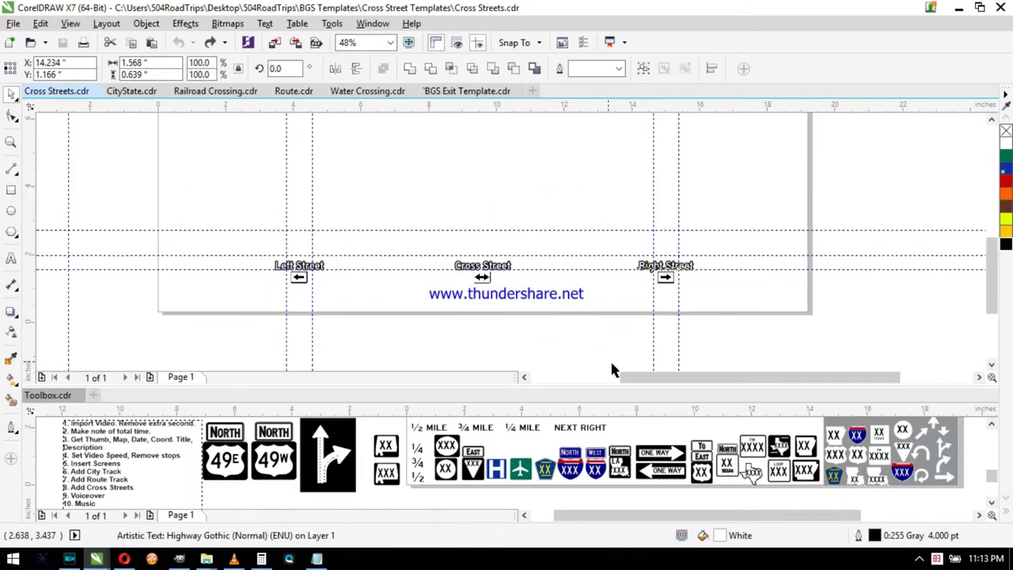
key(Delete)
click(11, 258)
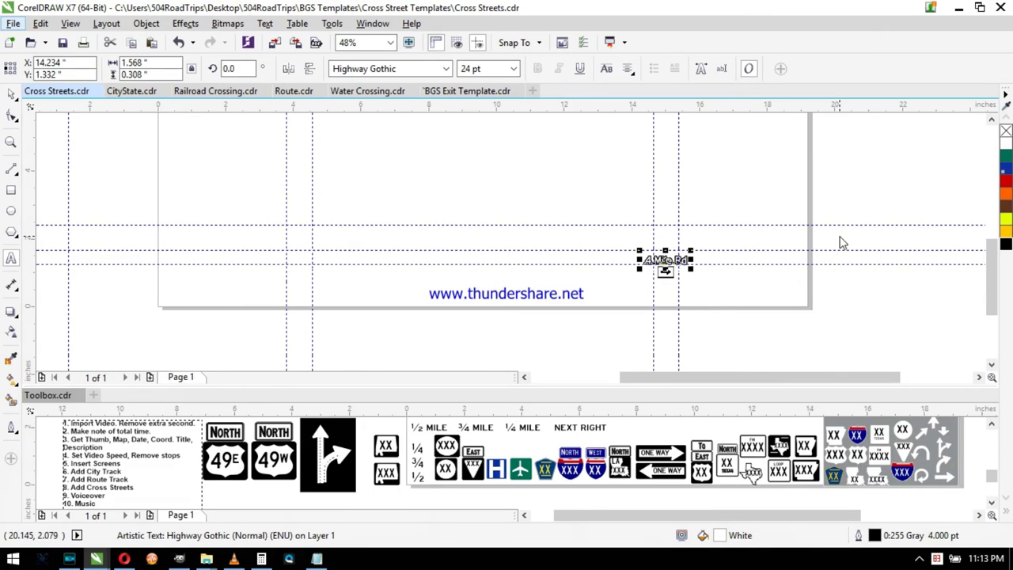
key(ctrl+e)
key(Return)
Step: Insert the 4 Mile Rd image into the track 4 title clip in PowerDirector and shift the clip to start at about 00;05;52;48
key(alt+Tab)
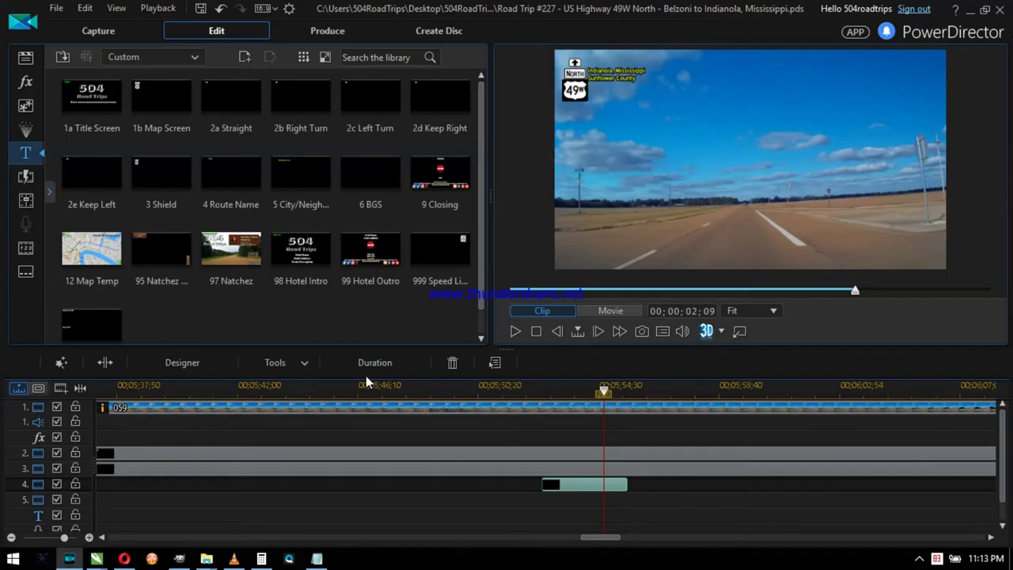
key(F2)
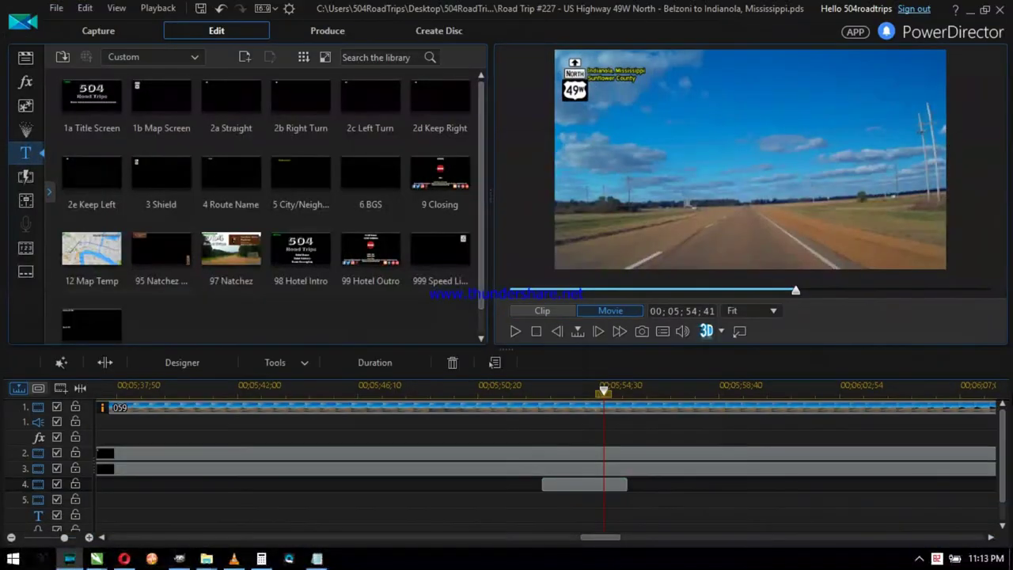
key(space)
drag(614, 485, 623, 484)
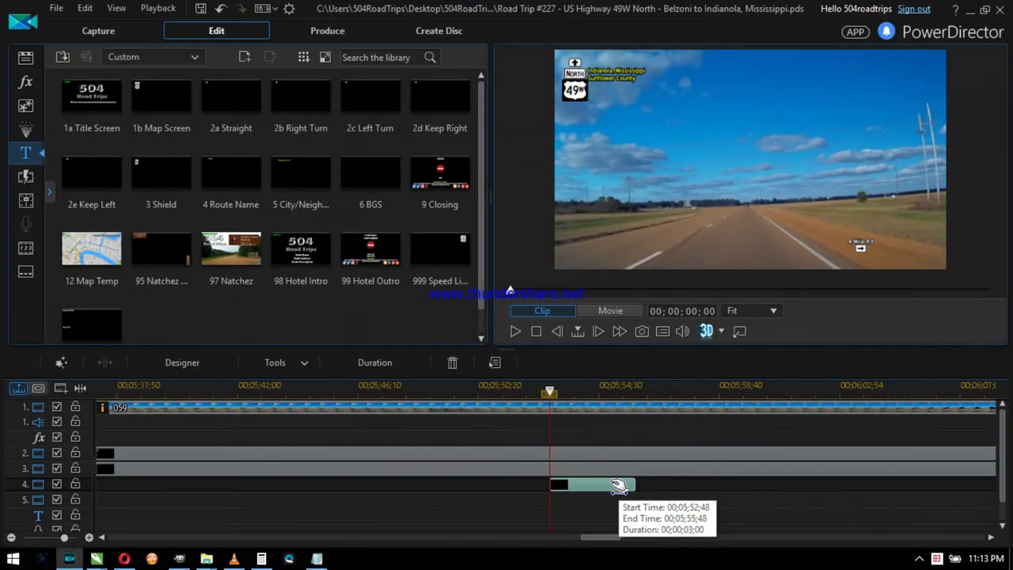
key(space)
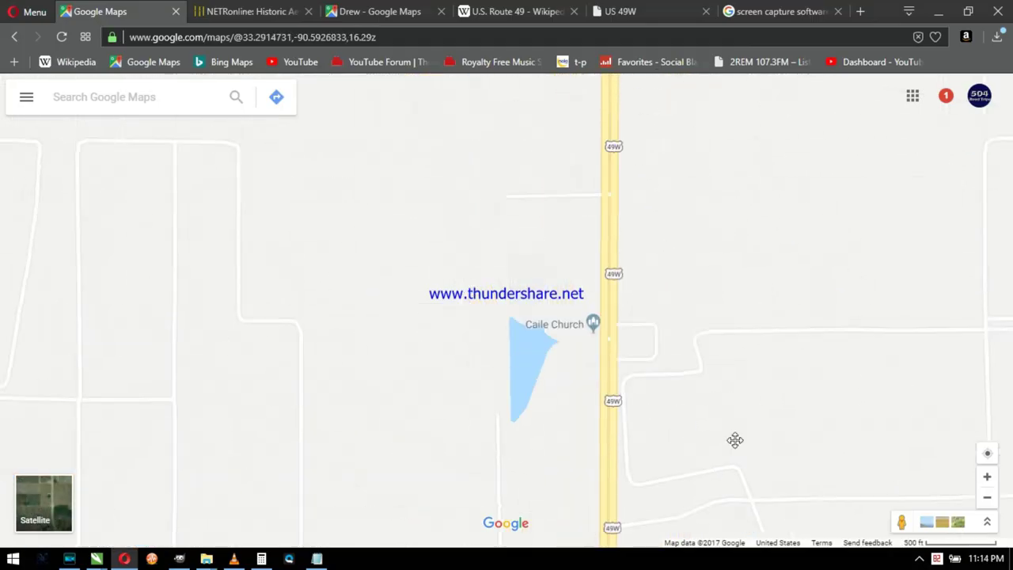
Step: Follow US 49W north in Google Maps past Caile Church and Bowles Rd and inspect the Mound Bayou crossing in Street View
drag(678, 420, 671, 486)
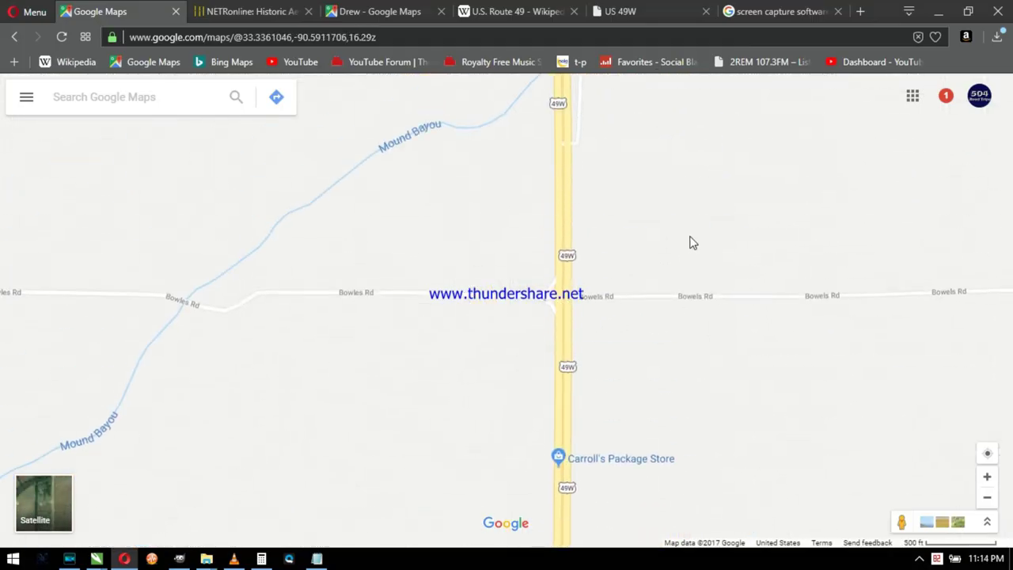
scroll(698, 324, up, 1)
scroll(487, 293, down, 2)
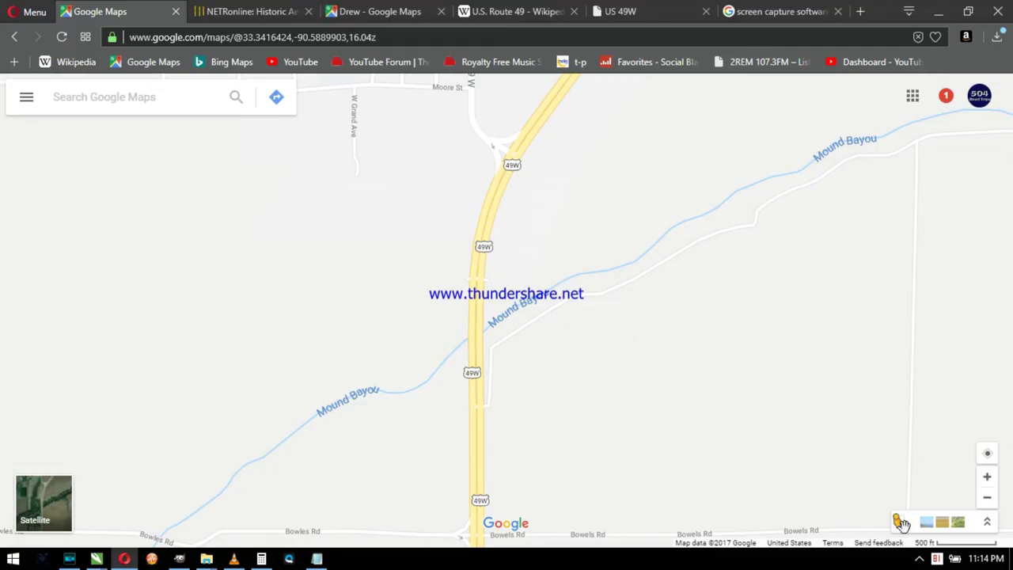
drag(901, 523, 482, 321)
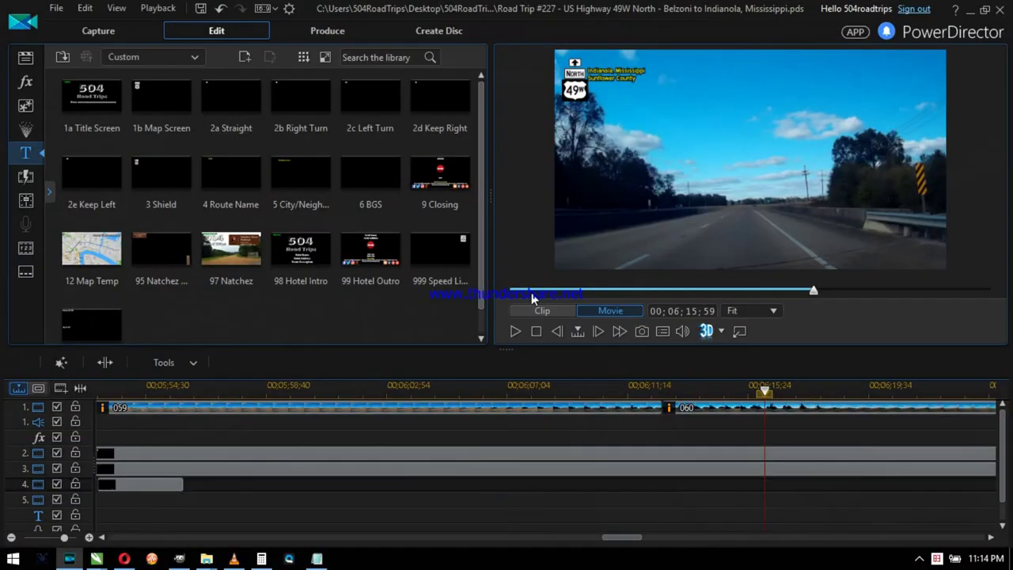
Step: Advance the PowerDirector movie past the 4 Mile Rd title to the green city limit sign at about 00;06;19;04
click(531, 292)
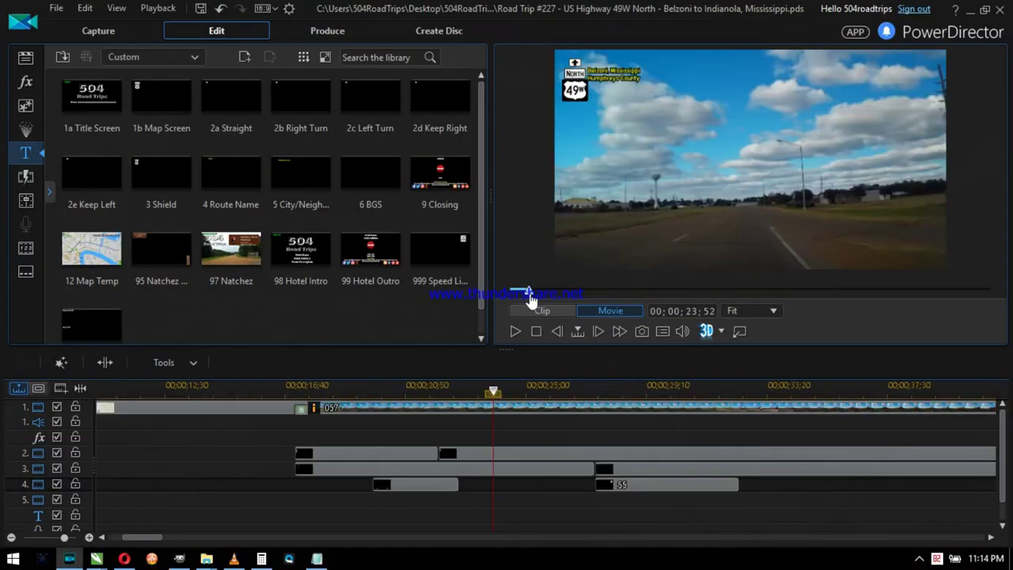
drag(154, 537, 618, 546)
drag(609, 386, 784, 384)
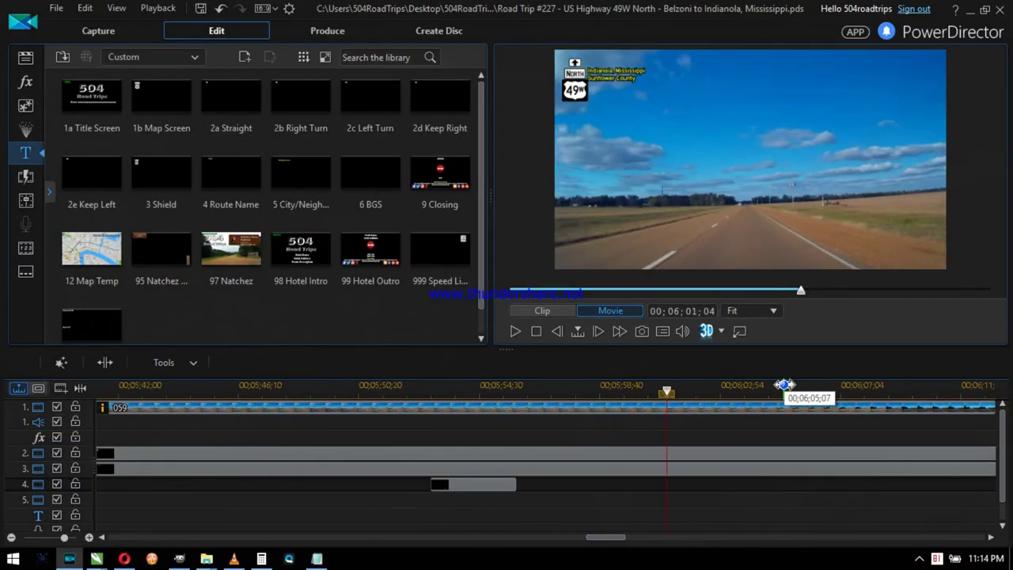
key(Page_Down)
key(Page_Down)
key(Page_Down)
key(Page_Down)
key(Page_Down)
key(Page_Down)
key(Page_Down)
key(Page_Down)
key(Page_Down)
key(Page_Down)
key(Page_Down)
key(Page_Down)
key(Page_Down)
key(Page_Down)
key(Page_Down)
key(Page_Down)
key(Page_Down)
key(Page_Down)
key(Page_Down)
key(Page_Down)
key(Page_Up)
key(Page_Up)
key(Page_Up)
key(Page_Down)
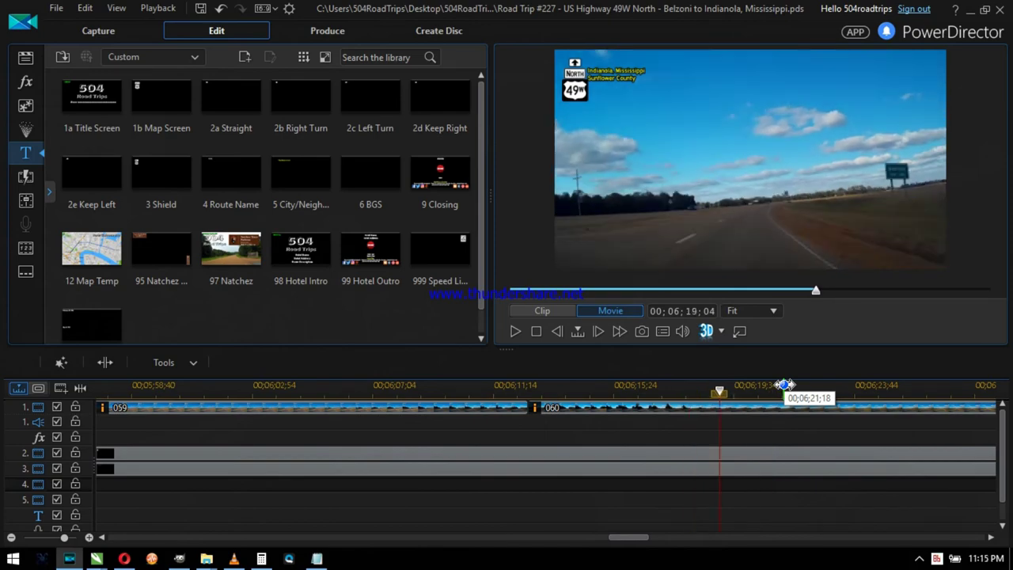
Step: Inspect the city limit sign in the full-screen preview and split the Indianola title clip on track 3 at the playhead
double_click(865, 160)
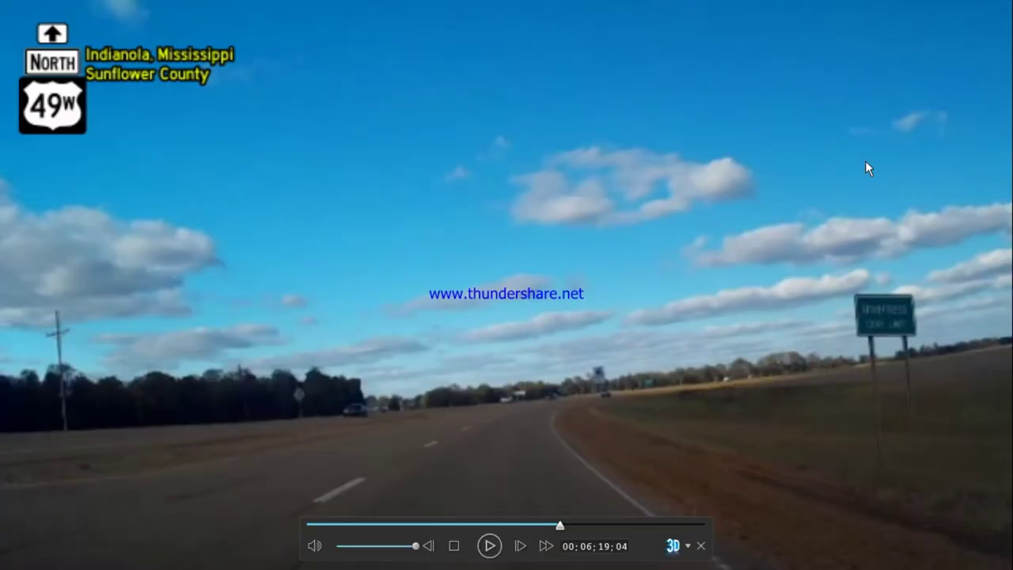
double_click(865, 161)
click(716, 468)
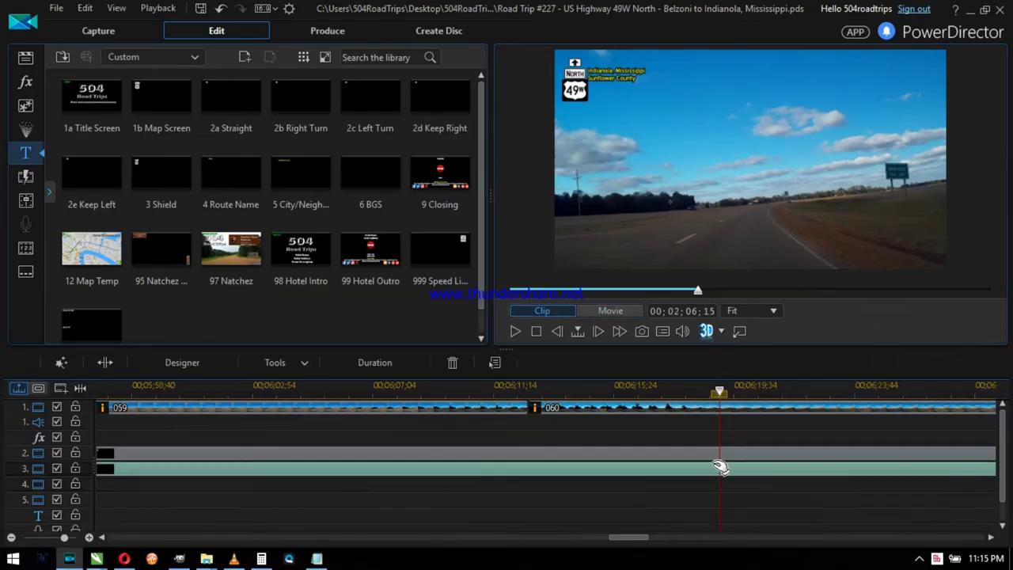
Step: Change the city name to "Inverness" in CorelDRAW's CityState.cdr and export the page as C5
click(96, 559)
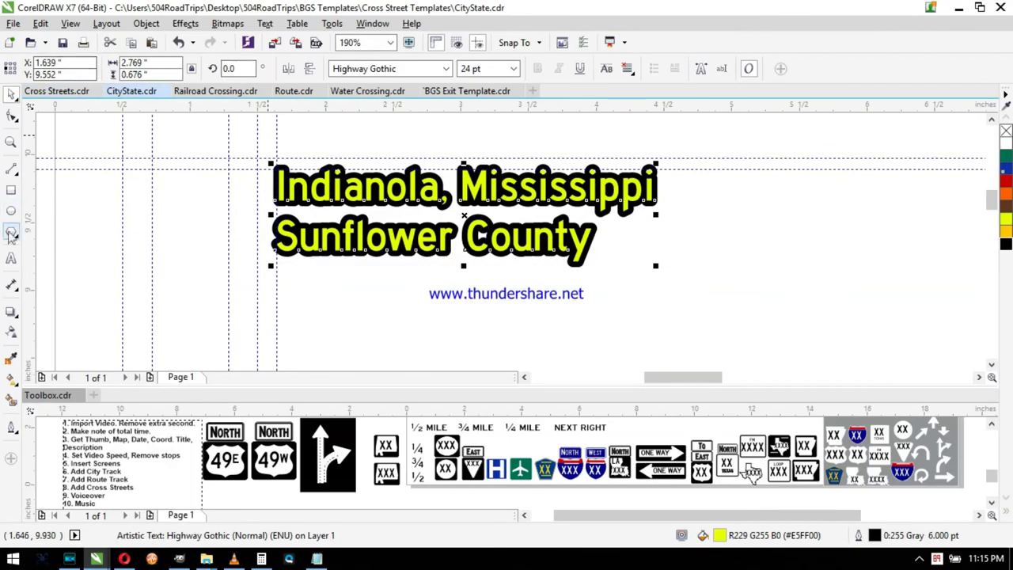
text(Inverness)
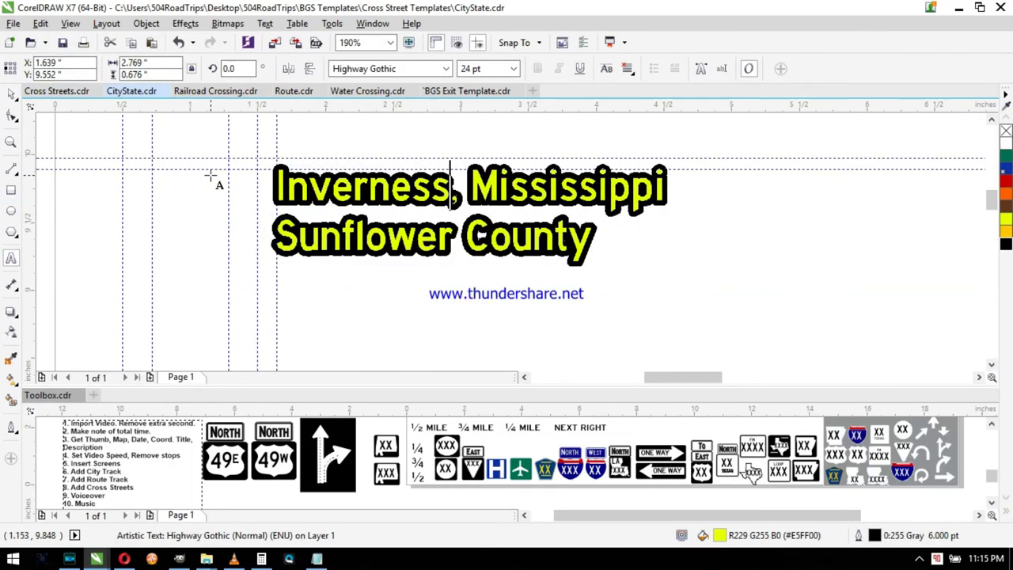
key(ctrl+e)
text(C)
key(Return)
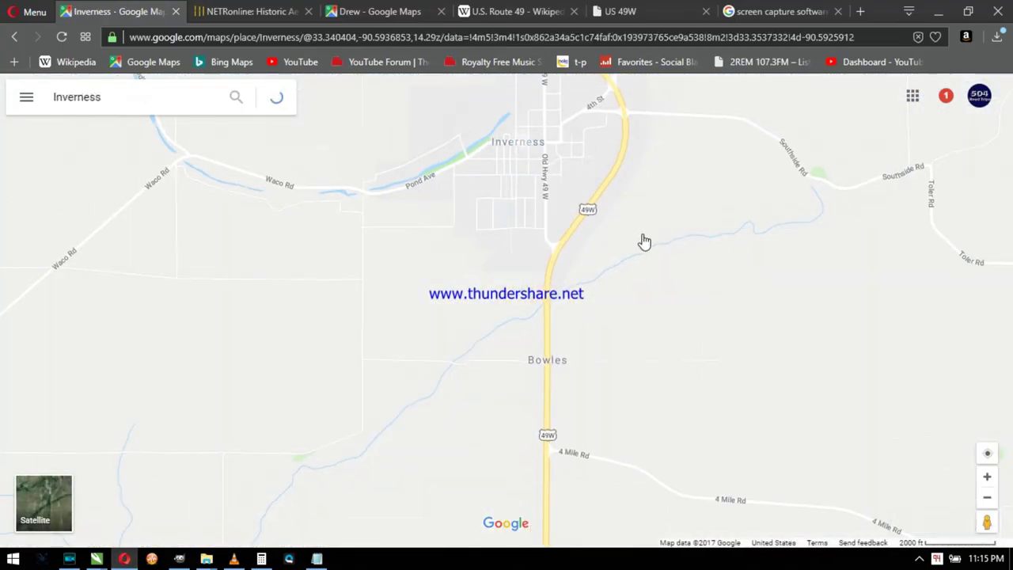
Step: Check the Inverness town boundary near Mound Bayou in Google Maps and move the movie back to the bridge at about 00;06;16;04
scroll(663, 401, up, 4)
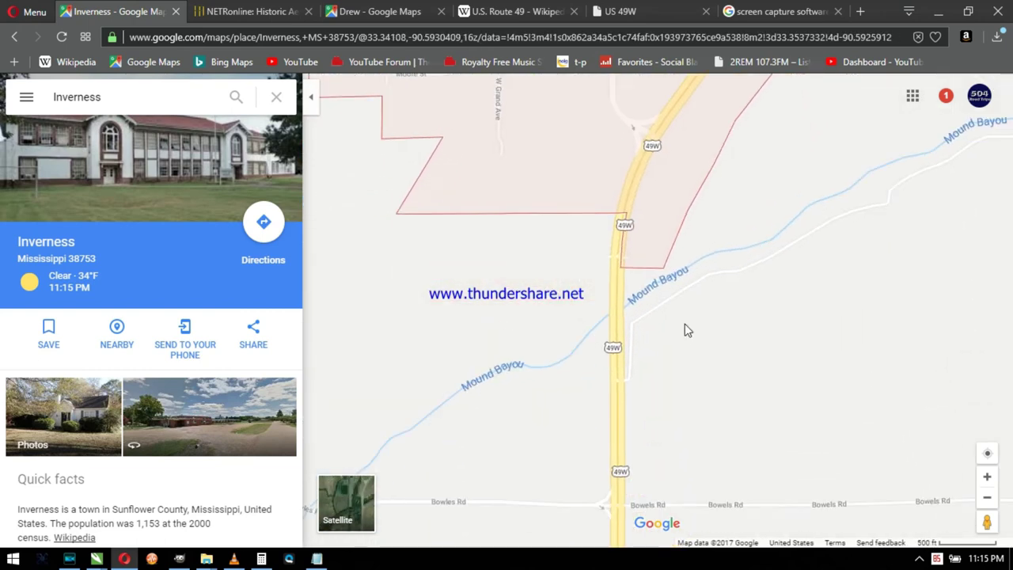
key(alt+Tab)
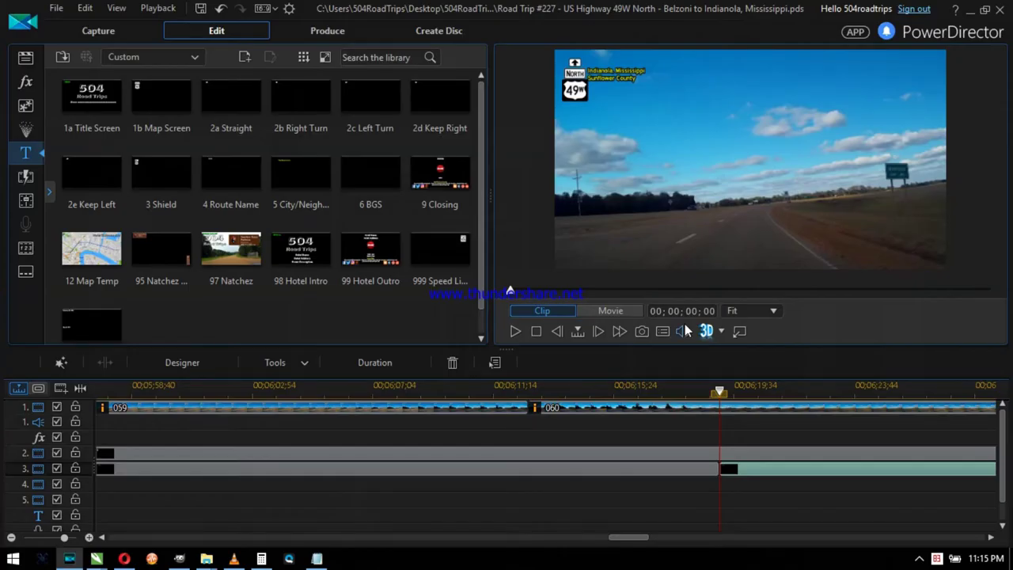
key(Escape)
key(comma)
key(comma)
key(Left)
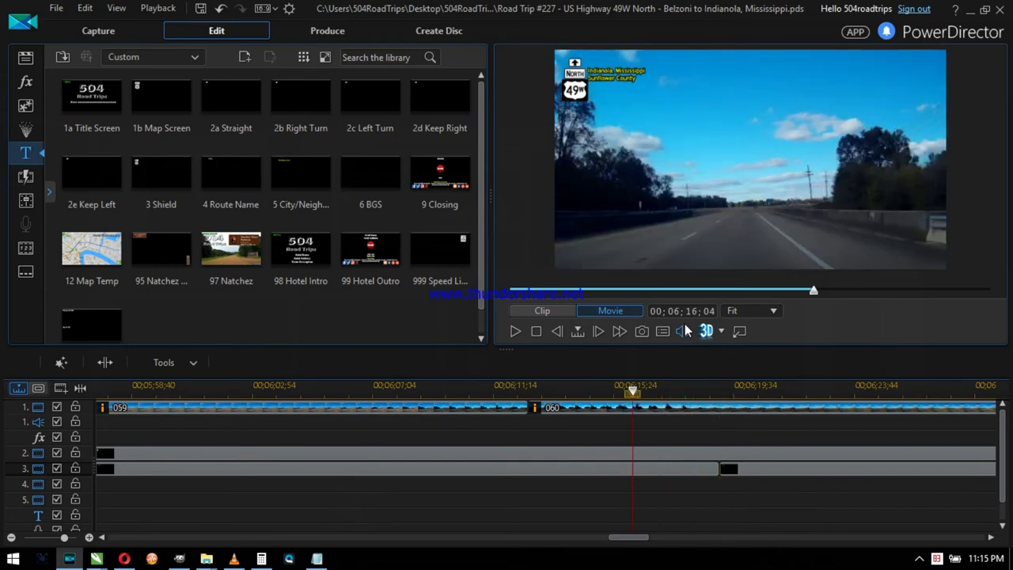
Step: Clear the Inverness place in Google Maps and look up the coordinates where US 49W crosses Mound Bayou
click(124, 558)
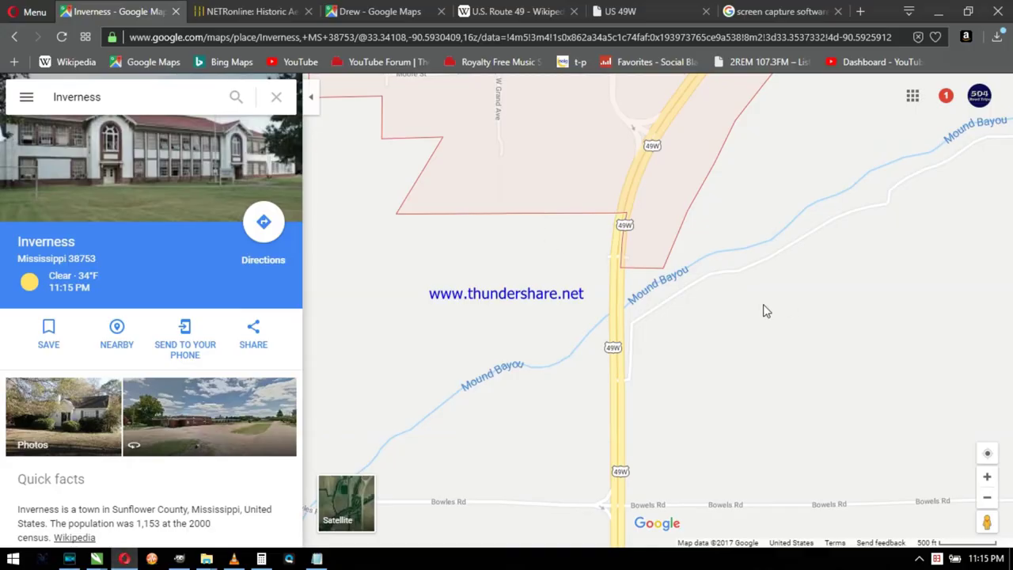
click(277, 100)
right_click(615, 309)
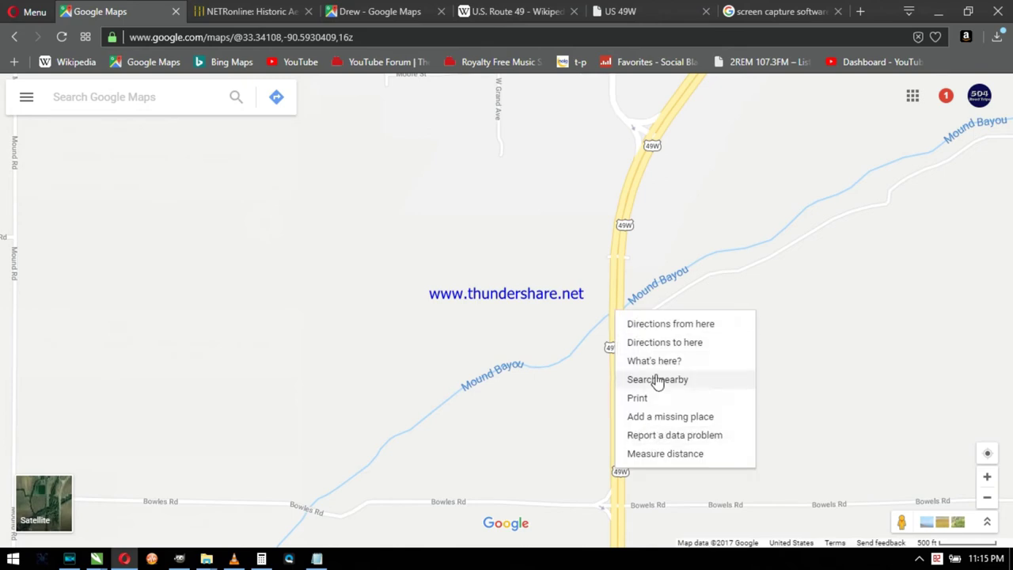
click(661, 360)
click(446, 491)
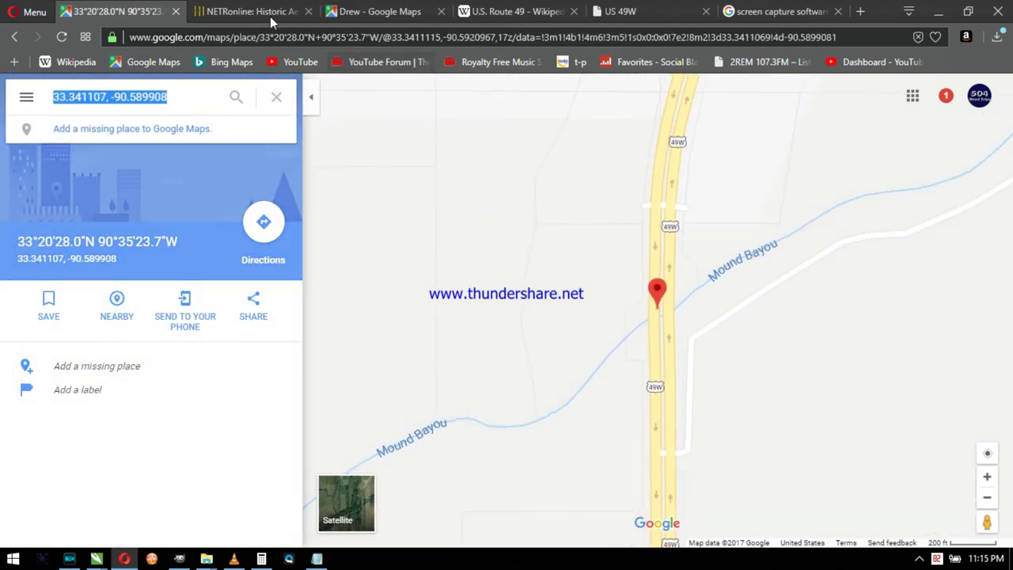
Step: Look up 33.341107, -90.589908 on HistoricAerials and examine the waterway's name on the 1967 topographic map
click(269, 19)
text(33.341107, -90.589908)
key(Return)
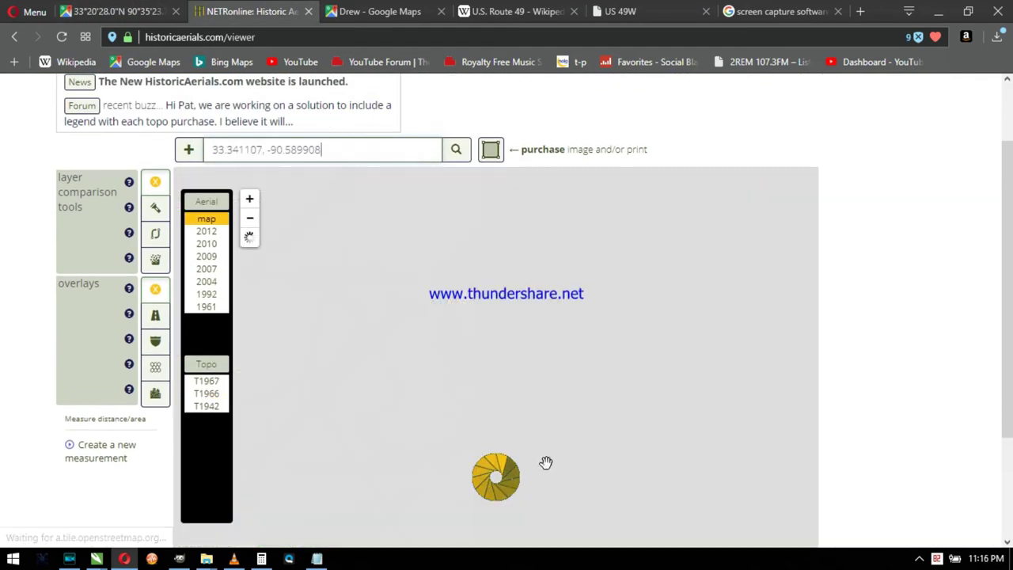
scroll(770, 278, down, 2)
click(247, 103)
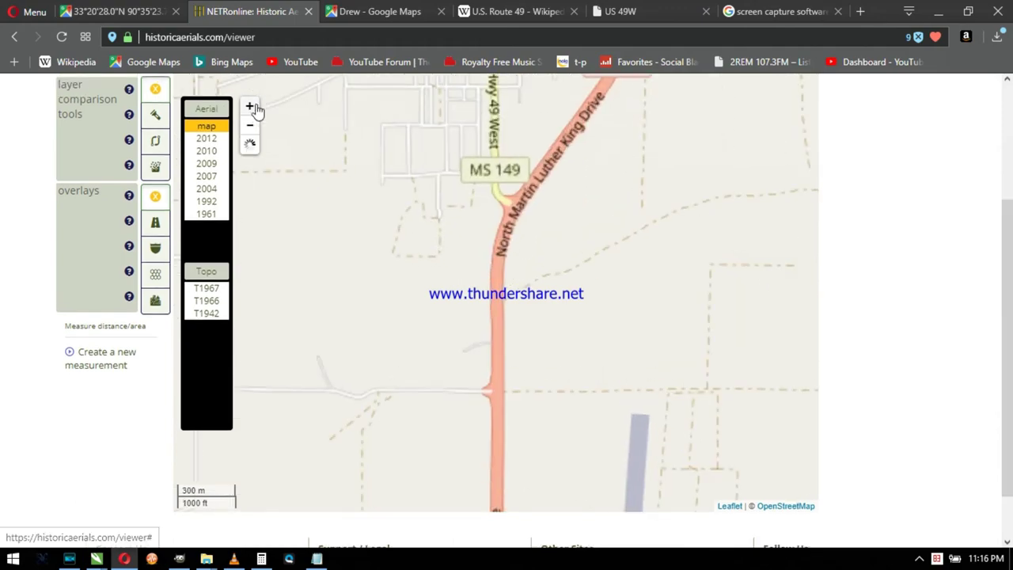
click(247, 103)
click(205, 289)
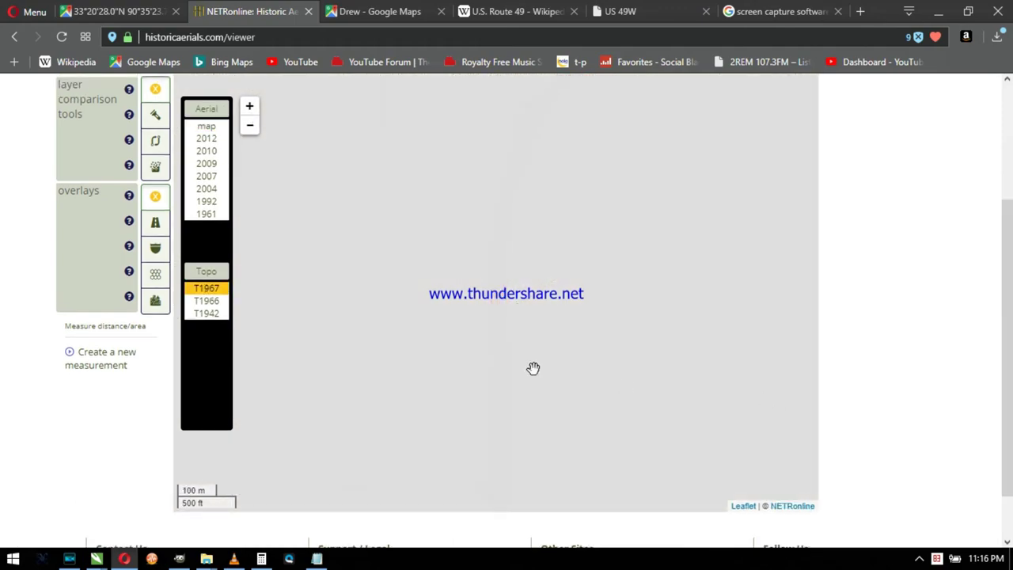
scroll(503, 348, down, 2)
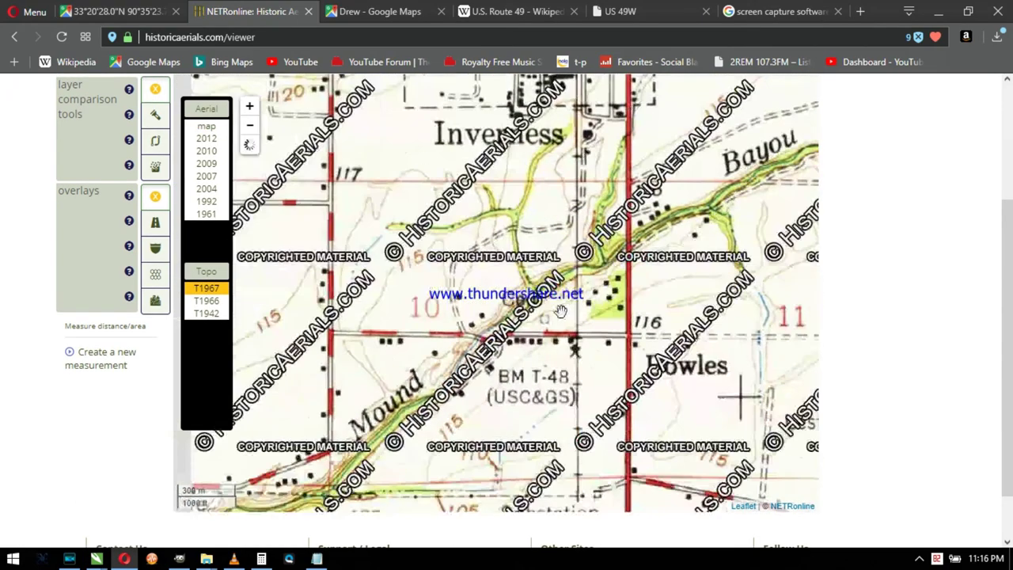
click(141, 12)
Step: Place a 6 BGS title on track 4 at the bayou bridge in the PowerDirector timeline
click(69, 558)
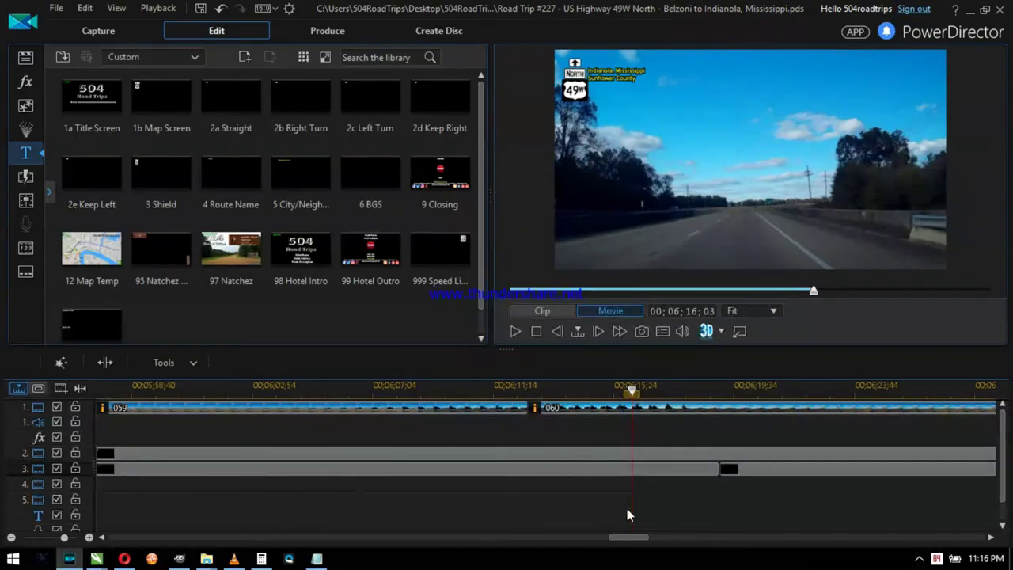
drag(377, 179, 614, 492)
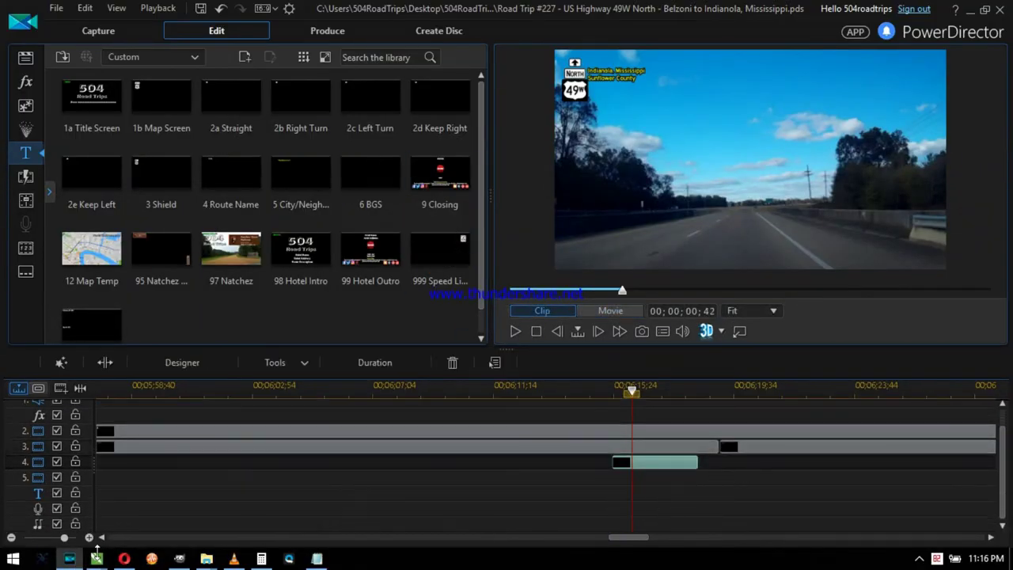
Step: Open the water crossing label for editing in CorelDRAW's Water Crossing.cdr and export the page as PNG file 8
mouse_move(96, 559)
click(626, 515)
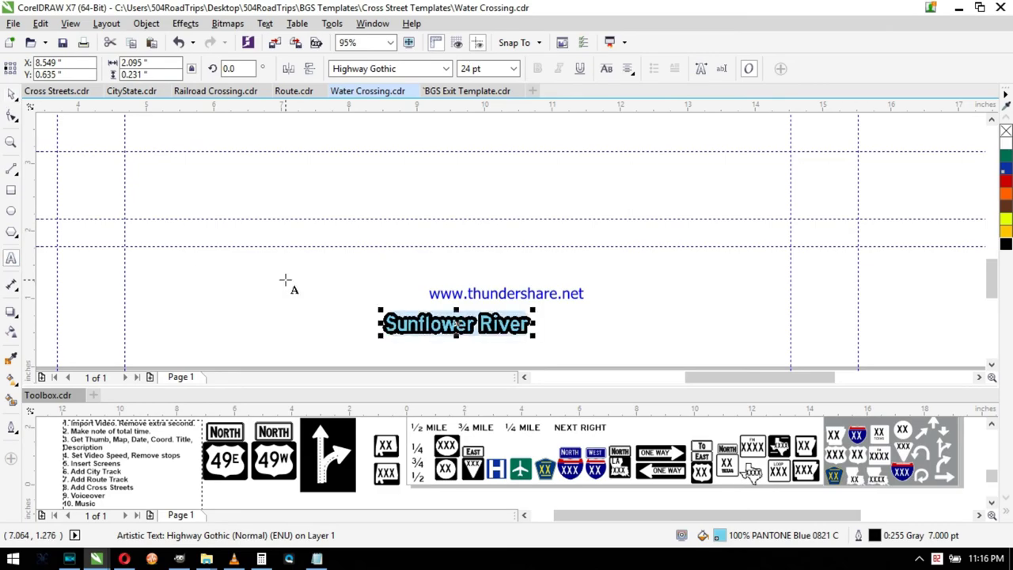
key(ctrl+e)
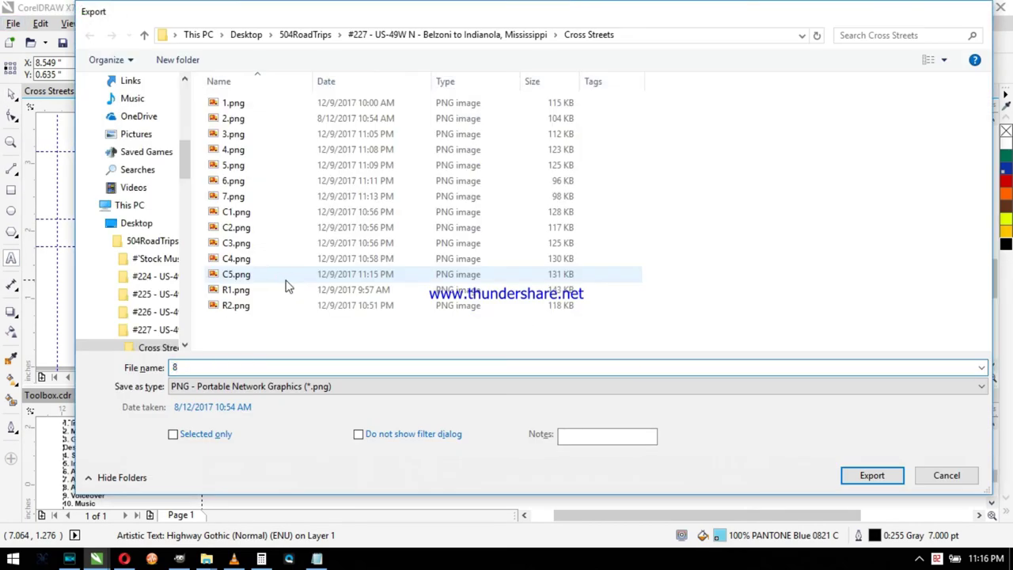
text(8)
key(Return)
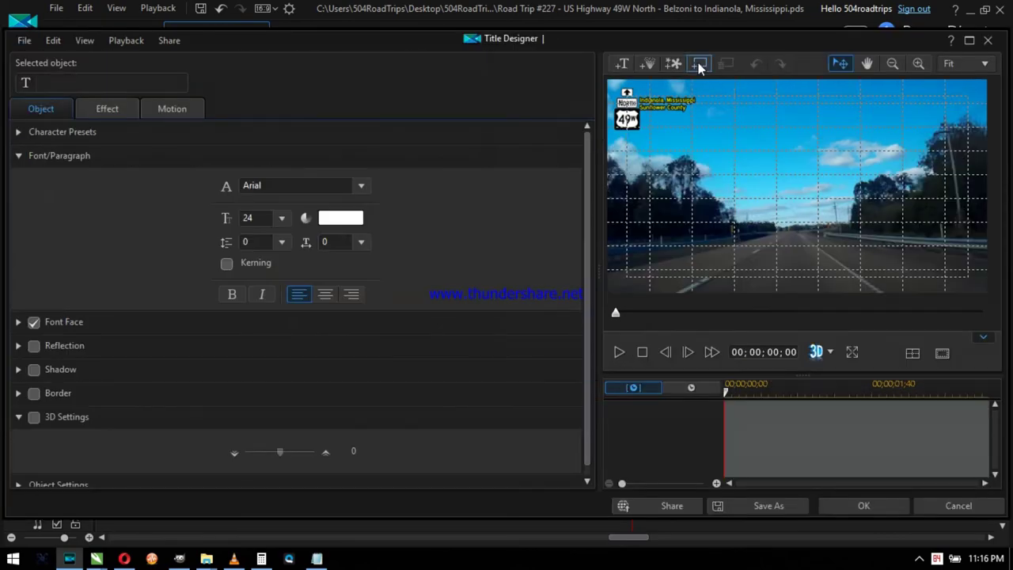
Step: Set 8.png as the title's background image, stretched to fit, and apply the title changes
click(696, 64)
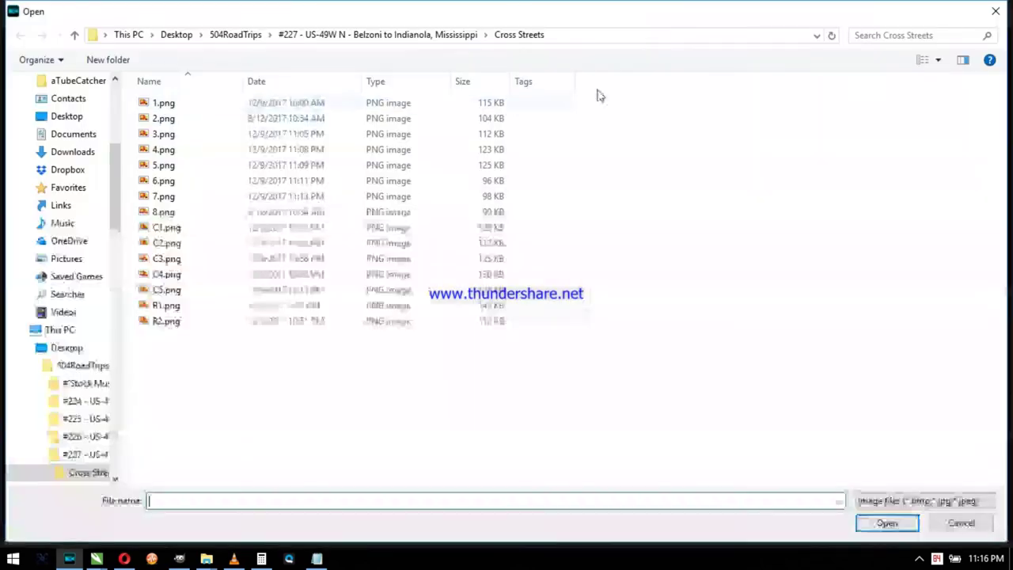
double_click(172, 211)
click(381, 210)
click(867, 505)
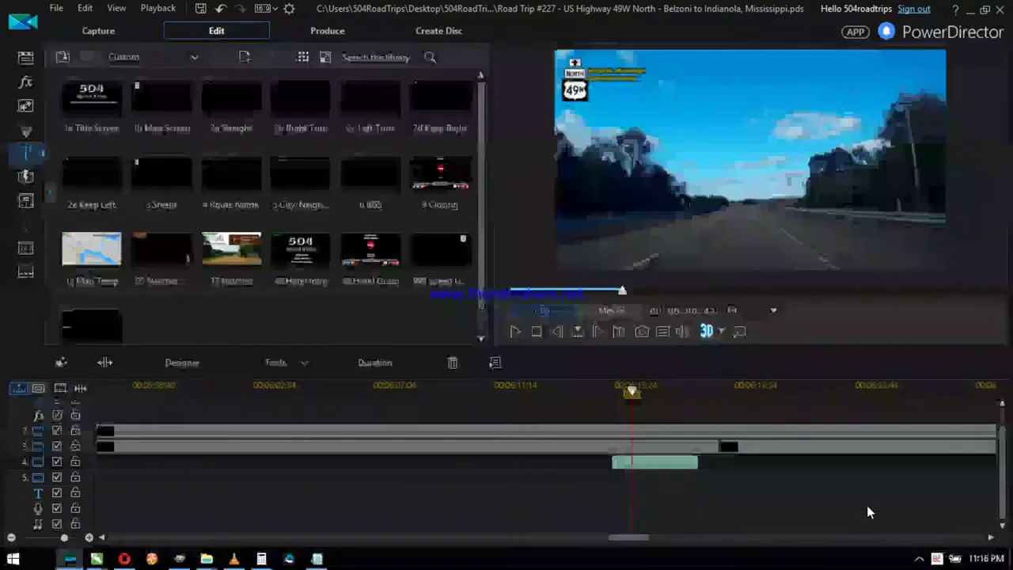
Step: Shift the Mound Bayou title slightly earlier on track 4 and play the video on to the next intersection
drag(679, 462, 674, 461)
drag(692, 464, 689, 465)
click(595, 386)
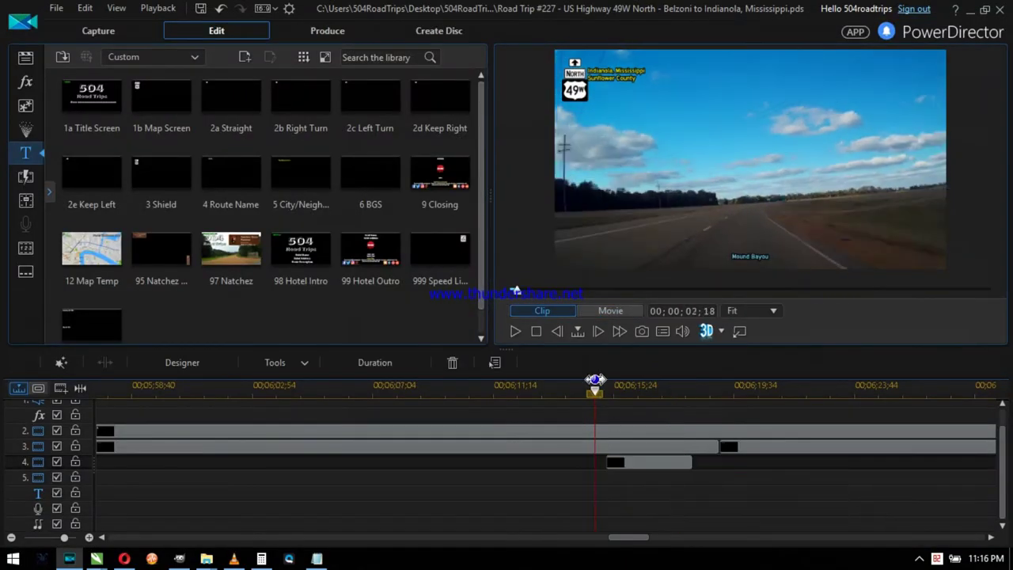
key(space)
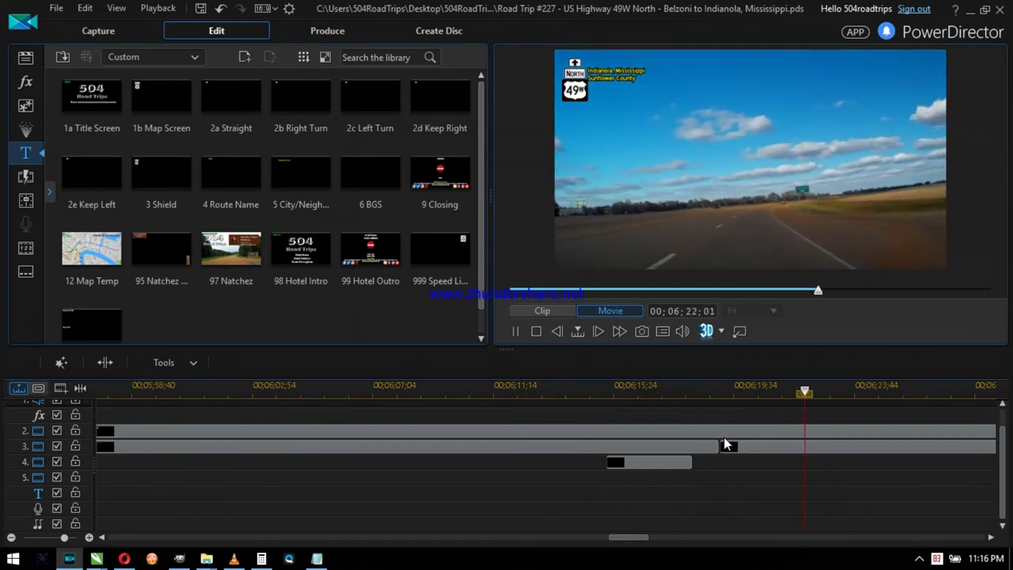
key(space)
Step: Check in Google Maps which street meets US 49W just north of the Mound Bayou crossing
key(alt+Tab)
key(Tab)
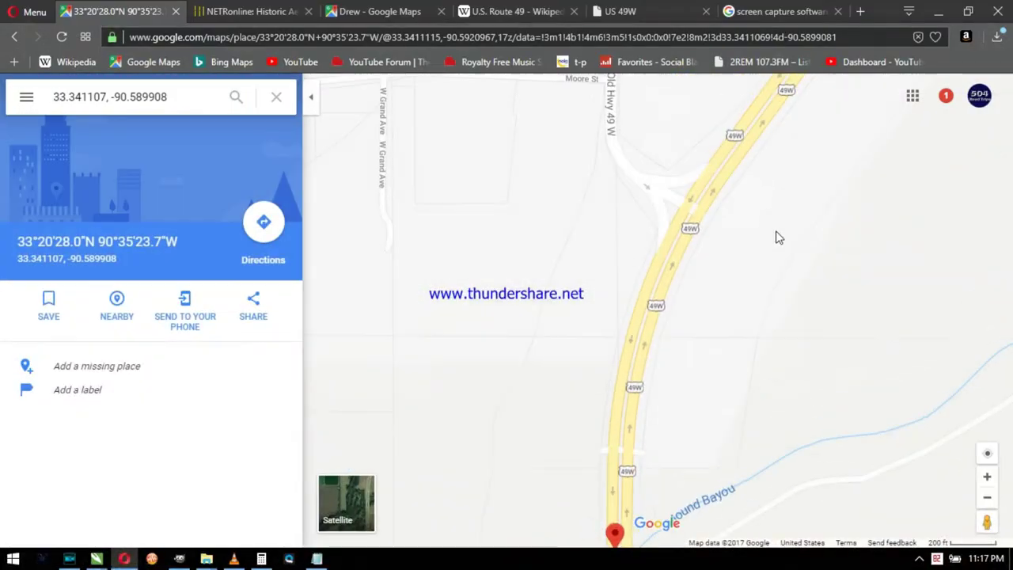
scroll(679, 190, up, 2)
key(alt+Tab)
Step: Make an "Old Hwy 49W" cross street label with a left arrow in CorelDRAW's Cross Streets.cdr and export it as 9.png
click(96, 559)
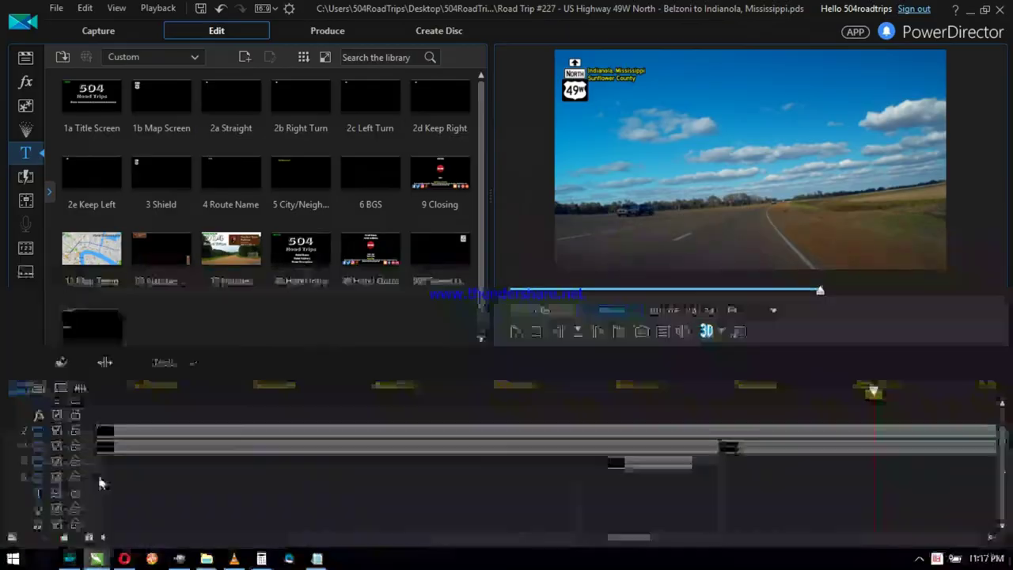
key(ctrl+z)
key(ctrl+z)
drag(430, 182, 705, 341)
key(Delete)
click(11, 258)
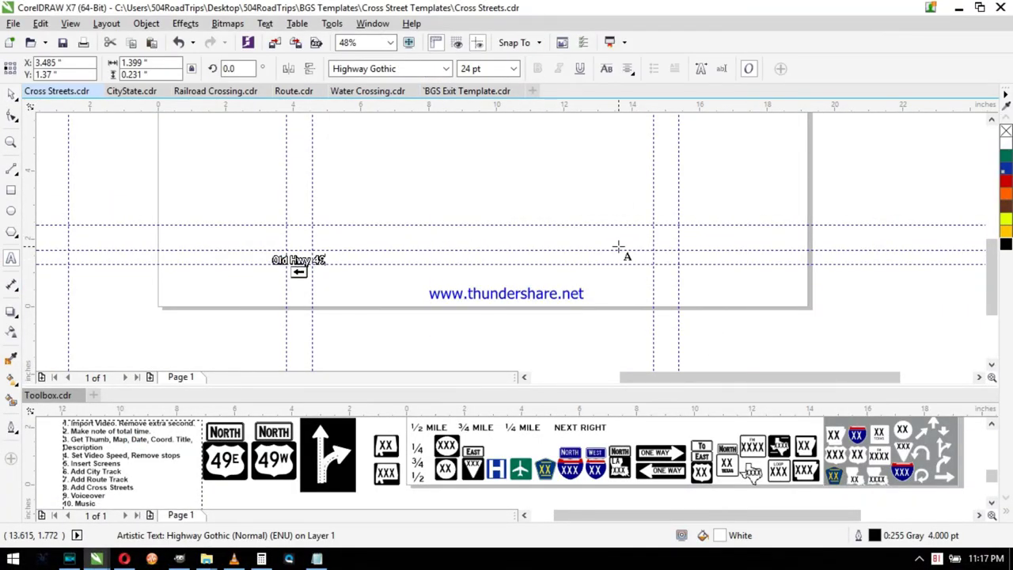
key(ctrl+e)
key(Return)
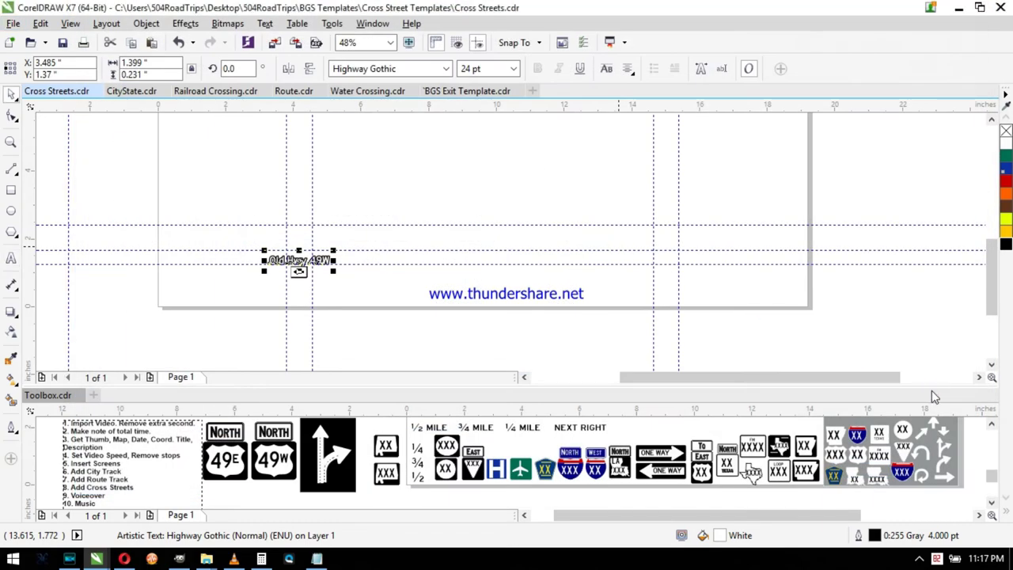
Step: In PowerDirector, place a 6 BGS title on track 4 at about 00;06;22 and give it the Old Hwy 49W label image as background
key(alt+Tab)
drag(723, 382, 809, 470)
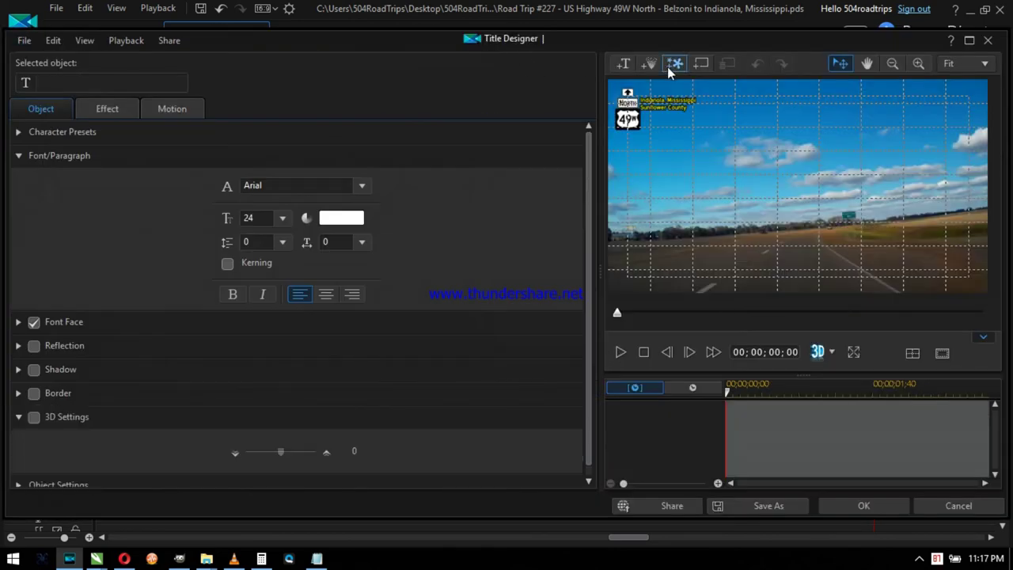
click(667, 67)
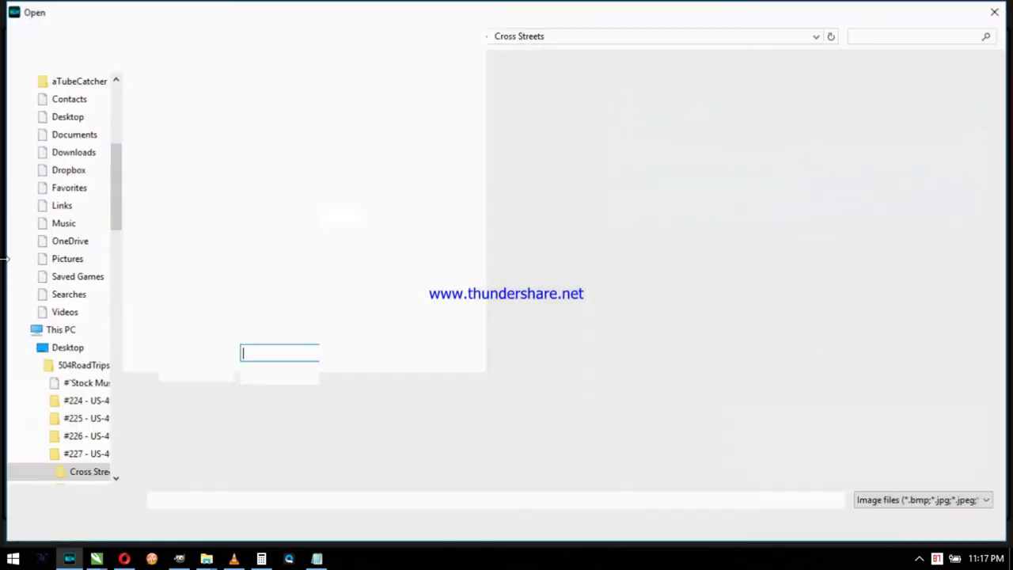
double_click(167, 243)
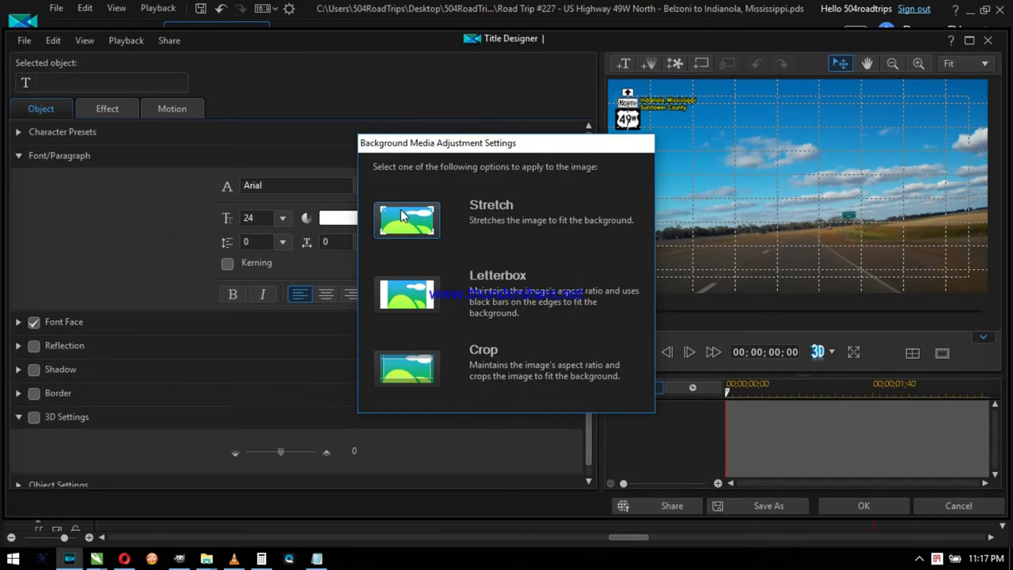
click(428, 291)
click(855, 513)
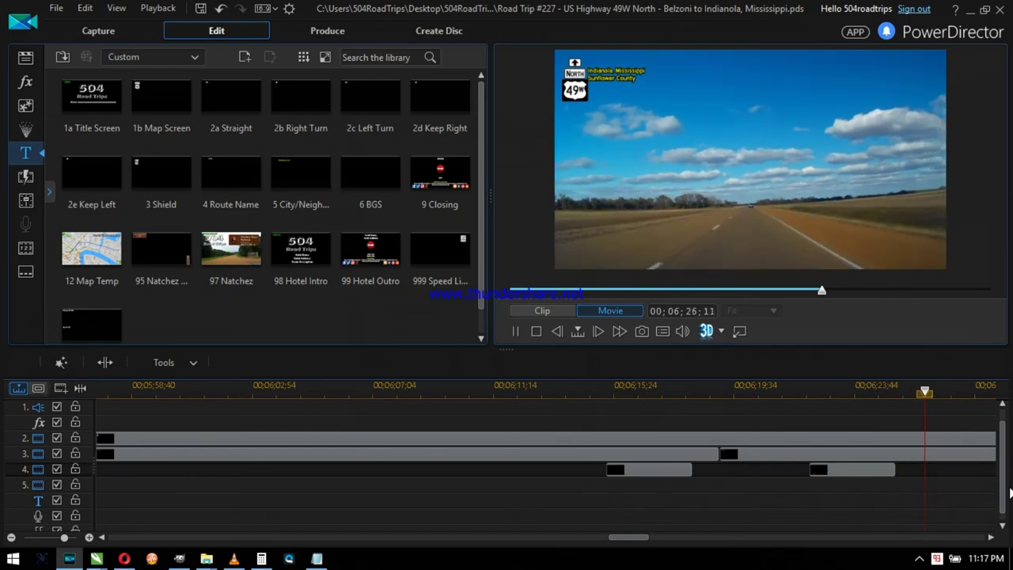
Step: Examine the roads meeting US 49W around and north of Inverness in Google Maps
click(124, 559)
scroll(654, 246, down, 3)
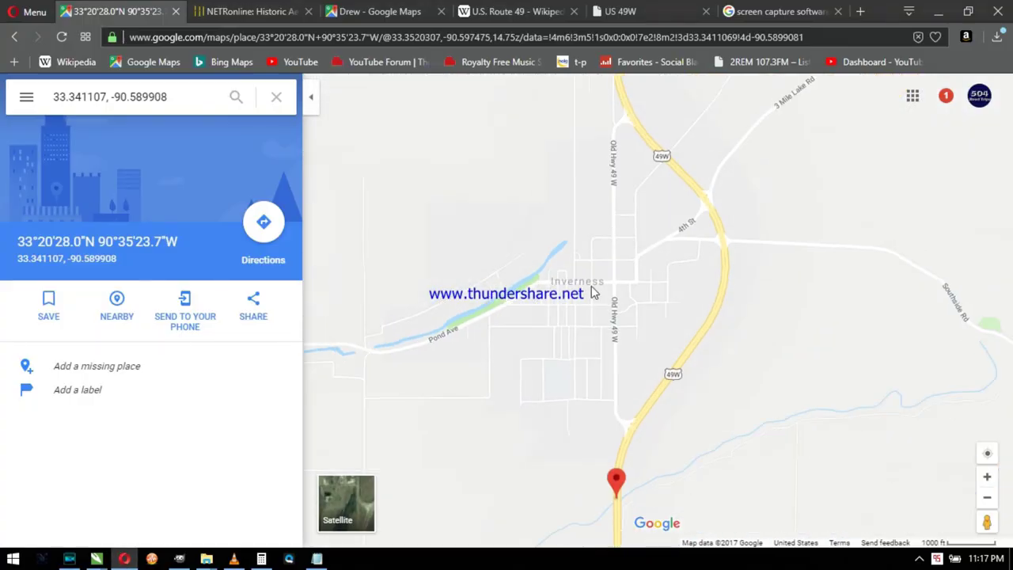
drag(593, 292, 582, 457)
scroll(633, 213, up, 2)
drag(987, 522, 597, 208)
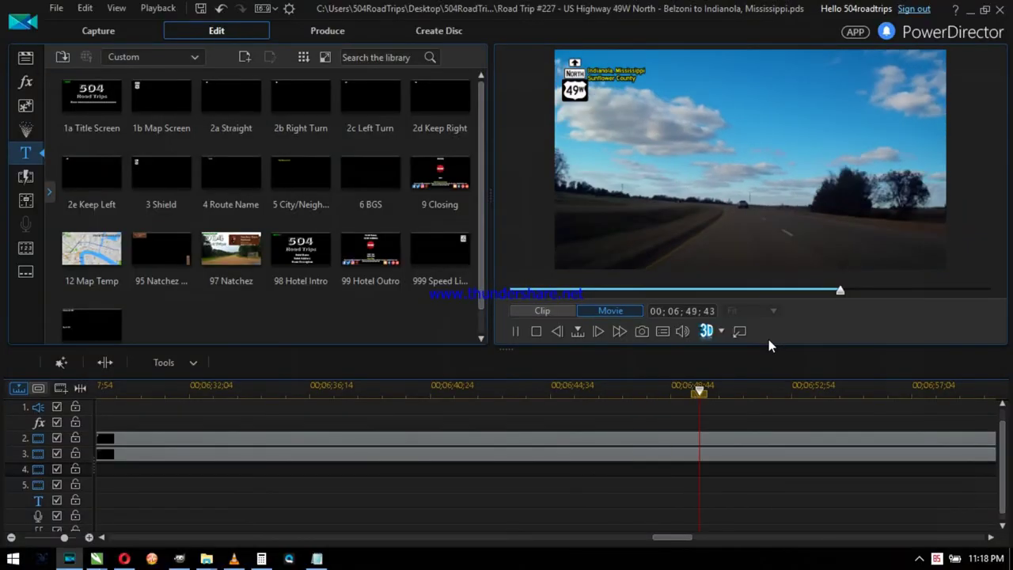
Step: Split the track 3 city title in PowerDirector at about 00;07;14 and set the first part's background to C5.png, stretched to fit
key(space)
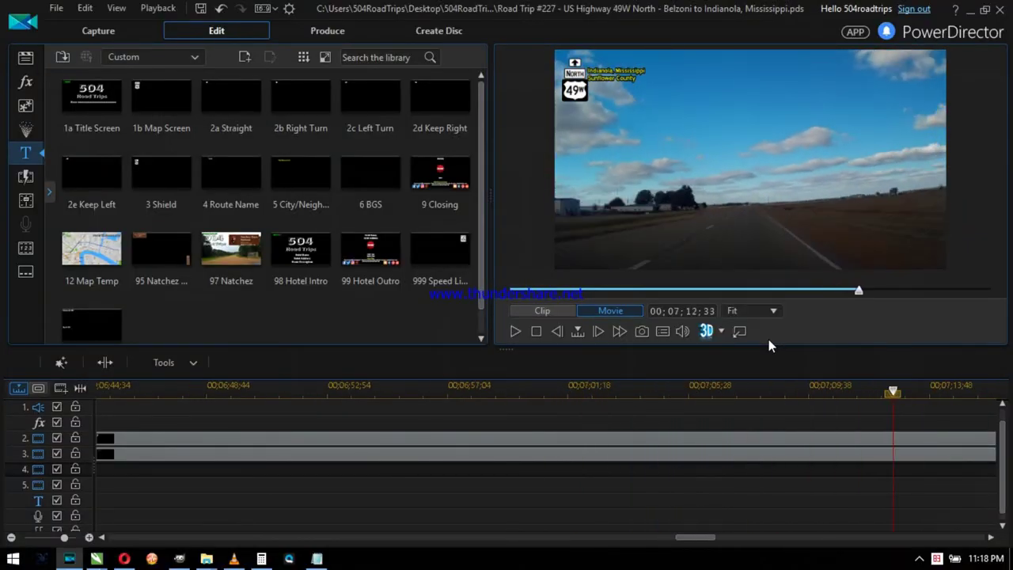
click(914, 450)
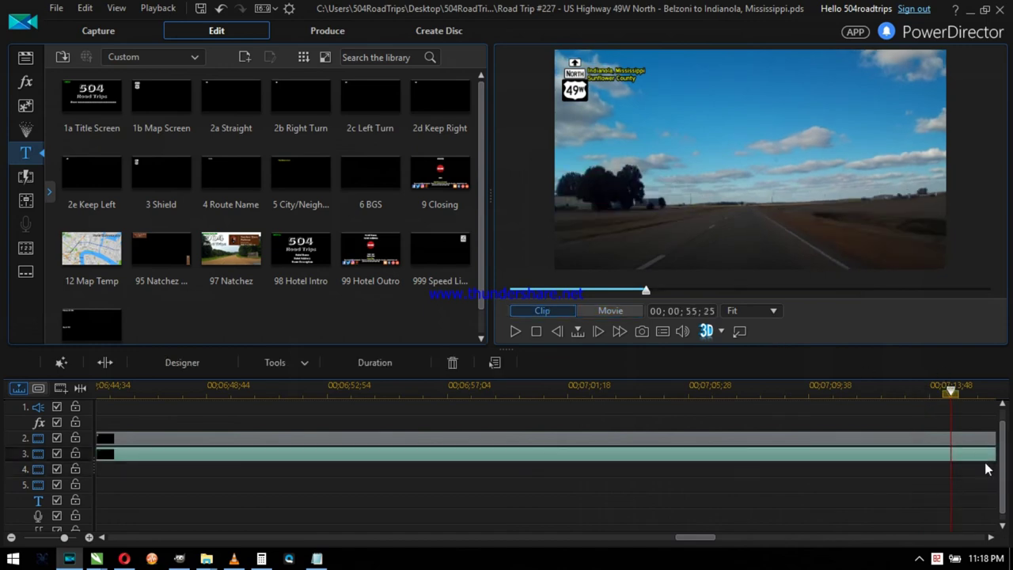
click(246, 452)
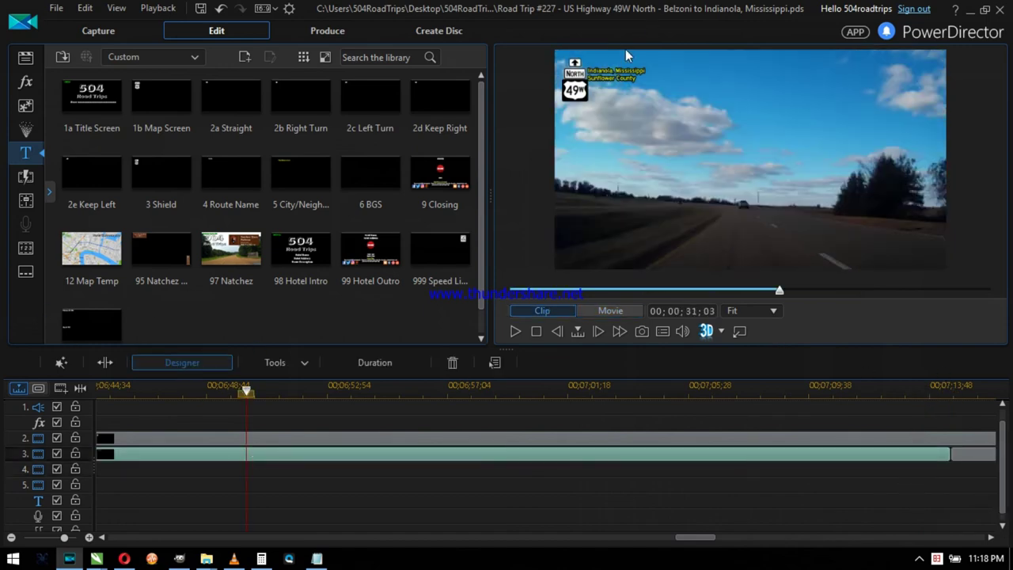
double_click(634, 75)
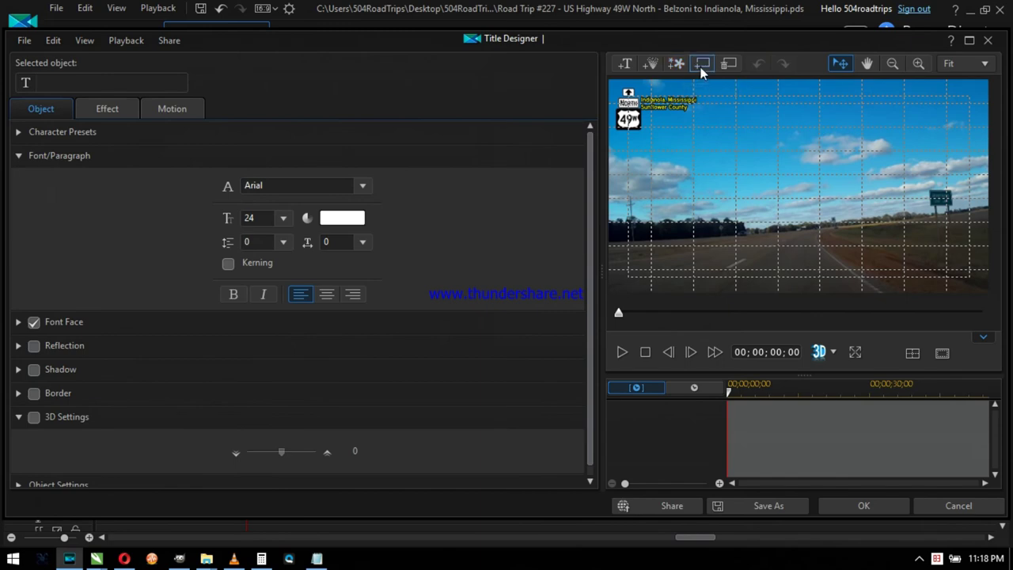
click(701, 70)
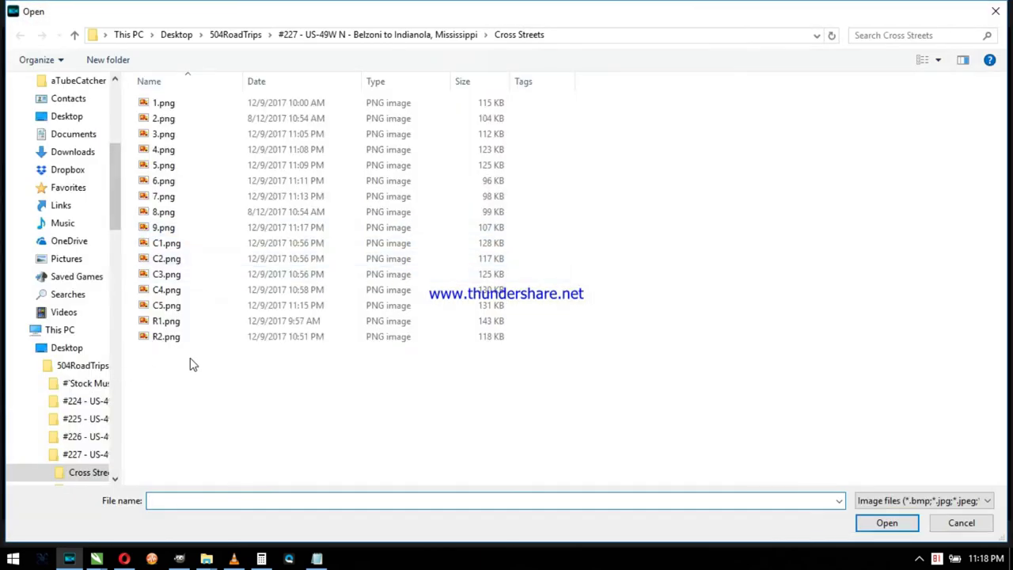
double_click(193, 307)
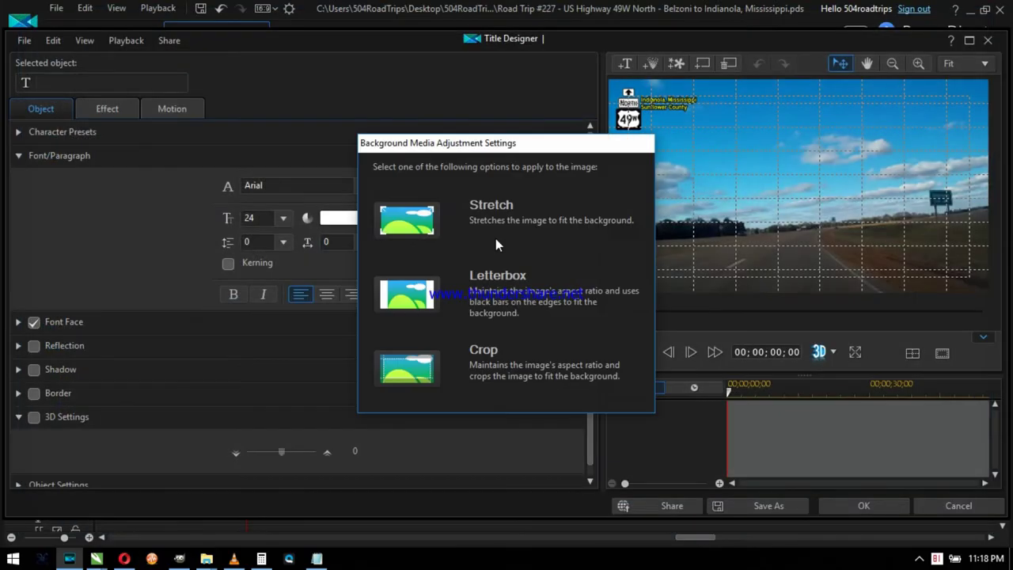
click(426, 222)
click(902, 507)
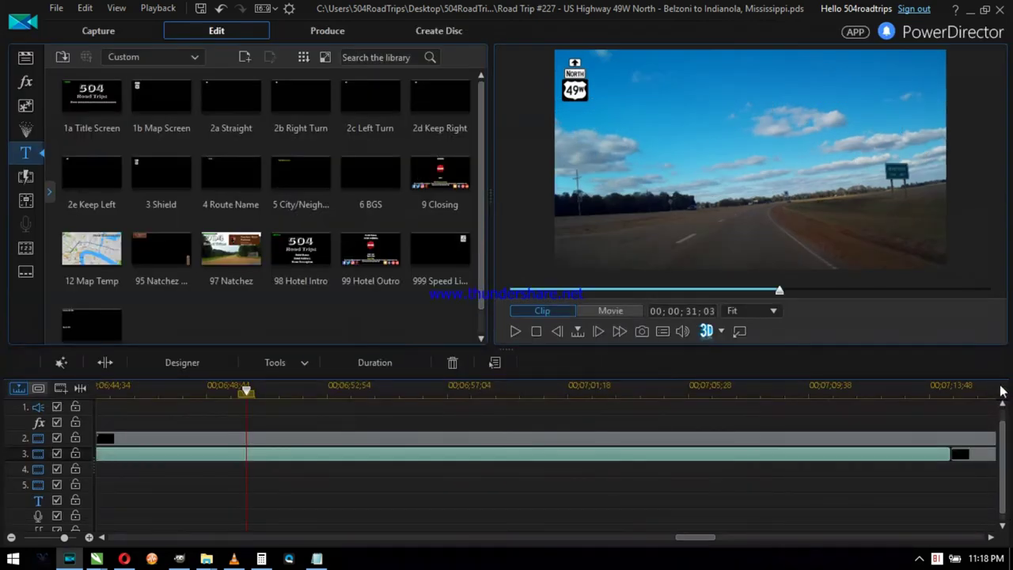
click(745, 473)
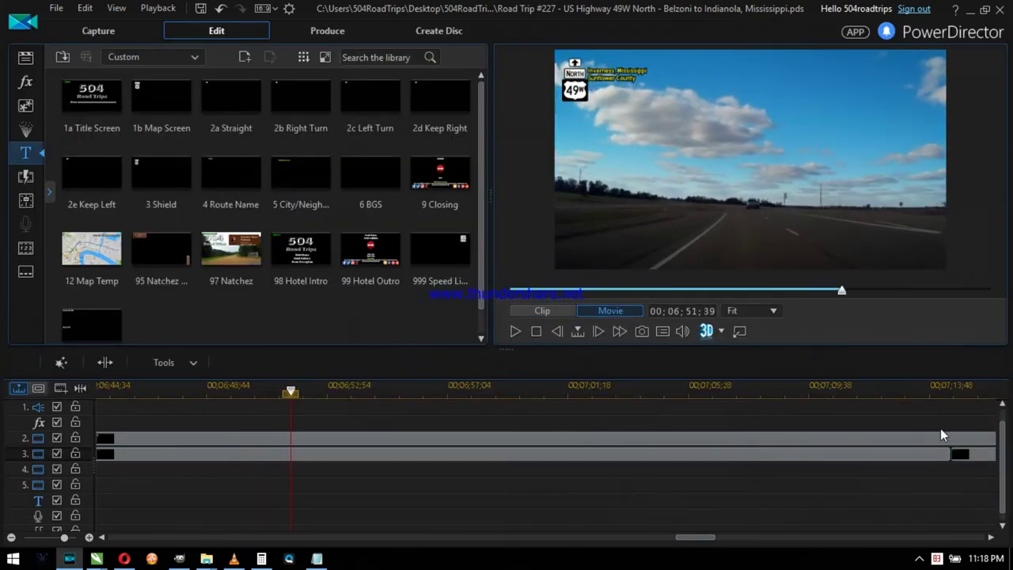
Step: Look up Inverness in Google Maps and examine where its town limits cross US 49W
mouse_move(843, 536)
mouse_down()
mouse_move(903, 536)
mouse_move(828, 535)
mouse_up()
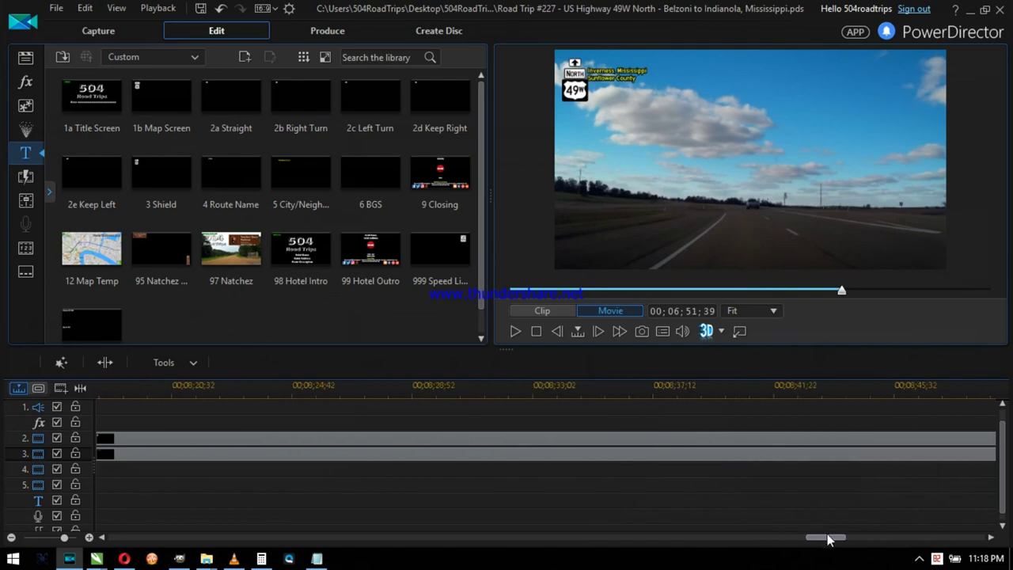
click(124, 558)
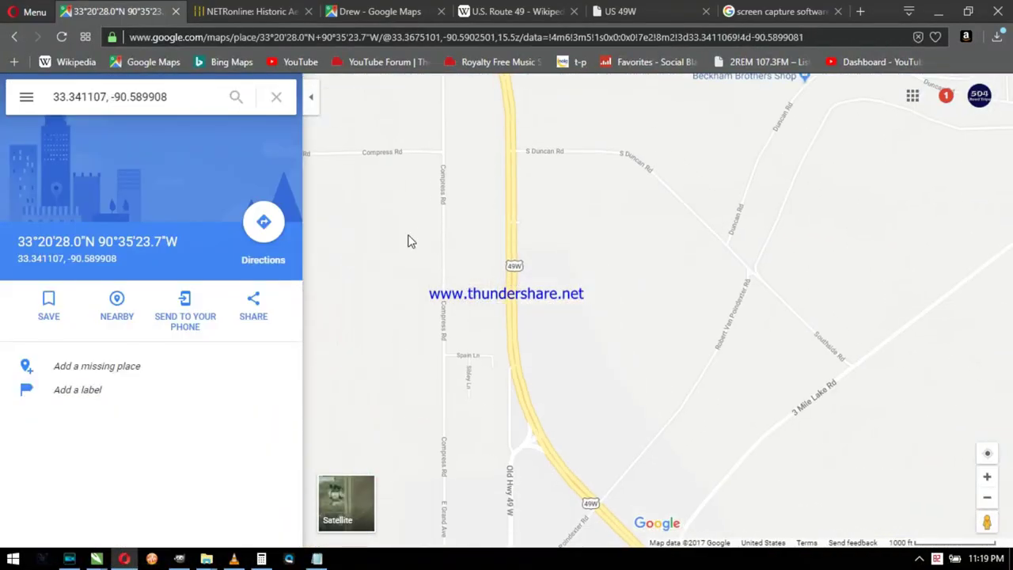
scroll(706, 255, down, 3)
click(683, 361)
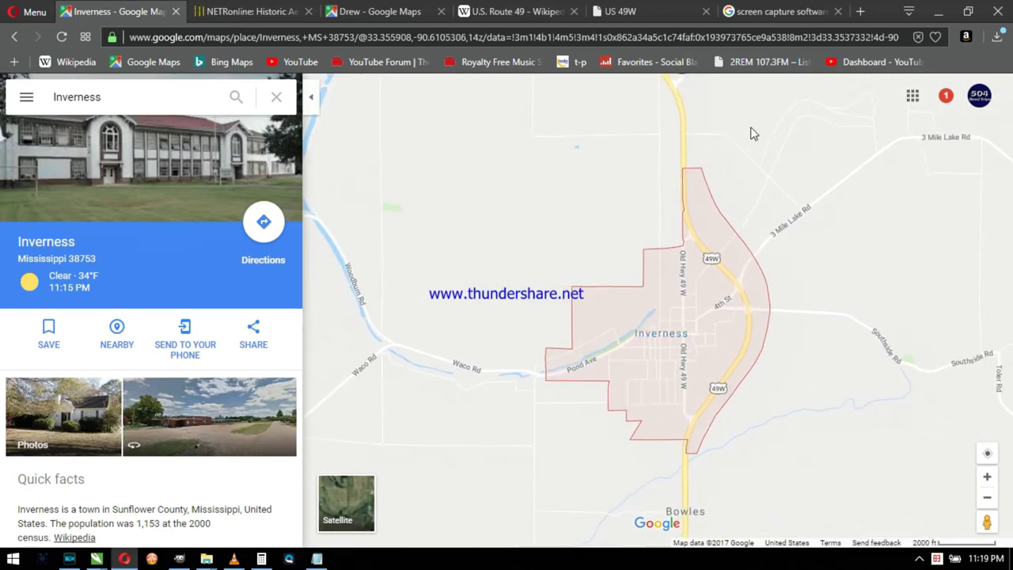
drag(753, 134, 749, 235)
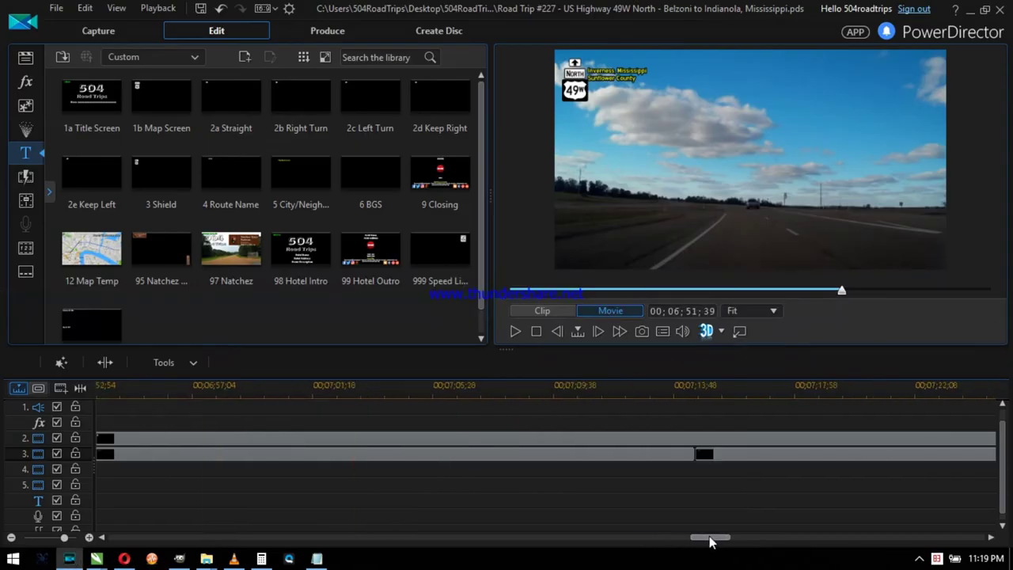
Step: Try C4.png and C3.png as the stretched background of the track 3 city title that follows Inverness in PowerDirector
drag(797, 536, 902, 527)
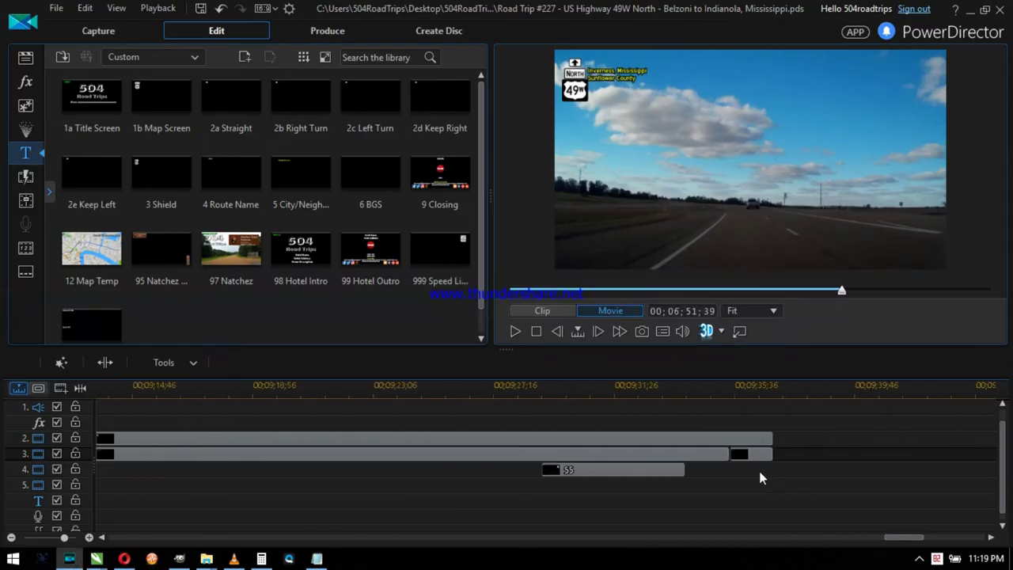
click(697, 454)
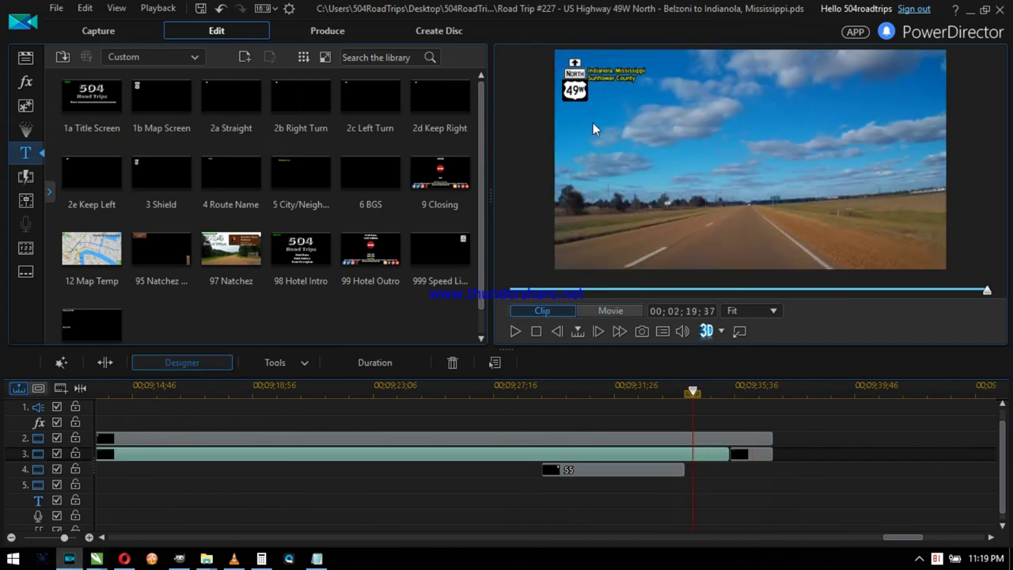
double_click(651, 83)
click(708, 67)
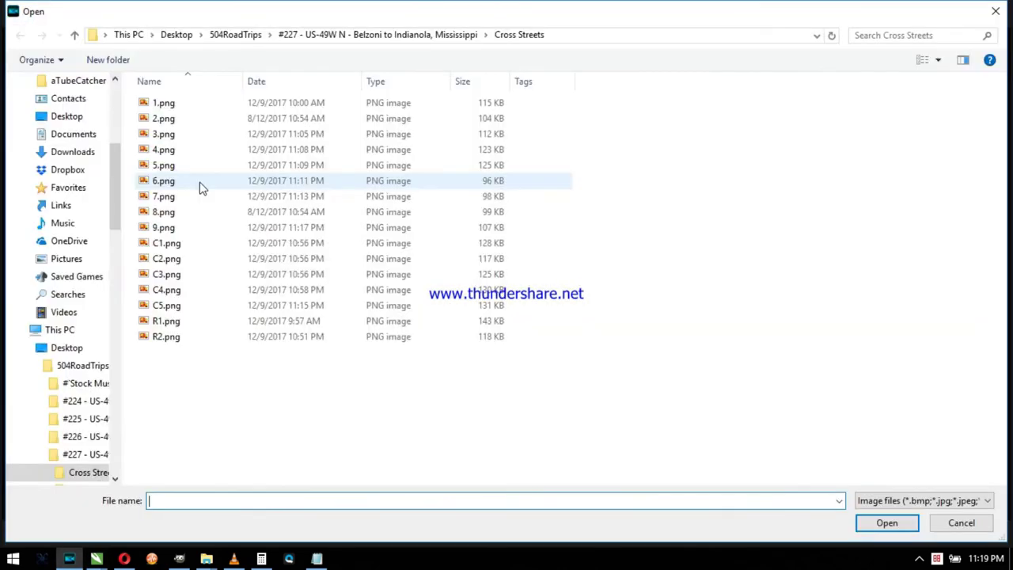
double_click(163, 293)
click(403, 227)
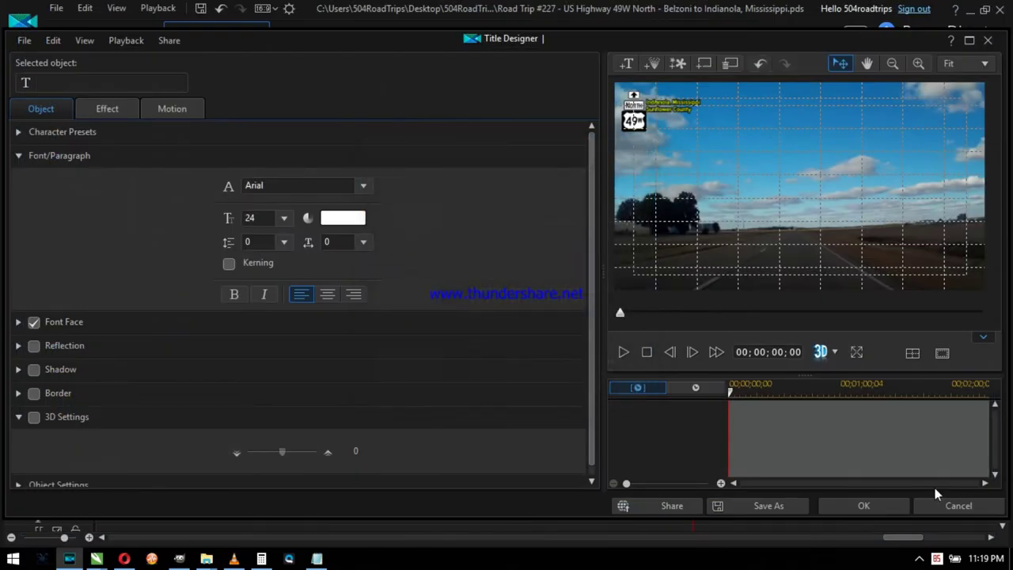
click(679, 63)
double_click(166, 289)
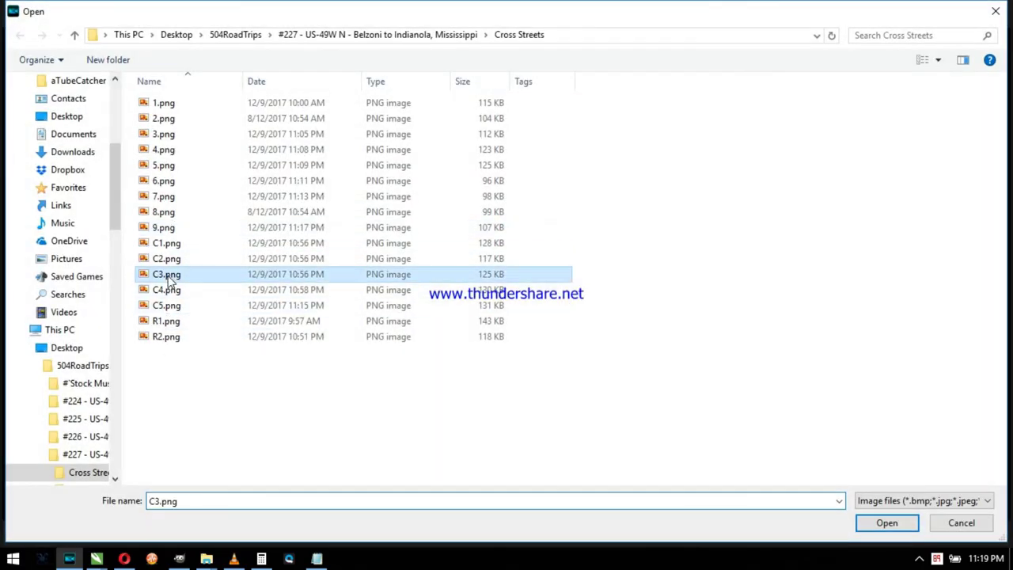
click(420, 230)
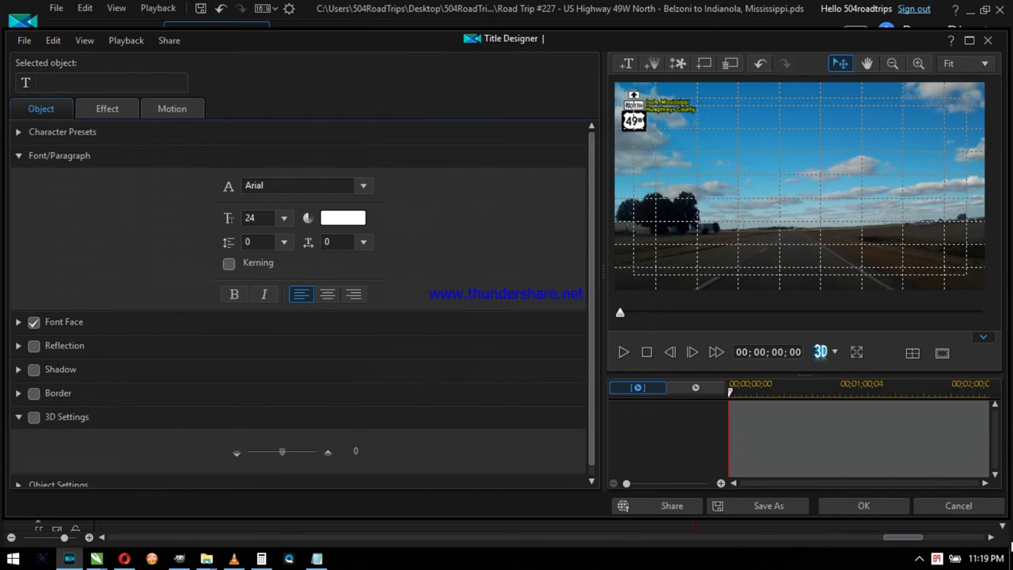
Step: Switch to CorelDRAW and replace the city text in CityState.cdr with the single line "Sunflower County, Mississippi"
click(96, 559)
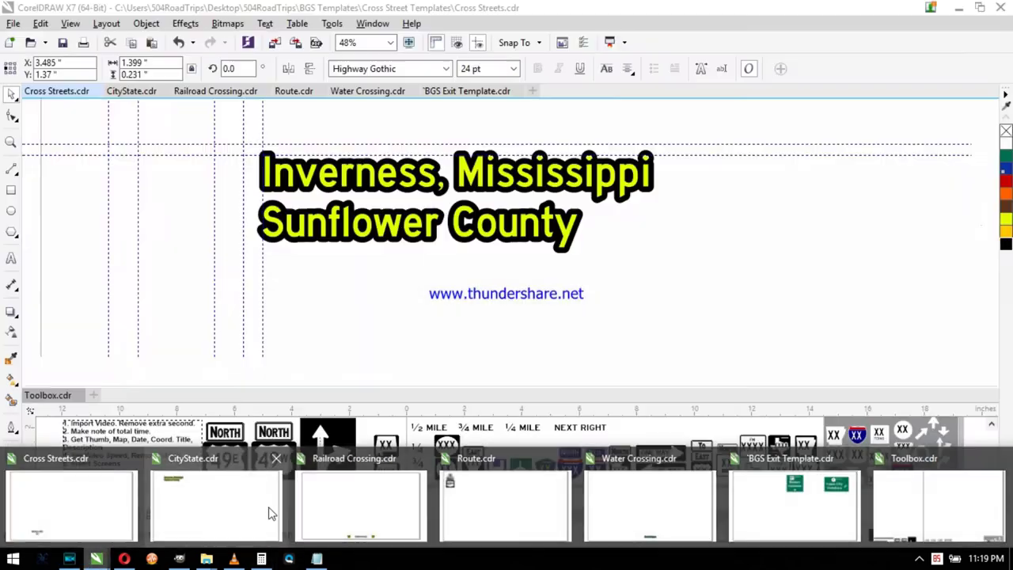
click(11, 258)
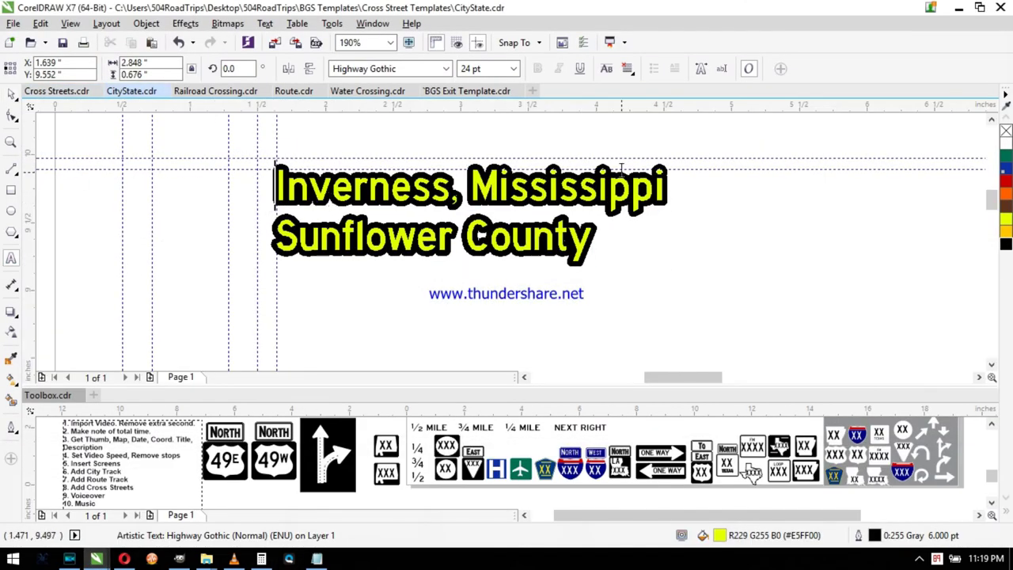
key(shift+End)
text(S)
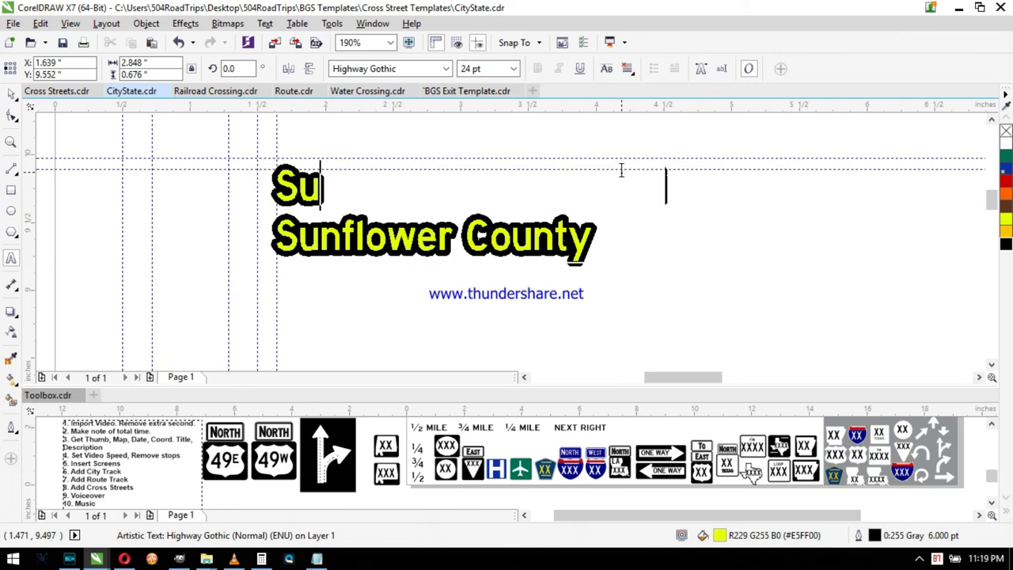
key(BackSpace)
key(BackSpace)
key(Delete)
text(pi)
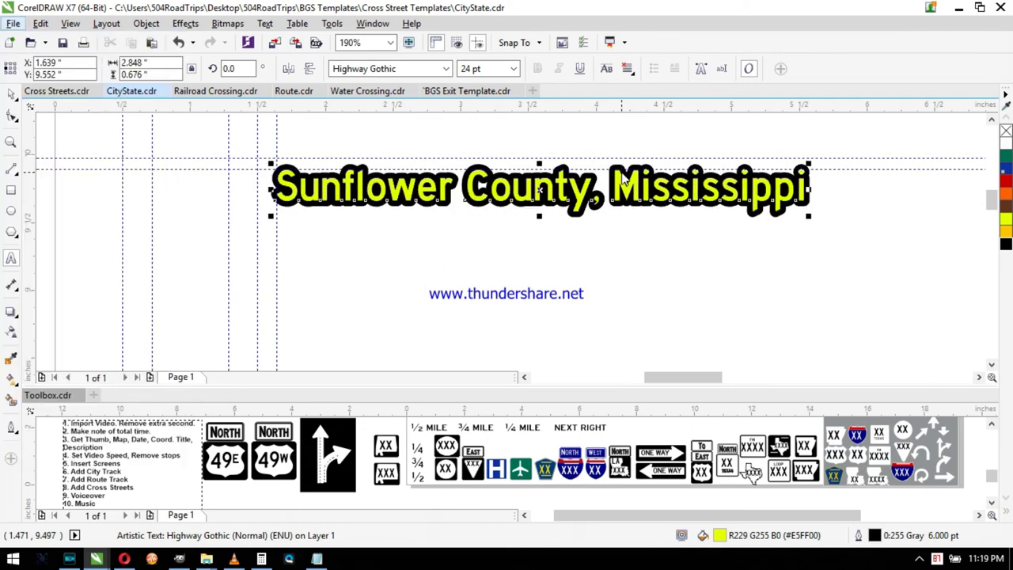
Step: Export the Sunflower County graphic as C6.png, a transparent 24-bit RGB PNG at 300 dpi
key(ctrl+e)
text(C6)
key(Return)
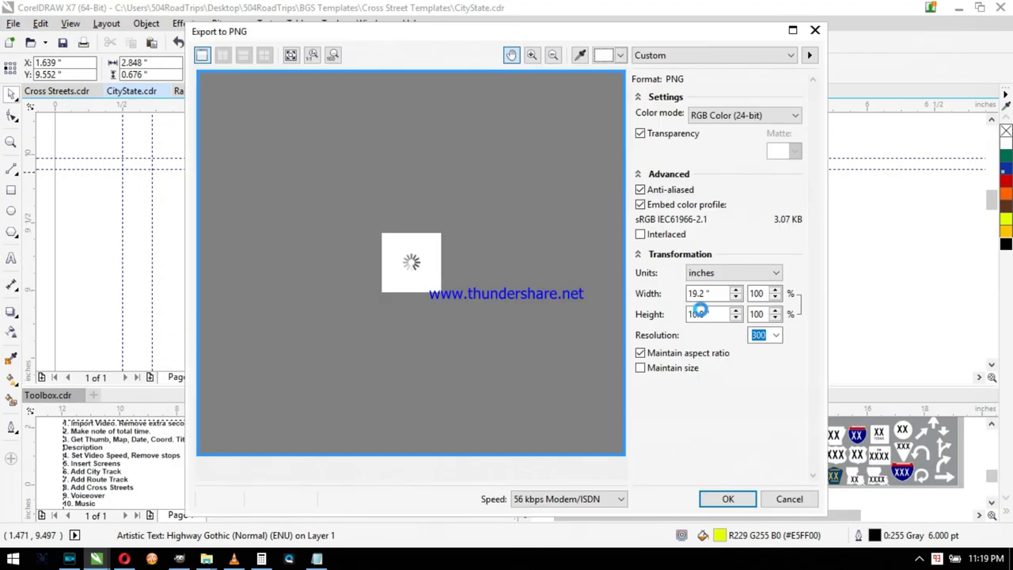
key(Return)
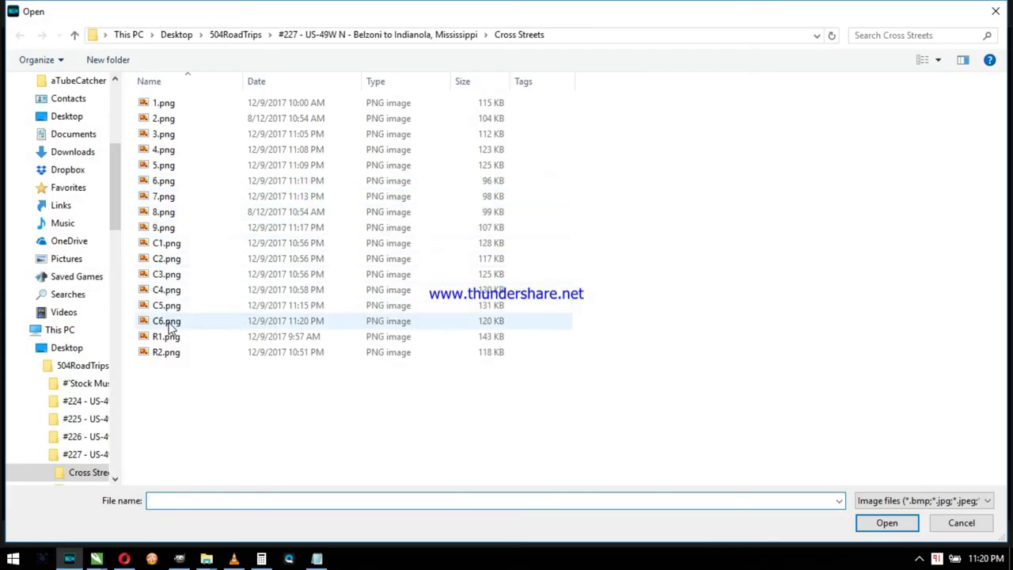
Step: Set C6.png as the stretched background of the track 3 city title that follows Inverness in PowerDirector
double_click(165, 321)
click(407, 293)
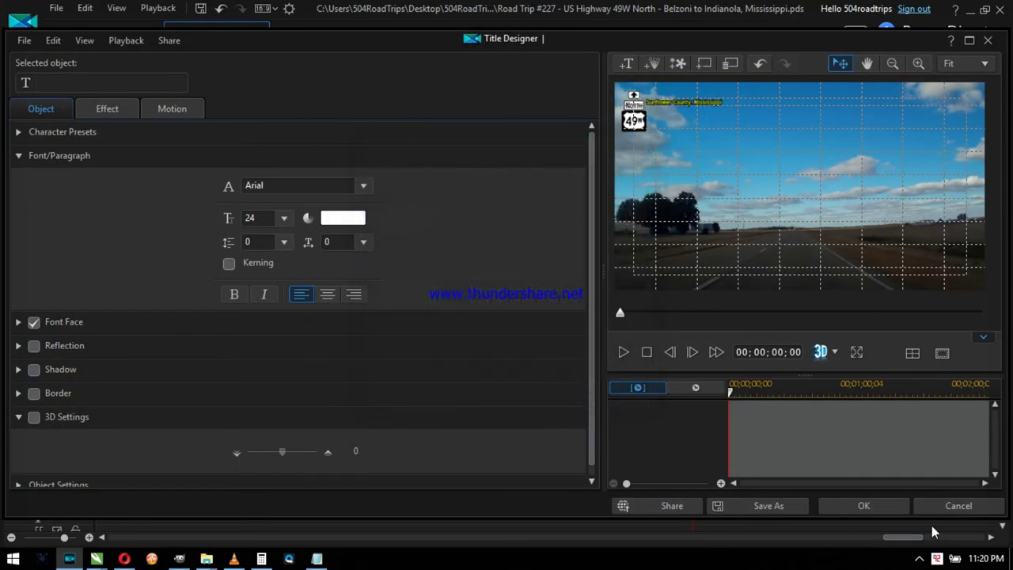
click(886, 505)
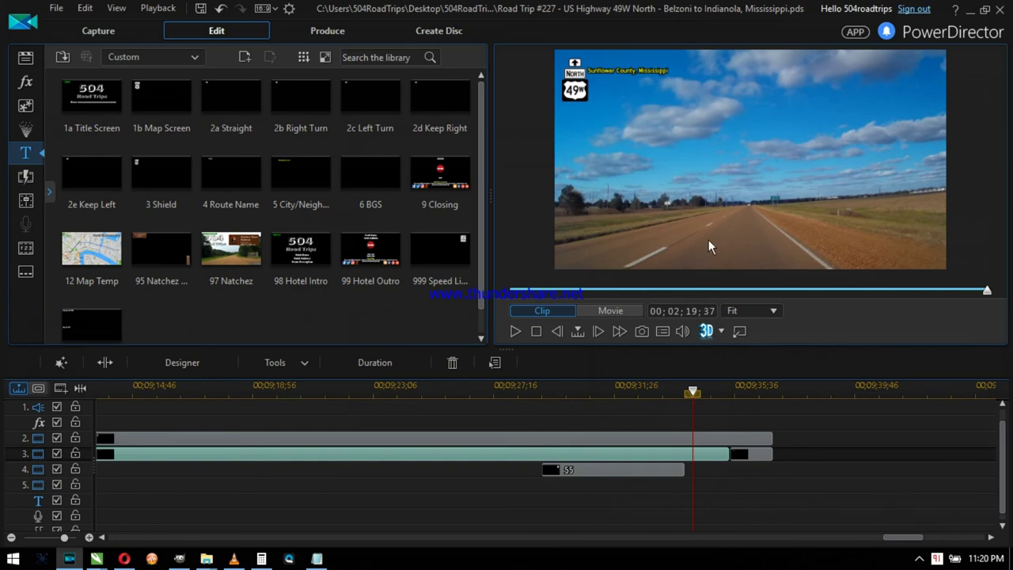
Step: Play the video around 00;07;14 to check the change from the Inverness title to the Sunflower County title
drag(903, 540, 698, 540)
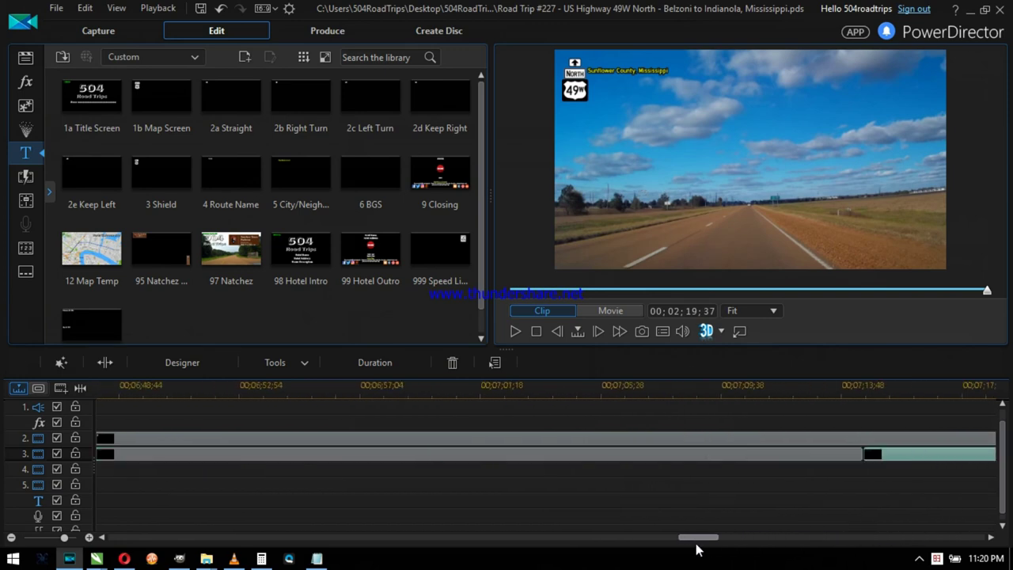
click(867, 388)
key(space)
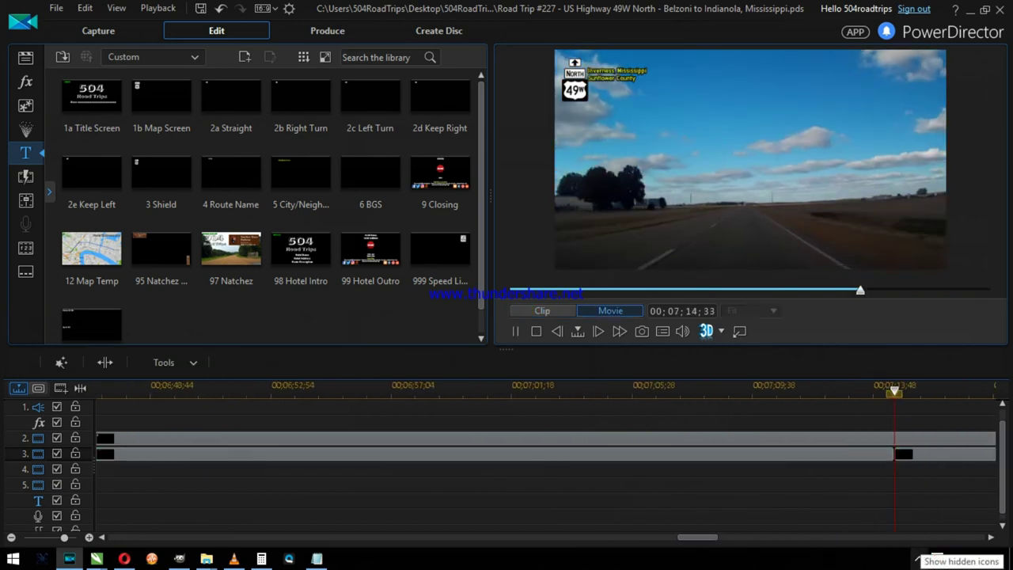
key(space)
Step: Examine US 49W in Google Maps from Indianola past Inverness to south of Belzoni, including the Highway 3 junction
click(123, 557)
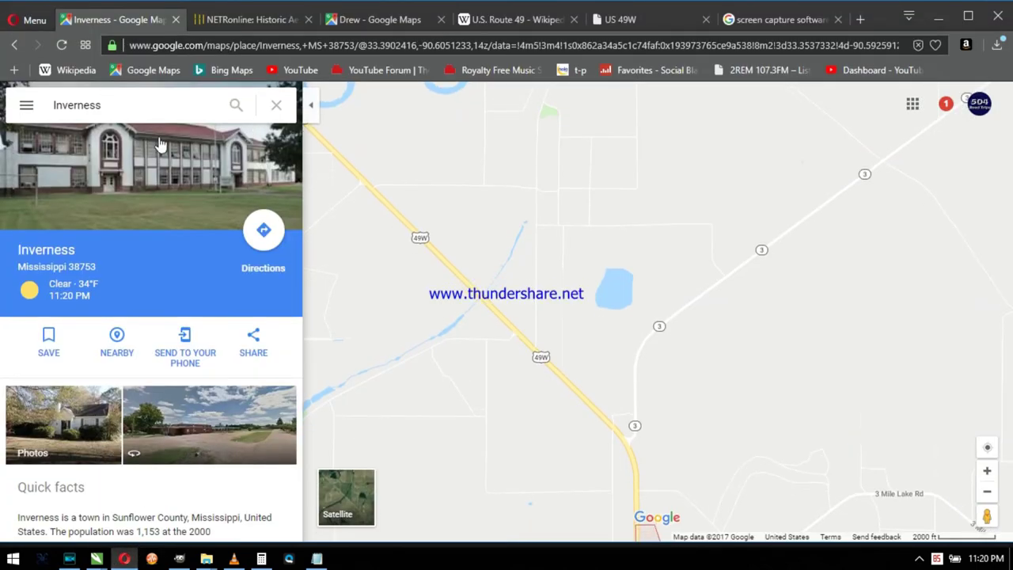
scroll(716, 243, down, 1)
drag(748, 515, 683, 481)
scroll(529, 246, up, 3)
scroll(683, 481, down, 3)
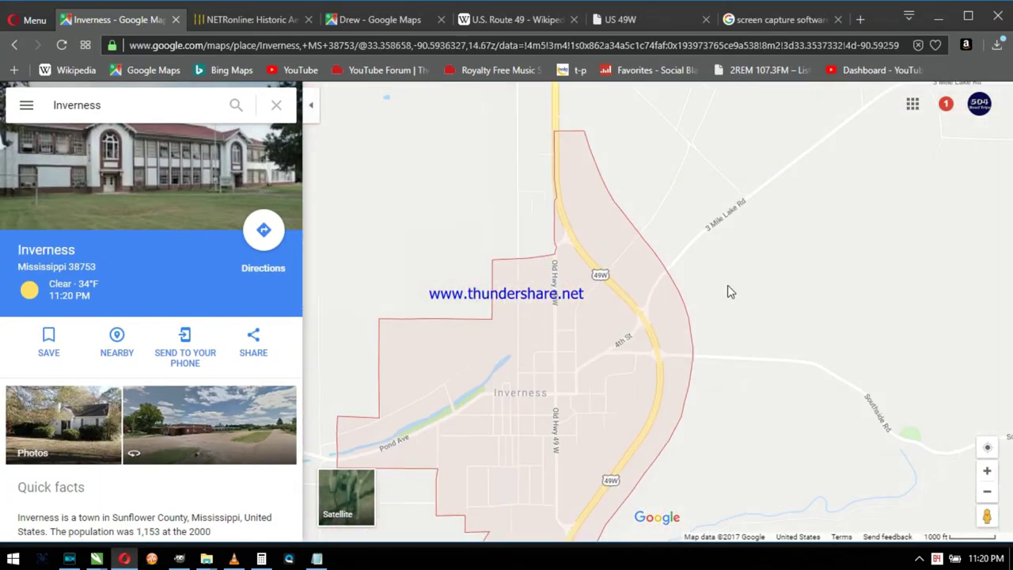
scroll(631, 288, up, 4)
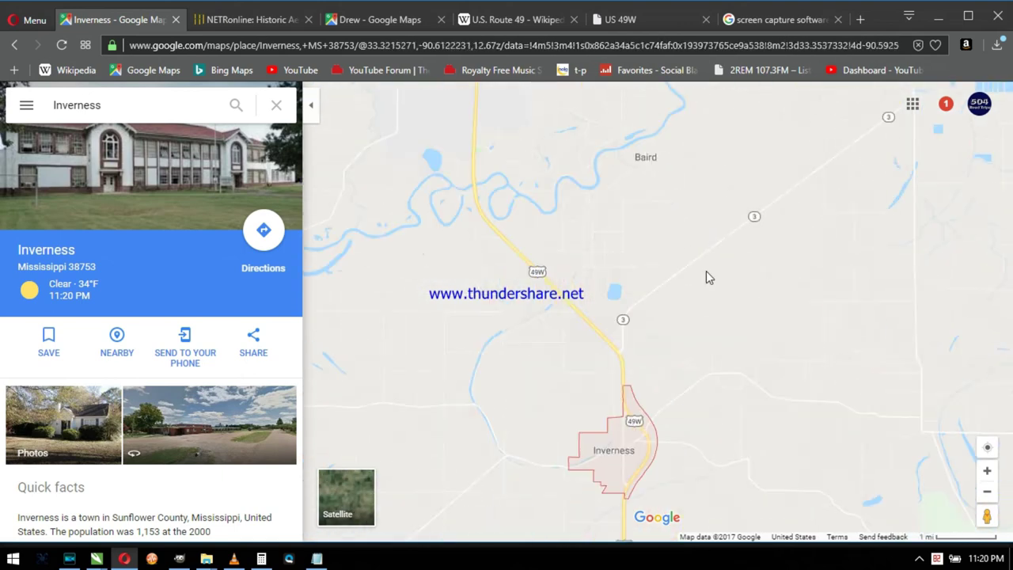
drag(775, 522, 712, 317)
drag(949, 499, 602, 221)
scroll(602, 221, up, 3)
scroll(701, 321, down, 3)
scroll(699, 322, down, 6)
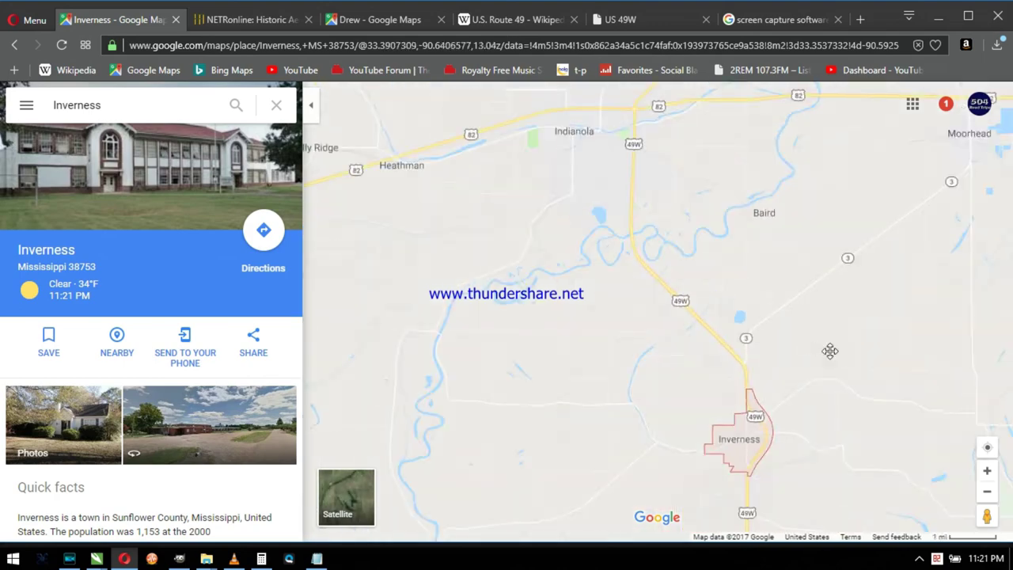
drag(729, 243, 673, 198)
drag(657, 444, 572, 213)
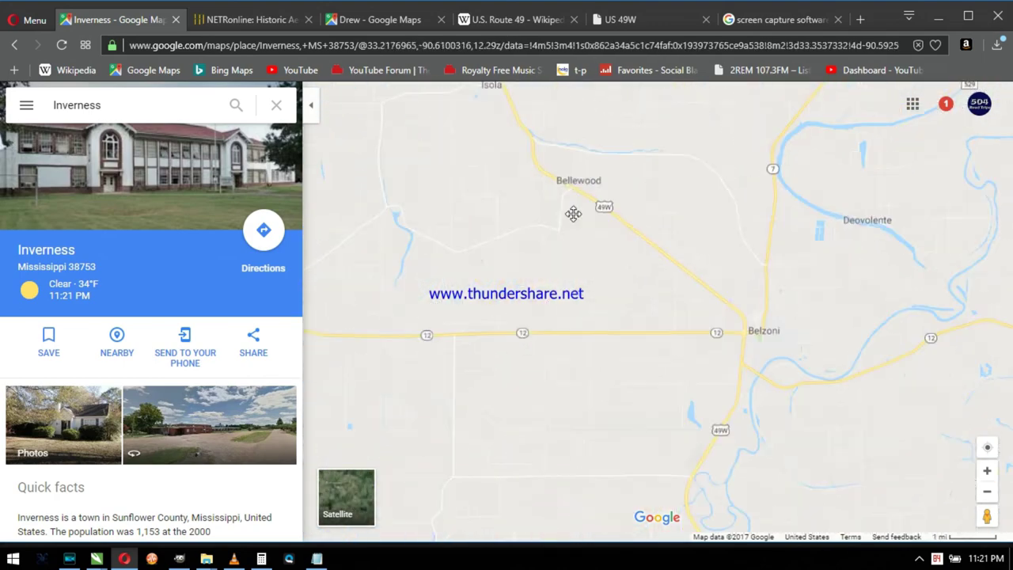
drag(759, 475, 701, 441)
scroll(674, 380, up, 2)
scroll(665, 357, down, 1)
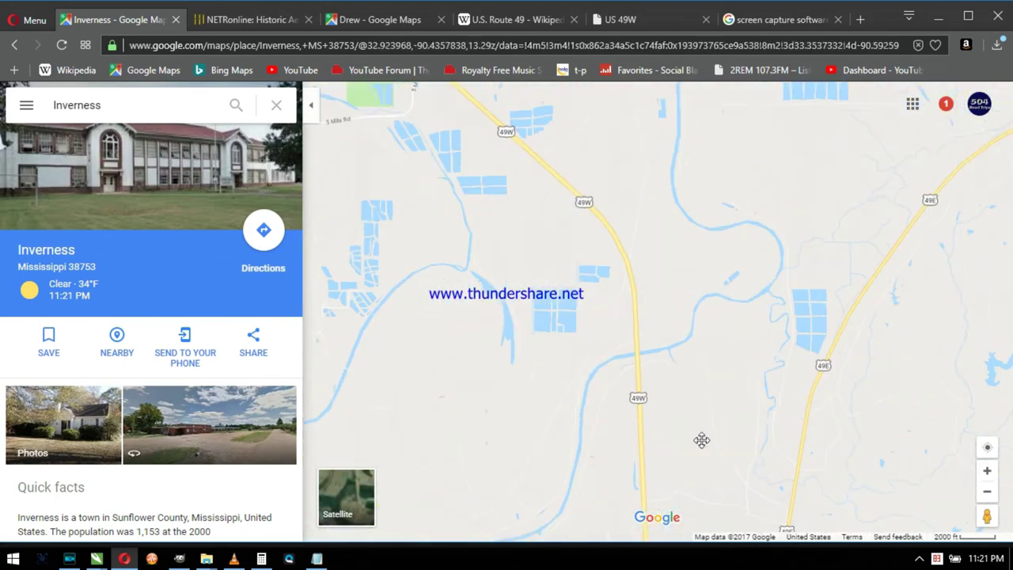
drag(594, 182, 633, 362)
drag(554, 197, 604, 445)
drag(570, 159, 617, 303)
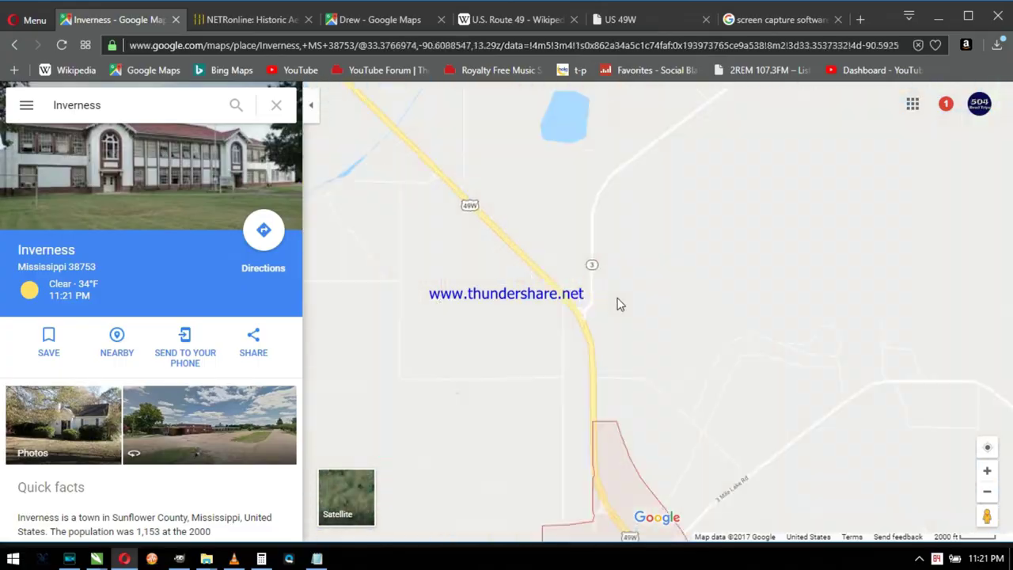
Step: Advance the PowerDirector video to the Highway 3 junction and add the 6 BGS title to track 4 at about 00;07;29
key(alt+Tab)
key(period)
key(period)
key(period)
key(period)
key(period)
key(period)
key(period)
key(period)
key(period)
key(period)
key(period)
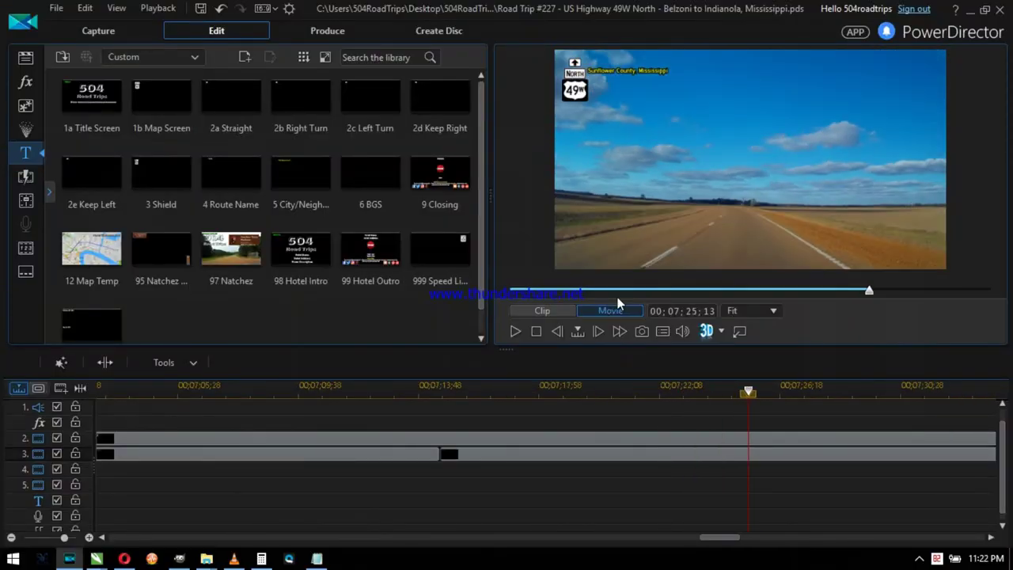
key(space)
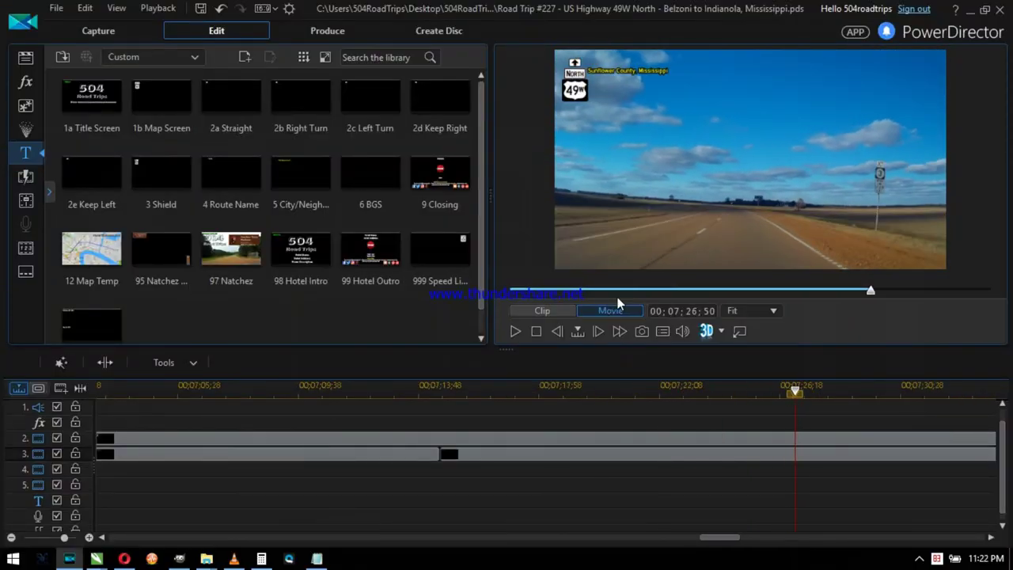
key(alt+Tab)
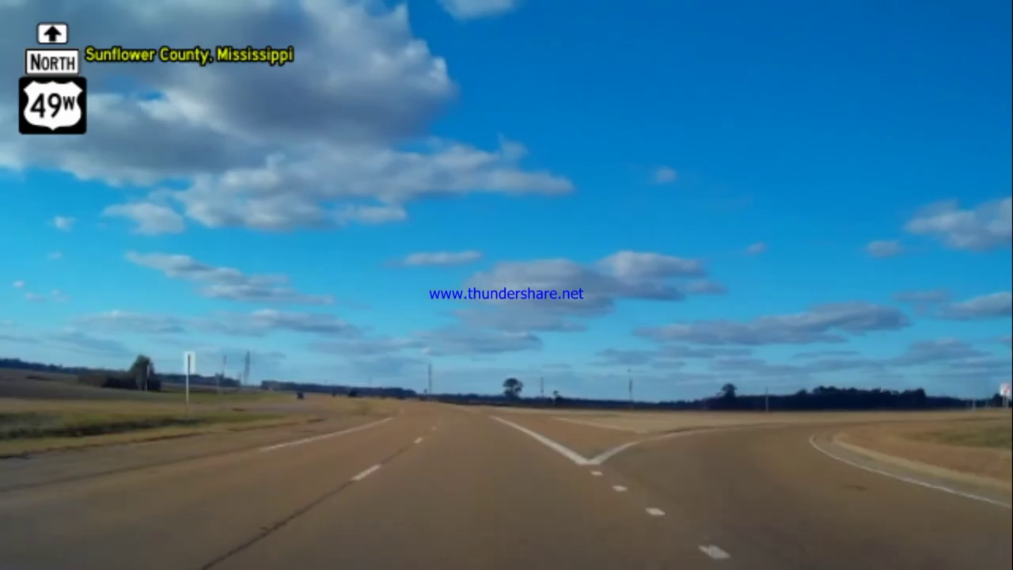
key(Escape)
drag(371, 192, 898, 472)
drag(718, 539, 741, 539)
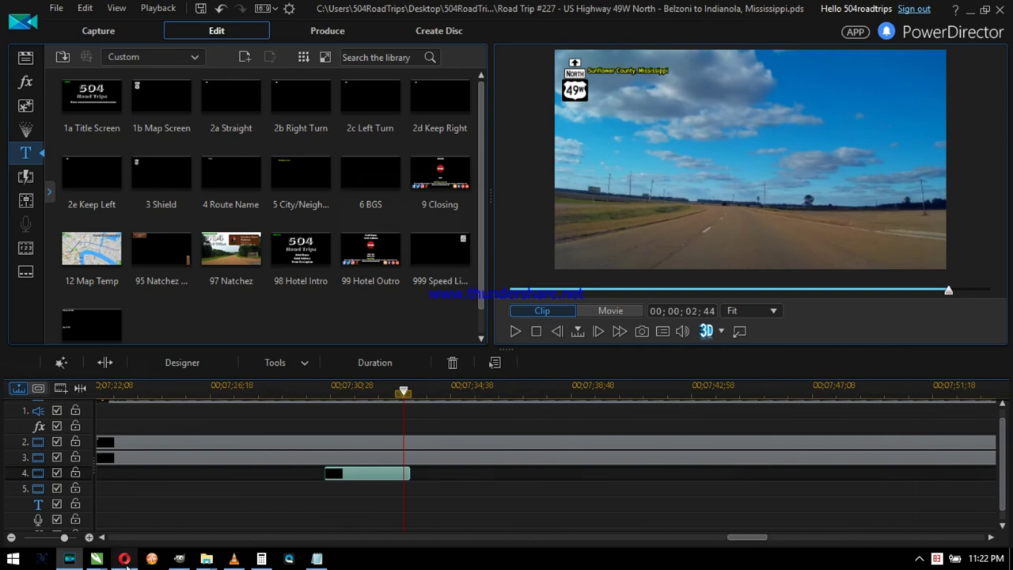
Step: Restore the Cross Streets.cdr template in CorelDRAW and delete its left and cross street graphics and the Right Street text
click(97, 559)
click(71, 507)
key(ctrl+z)
key(ctrl+z)
drag(198, 181, 601, 330)
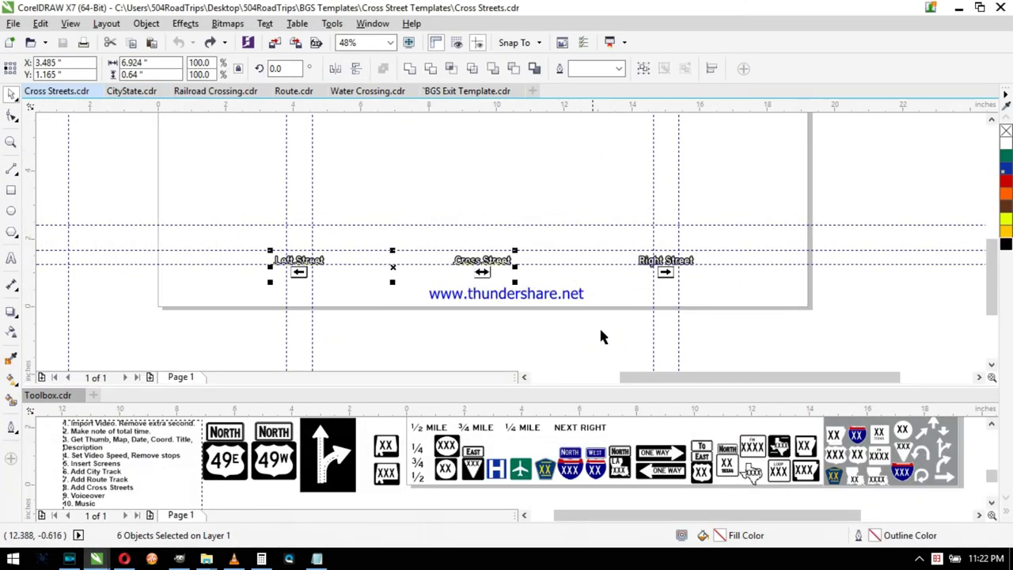
key(Delete)
click(666, 260)
key(Delete)
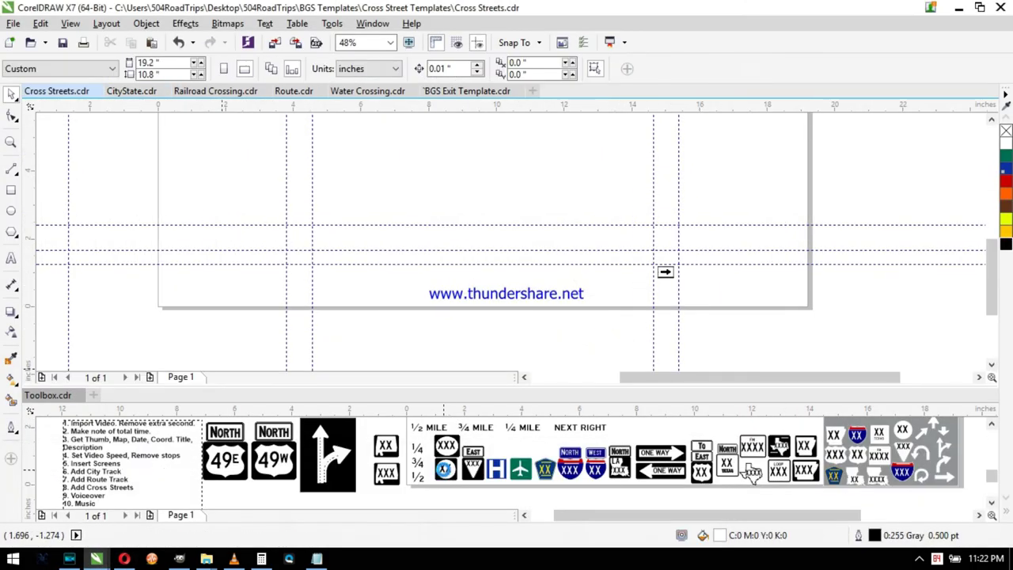
Step: Place a circular two-digit route shield from the Toolbox above the right arrow and change its number to 3
drag(446, 469, 665, 250)
key(Escape)
click(11, 258)
double_click(665, 250)
text(3)
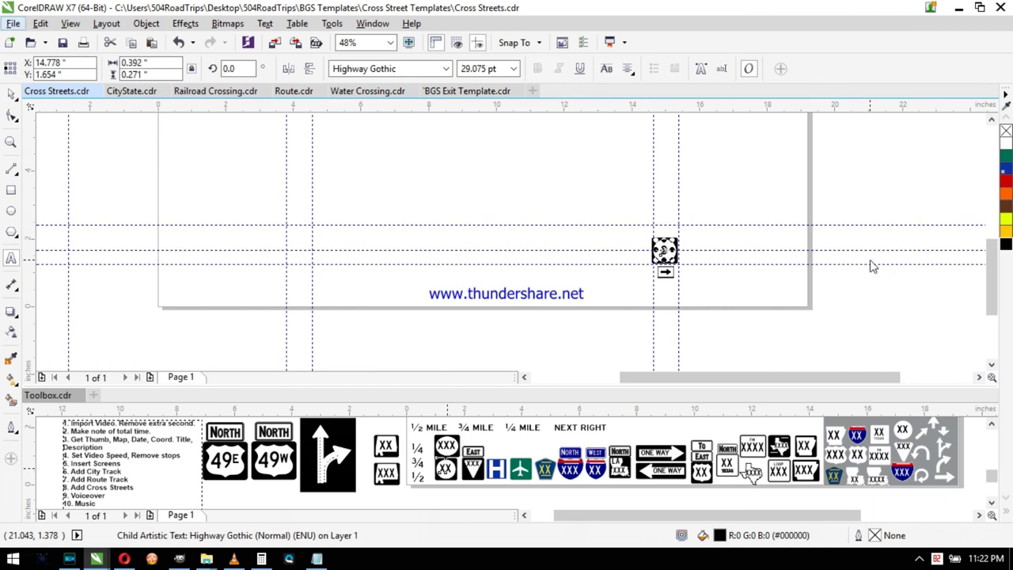
Step: Export the Highway 3 cross street graphic as 10.png
key(ctrl+e)
text(10)
key(Return)
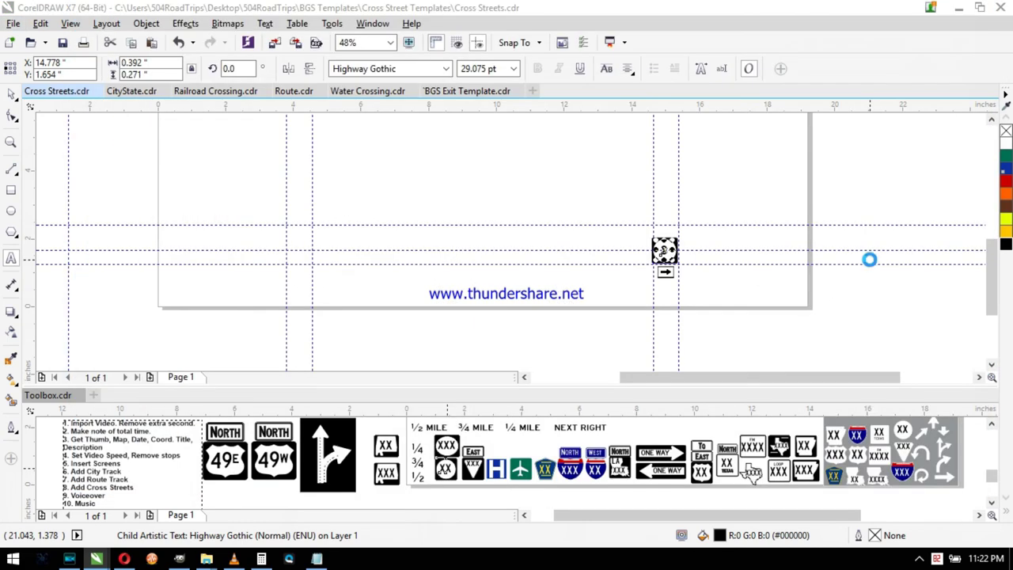
Step: Realign the Highway 3 shield over its right arrow and export the graphic again as 10.png
key(ctrl+space)
key(Escape)
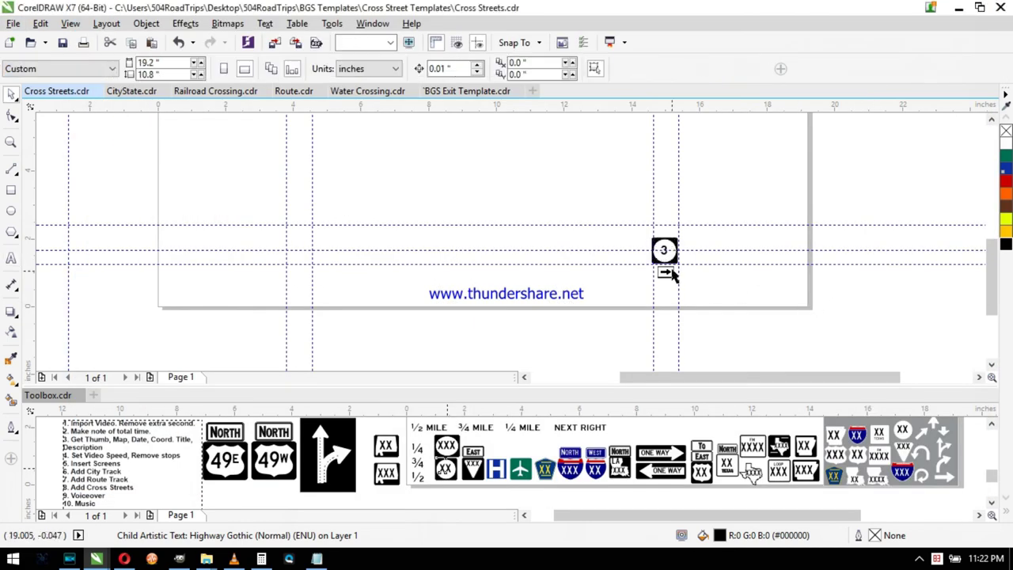
scroll(690, 251, up, 1)
click(637, 247)
mouse_move(633, 245)
mouse_down()
mouse_move(685, 233)
mouse_move(636, 247)
mouse_up()
click(746, 278)
key(ctrl+e)
key(ctrl+e)
text(11)
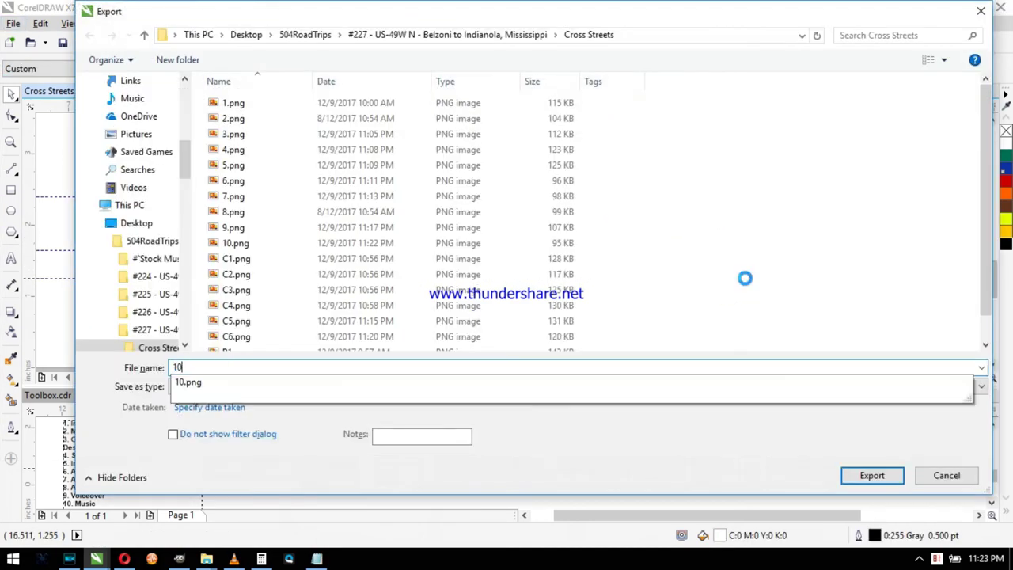
key(Return)
Step: Switch to PowerDirector and set 10.png as the background of the track 4 title at the Highway 3 junction
key(alt+Tab)
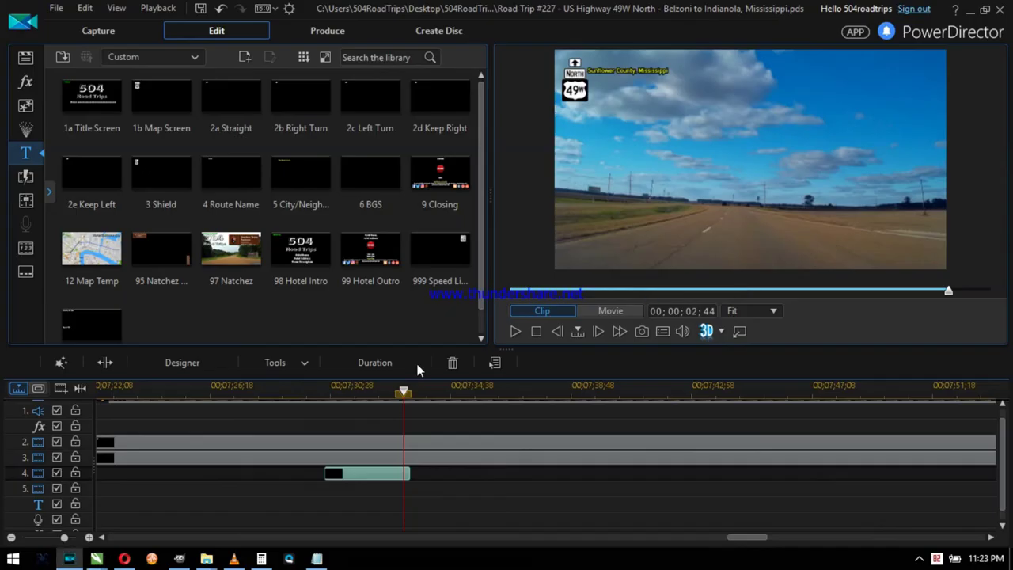
click(188, 364)
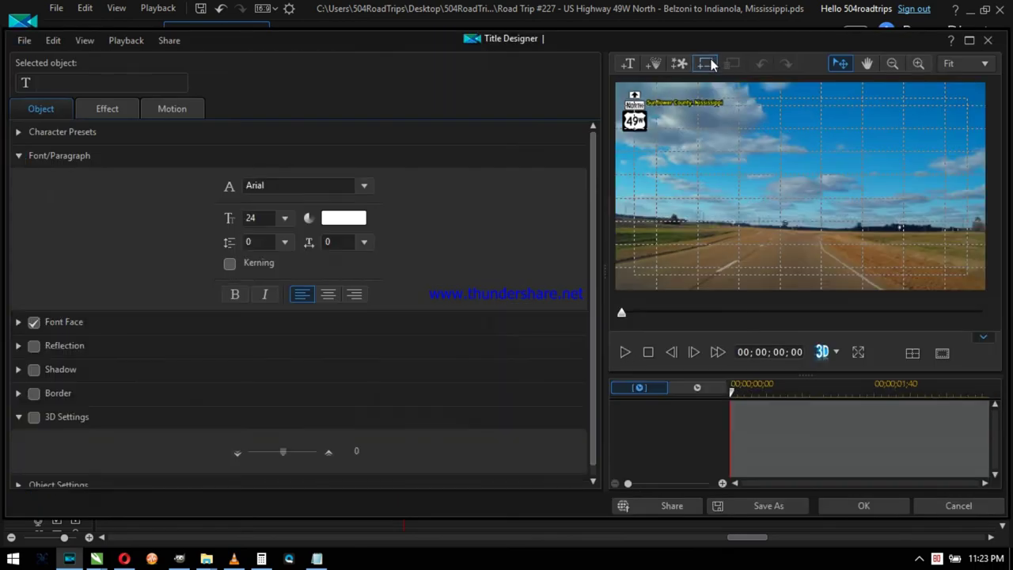
click(706, 64)
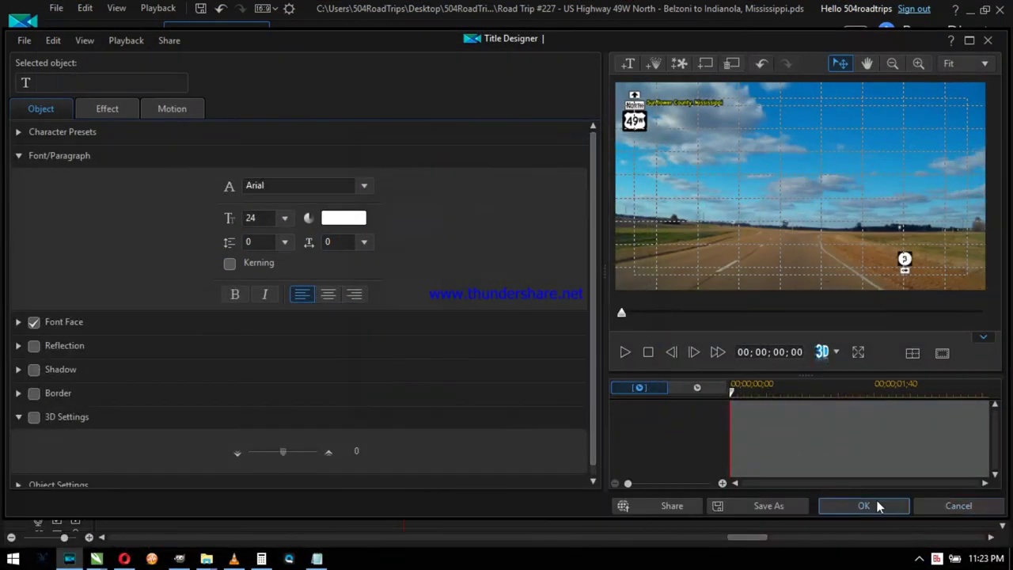
click(867, 506)
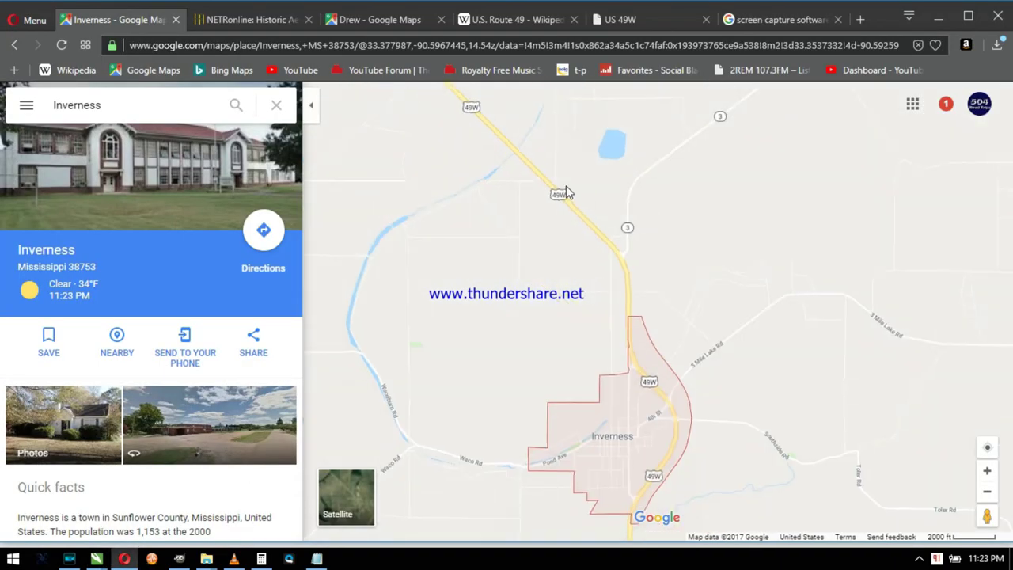
Step: Return from Google Maps to the closing screen of the video in PowerDirector and save the project
scroll(565, 192, up, 5)
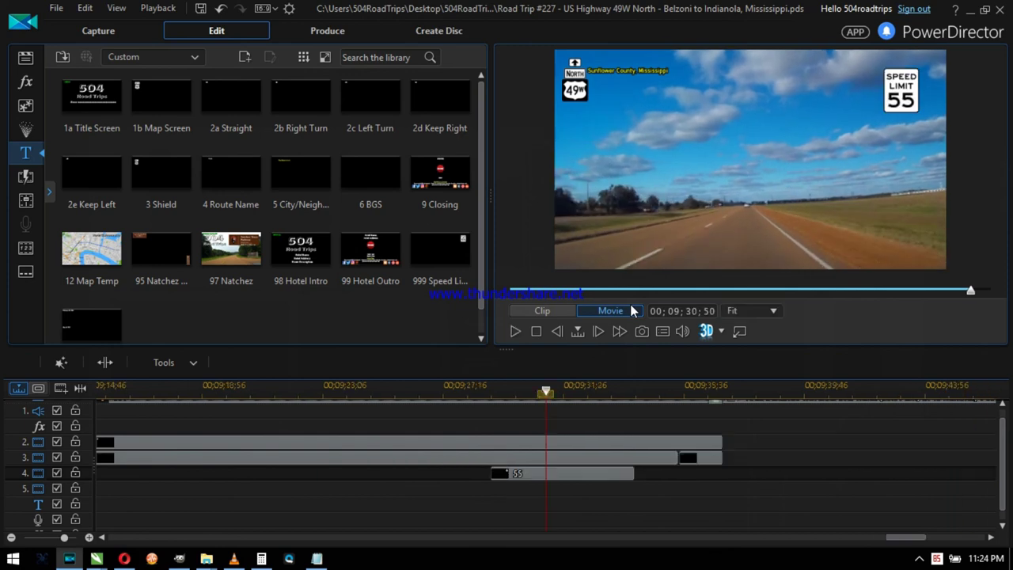
key(Page_Down)
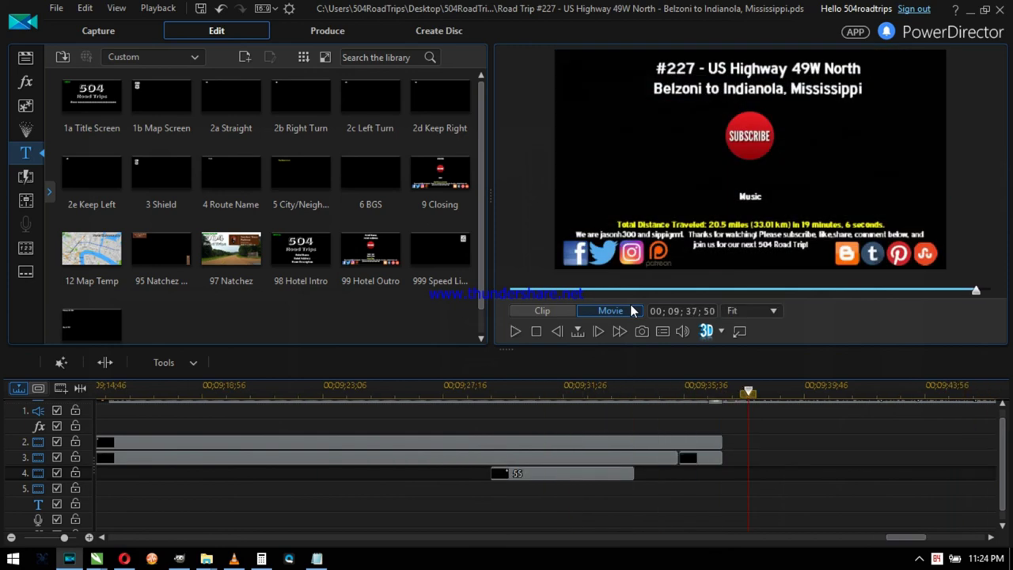
click(56, 8)
click(87, 77)
Step: Center the "#227 - US Highway 49W North" heading horizontally in the closing title and save the project
scroll(831, 467, up, 1)
click(840, 408)
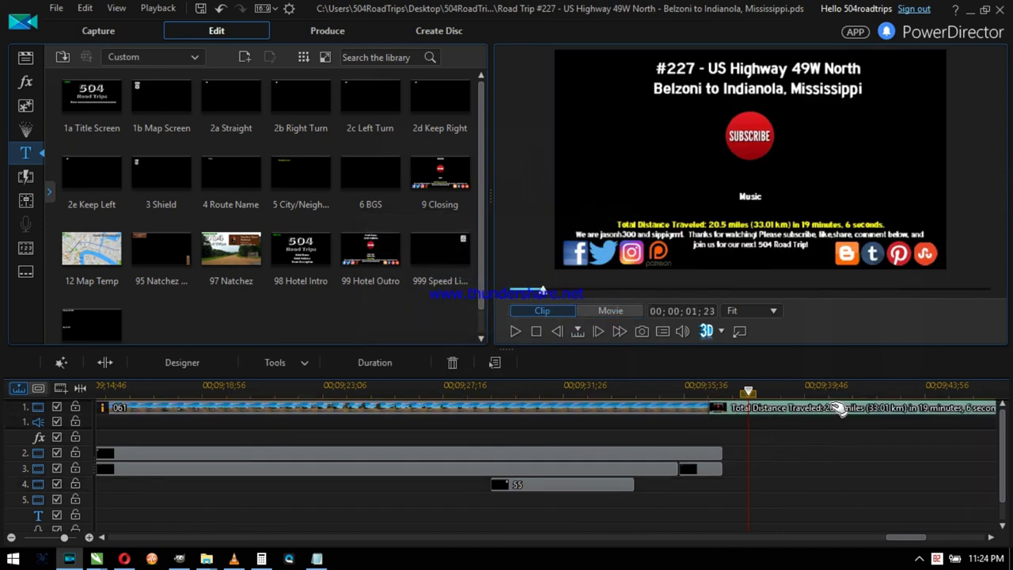
double_click(807, 145)
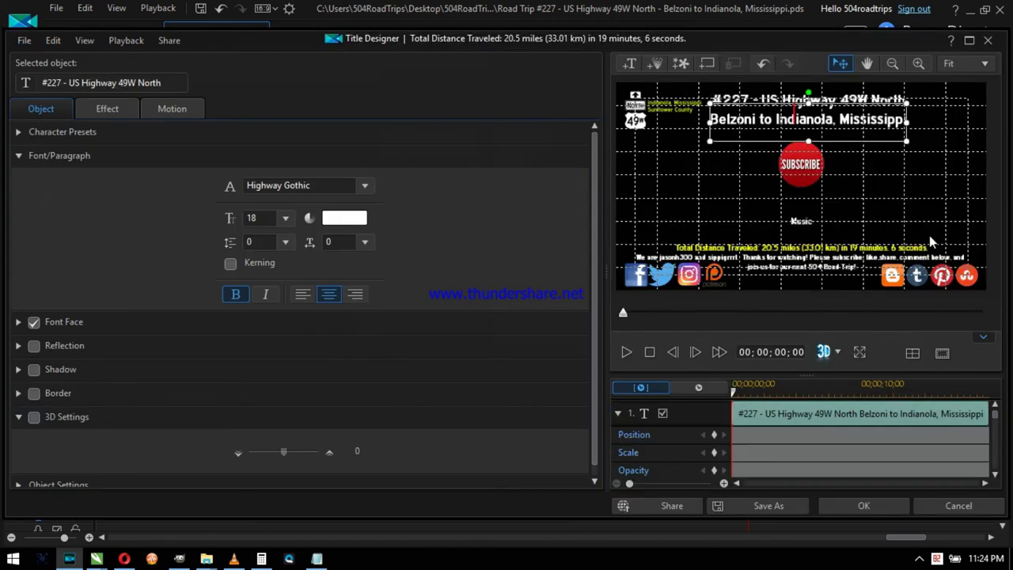
click(942, 353)
click(871, 393)
click(863, 505)
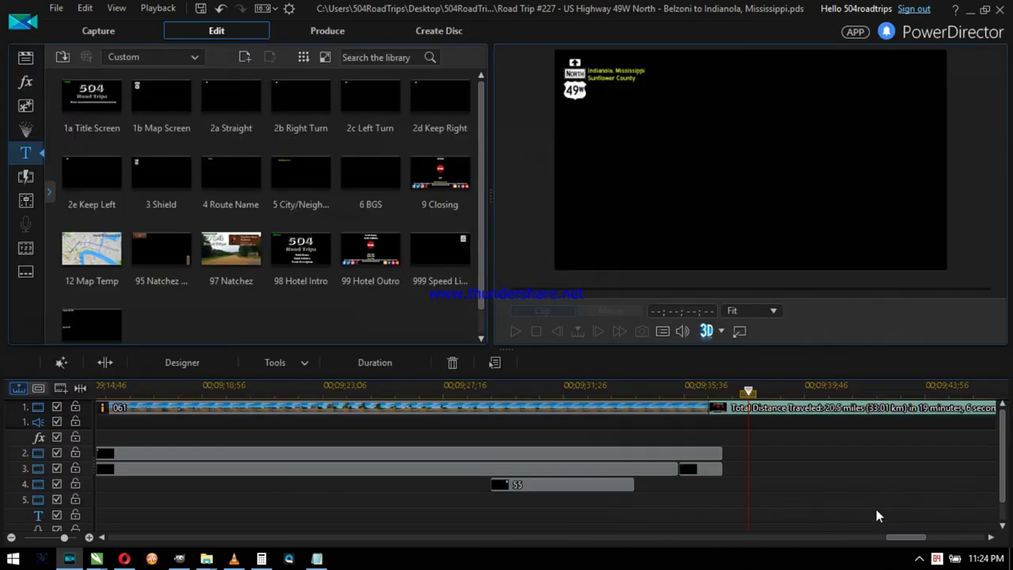
click(61, 10)
click(68, 74)
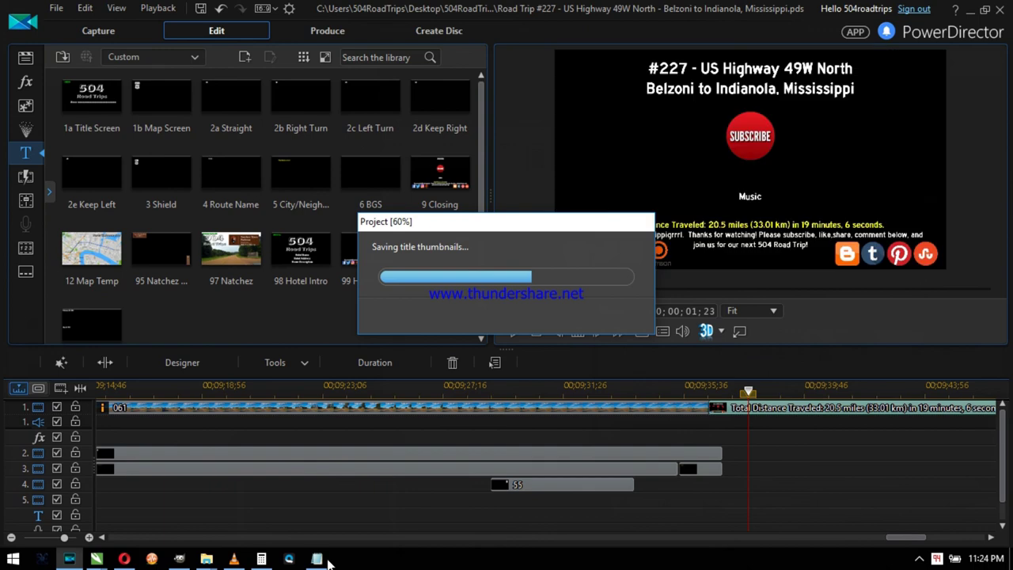
Step: Append the tags "US Hwy 49W, US Highway 49W" to the TAGS line of voiceover.txt in Notepad and save the file
click(325, 560)
click(377, 255)
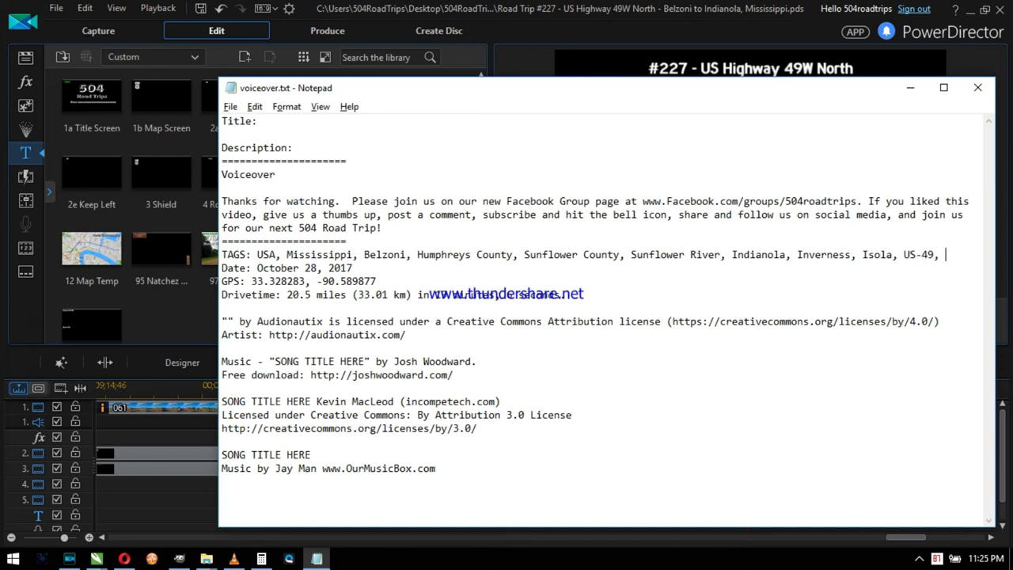
text(US Hwy 49W, US Highway 49W)
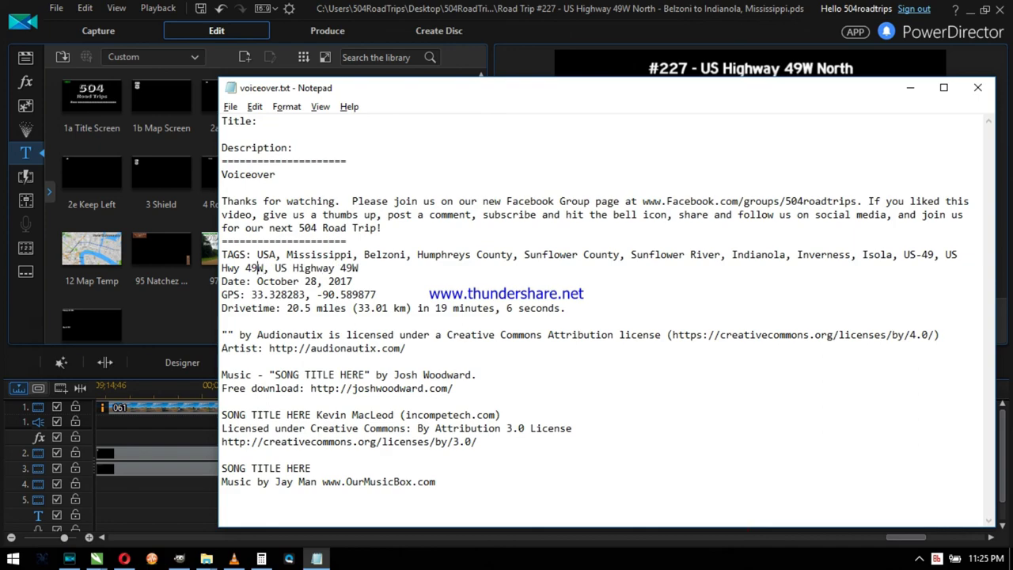
key(alt+f)
key(s)
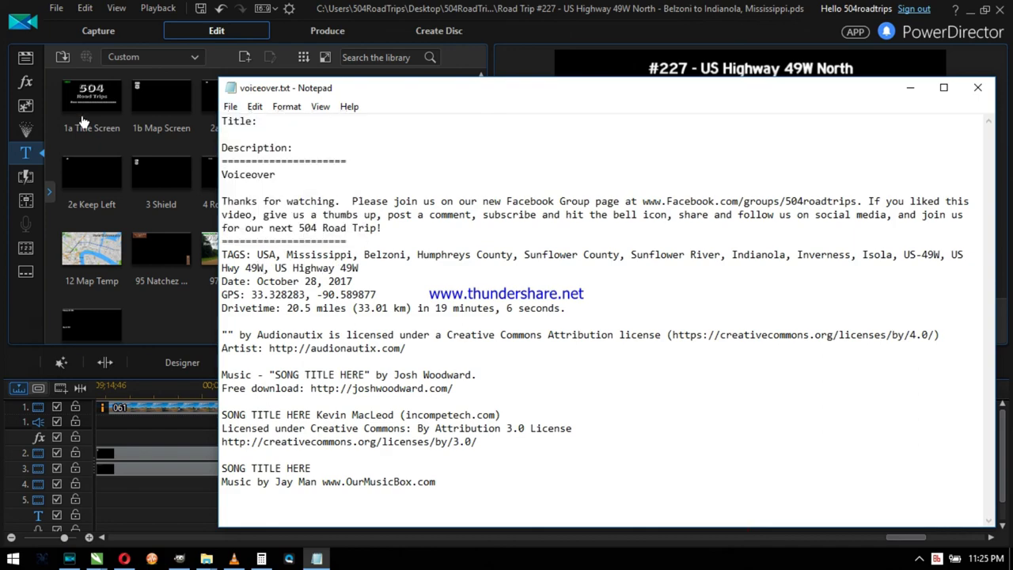